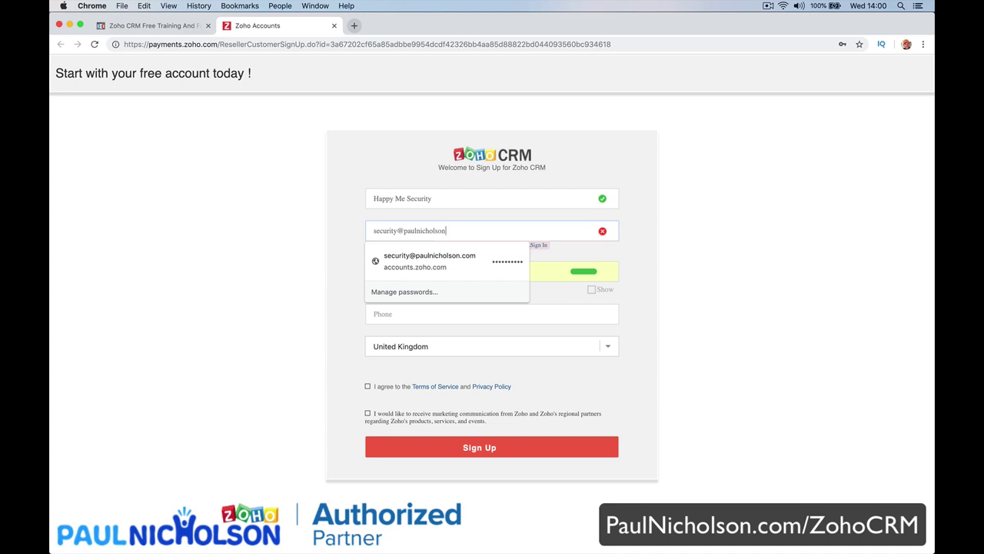
# Finish the sign-up e-mail address and enter the account password.
pyautogui.write('.com')
pyautogui.press('Tab')
pyautogui.write('••••••')
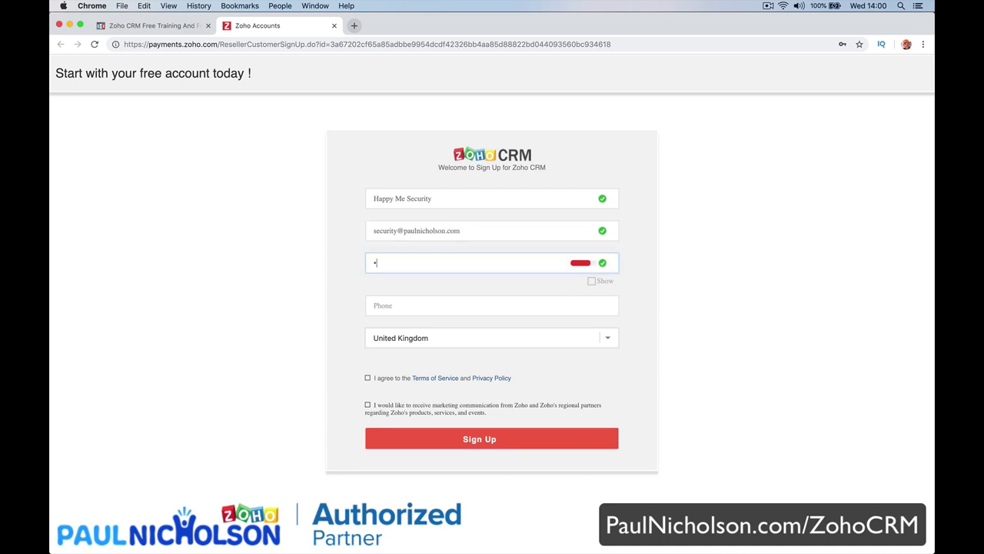
pyautogui.write('••••')
# Enter the phone number, accept the terms, submit the sign-up and bring up Mail.
pyautogui.click(390, 307)
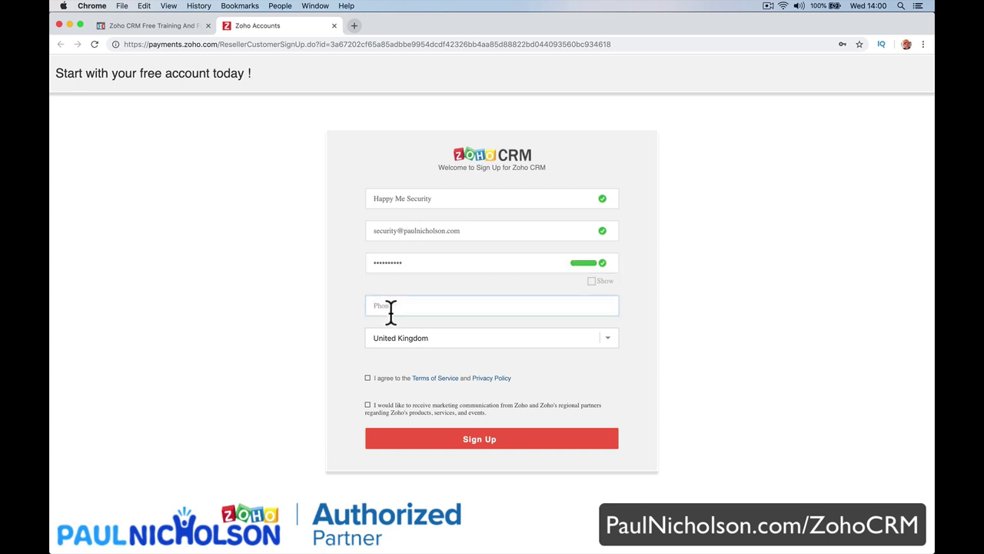
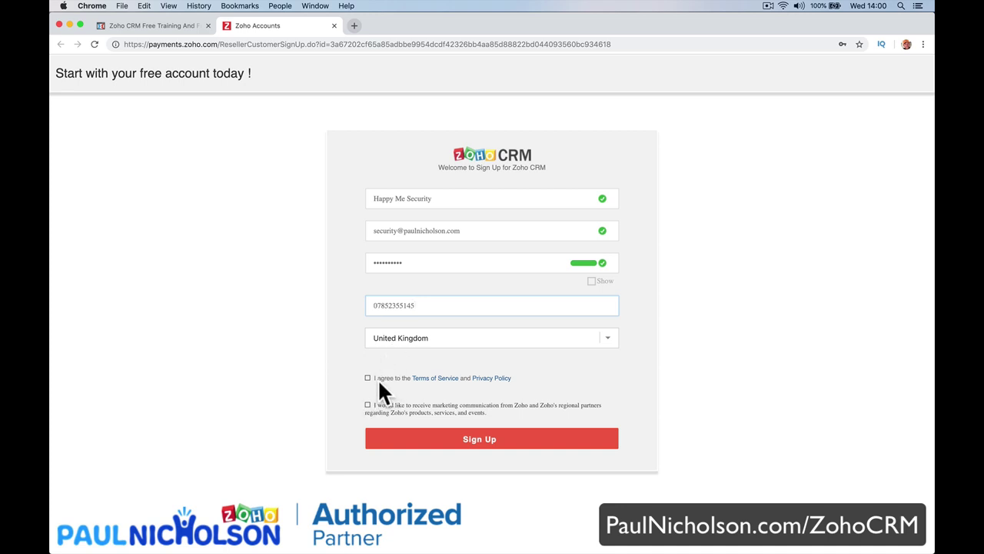
pyautogui.click(380, 381)
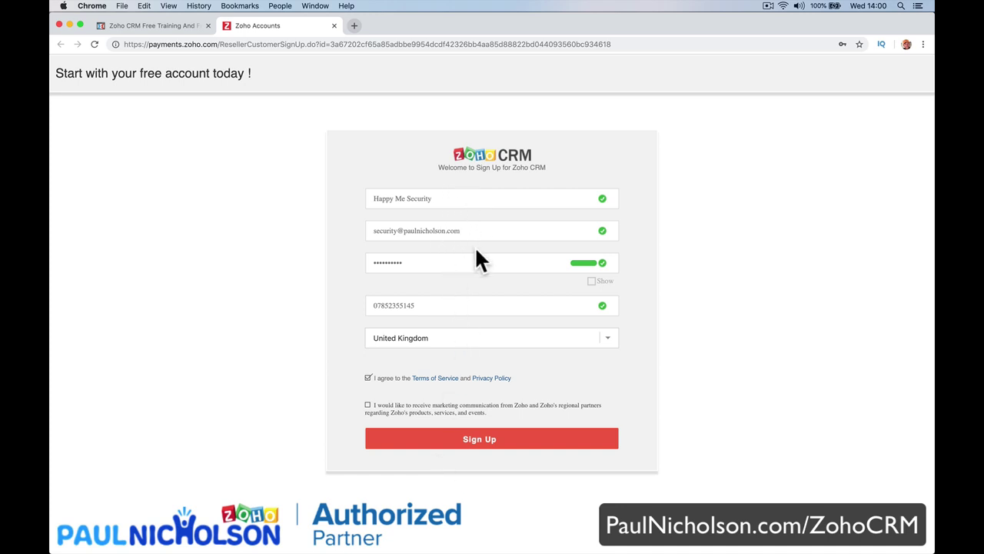
pyautogui.click(481, 443)
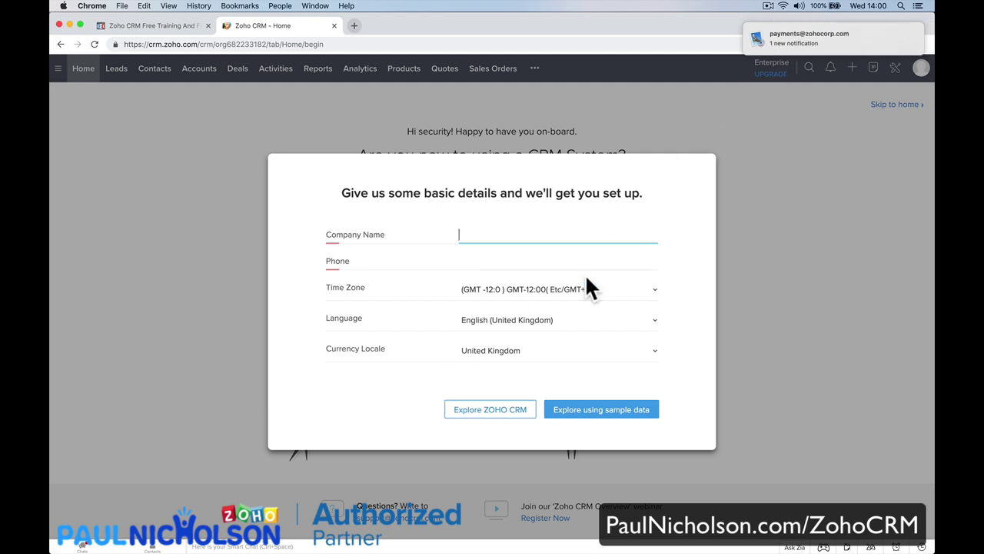
pyautogui.click(359, 540)
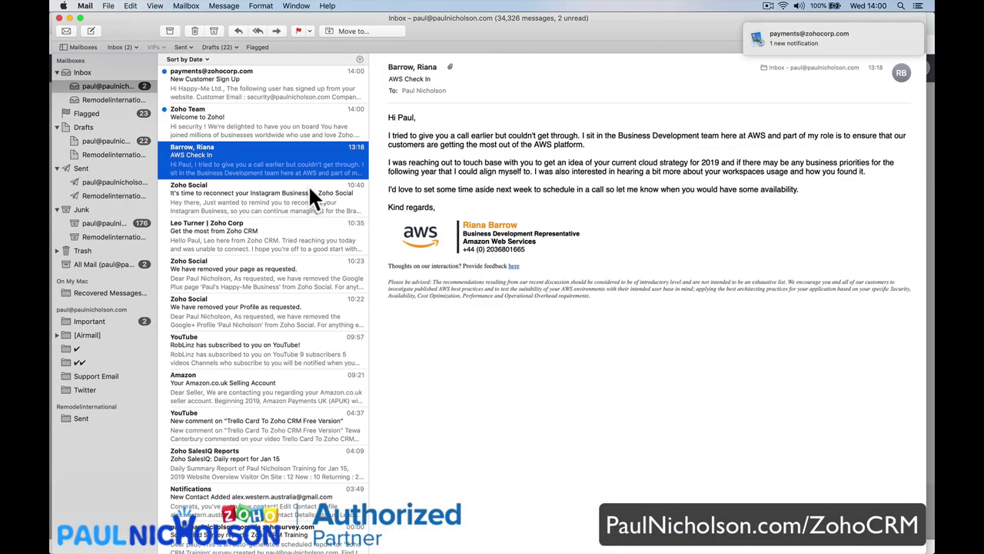
# Confirm the new account from the Zoho 'Welcome to Zoho!' email.
pyautogui.click(297, 120)
pyautogui.click(261, 85)
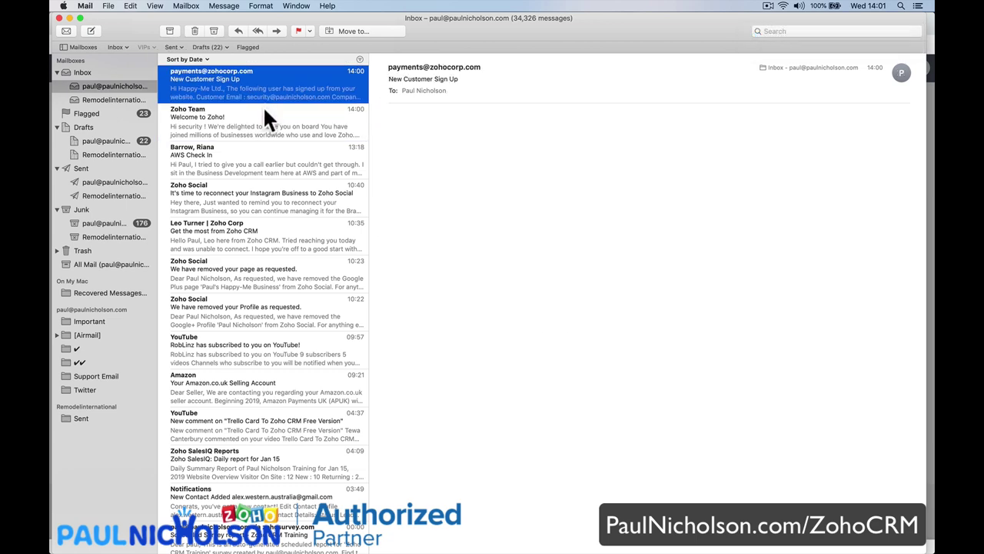
pyautogui.click(260, 114)
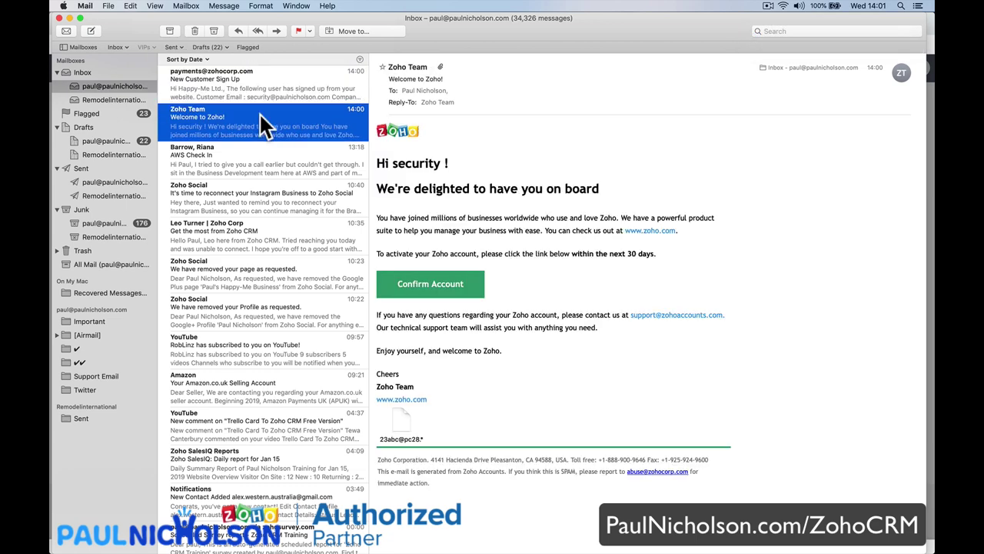
pyautogui.click(448, 282)
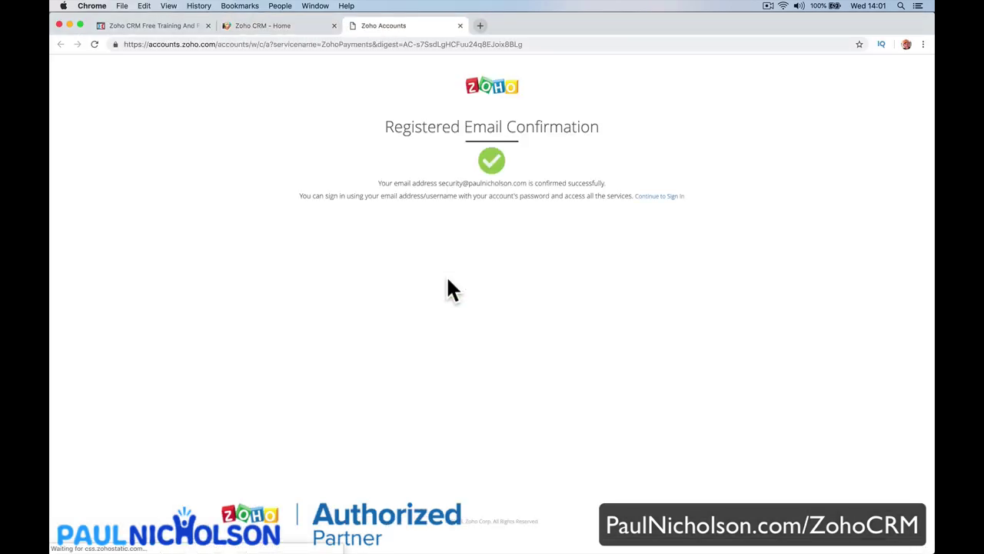
# Continue from the email confirmation page to sign in, then return to the Zoho CRM Home tab.
pyautogui.click(310, 25)
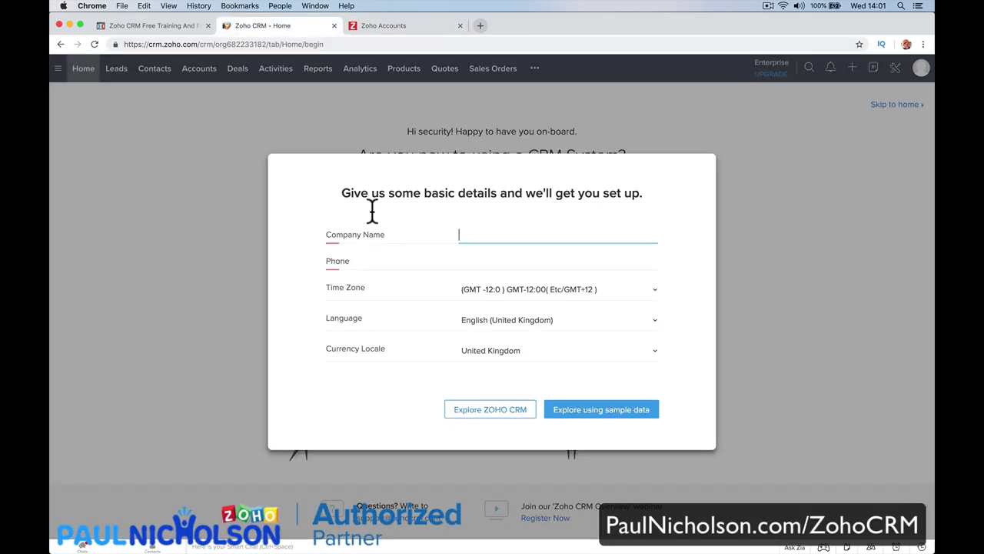
pyautogui.click(392, 26)
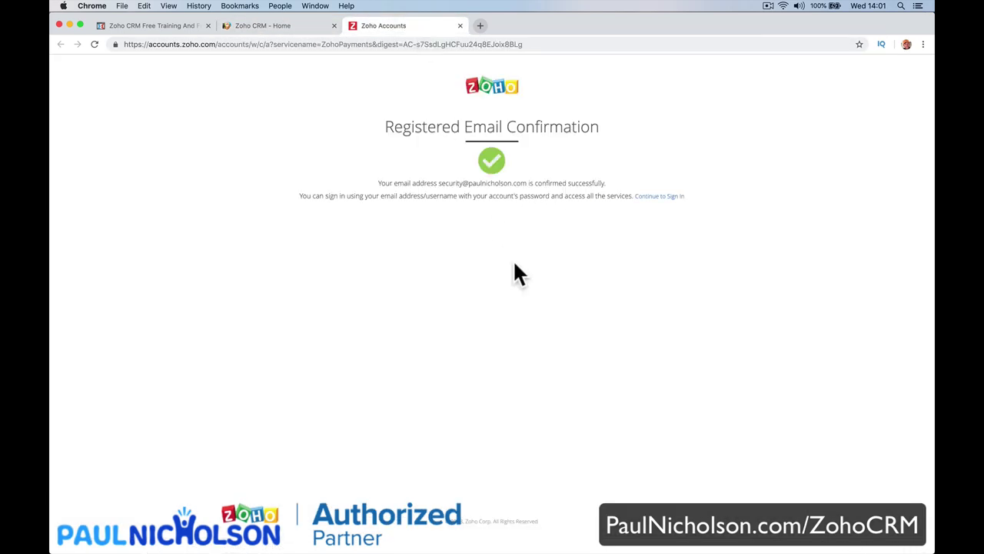
pyautogui.click(660, 199)
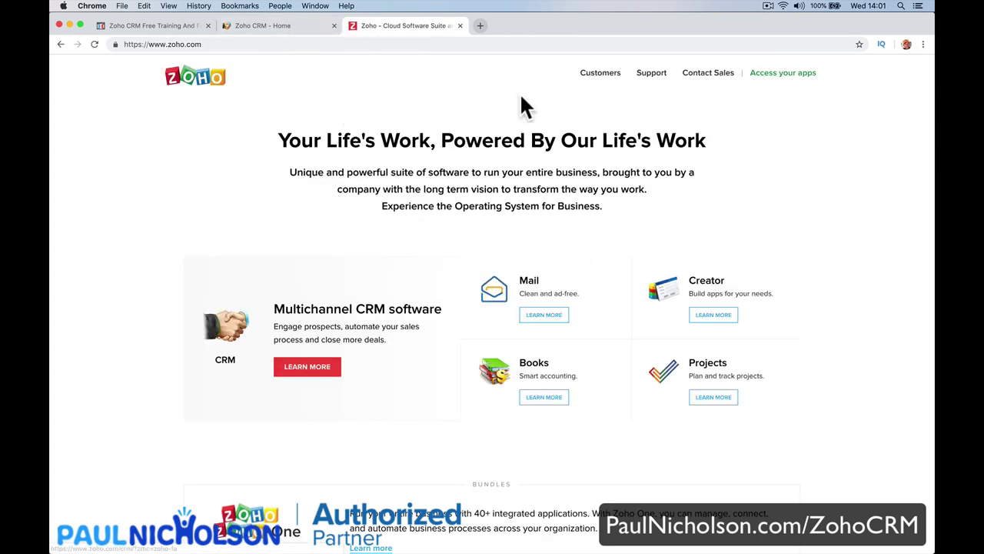
pyautogui.click(325, 26)
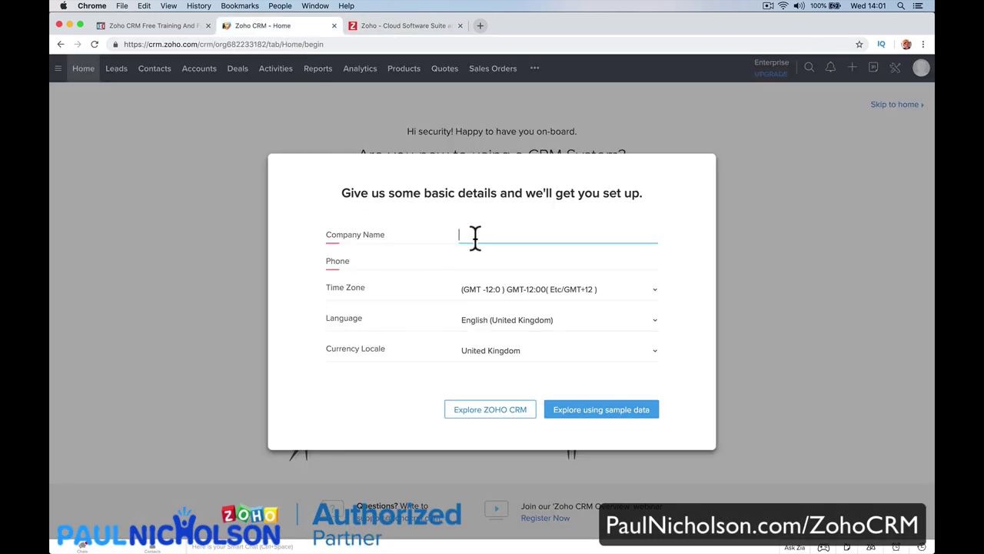
# Enter company name 'Happy Me Security' and the company phone number.
pyautogui.write('Happy Me Security')
pyautogui.press('Tab')
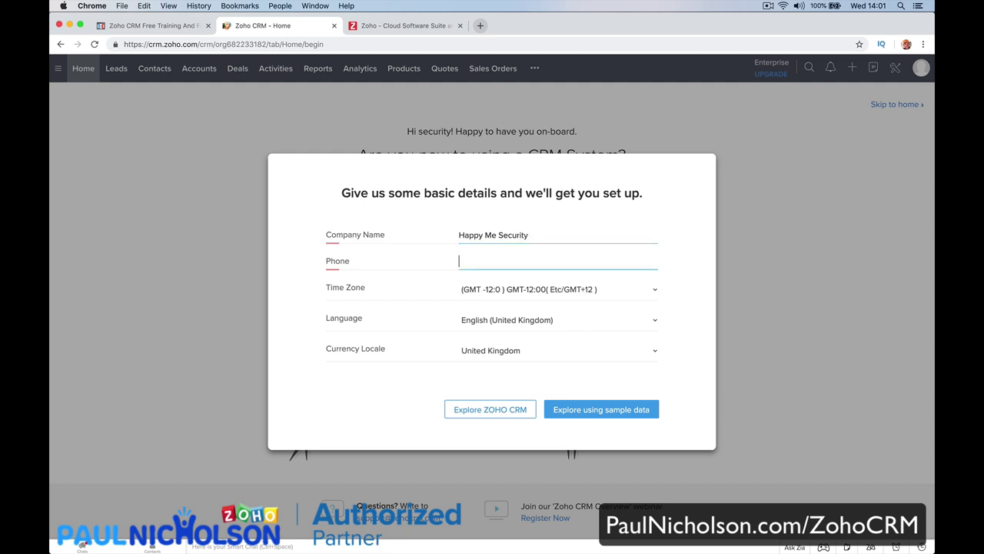
# Set the time zone to (GMT 0:0) Greenwich Mean Time (Europe/Belfast).
pyautogui.click(585, 304)
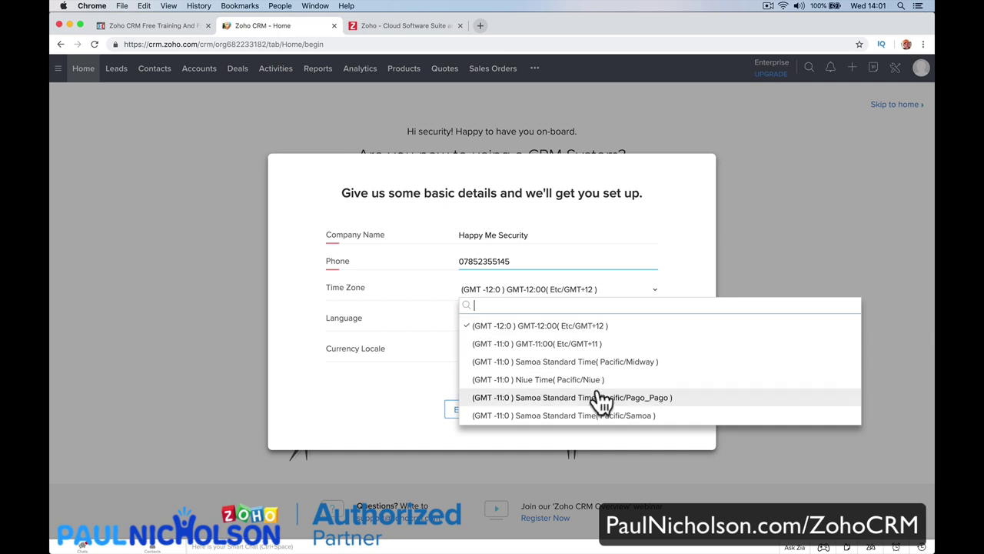
pyautogui.scroll(-15, 602, 399)
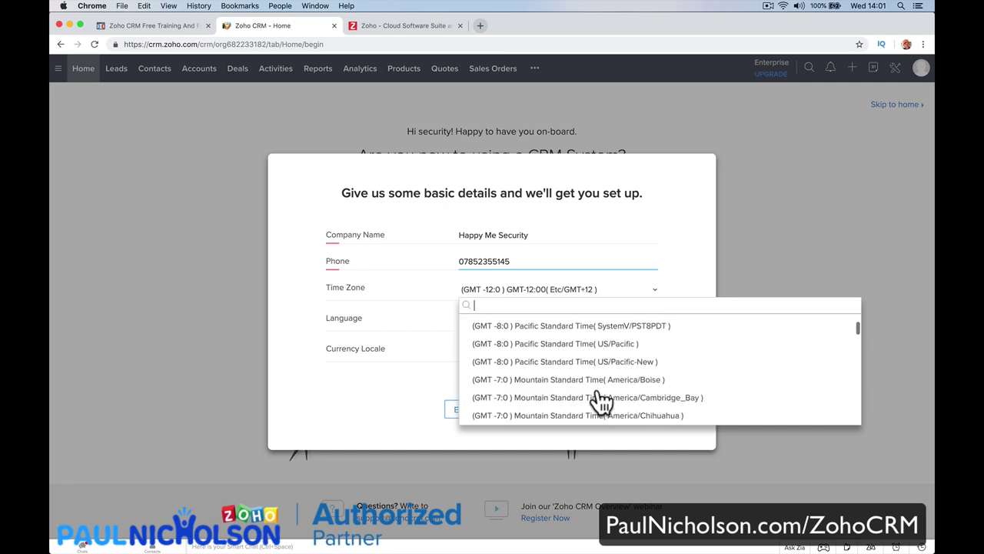
pyautogui.scroll(-15, 602, 400)
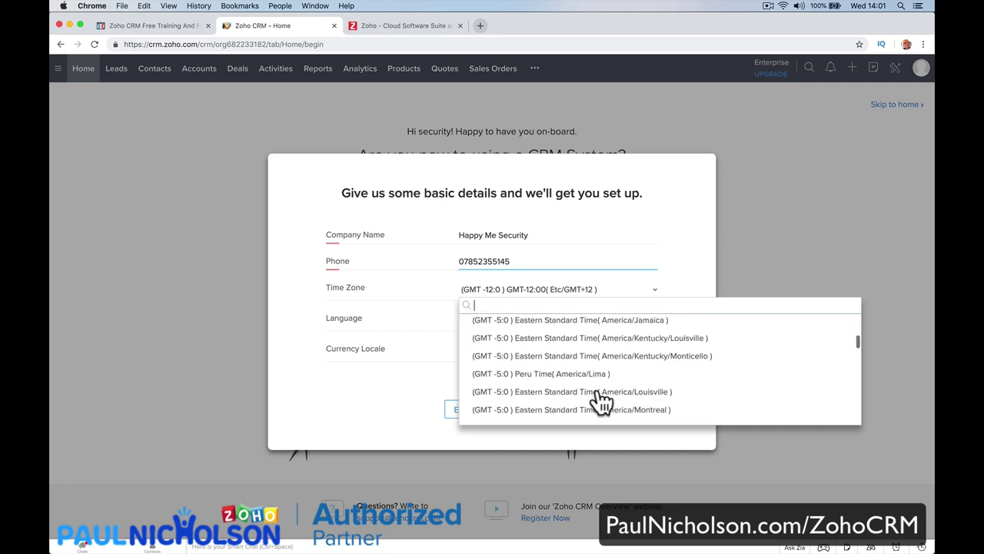
pyautogui.scroll(-15, 602, 400)
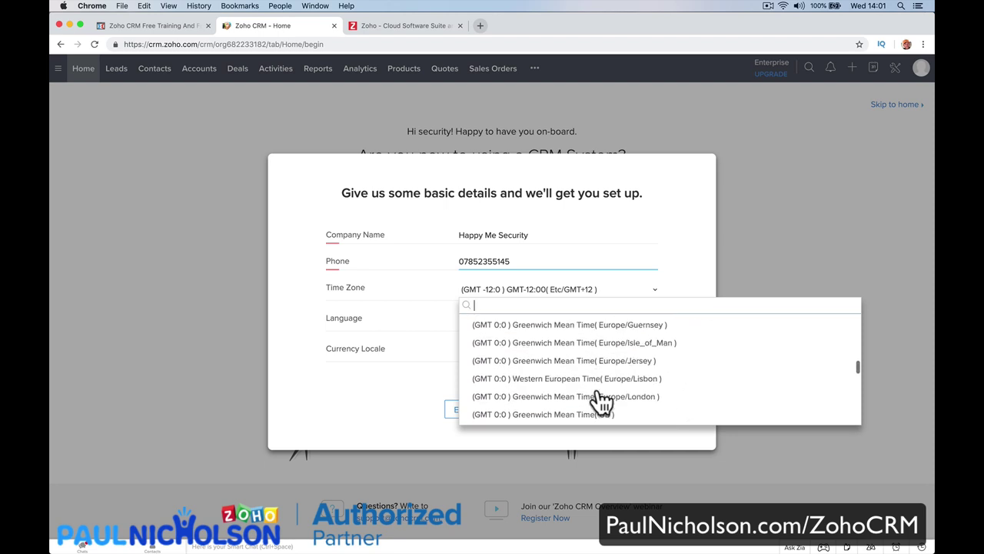
pyautogui.click(600, 380)
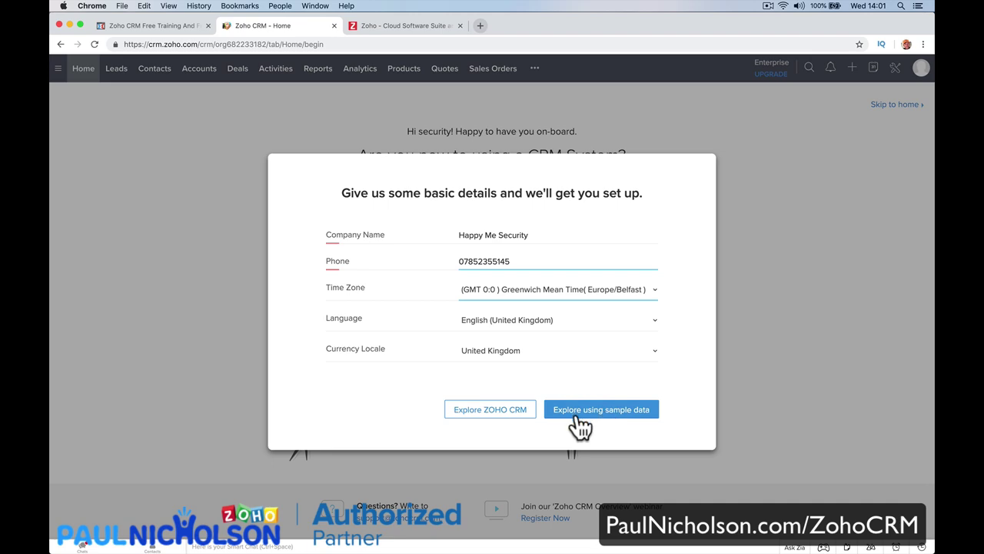
# Finish setup with sample data, then scroll through the Zoho CRM pricing and editions page.
pyautogui.click(605, 413)
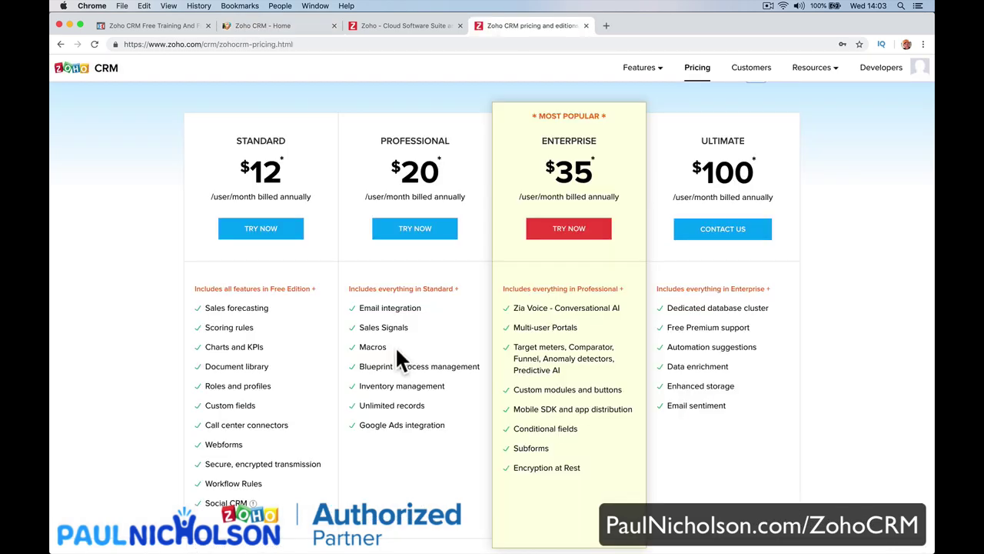
pyautogui.scroll(-5, 397, 350)
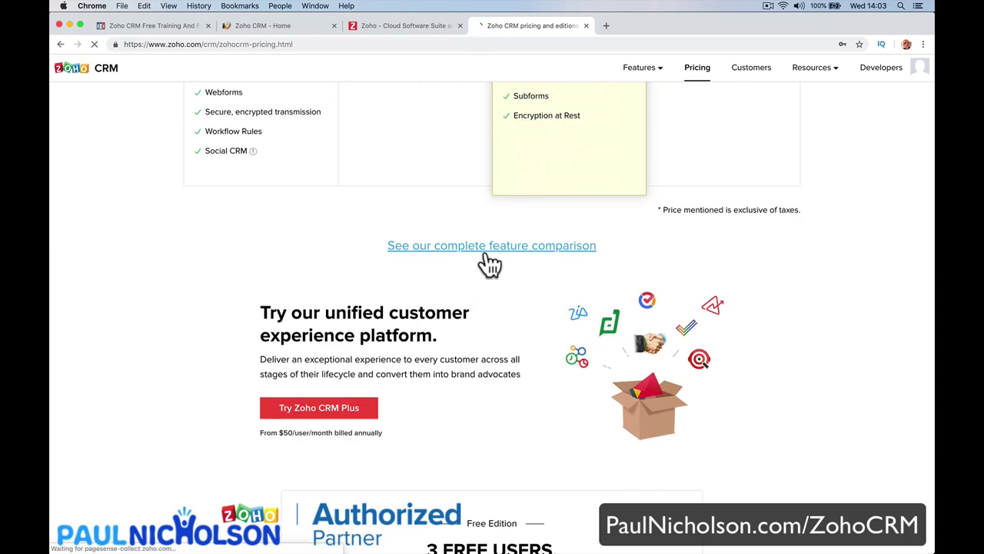
# Review the complete editions feature comparison, then check the profile's Enterprise trial expiring in 15 days.
pyautogui.click(483, 247)
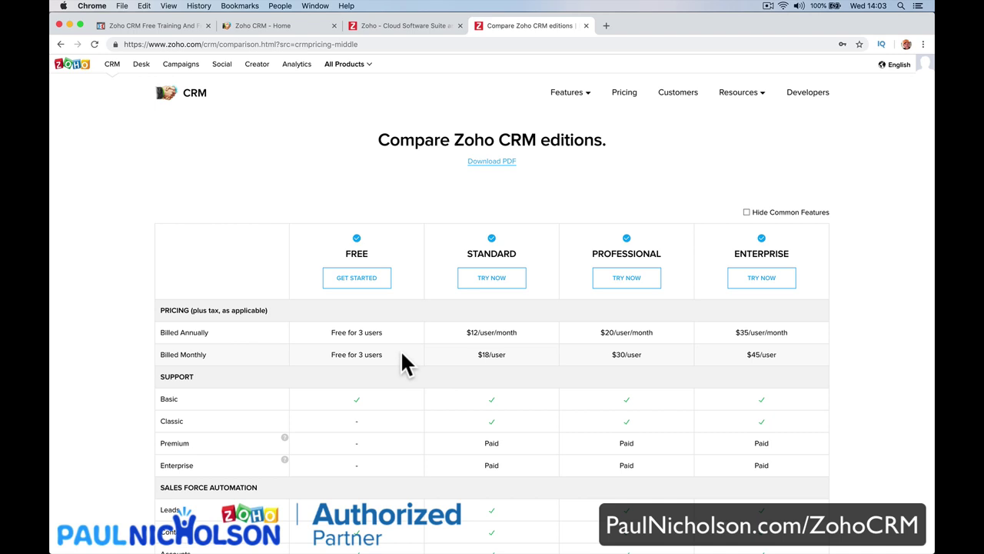
pyautogui.scroll(-20, 674, 290)
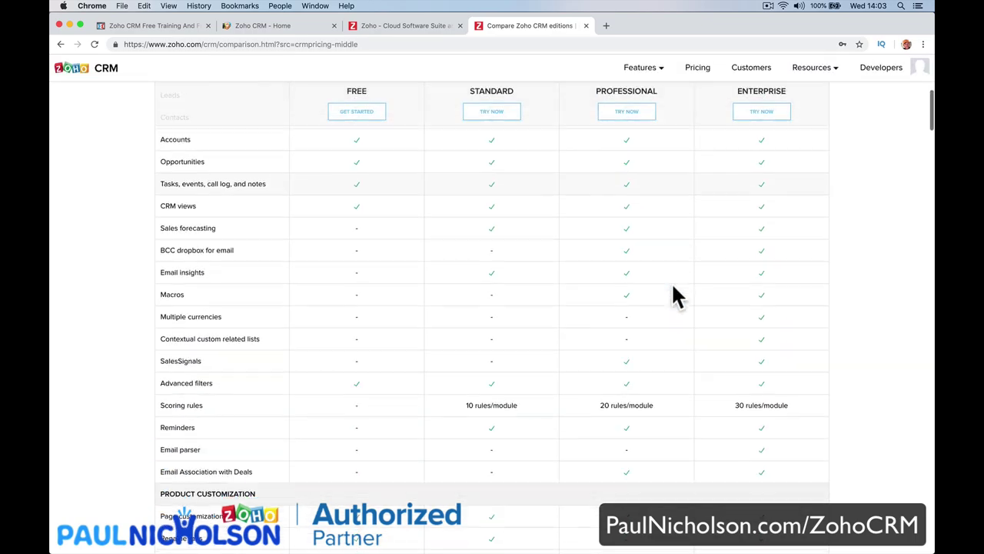
pyautogui.scroll(-20, 673, 292)
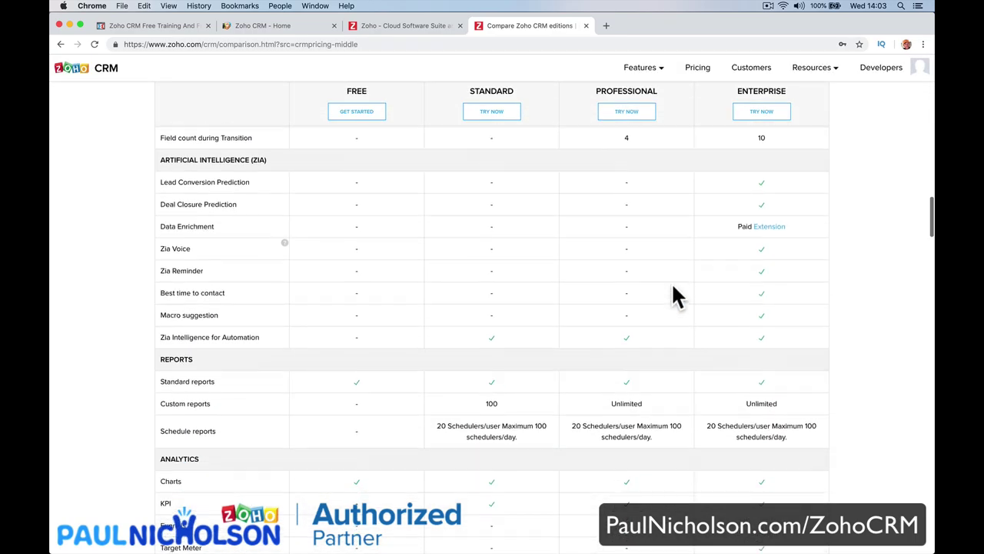
pyautogui.scroll(-20, 674, 296)
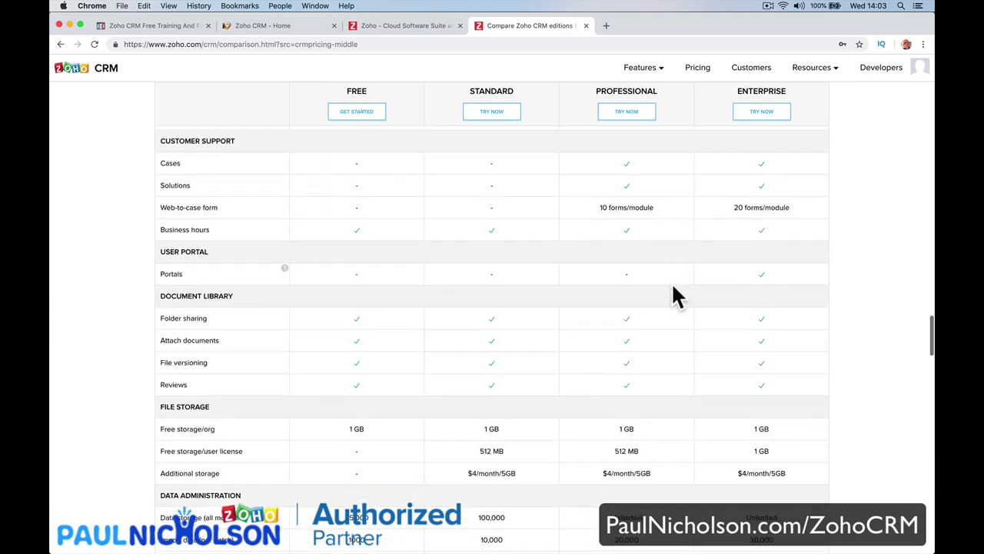
pyautogui.scroll(20, 673, 291)
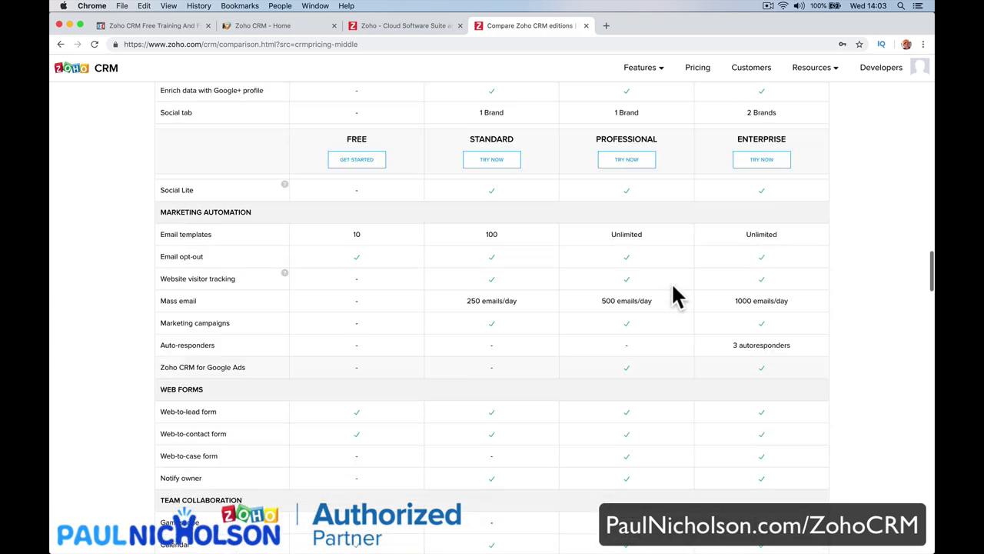
pyautogui.scroll(-5, 663, 288)
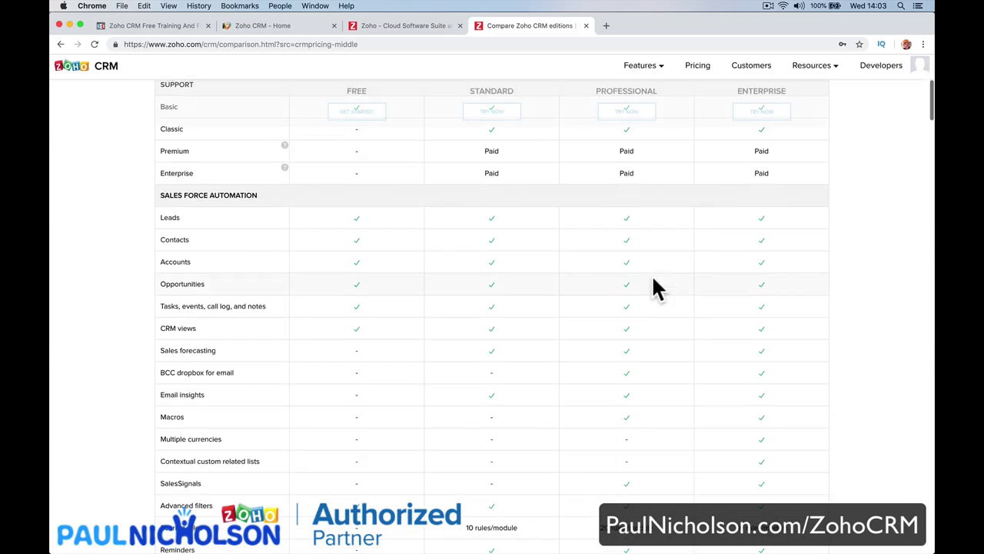
pyautogui.scroll(5, 549, 428)
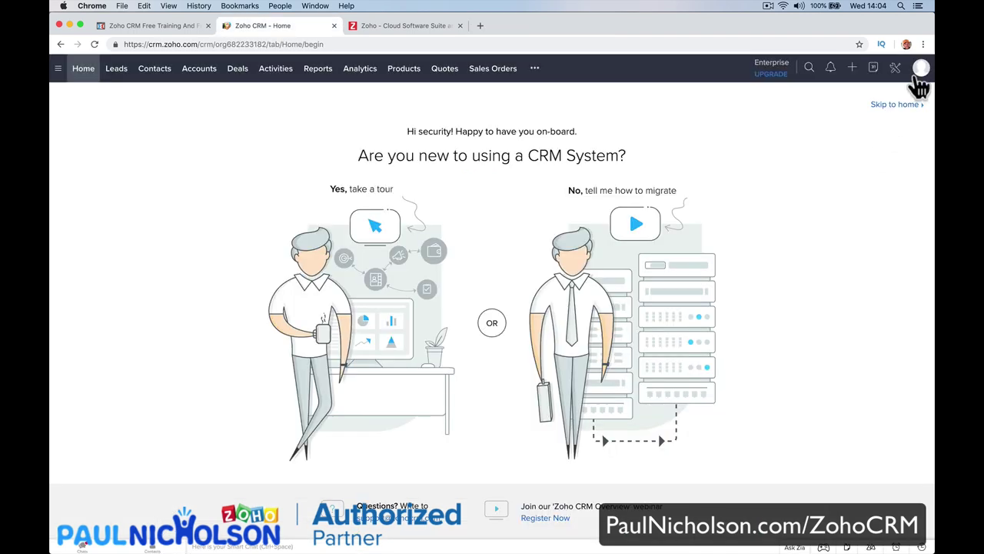
pyautogui.click(920, 69)
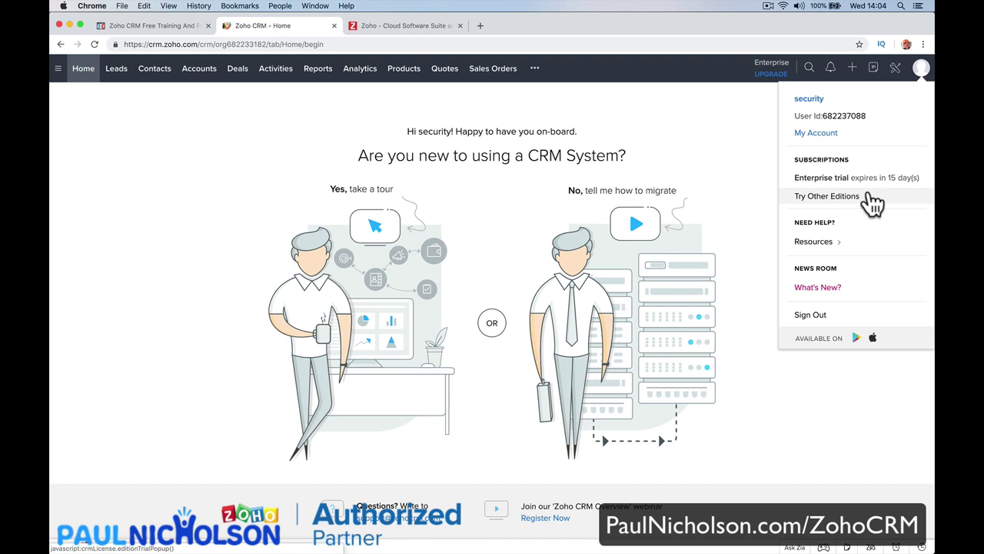
# Cancel the Enterprise trial and switch the account to the Free edition.
pyautogui.click(870, 197)
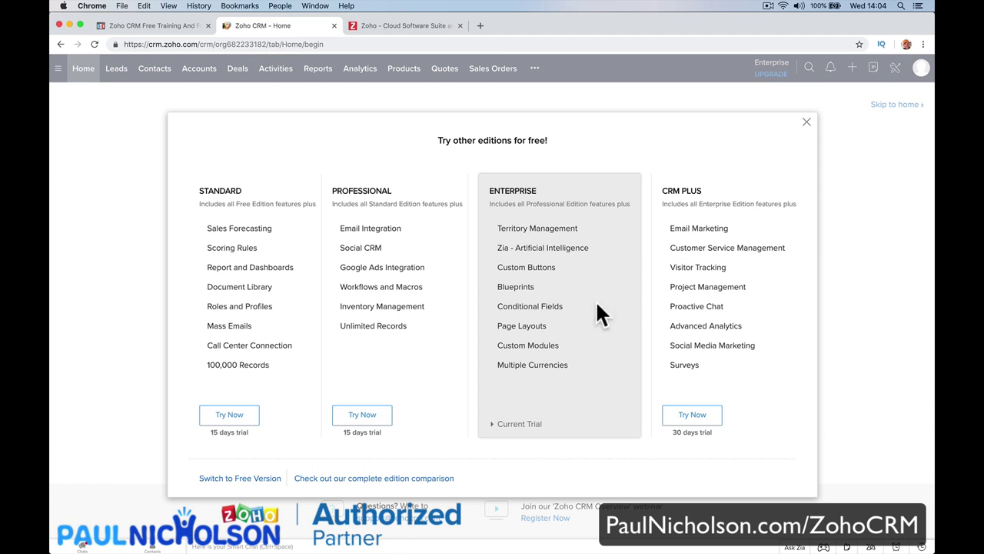
pyautogui.click(244, 478)
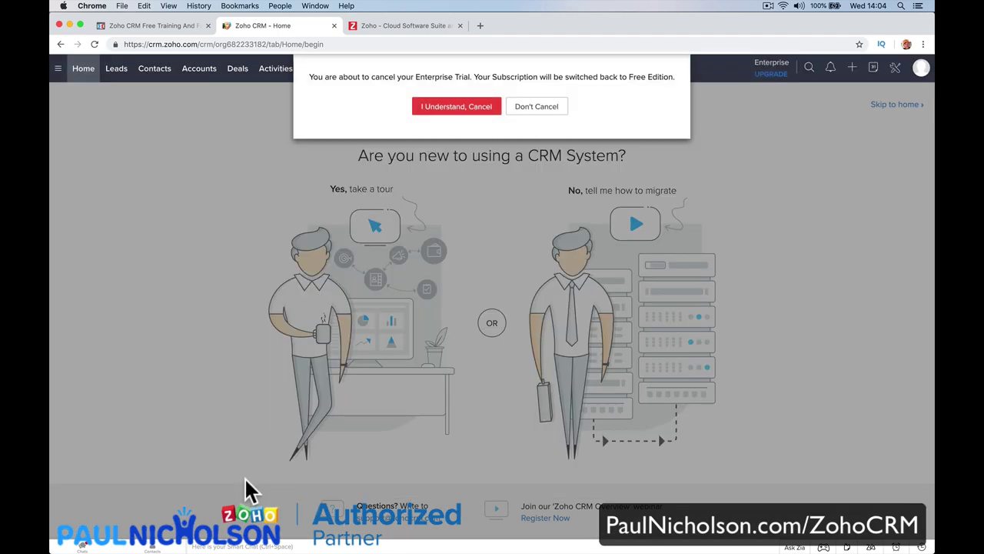
pyautogui.click(527, 111)
pyautogui.click(920, 71)
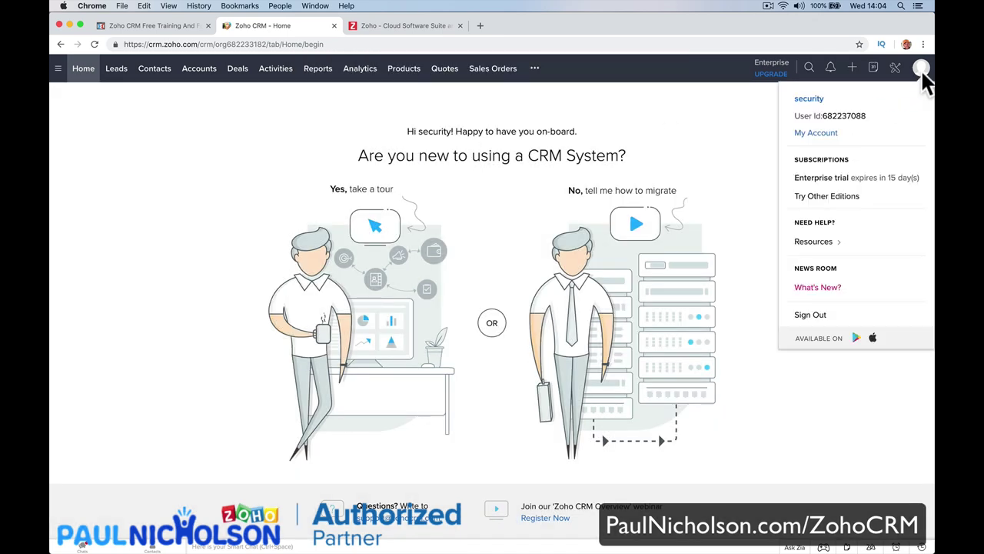
pyautogui.click(850, 199)
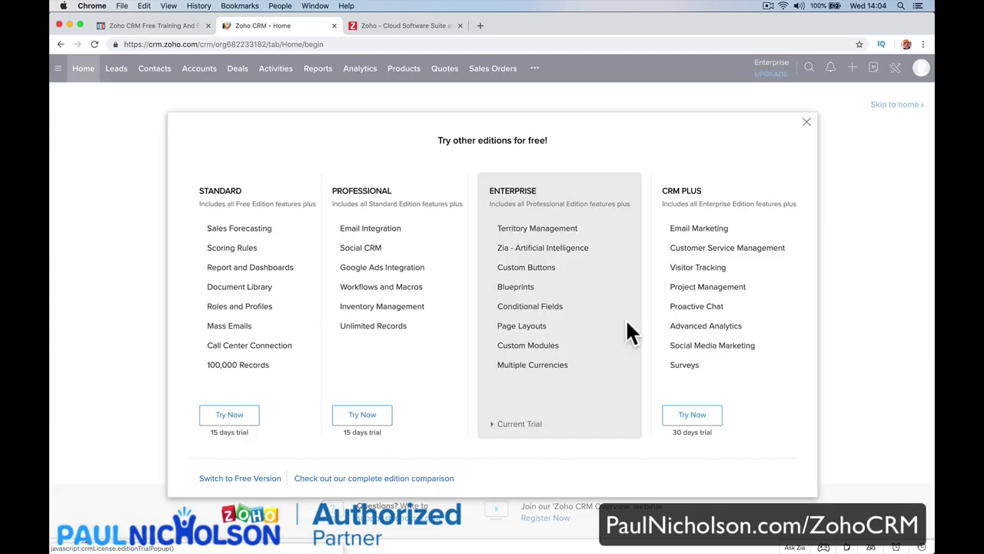
pyautogui.click(264, 478)
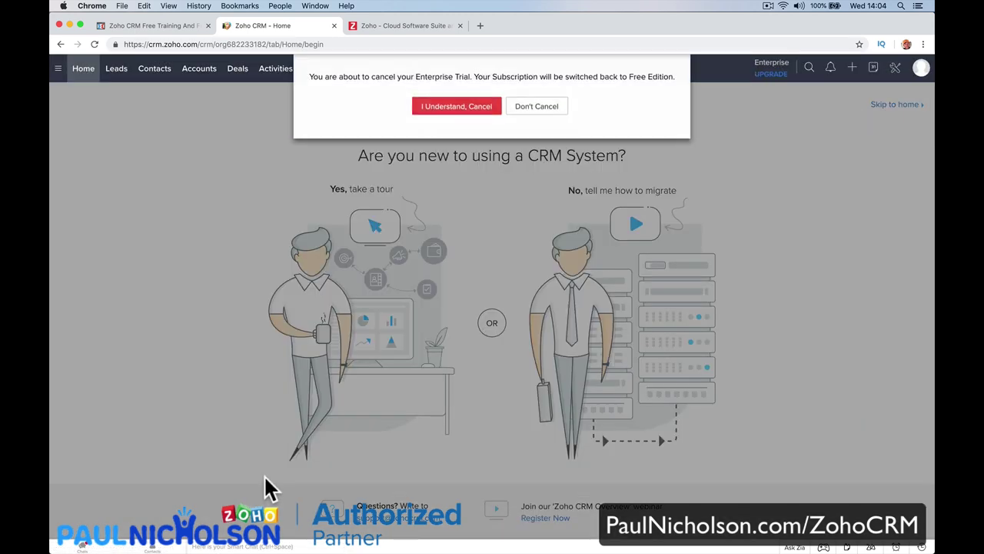
pyautogui.click(468, 123)
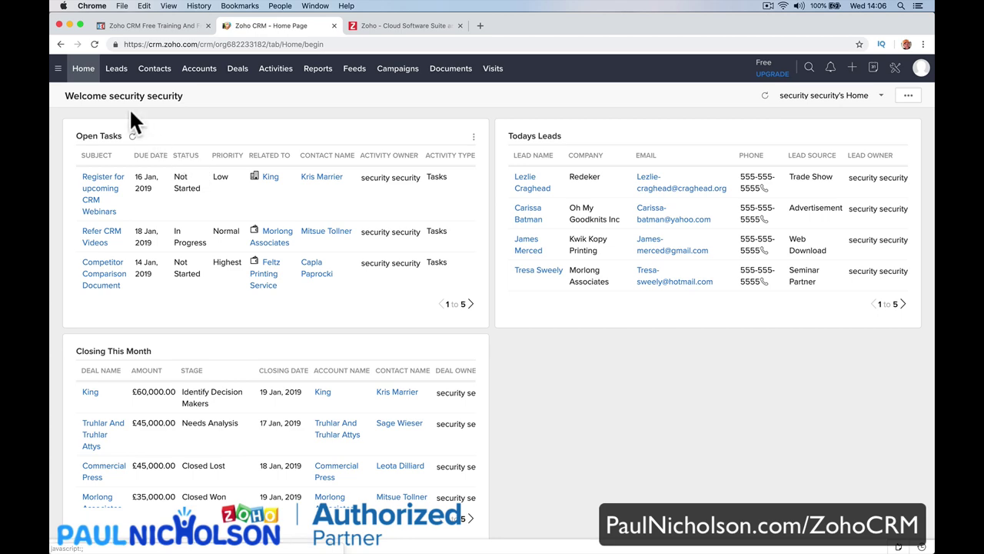
# Show the Leads list with its 10 sample leads.
pyautogui.click(121, 78)
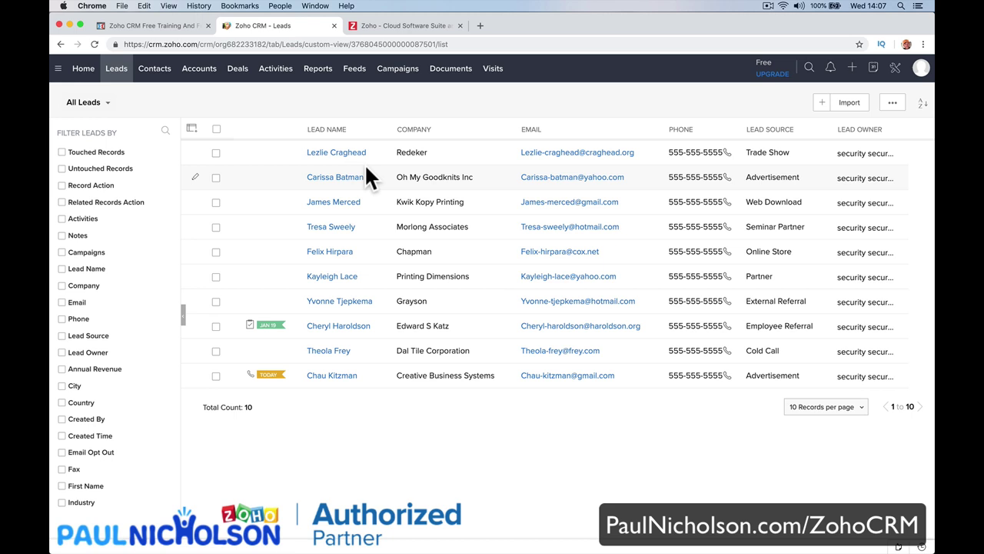
# Browse the Contacts, Accounts, Deals, Activities and Reports tabs, ending on the empty Feeds page.
pyautogui.click(156, 77)
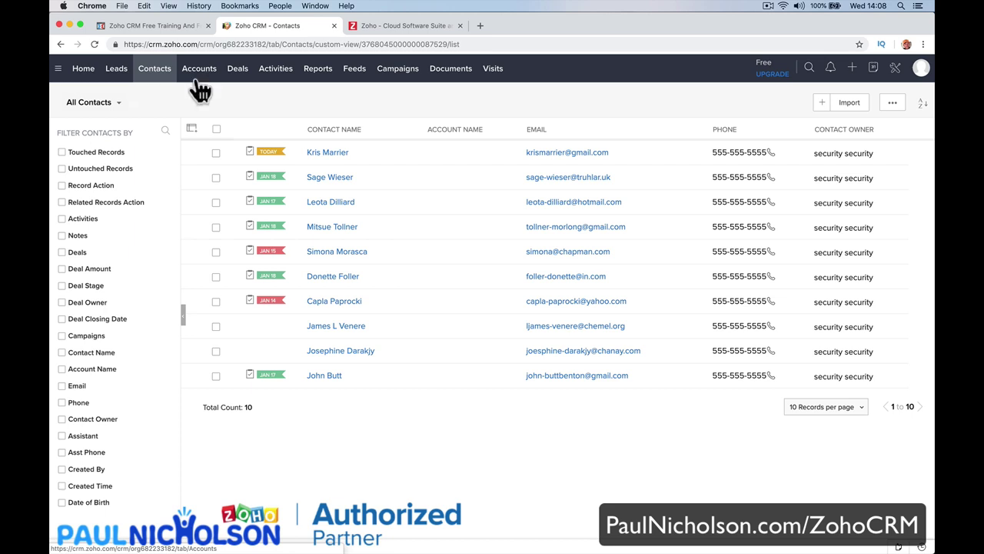
pyautogui.click(199, 89)
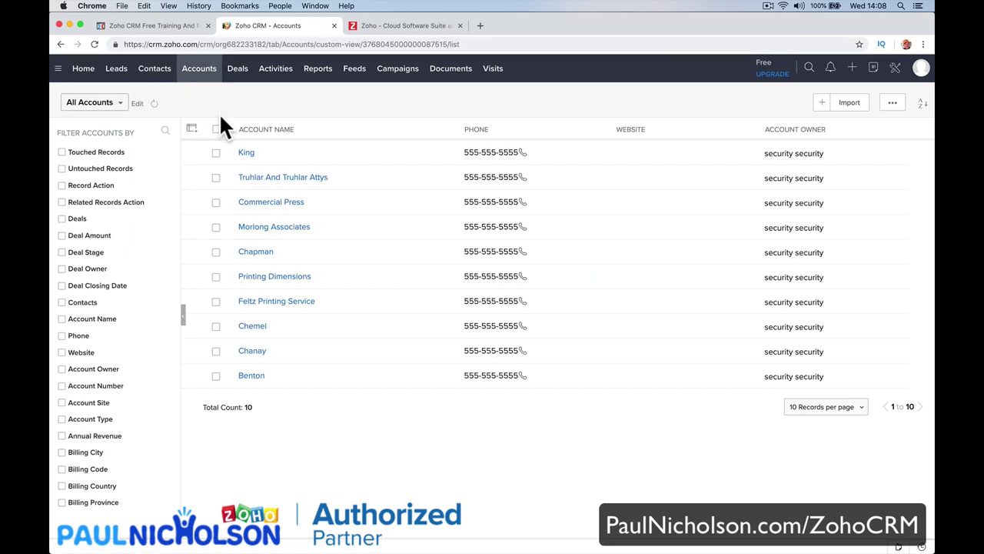
pyautogui.click(156, 80)
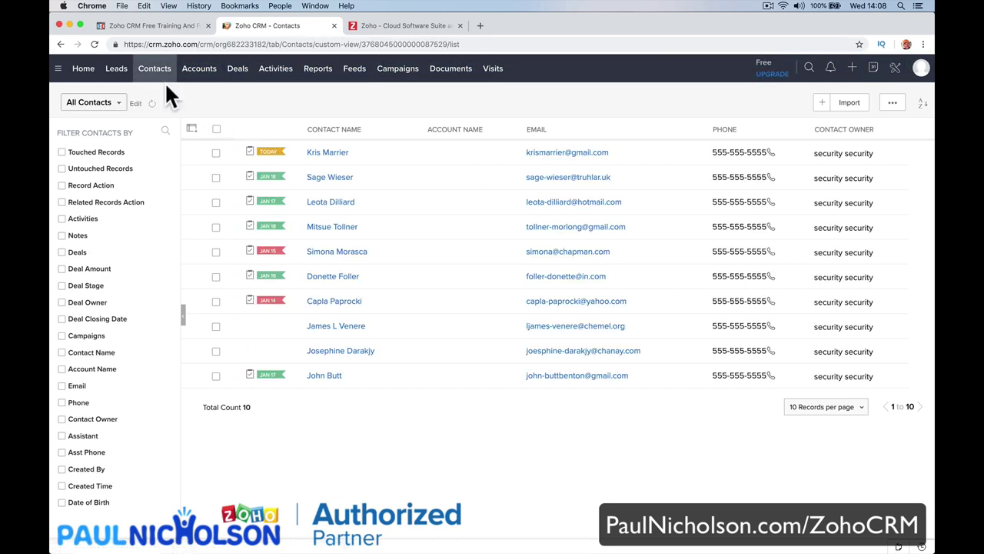
pyautogui.click(196, 86)
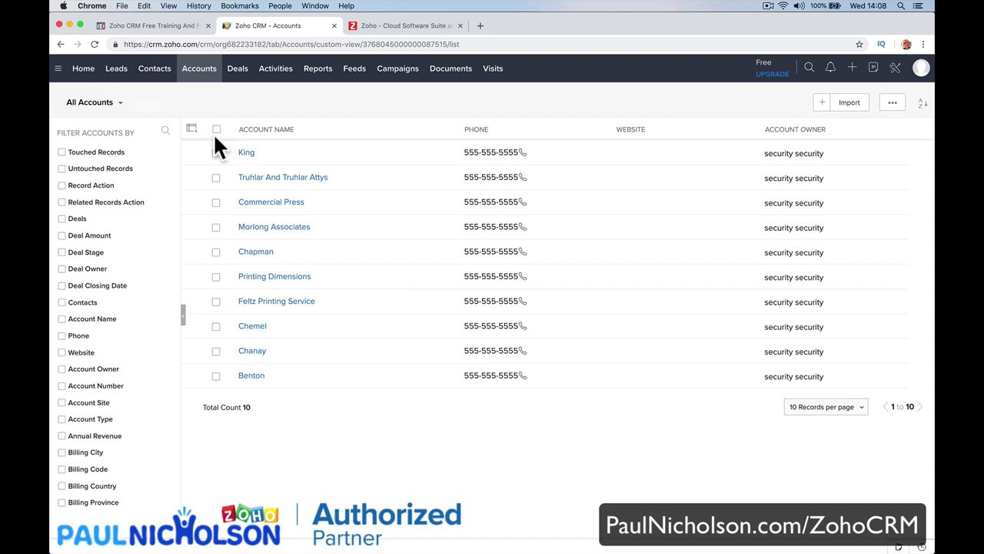
pyautogui.click(157, 74)
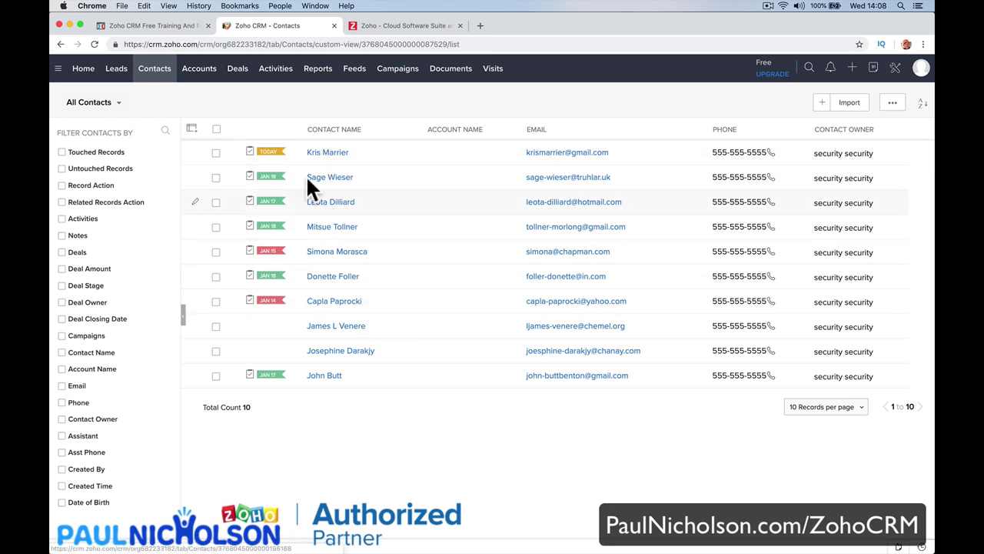
pyautogui.click(238, 71)
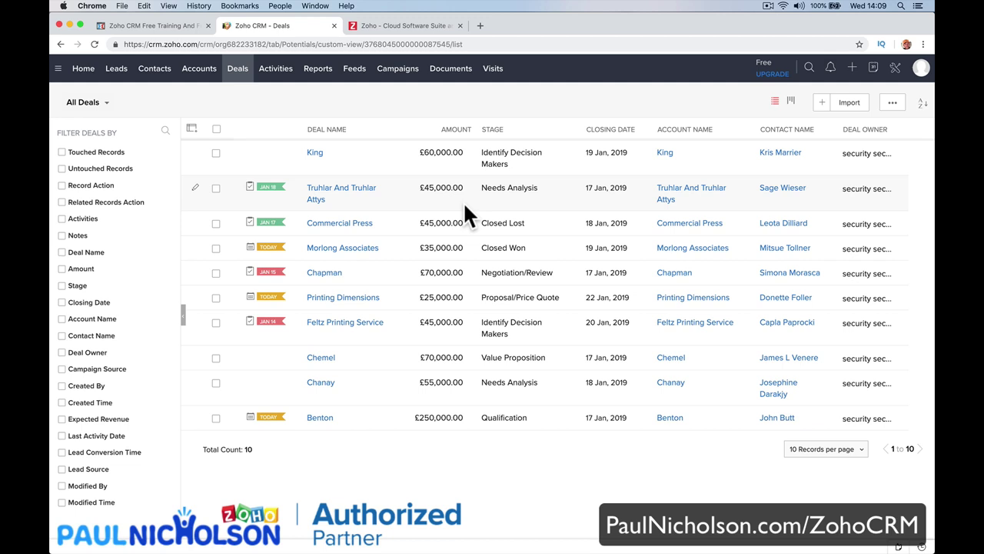
pyautogui.click(280, 80)
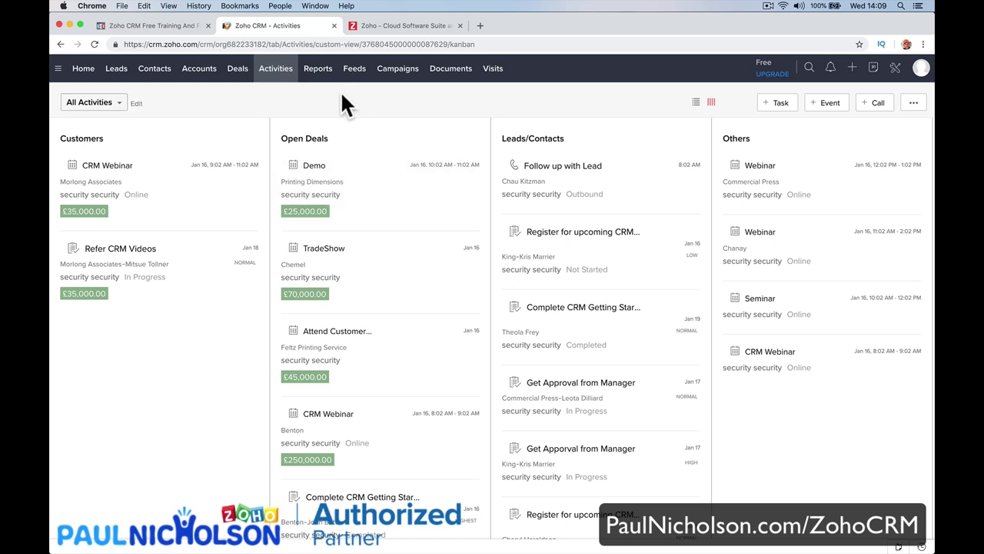
pyautogui.click(317, 71)
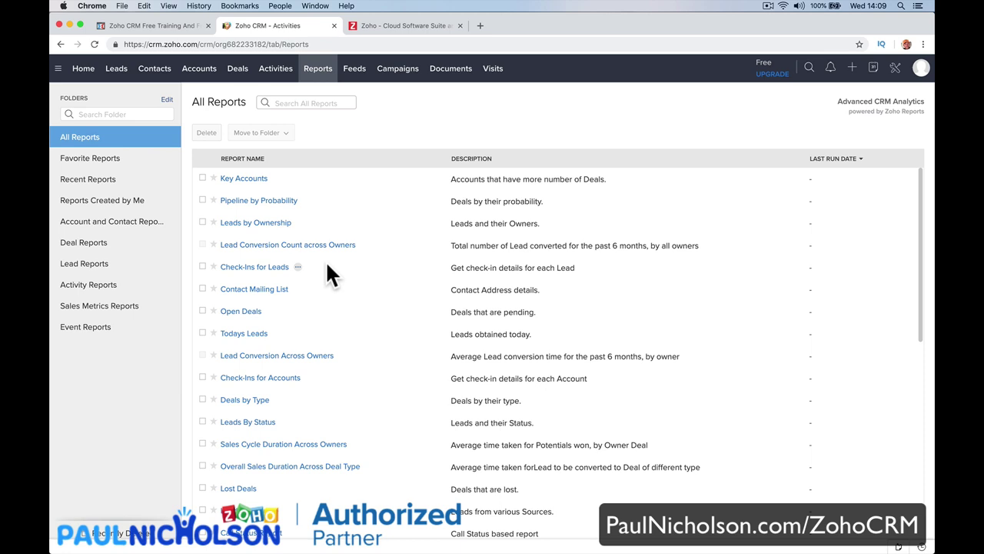
pyautogui.click(360, 77)
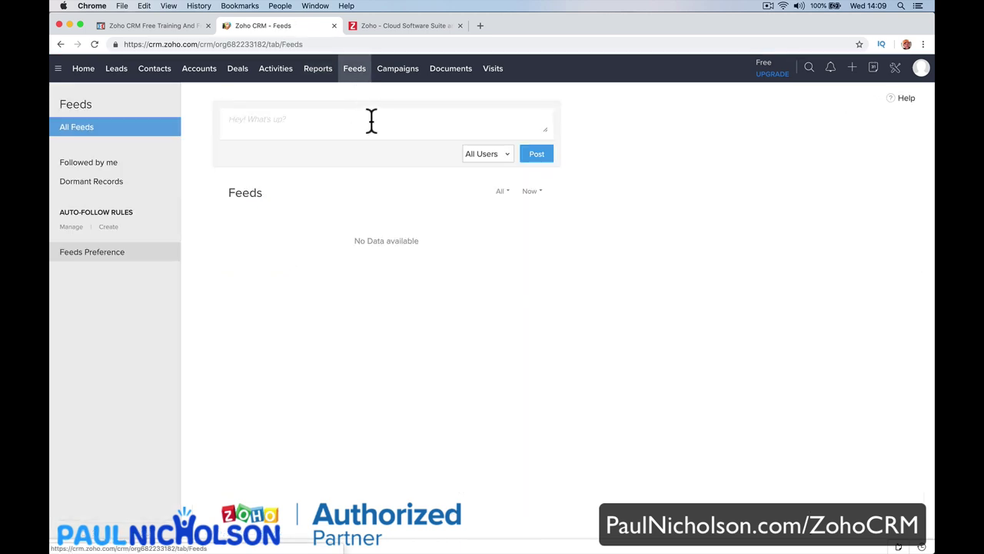
# Post the status 'Working at the Leisure Centre. Want a new Fire Alarm.' to the feed.
pyautogui.click(374, 129)
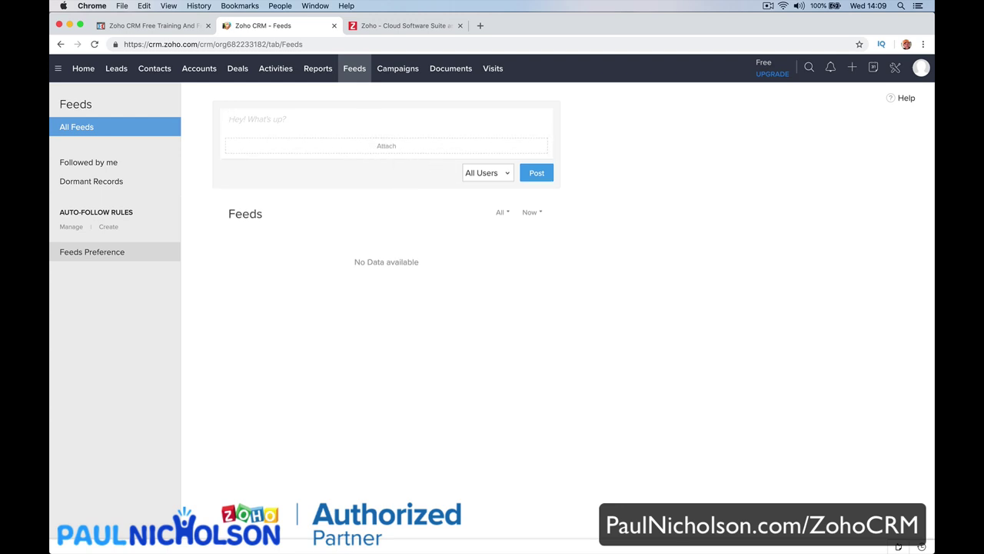
pyautogui.write('Working at the Leisure Centr')
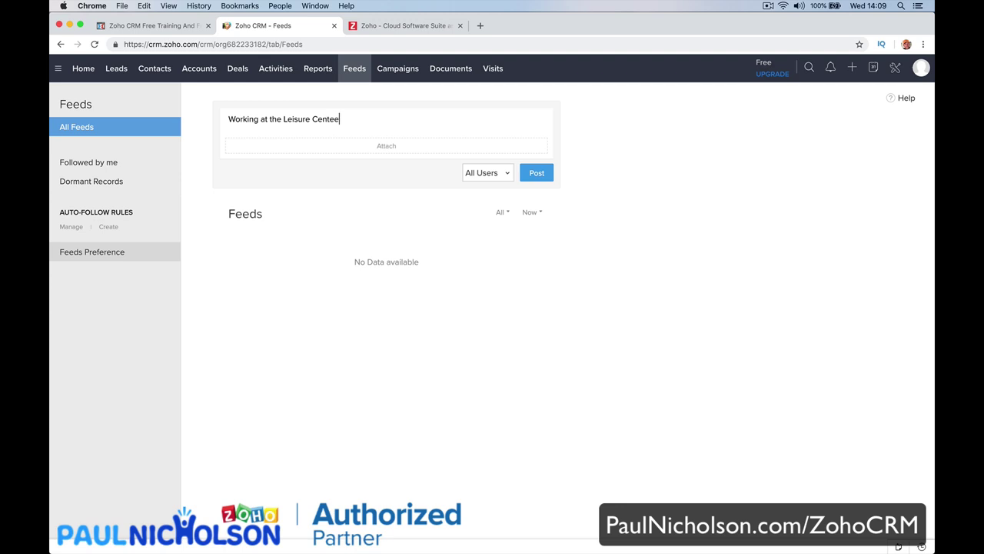
pyautogui.write('e. Want a new Fire Alarm.')
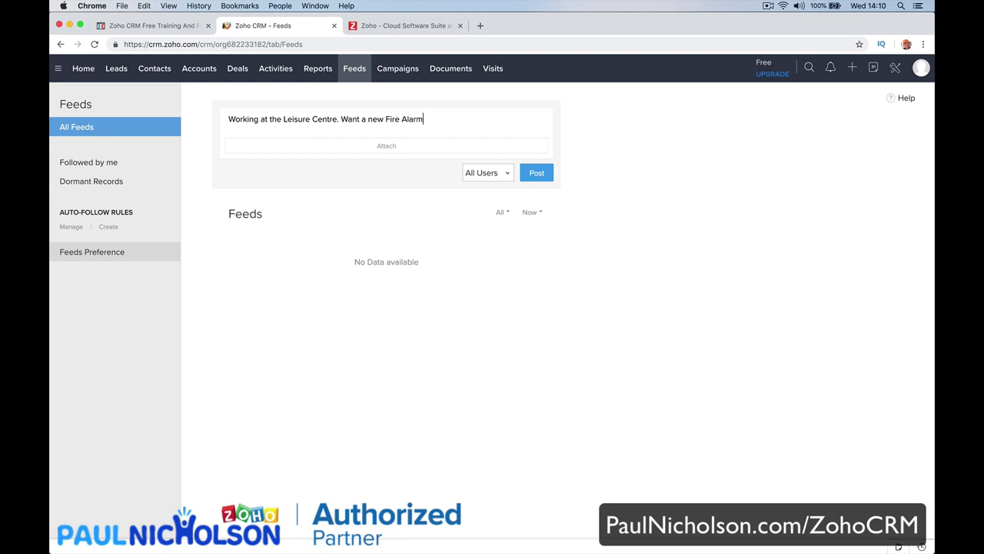
pyautogui.click(538, 173)
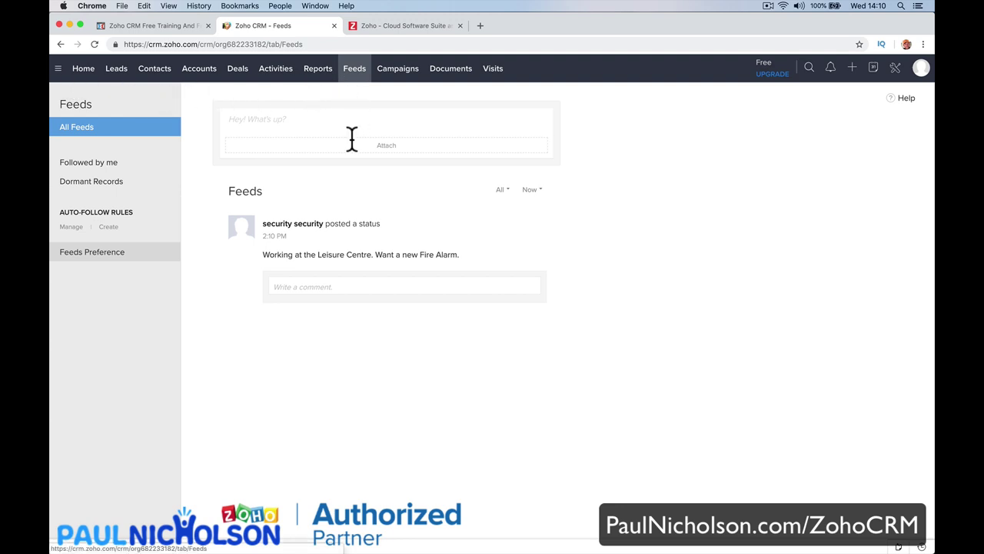
# Reply to the status with the comment 'Cool I've worked there. Let me know if I can help.'.
pyautogui.click(349, 285)
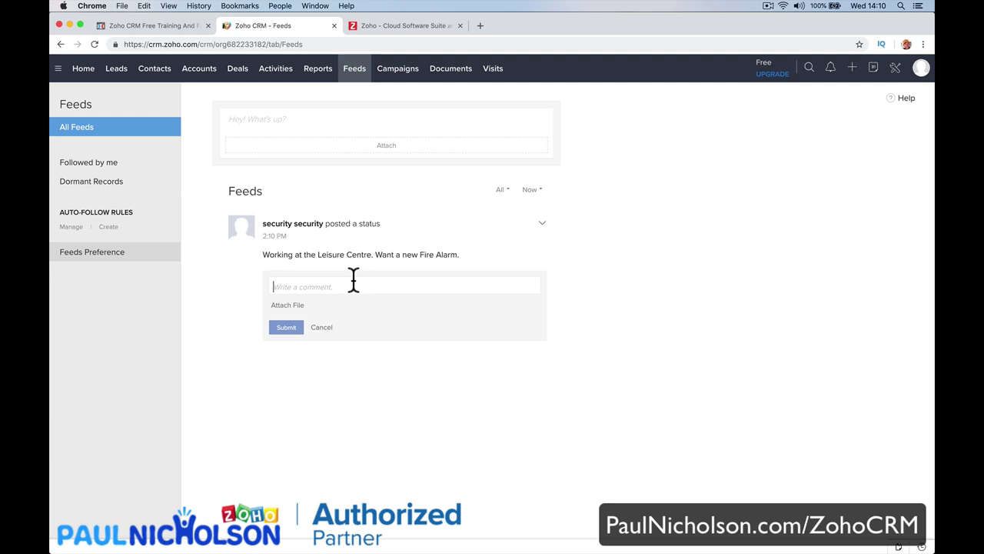
pyautogui.write('Cool')
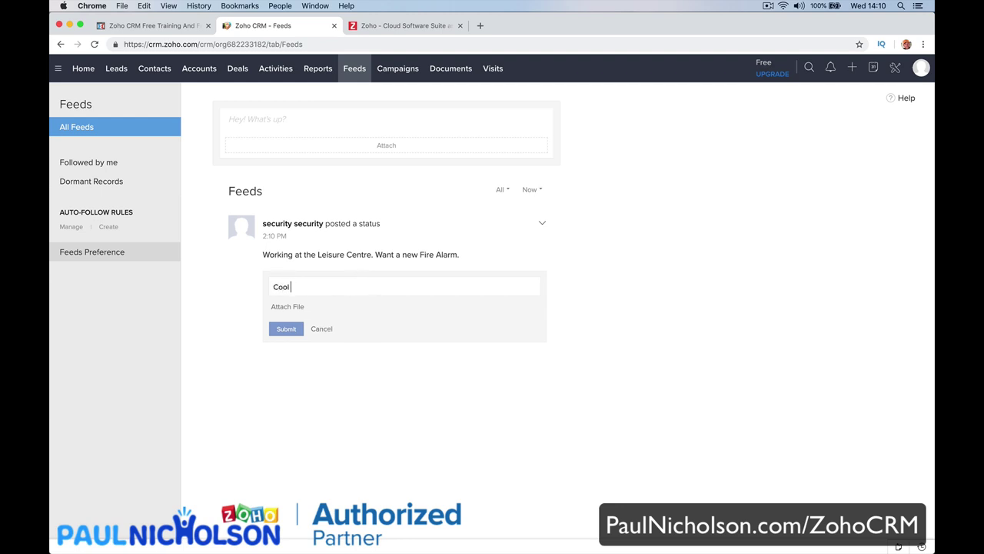
pyautogui.write(" I've worked there. Let me know if I can help")
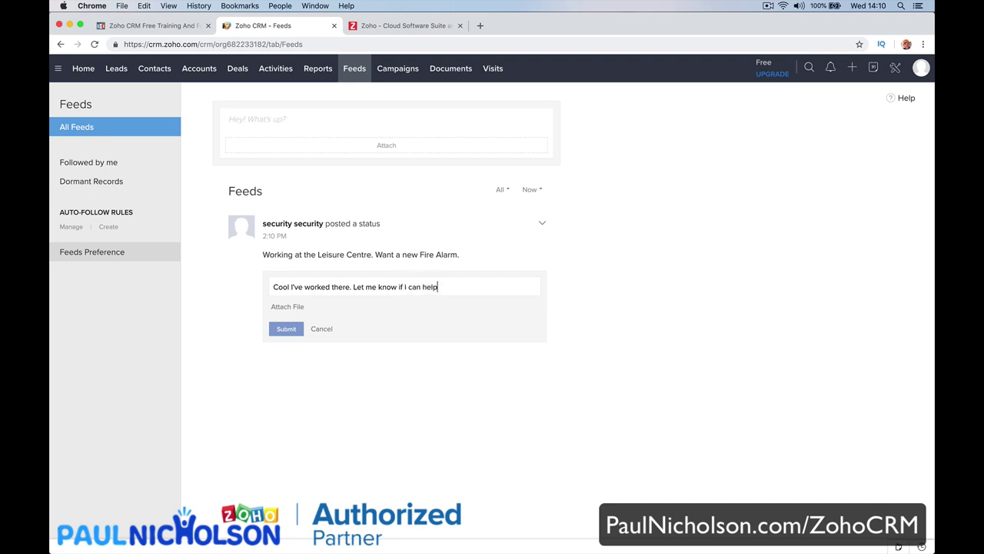
pyautogui.write('.')
pyautogui.click(277, 329)
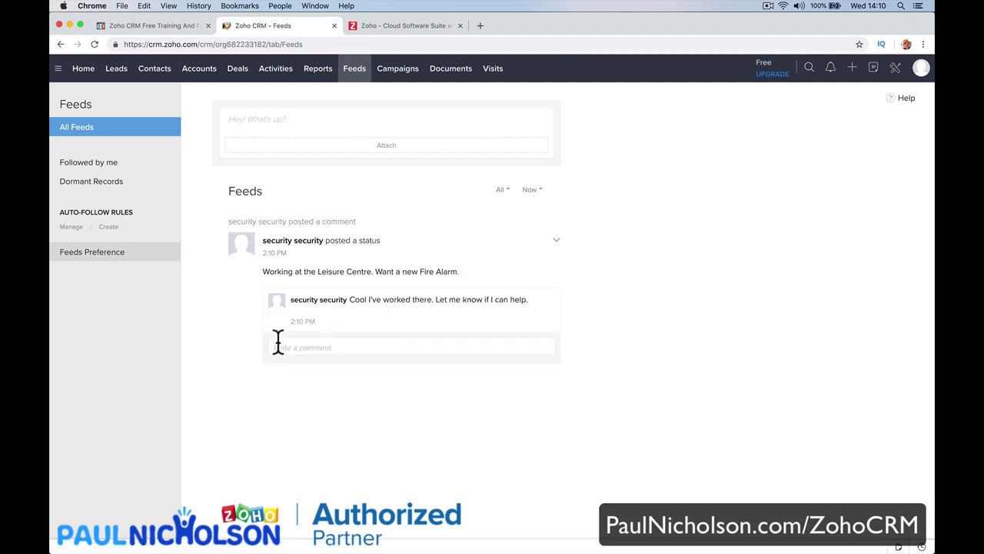
pyautogui.moveTo(306, 296)
# Look at the Campaigns page, then open Documents, which shows All Files with no documents.
pyautogui.click(397, 71)
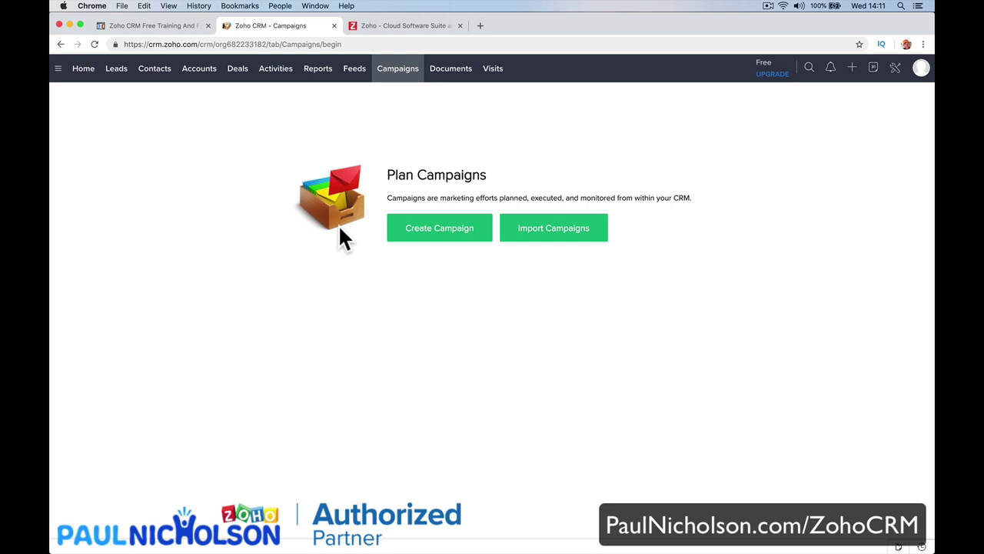
pyautogui.click(451, 71)
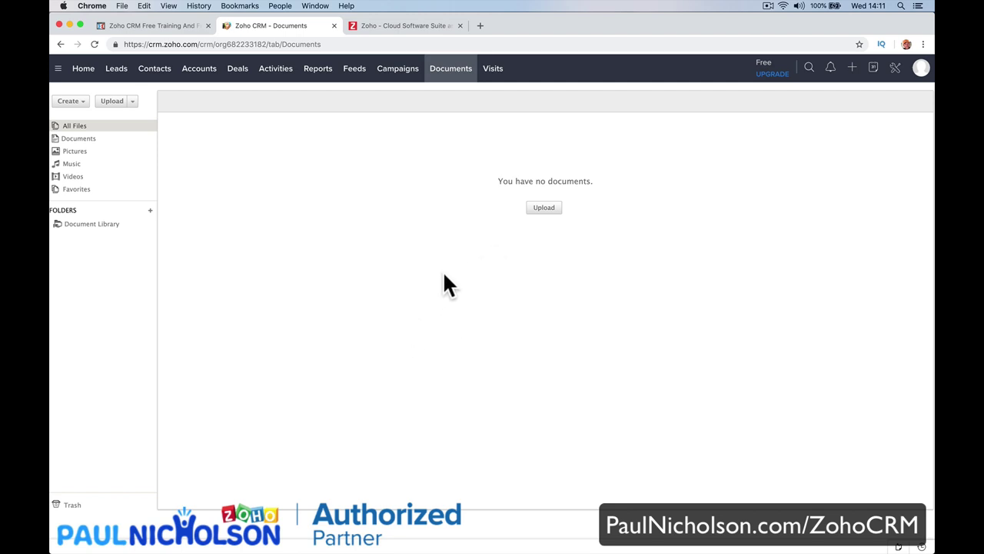
# Open the Visits section and move past its splash screen to the feature details.
pyautogui.click(492, 71)
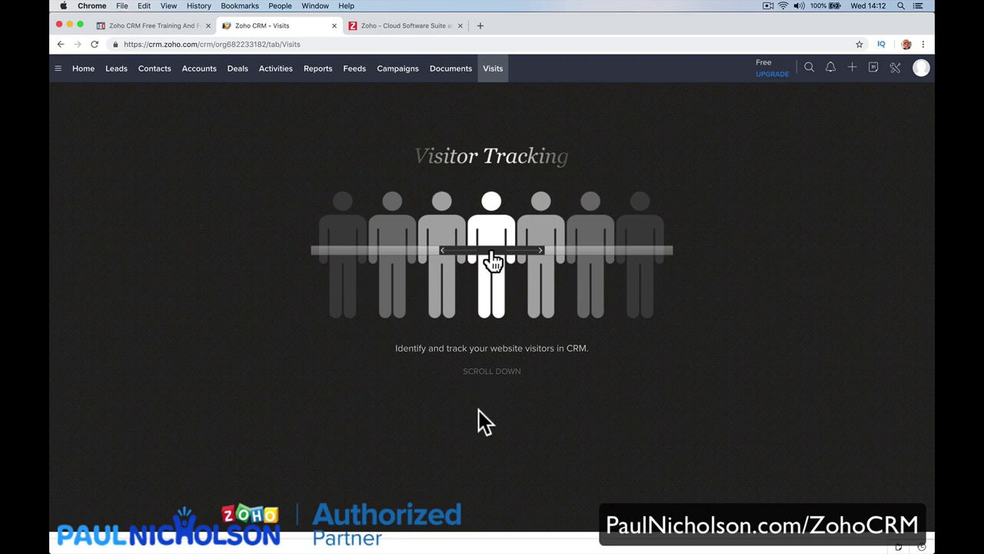
pyautogui.click(495, 373)
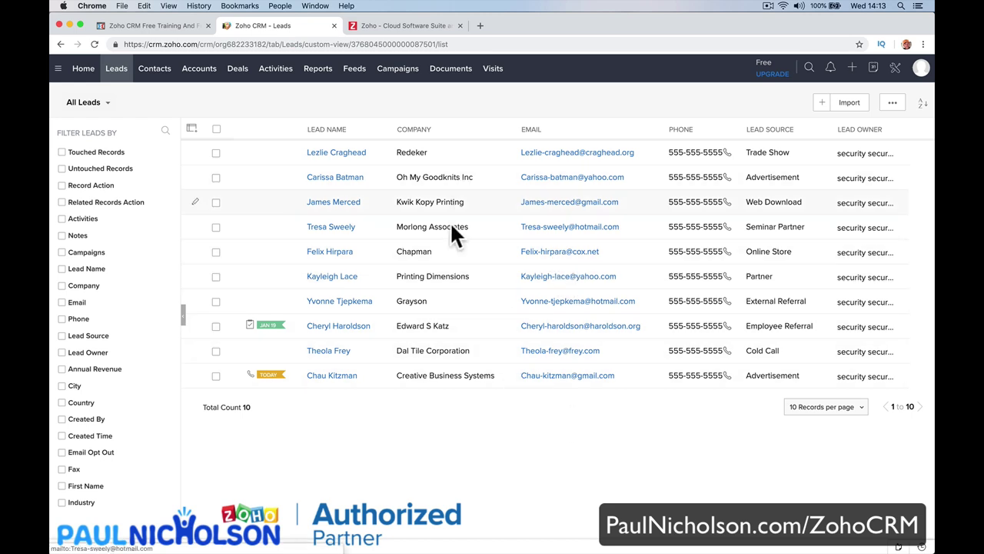
# Open a lead and its owner's user settings, then close that stray tab.
pyautogui.click(363, 154)
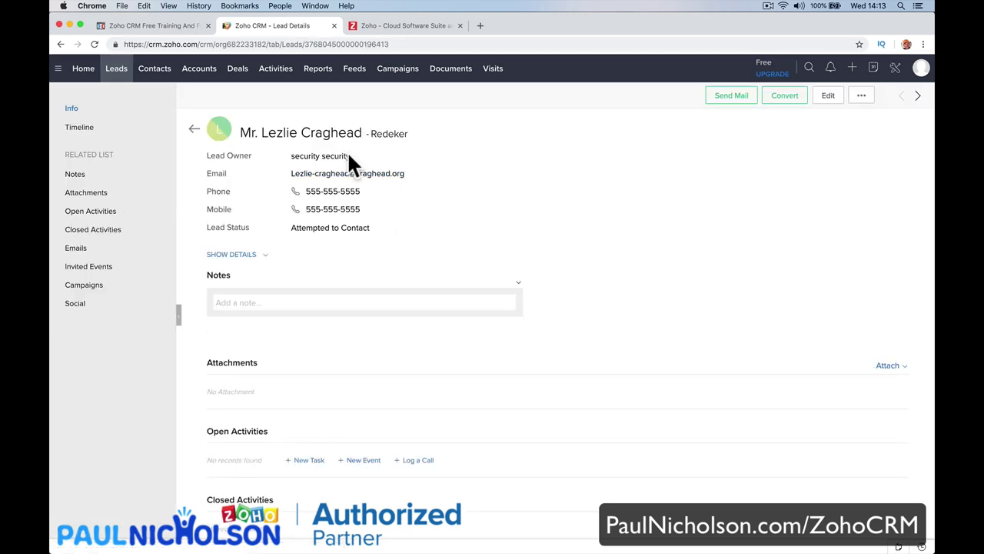
pyautogui.moveTo(345, 154)
pyautogui.click(408, 175)
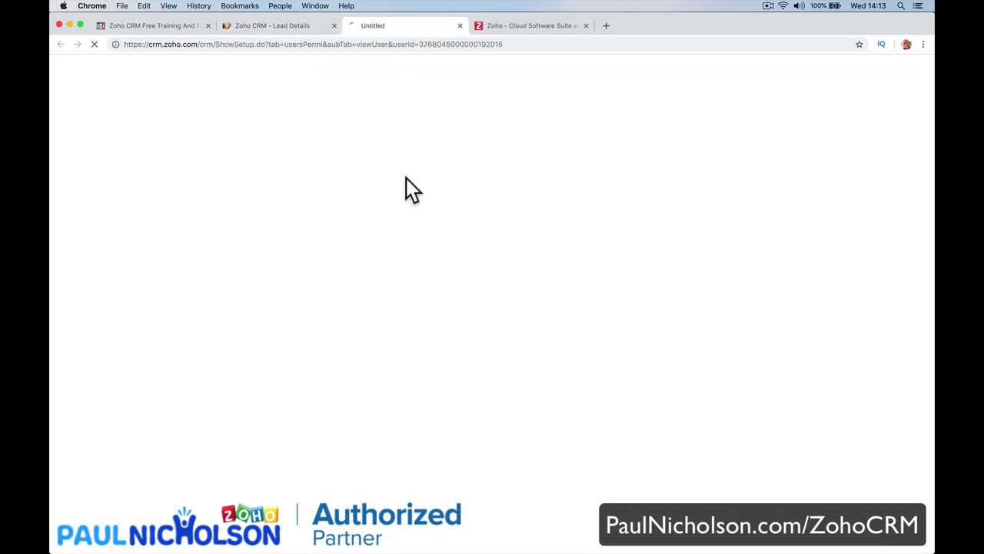
pyautogui.click(460, 25)
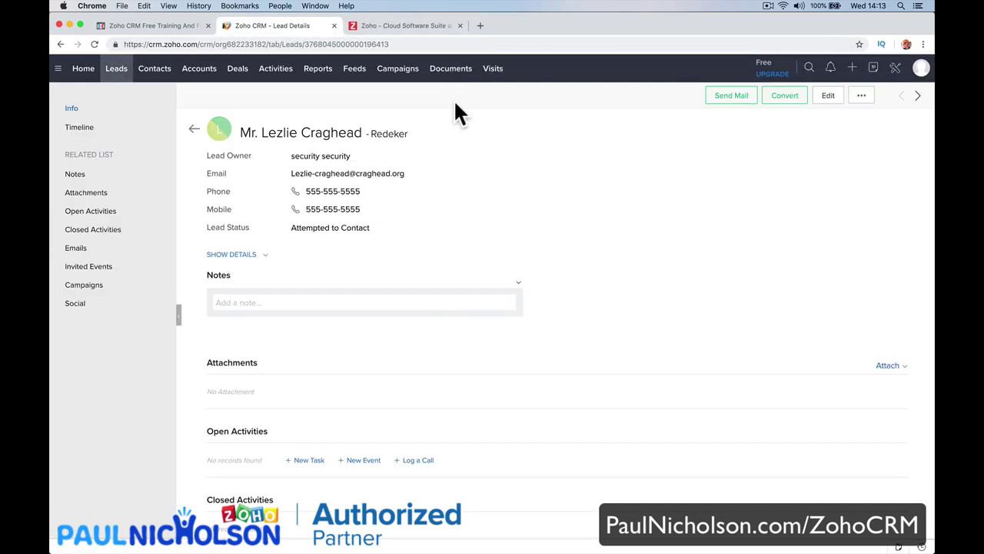
# Go to CRM Setup, then choose My Account from the profile avatar menu.
pyautogui.click(896, 71)
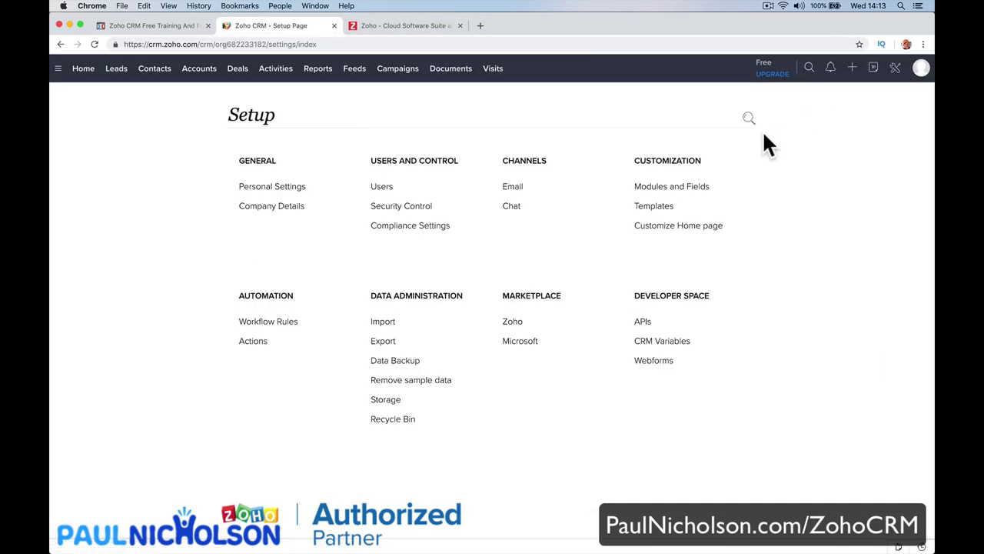
pyautogui.click(922, 68)
pyautogui.click(835, 135)
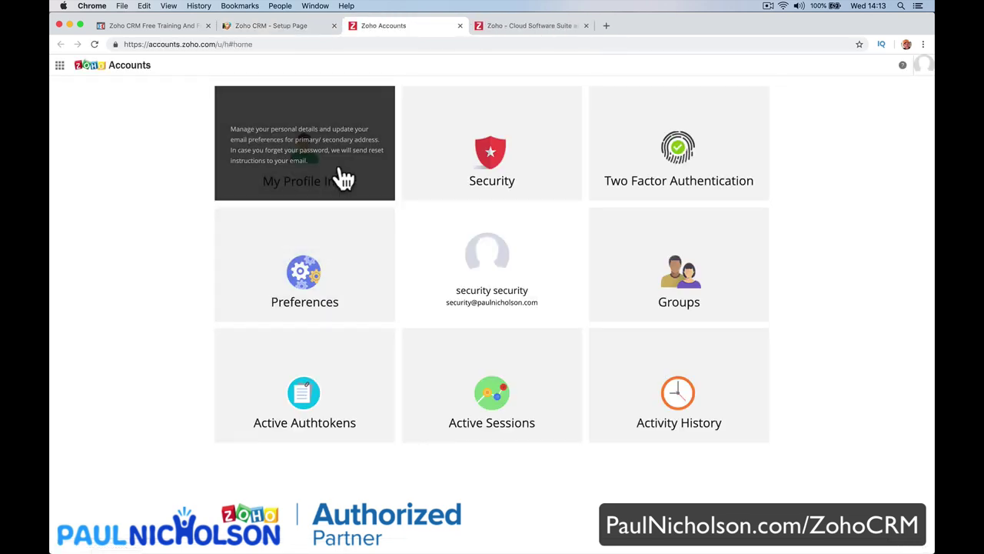
# Replace My Profile's Full Name with the owner's name, save, and return to CRM Setup.
pyautogui.click(336, 173)
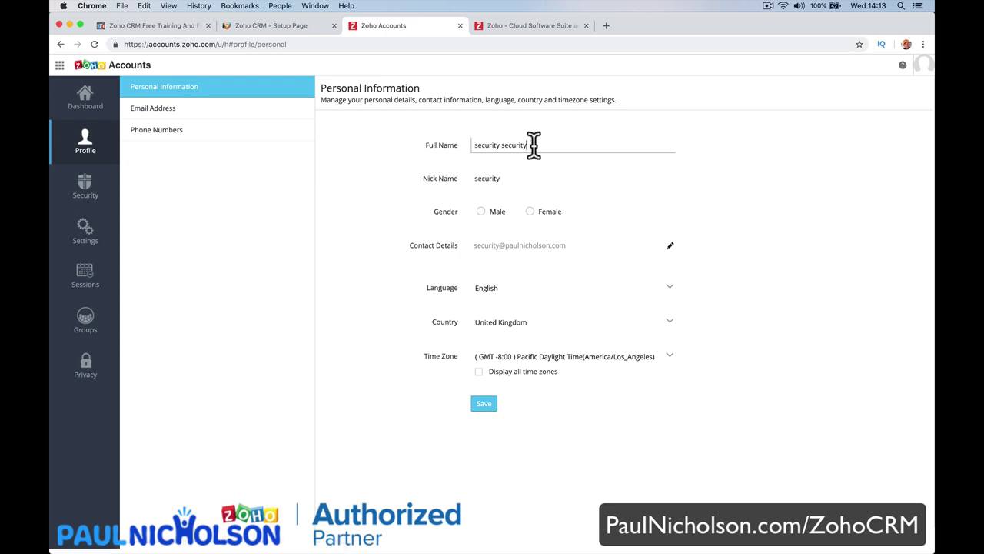
pyautogui.tripleClick(531, 144)
pyautogui.write('Paul Nicholson')
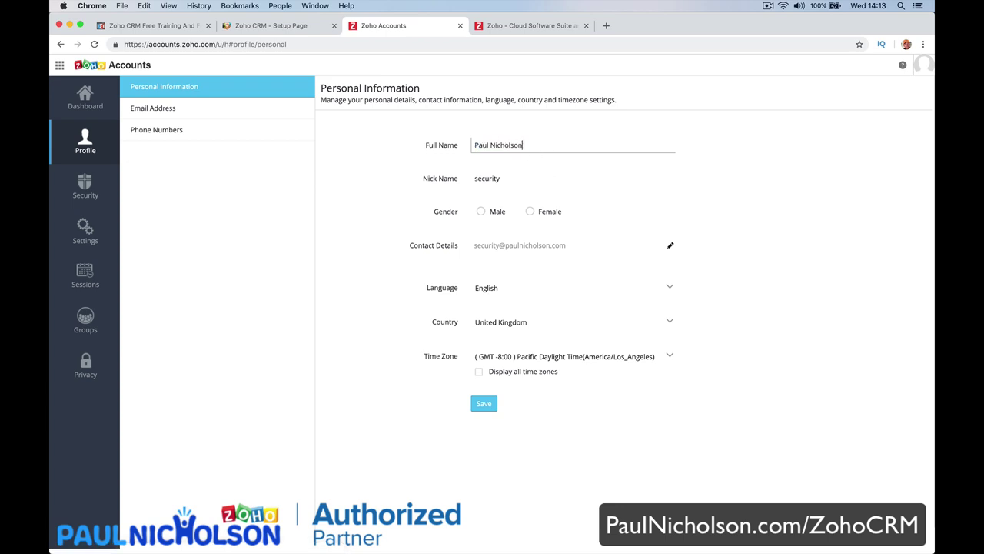
pyautogui.click(483, 404)
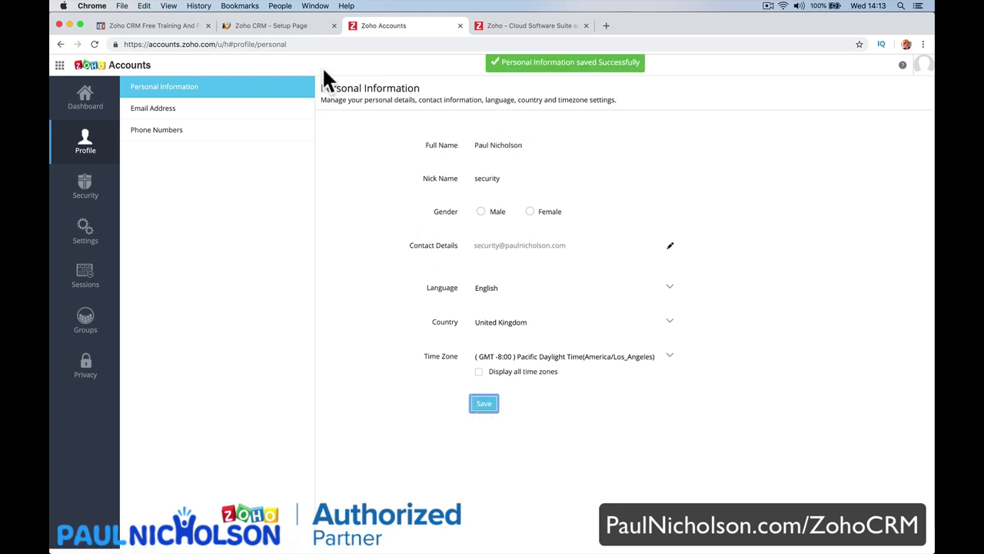
pyautogui.click(300, 29)
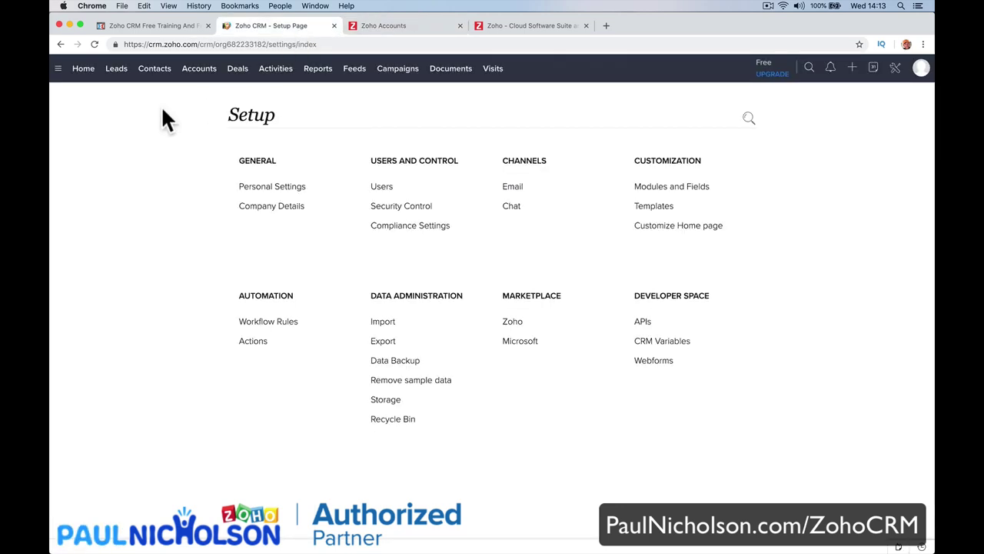
# Open the lead's details page from the All Leads list.
pyautogui.click(116, 70)
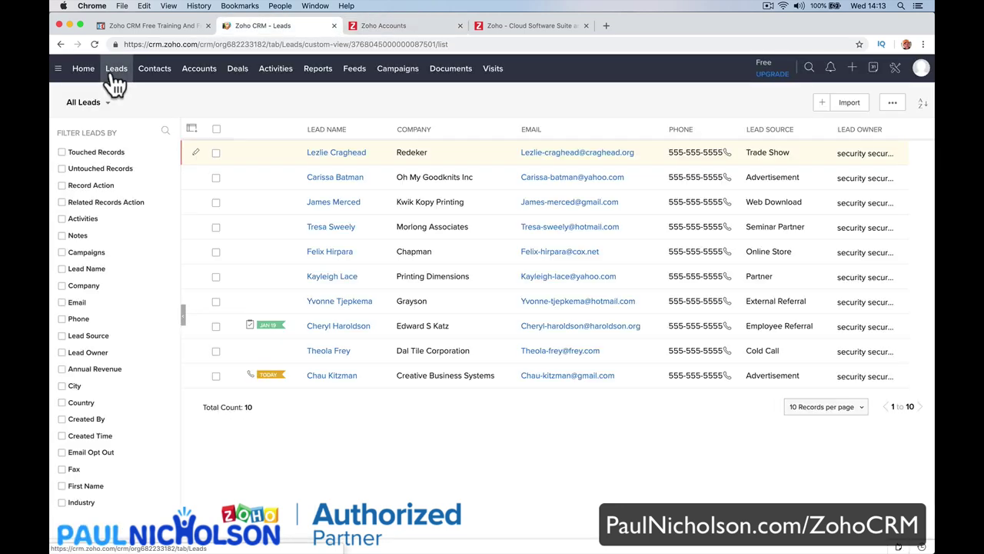
pyautogui.click(320, 153)
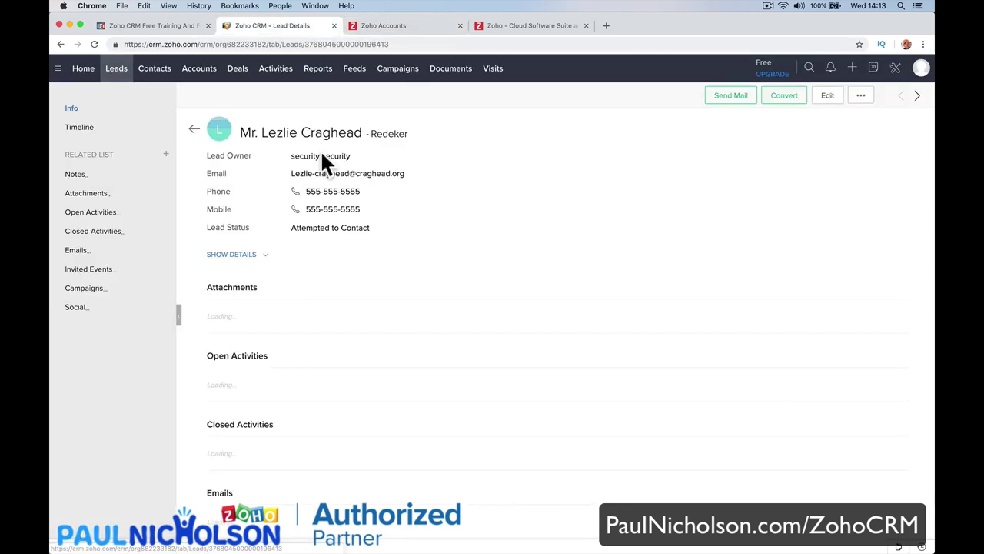
pyautogui.click(94, 44)
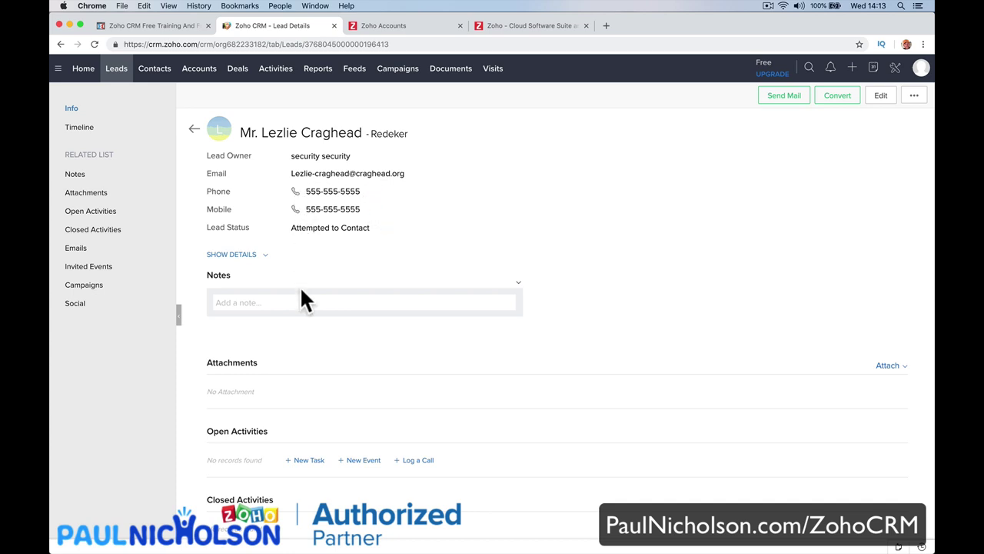
pyautogui.scroll(-2, 334, 344)
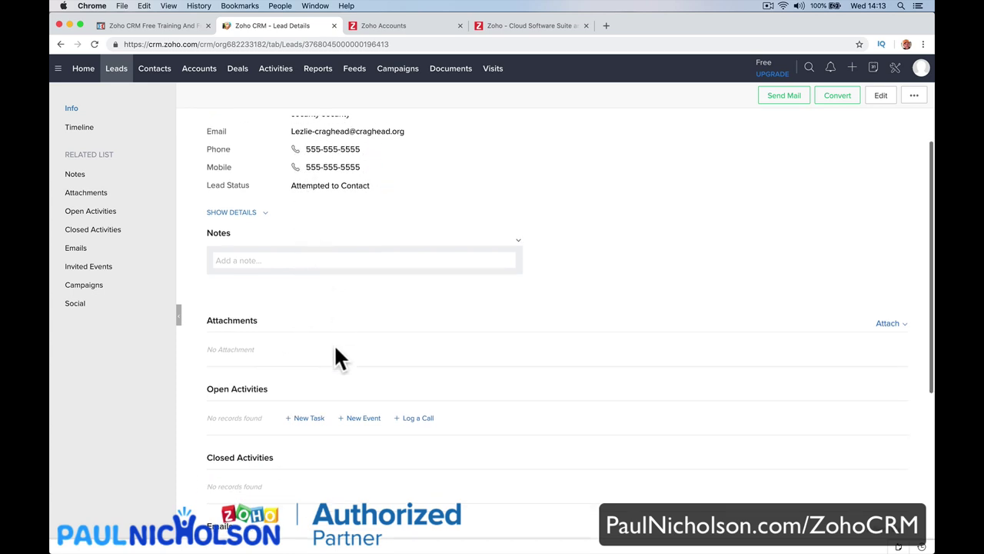
# Add and save a note saying the lead works at the leisure centre.
pyautogui.click(326, 244)
pyautogui.scroll(2, 327, 253)
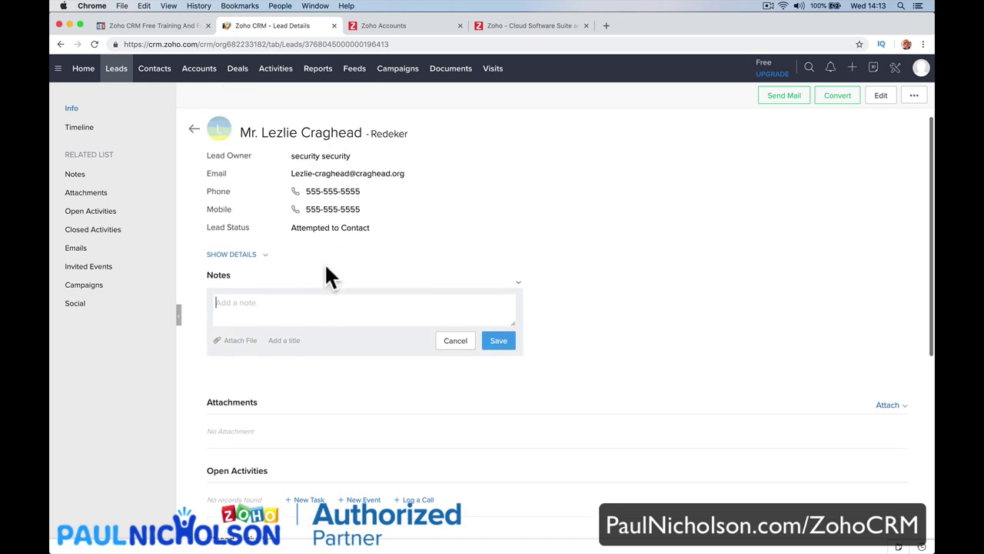
pyautogui.write('Lezlie w')
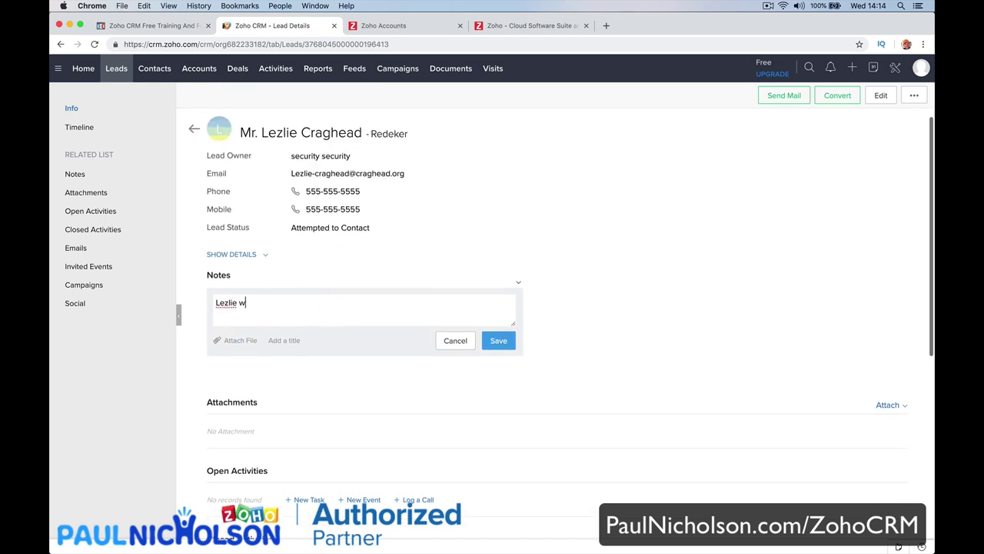
pyautogui.write('orks at the leisure centre.')
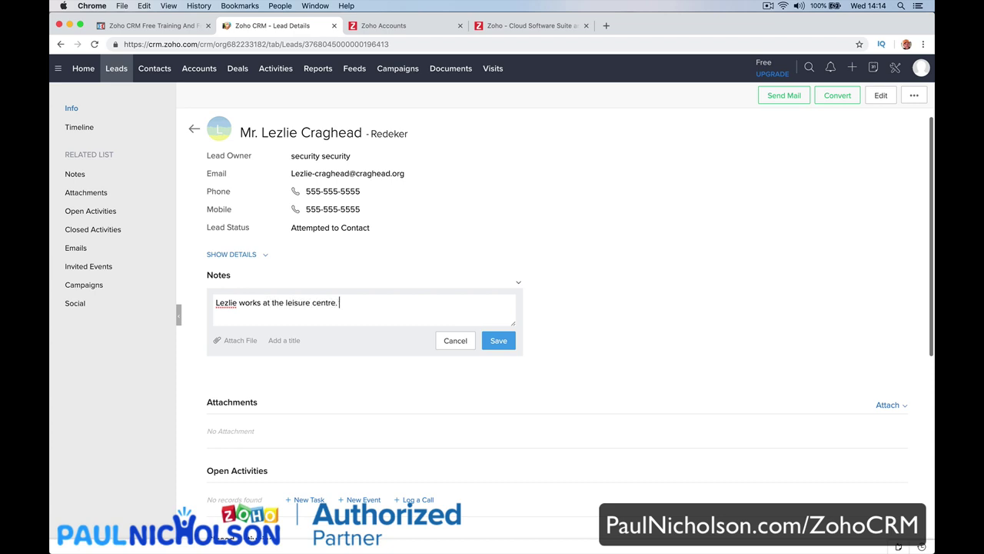
pyautogui.press('Return')
pyautogui.click(497, 348)
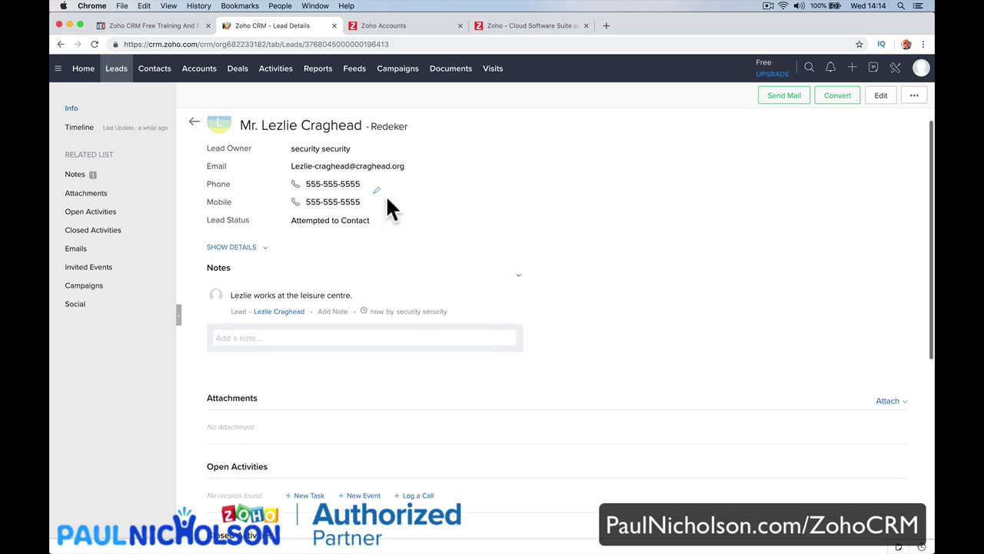
# Scroll through the lead's record to review the saved note section.
pyautogui.scroll(-1, 385, 194)
pyautogui.scroll(1, 389, 184)
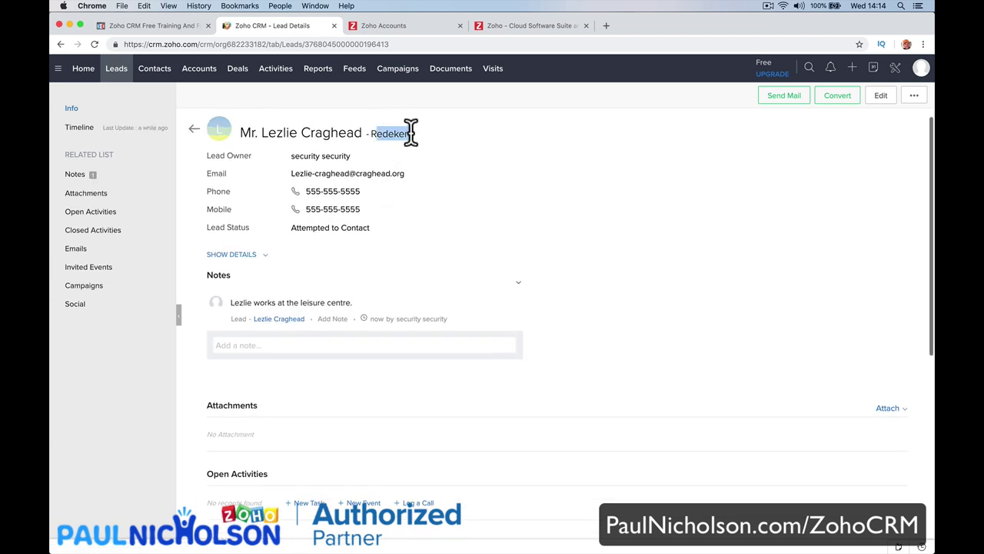
pyautogui.scroll(-3, 394, 200)
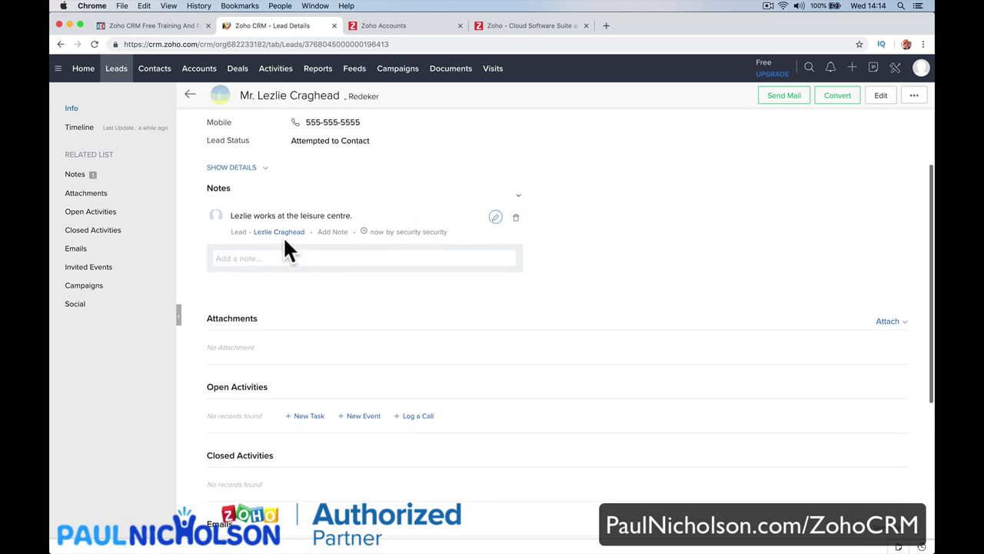
pyautogui.click(301, 259)
pyautogui.scroll(-2, 307, 285)
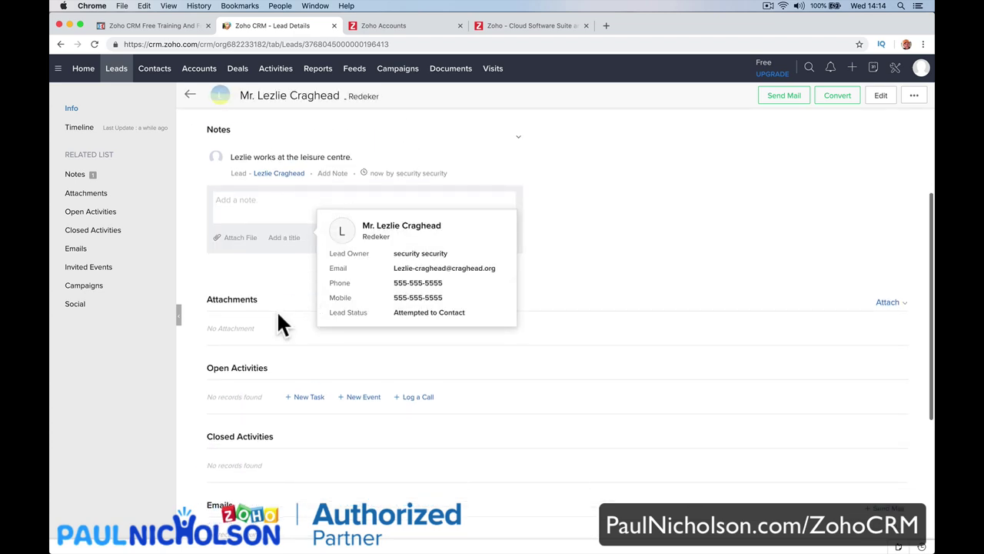
pyautogui.scroll(-1, 323, 381)
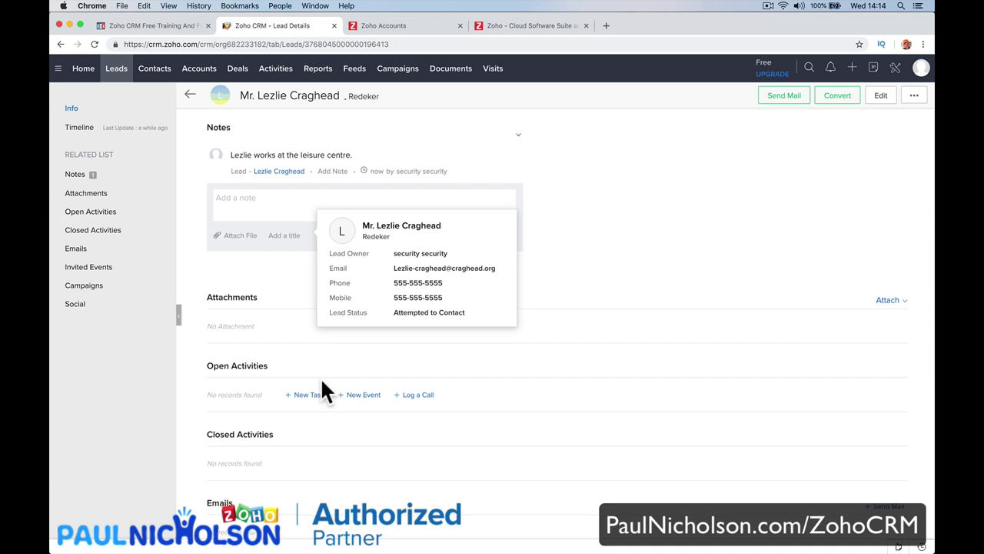
pyautogui.scroll(-2, 331, 392)
# Create a task for the lead with subject 'Schedule A Call', due 30/01/2019.
pyautogui.click(314, 346)
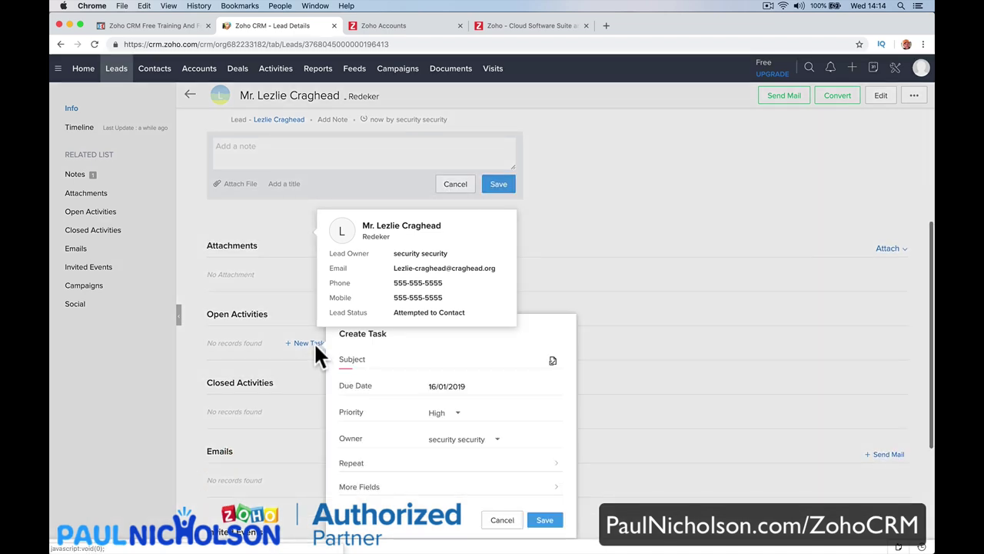
pyautogui.click(445, 363)
pyautogui.write('Mee')
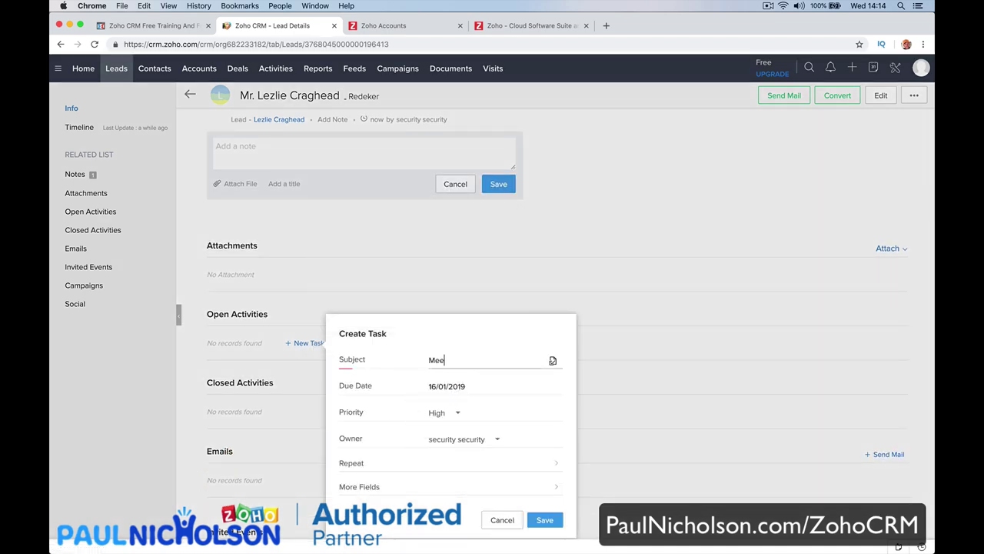
pyautogui.write('ting')
pyautogui.press('BackSpace')
pyautogui.press('BackSpace')
pyautogui.press('BackSpace')
pyautogui.press('BackSpace')
pyautogui.press('BackSpace')
pyautogui.press('BackSpace')
pyautogui.press('BackSpace')
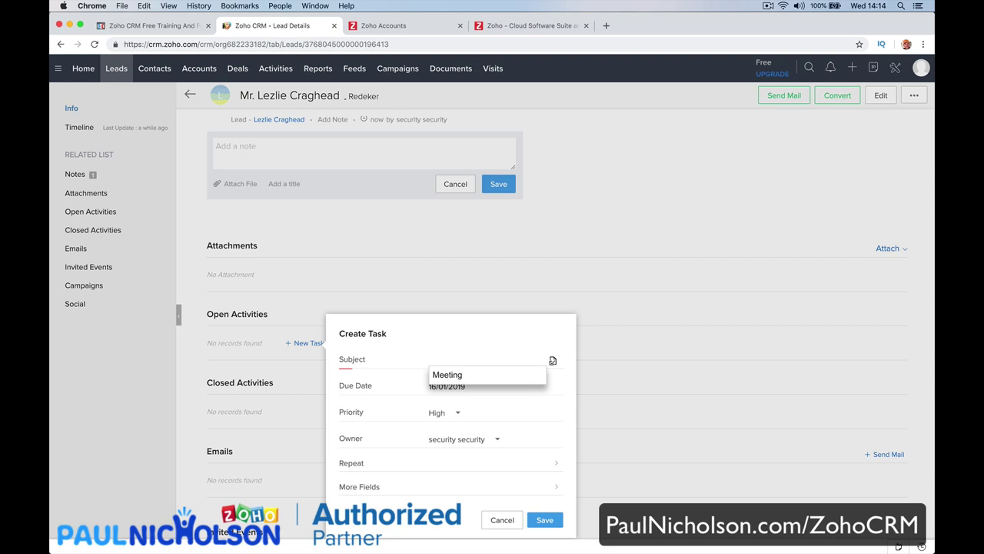
pyautogui.write('Schedule')
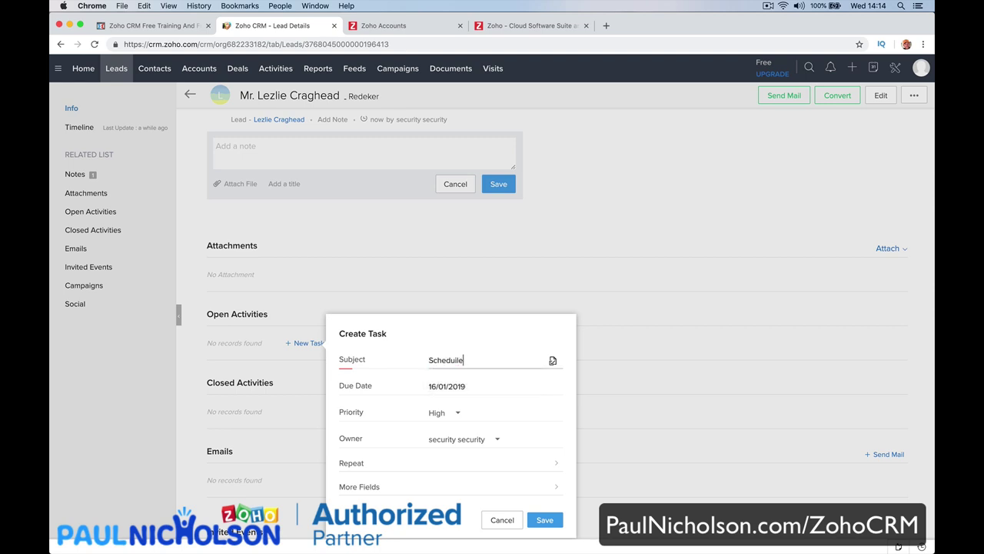
pyautogui.write(' A Call')
pyautogui.click(469, 386)
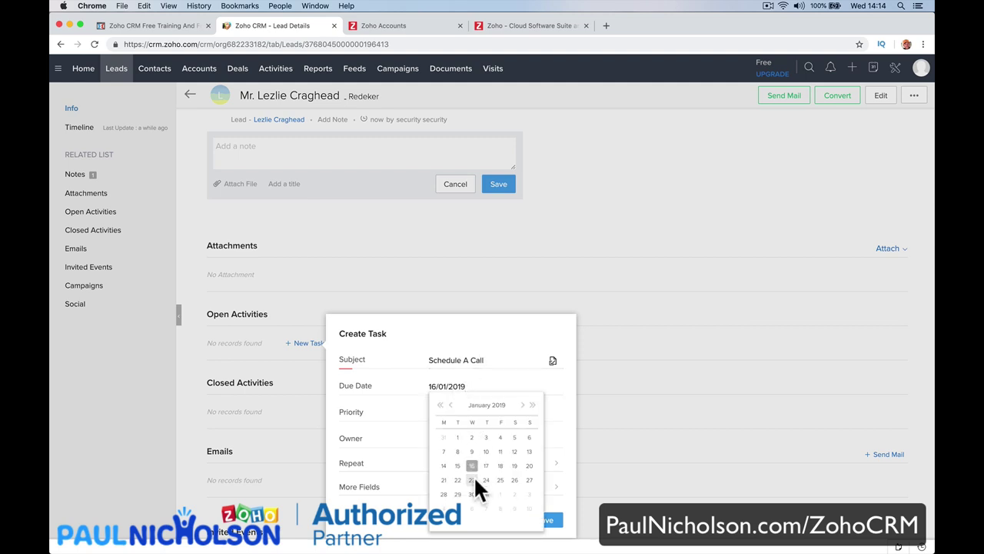
pyautogui.click(471, 493)
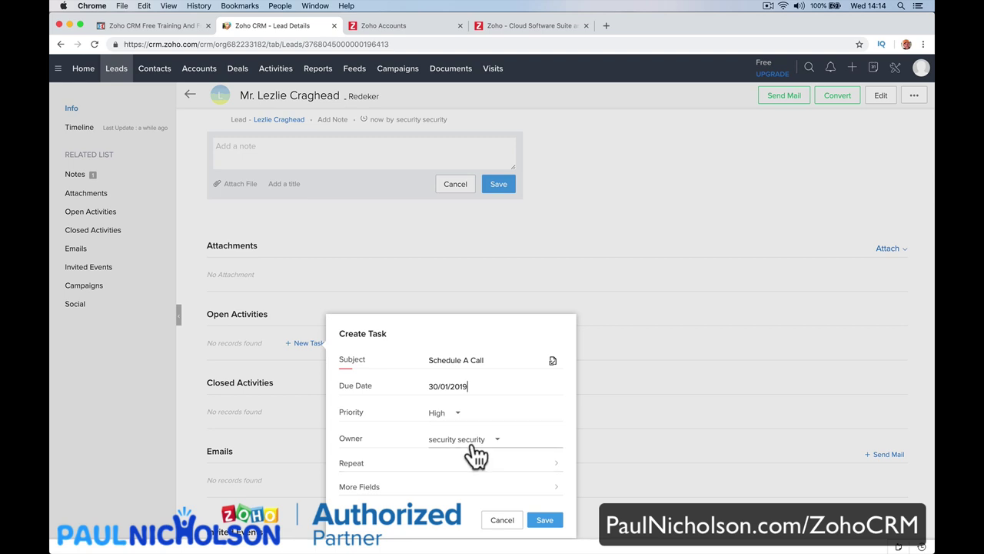
# Leave repeat unset and add the task description 'Welcome call. See if interested.'.
pyautogui.click(469, 464)
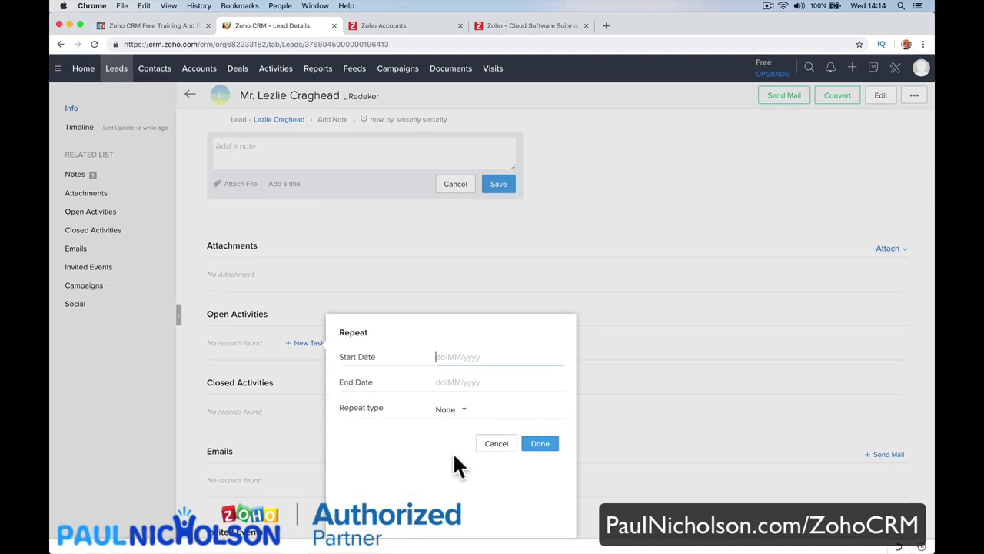
pyautogui.click(496, 445)
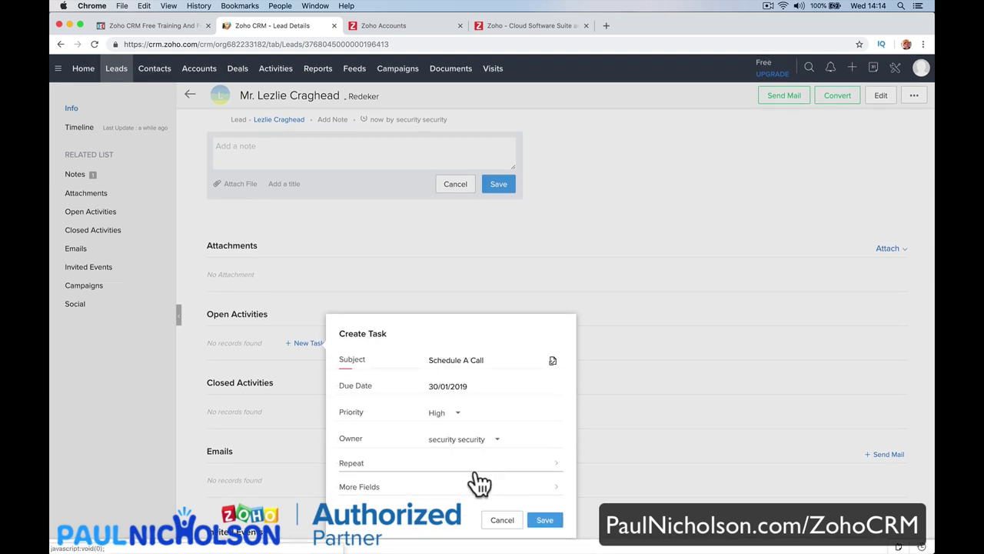
pyautogui.click(486, 489)
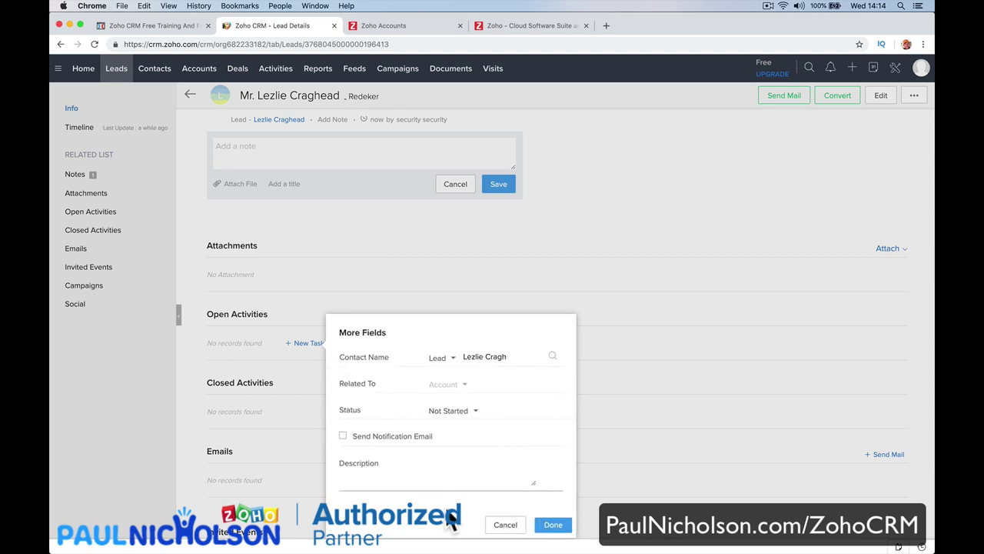
pyautogui.click(416, 482)
pyautogui.write('We')
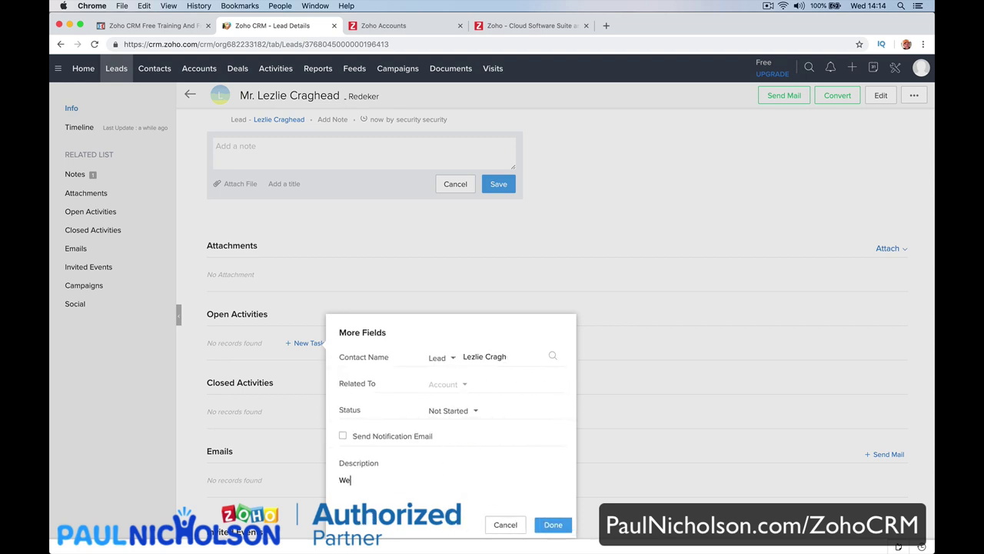
pyautogui.write('lcome call. See if interested.')
pyautogui.click(552, 524)
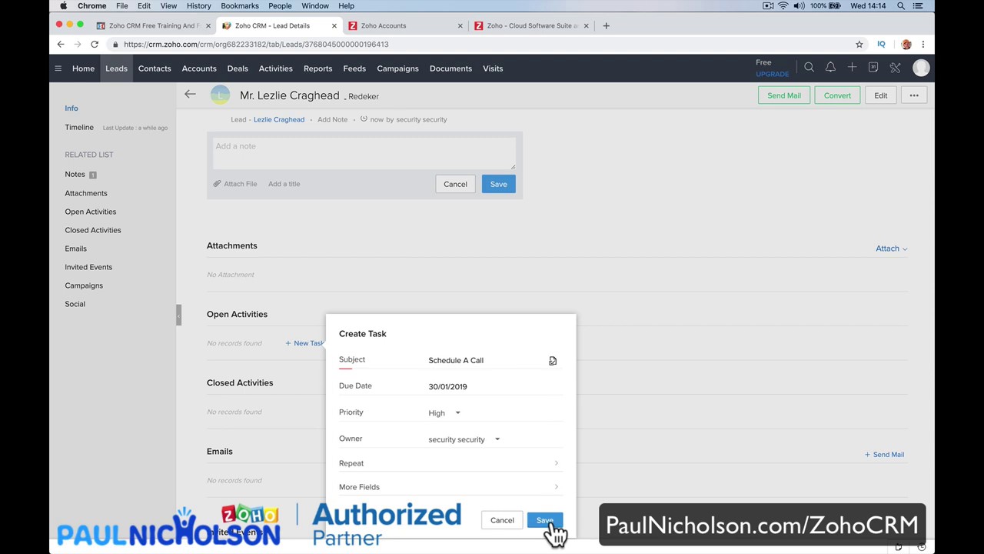
# Save the Schedule A Call task and check it under the lead's open activities.
pyautogui.click(547, 521)
pyautogui.scroll(-3, 555, 531)
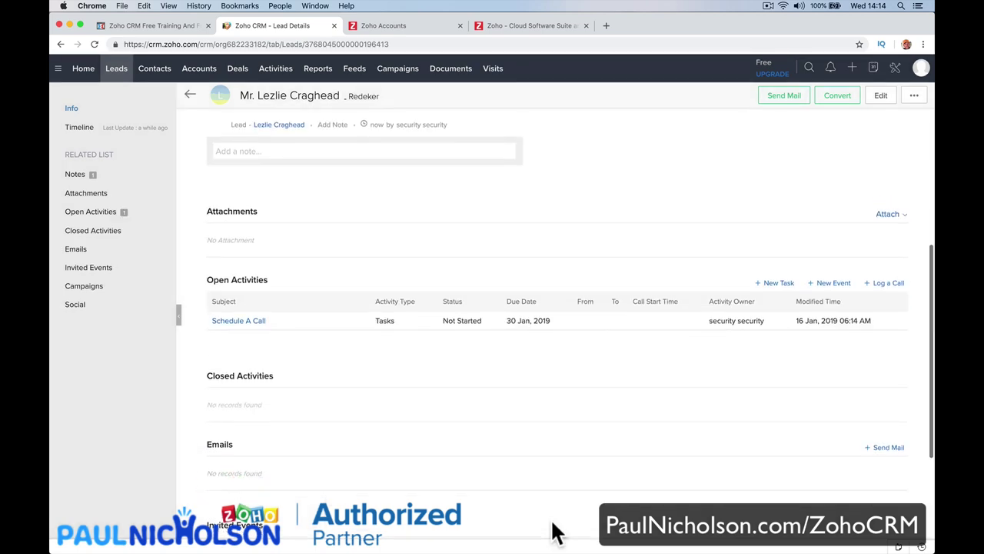
pyautogui.click(113, 249)
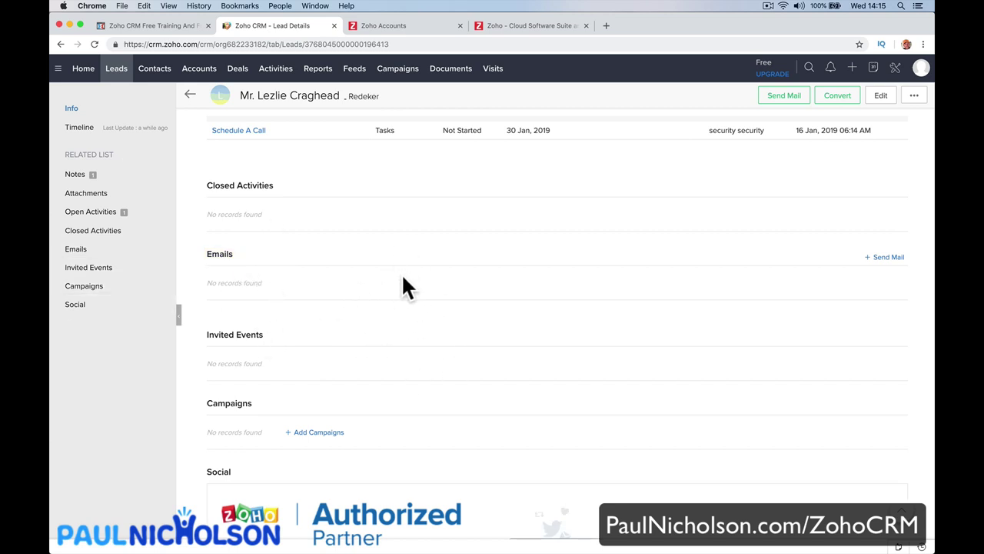
pyautogui.click(123, 232)
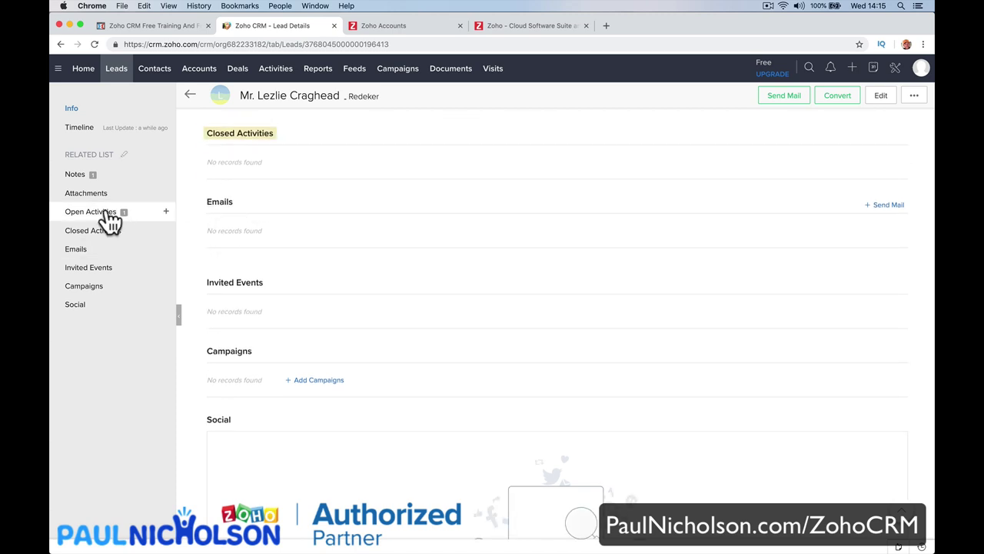
pyautogui.click(104, 212)
# Browse the Invited Events, Campaigns and Social sections, then scroll back up.
pyautogui.click(103, 268)
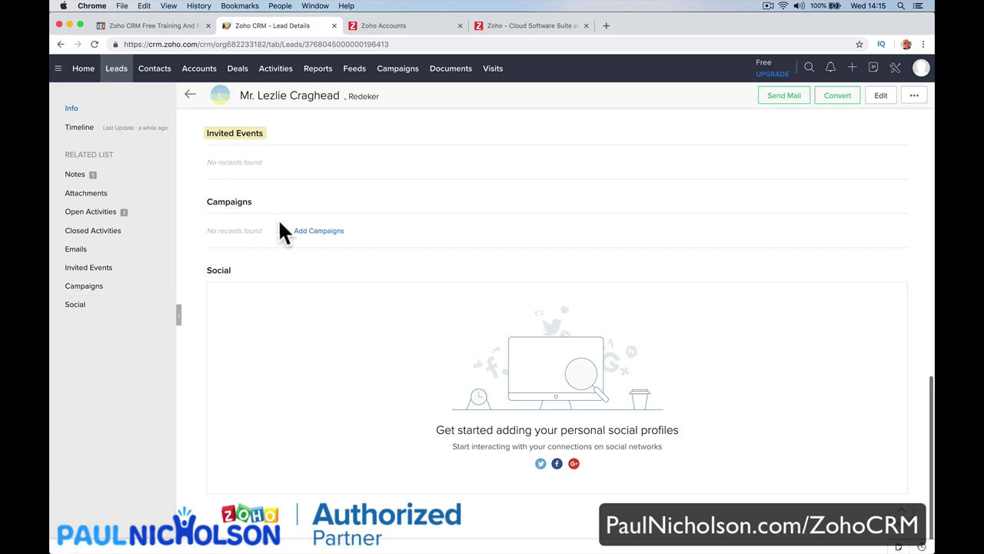
pyautogui.click(117, 286)
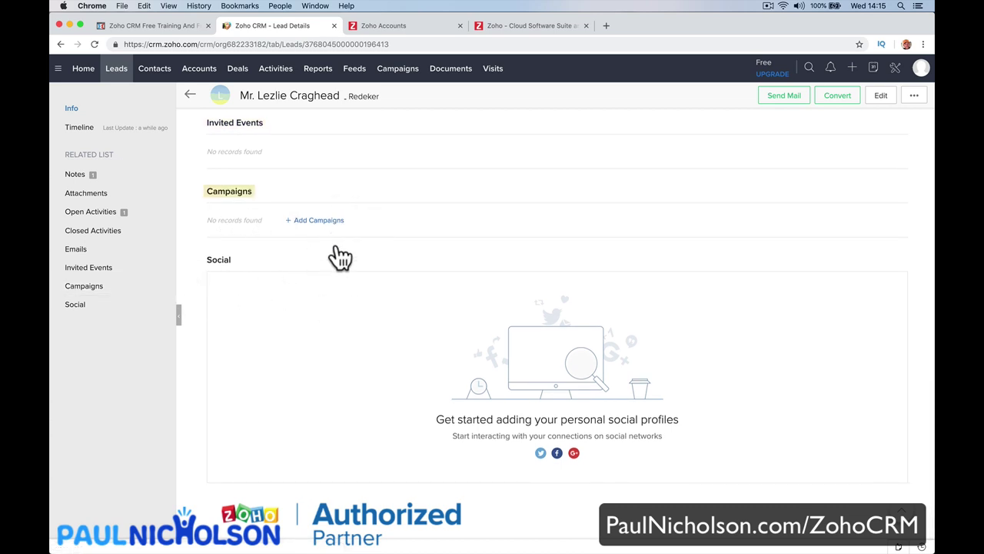
pyautogui.click(100, 306)
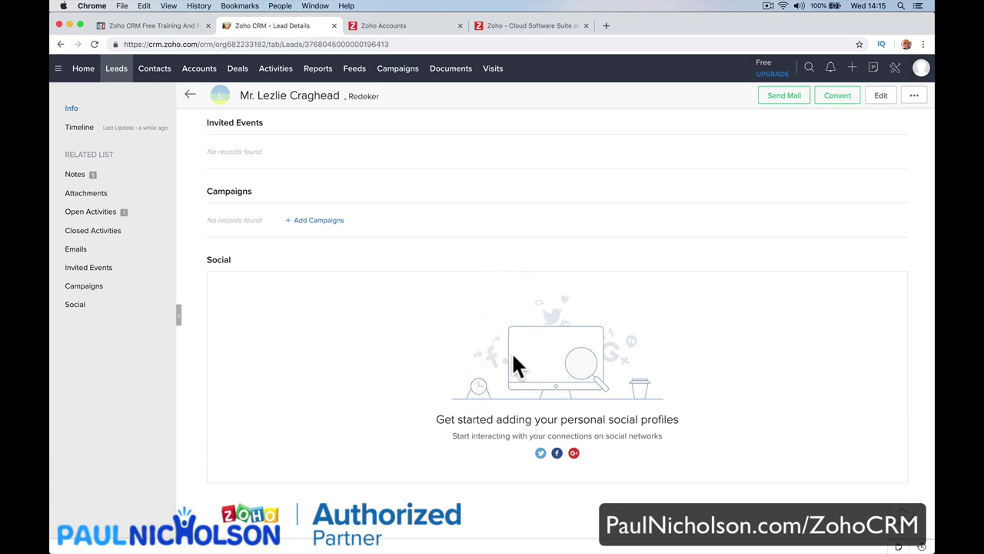
pyautogui.scroll(15, 437, 302)
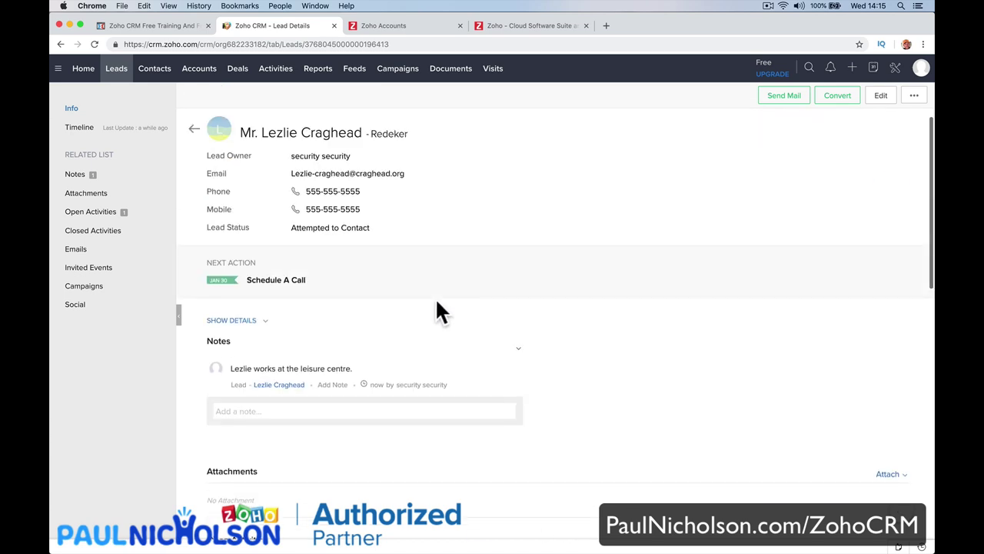
pyautogui.scroll(-3, 435, 297)
pyautogui.scroll(3, 435, 296)
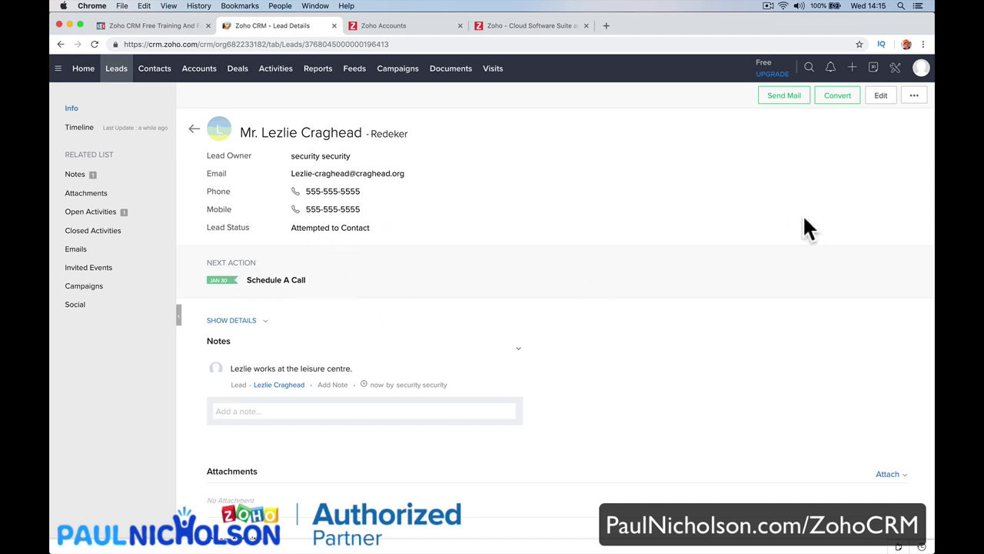
# Start converting the lead, back out once, then reopen the Convert Lead page.
pyautogui.click(835, 100)
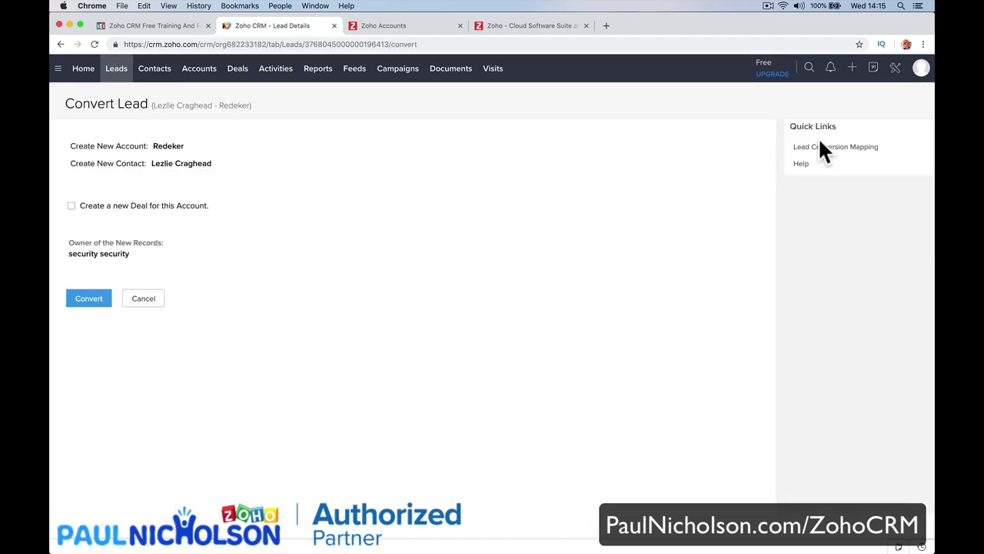
pyautogui.click(162, 302)
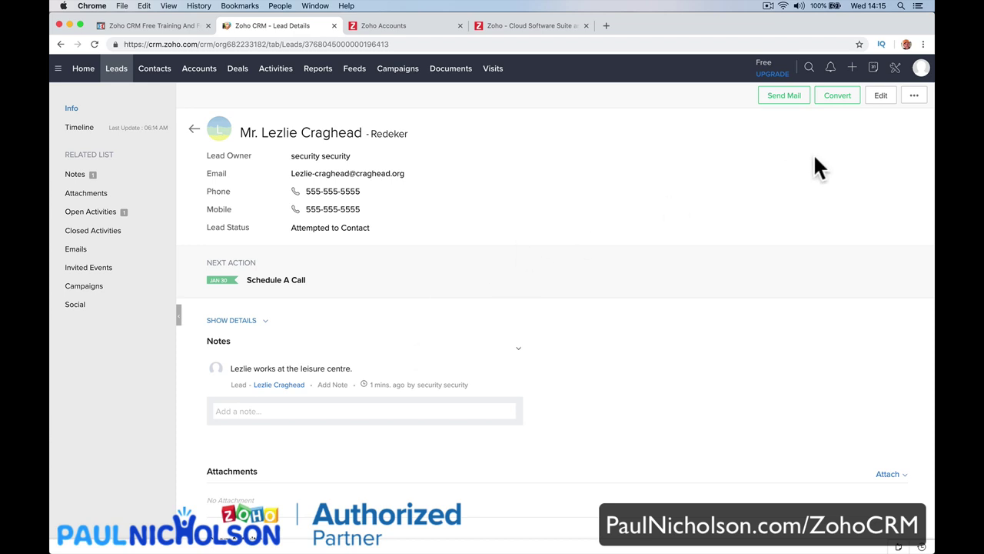
pyautogui.click(838, 97)
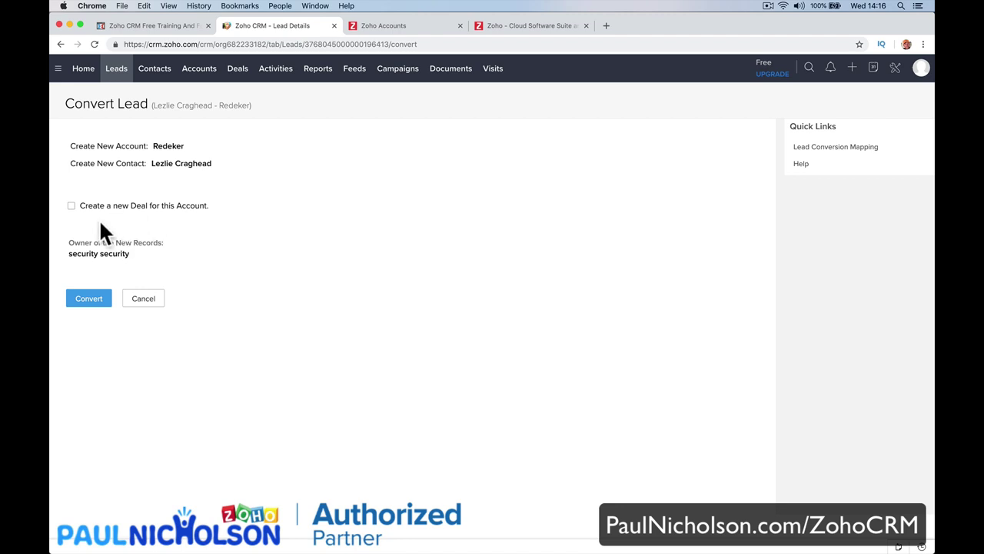
# Include a new deal with amount 20000 and closing date 28/02/2019.
pyautogui.click(72, 206)
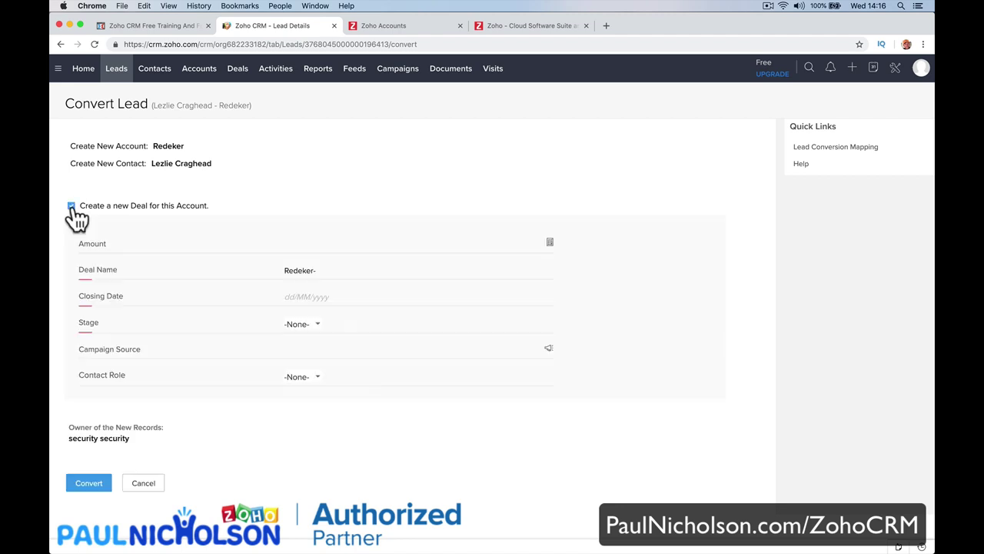
pyautogui.click(327, 244)
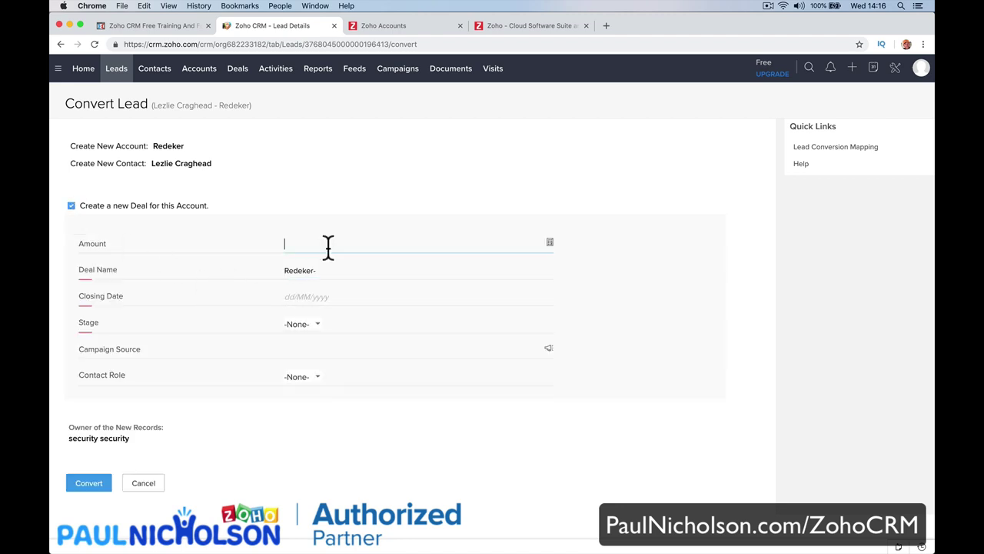
pyautogui.write('20000')
pyautogui.press('Tab')
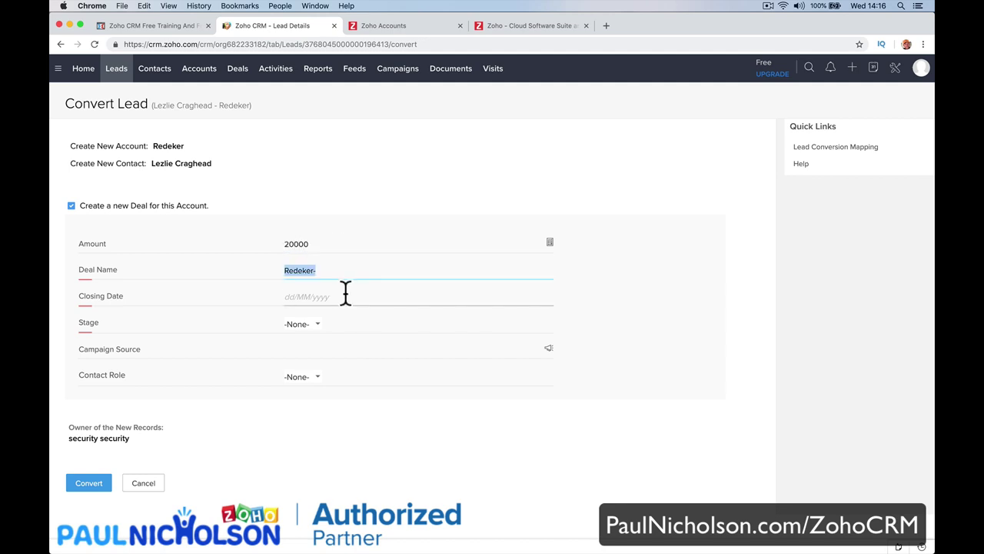
pyautogui.click(345, 293)
pyautogui.click(377, 316)
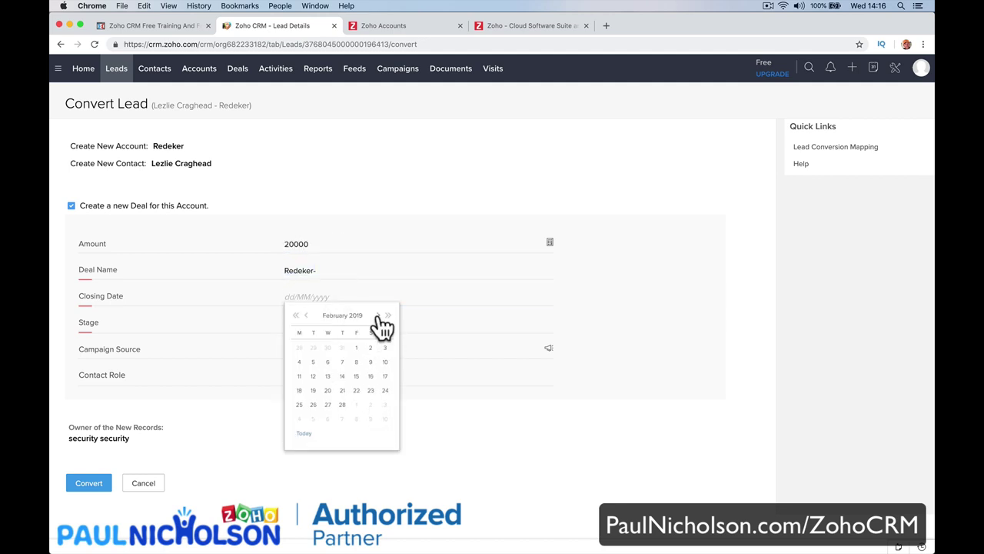
pyautogui.click(343, 404)
# Set deal stage Qualification and contact role Decision Maker, then convert the lead.
pyautogui.click(311, 323)
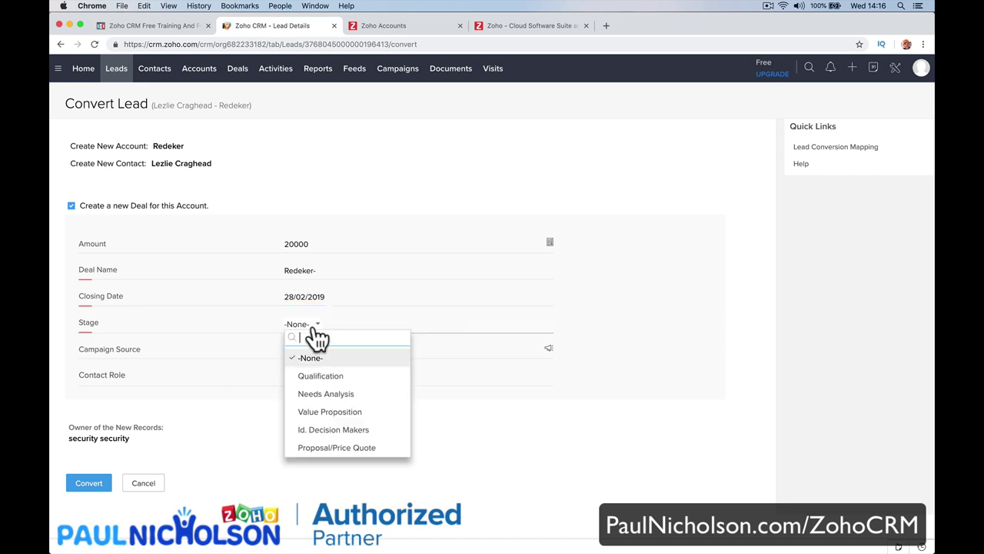
pyautogui.click(321, 374)
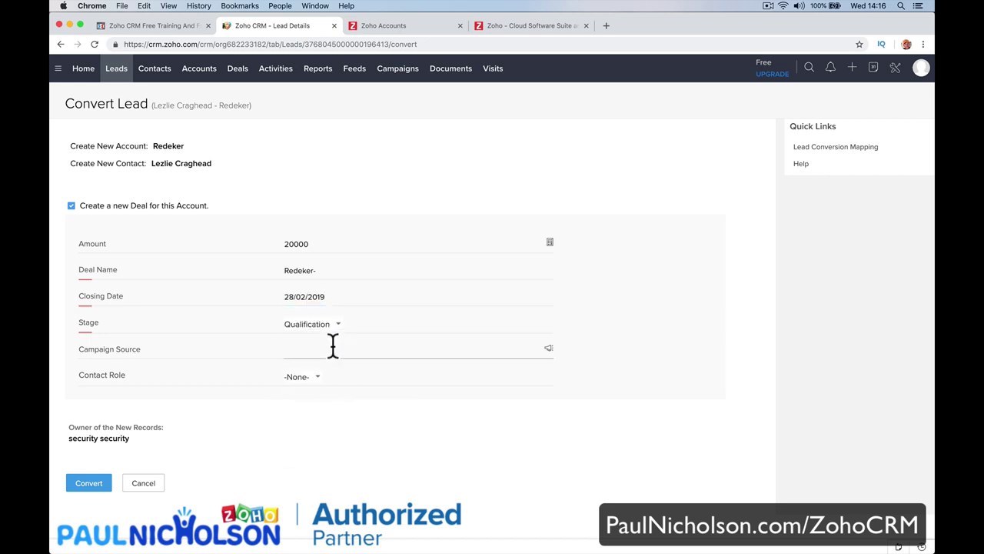
pyautogui.click(312, 407)
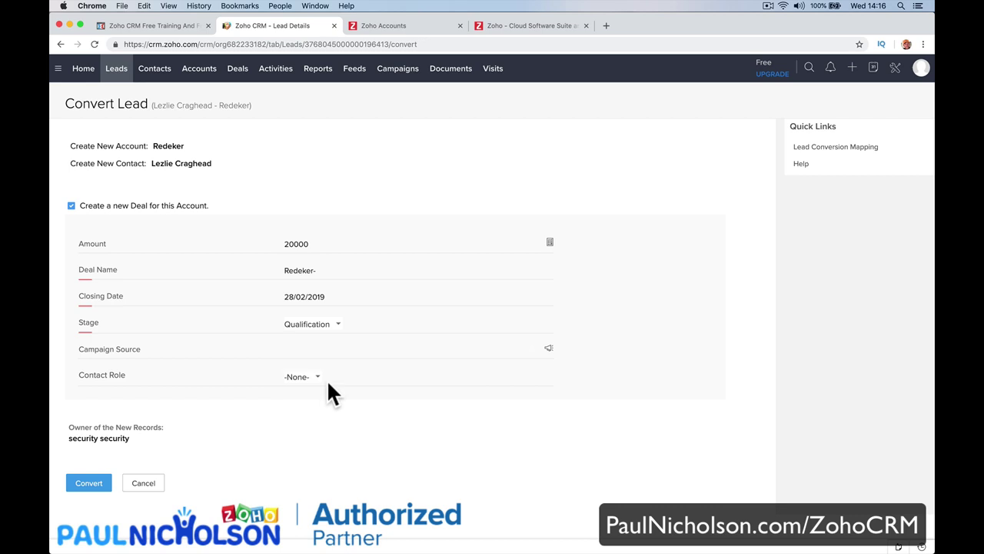
pyautogui.click(317, 378)
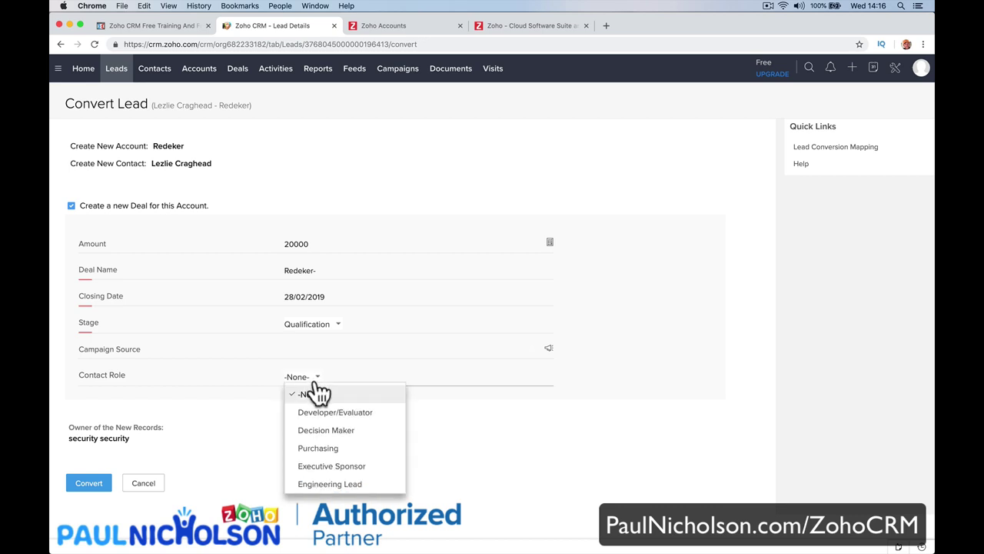
pyautogui.click(339, 431)
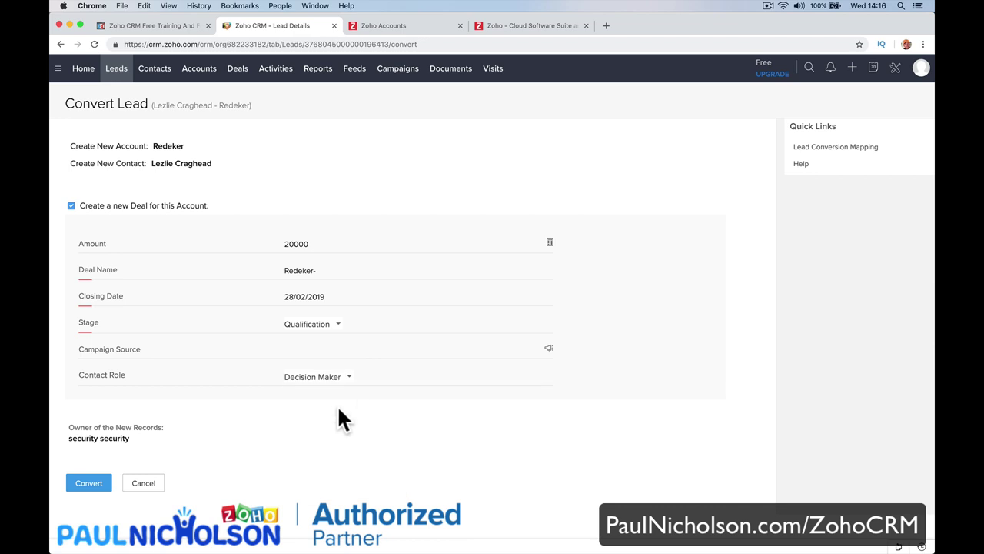
pyautogui.click(98, 482)
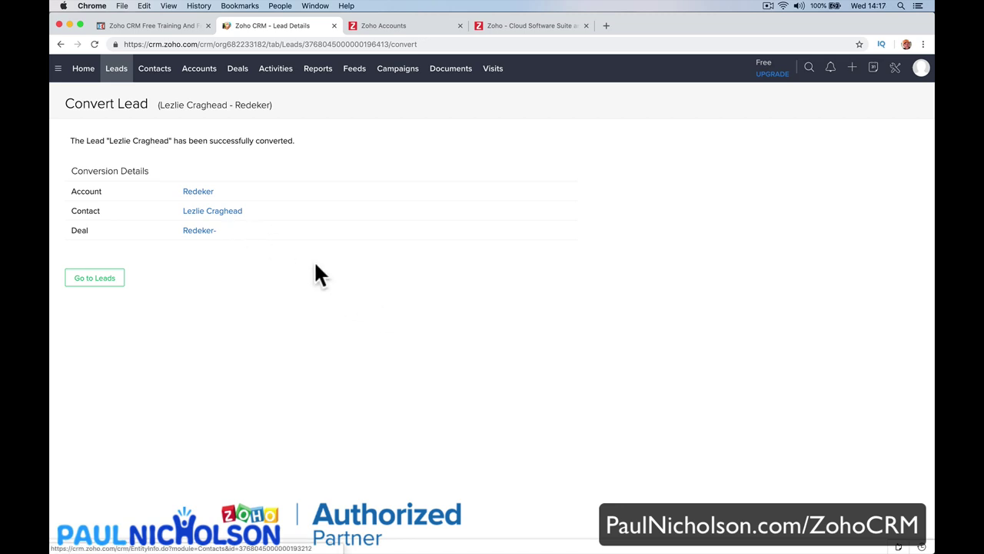
# Open the new contact, then the new account, and jump to its £20,000.00 deal.
pyautogui.click(224, 212)
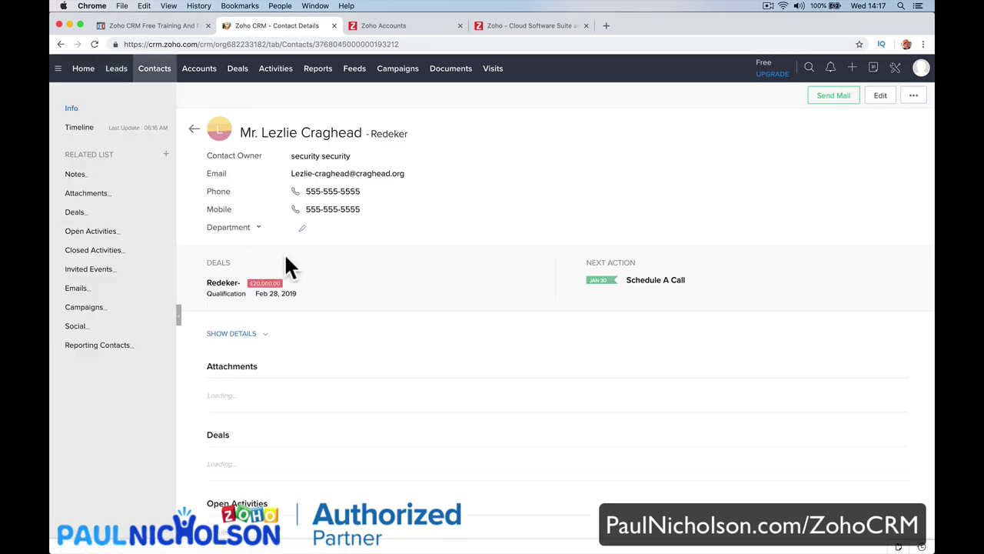
pyautogui.click(393, 137)
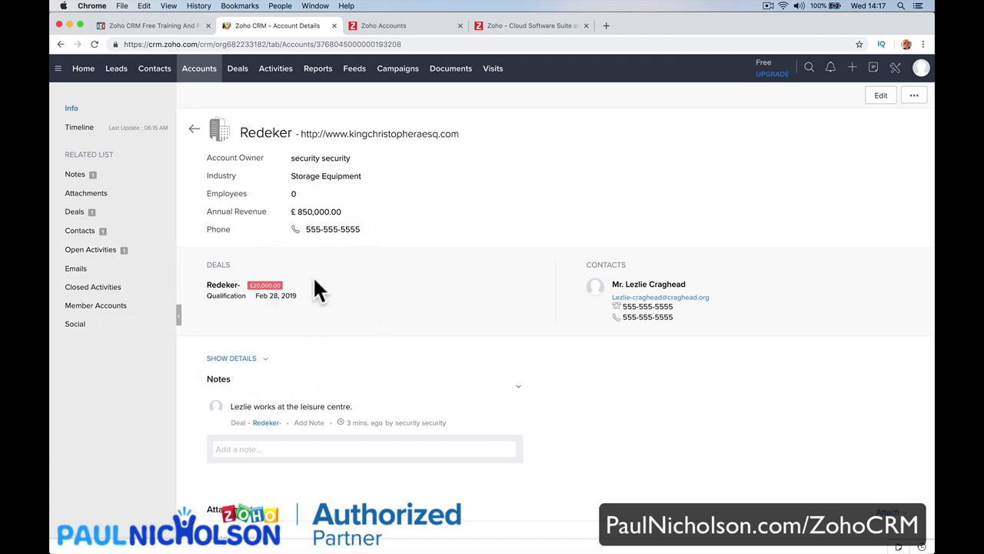
pyautogui.moveTo(253, 282); pyautogui.dragTo(286, 285)
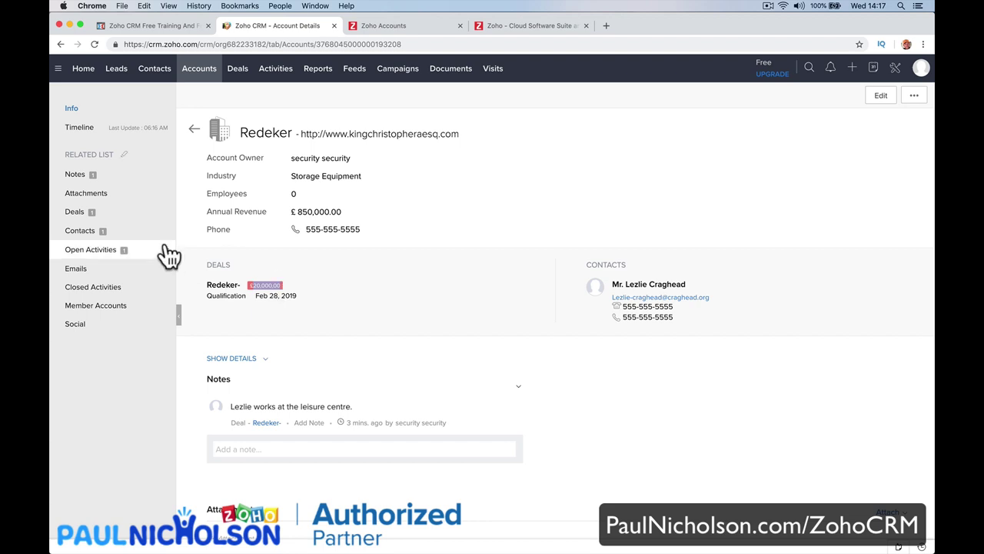
pyautogui.click(123, 217)
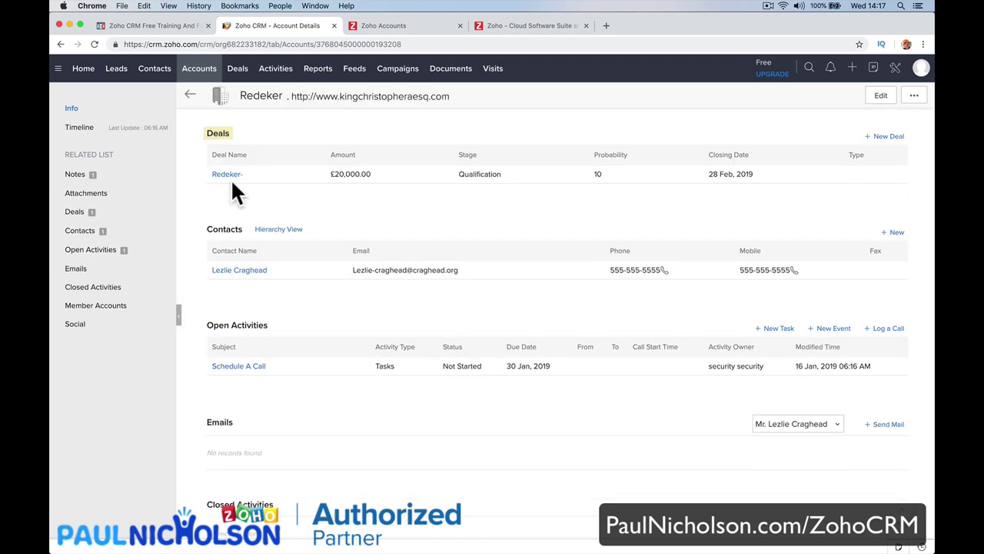
# Start a new Redeker deal named 'CCTV System' with amount 10000.
pyautogui.click(159, 214)
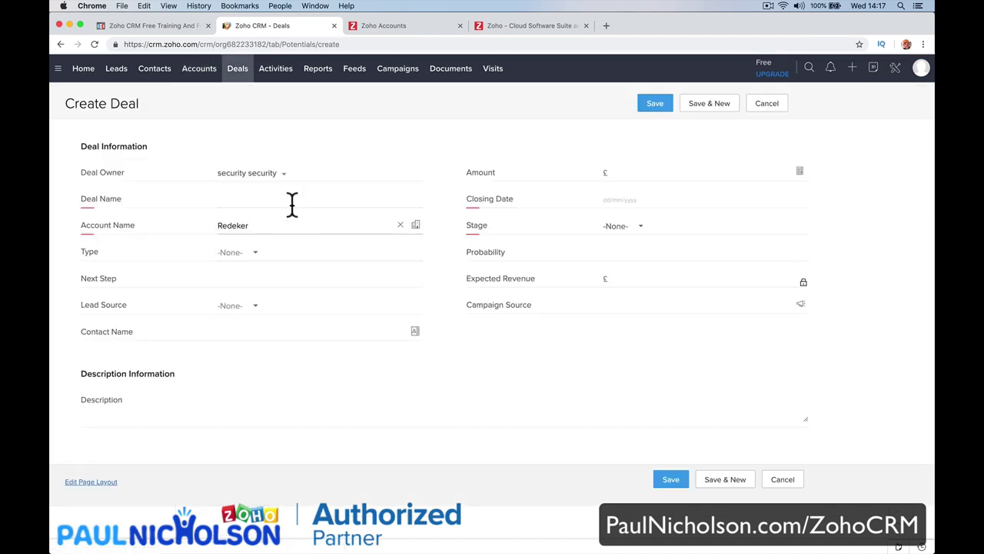
pyautogui.click(282, 173)
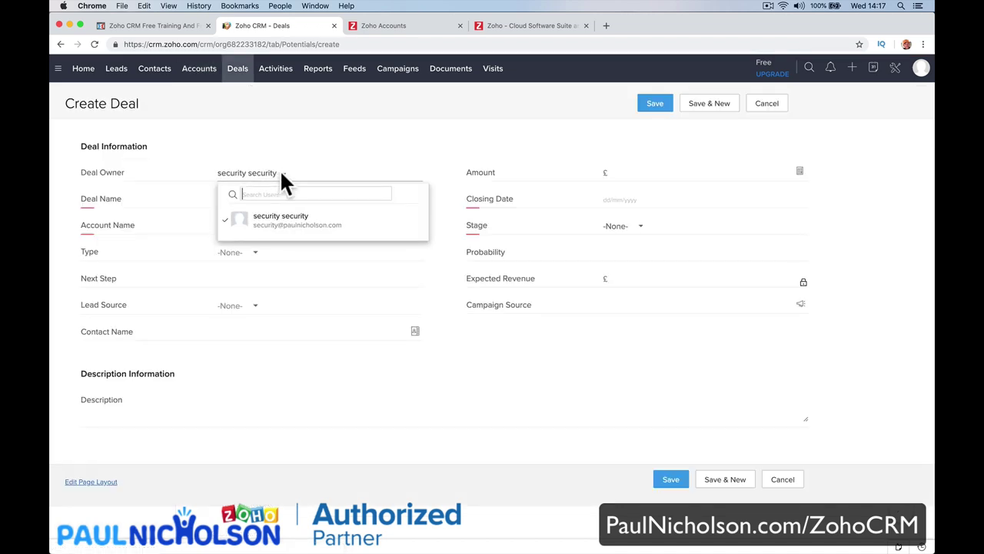
pyautogui.click(306, 163)
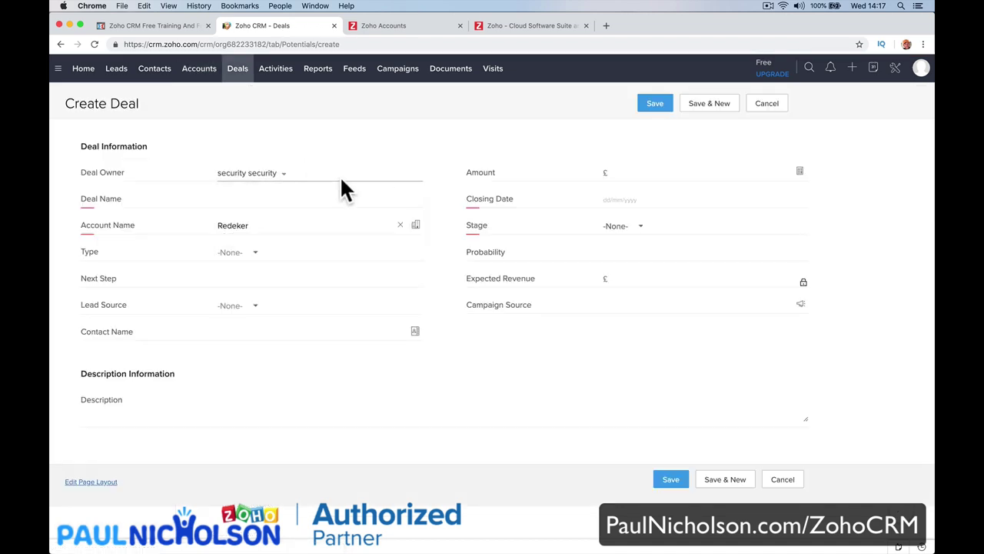
pyautogui.click(644, 172)
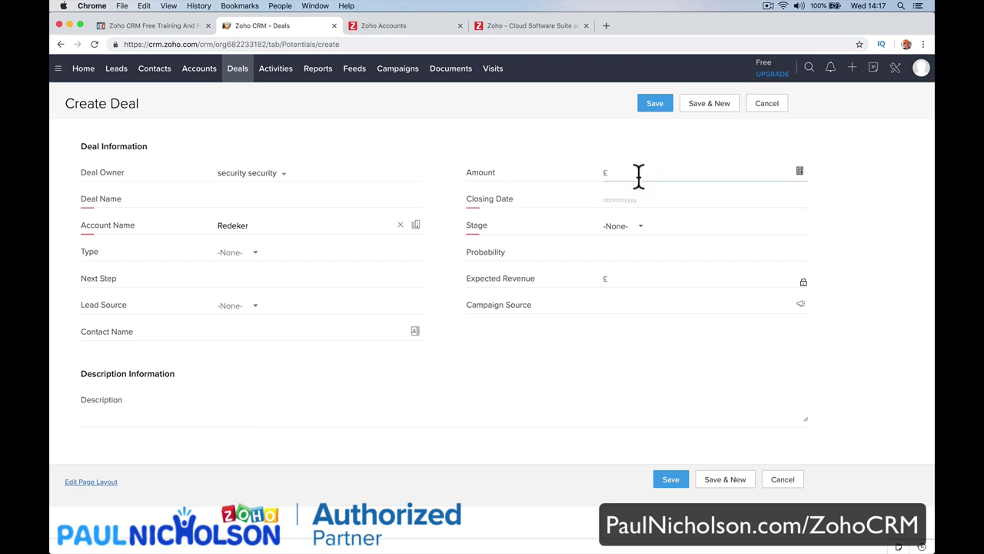
pyautogui.write('10000')
pyautogui.press('Tab')
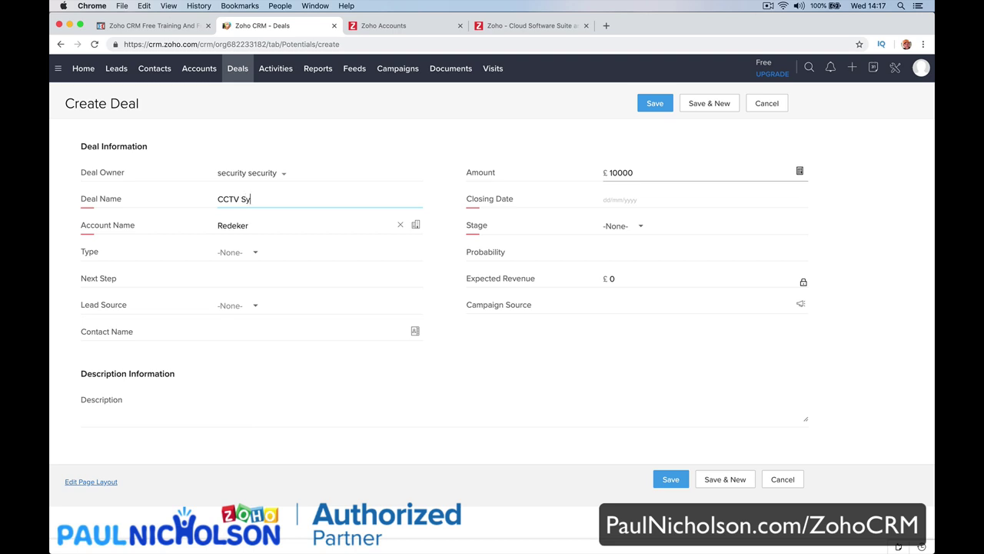
pyautogui.write('CCTV System')
pyautogui.press('Tab')
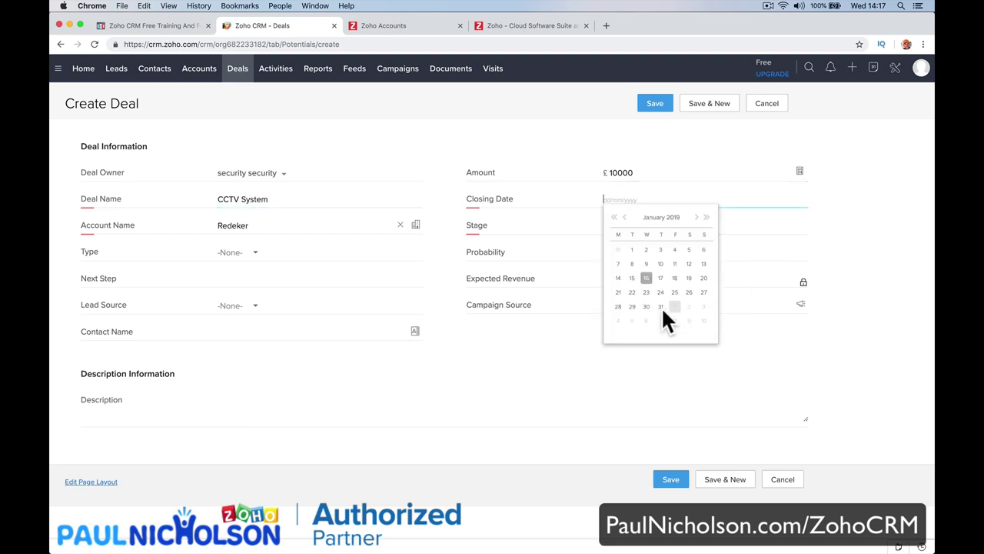
# Set the closing date to 31/01/2019, type New Business and stage Qualification.
pyautogui.click(661, 308)
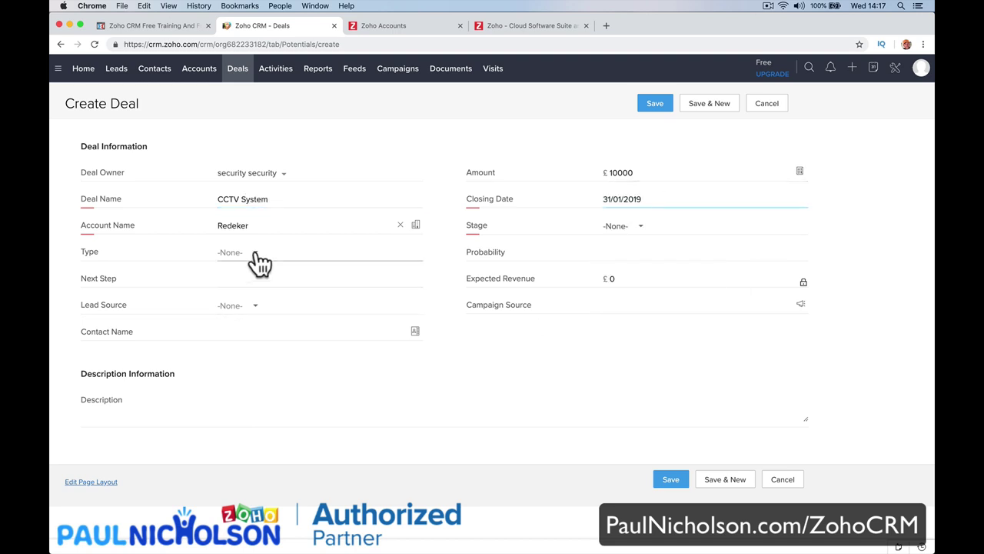
pyautogui.click(337, 259)
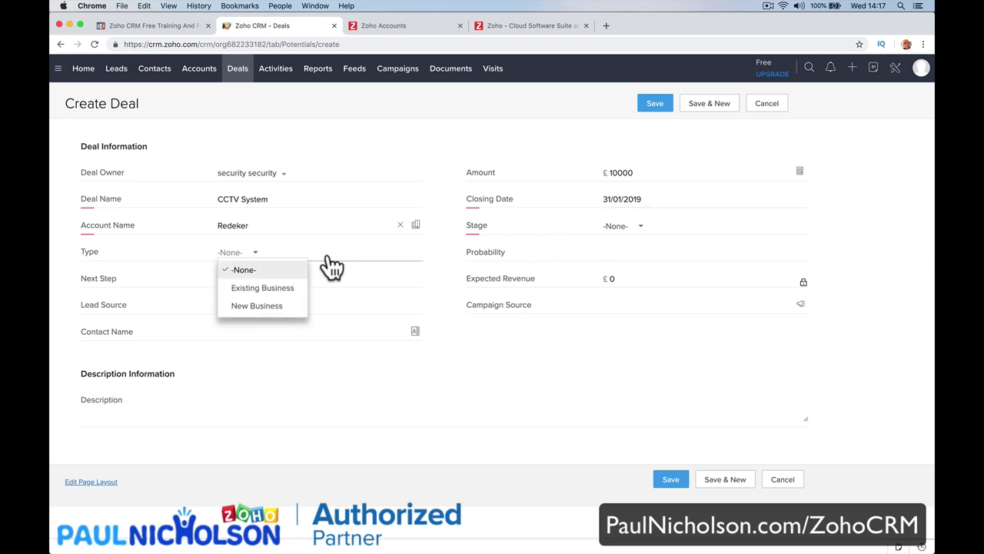
pyautogui.click(273, 313)
pyautogui.click(608, 246)
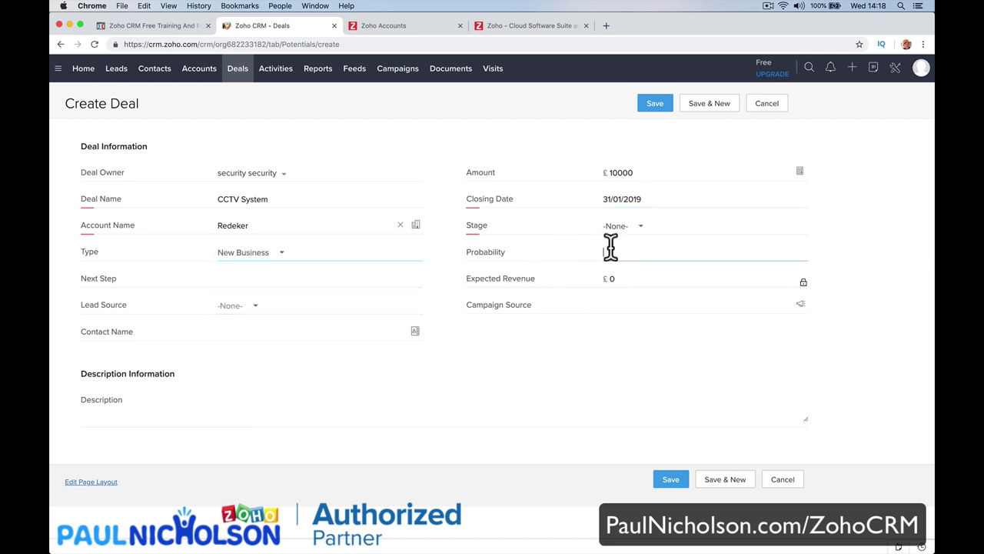
pyautogui.click(631, 229)
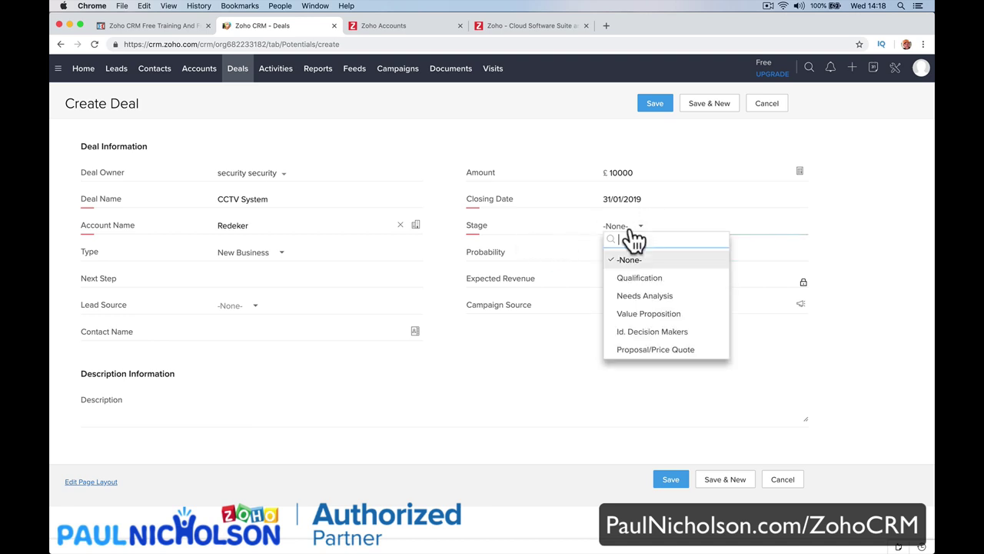
pyautogui.click(644, 281)
# Set lead source Cold Call, add description 'Interested in CCTV', and save the deal.
pyautogui.click(310, 281)
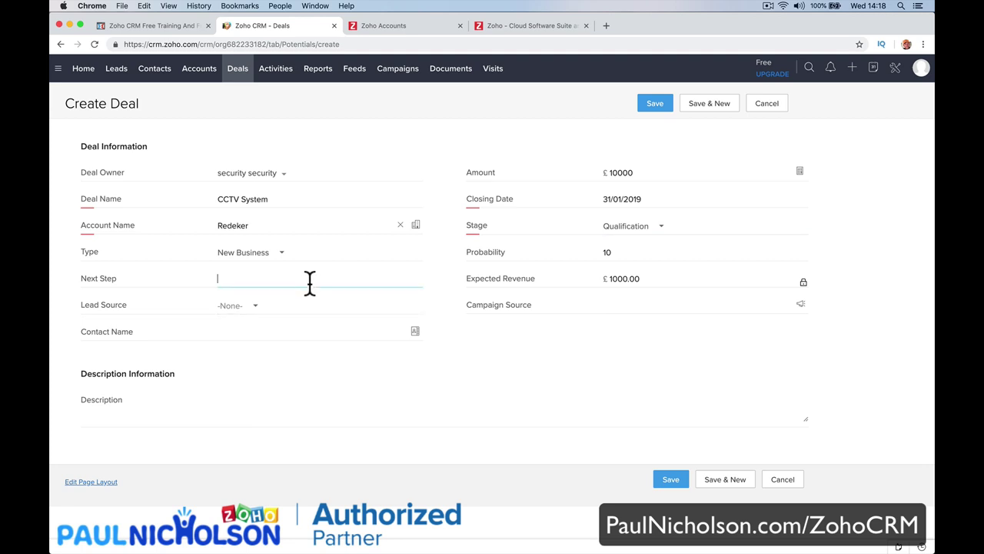
pyautogui.click(328, 310)
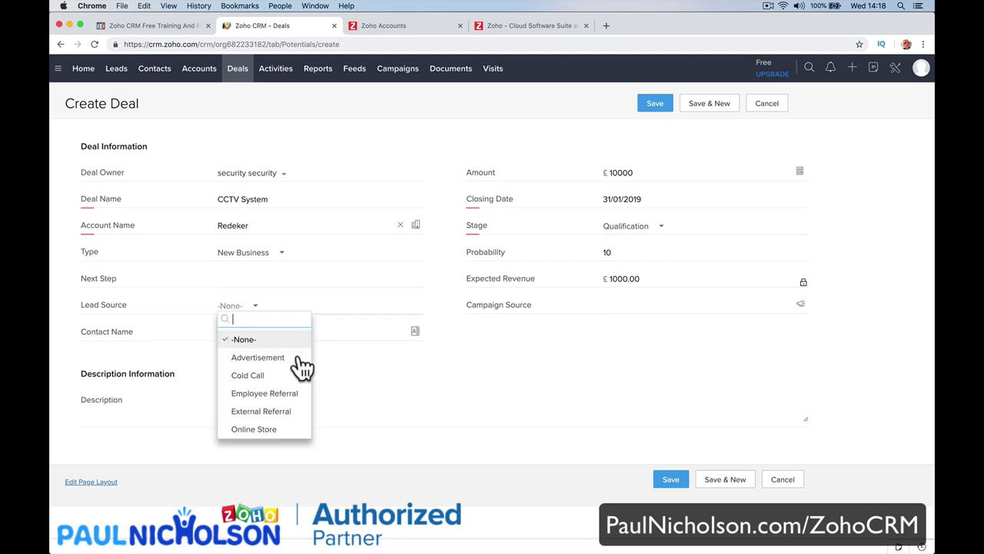
pyautogui.click(286, 377)
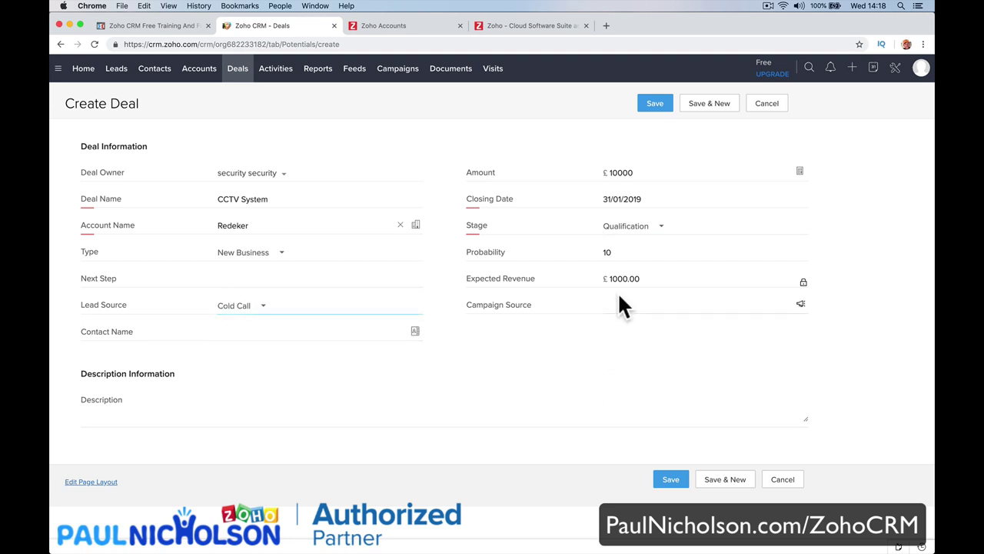
pyautogui.click(470, 417)
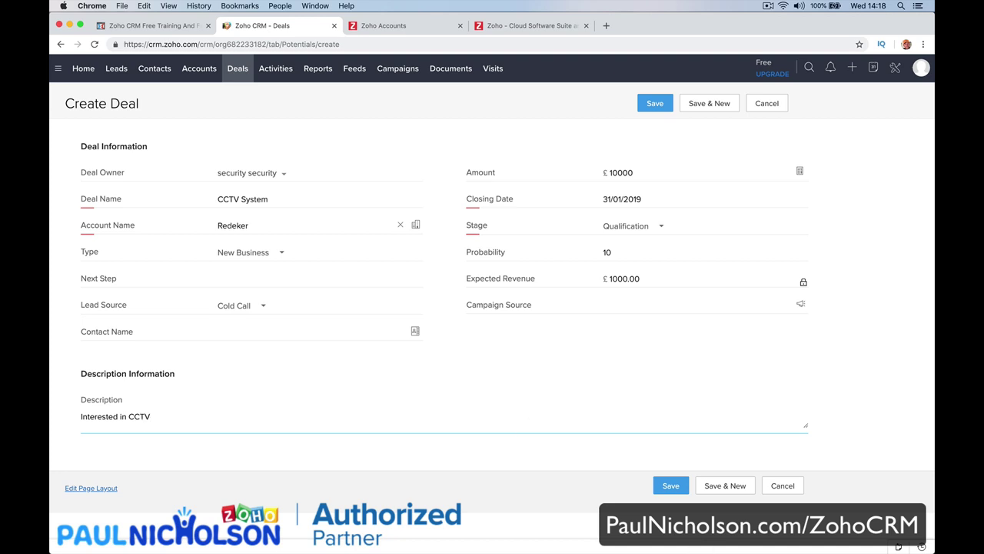
pyautogui.write('Interested in CCTV')
pyautogui.click(667, 486)
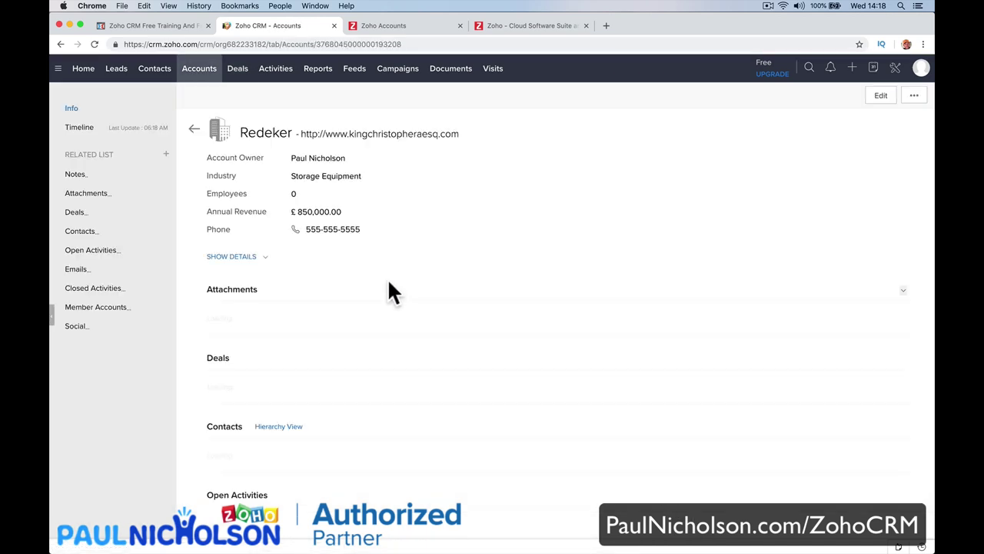
pyautogui.scroll(-10, 302, 236)
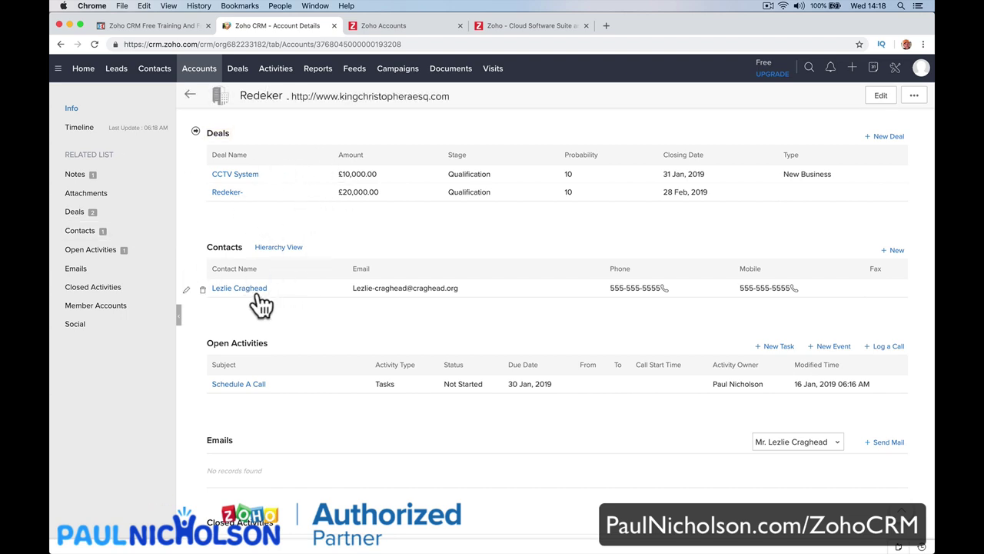
pyautogui.click(123, 271)
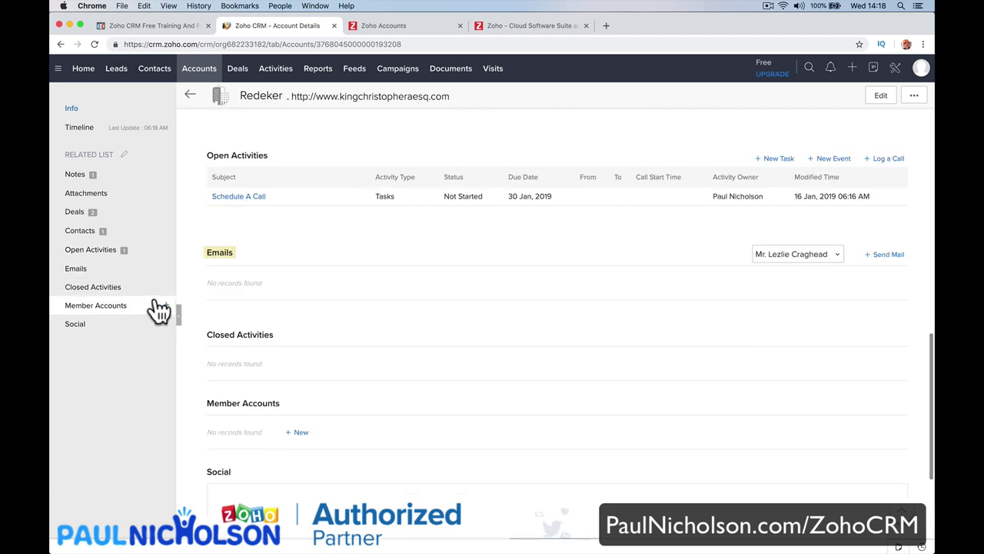
pyautogui.click(147, 292)
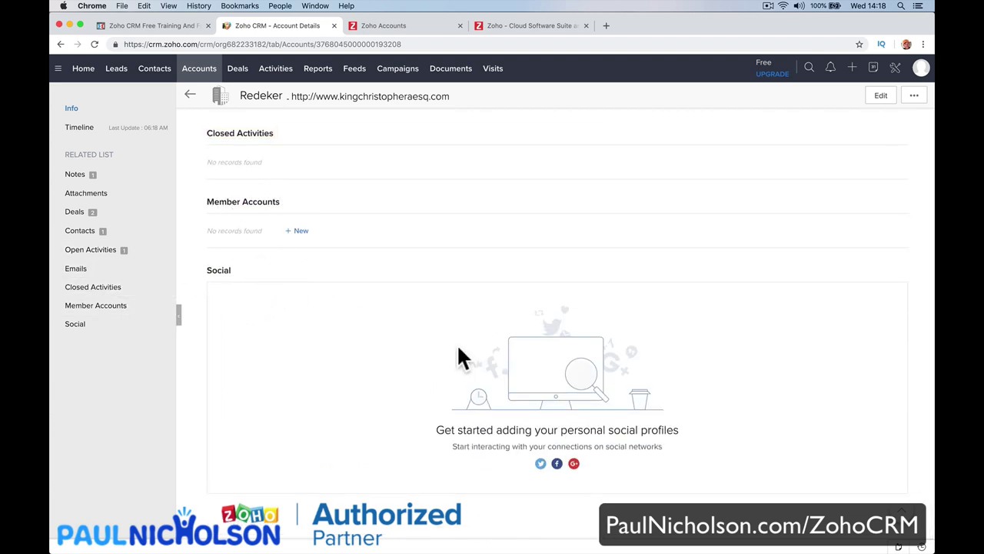
pyautogui.scroll(2, 368, 368)
pyautogui.scroll(-2, 369, 367)
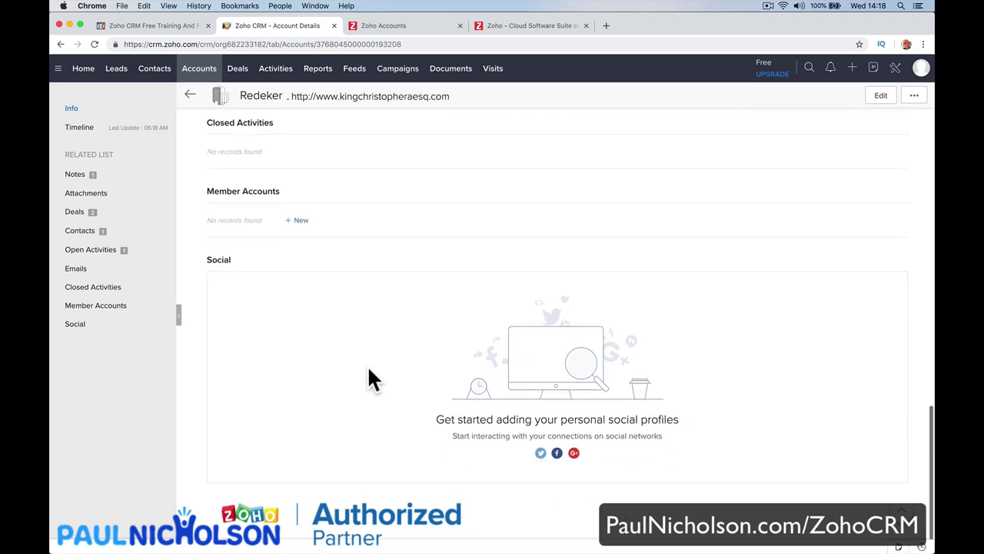
pyautogui.click(540, 453)
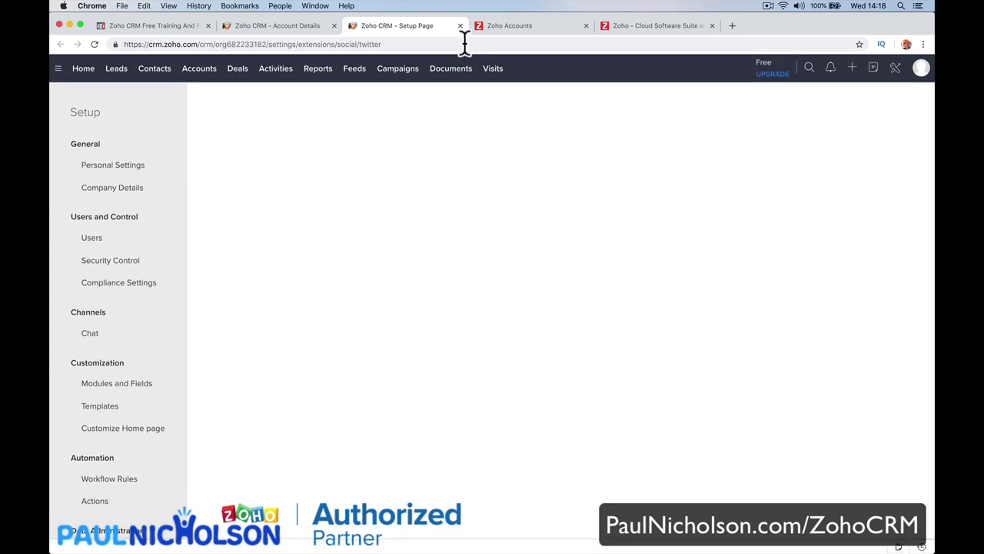
pyautogui.click(94, 44)
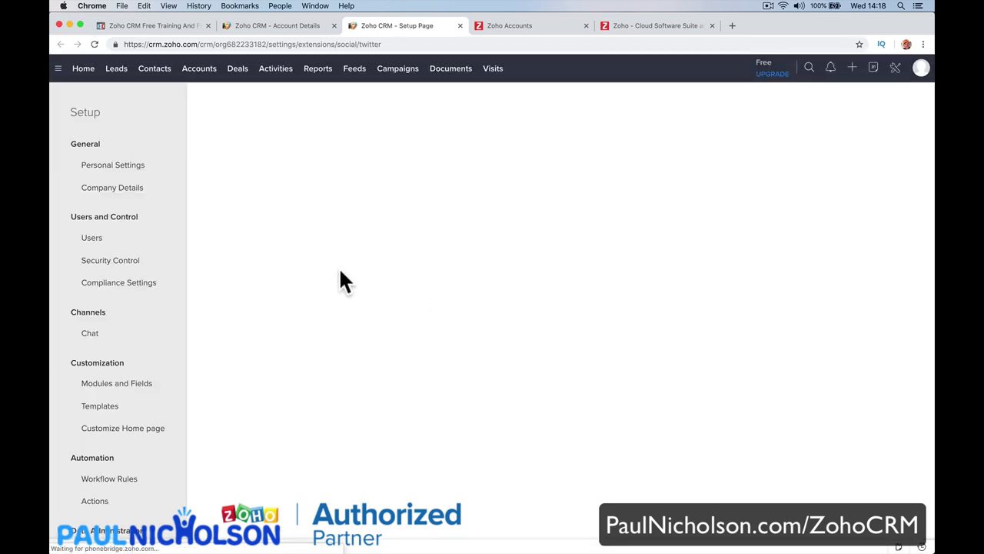
pyautogui.click(460, 26)
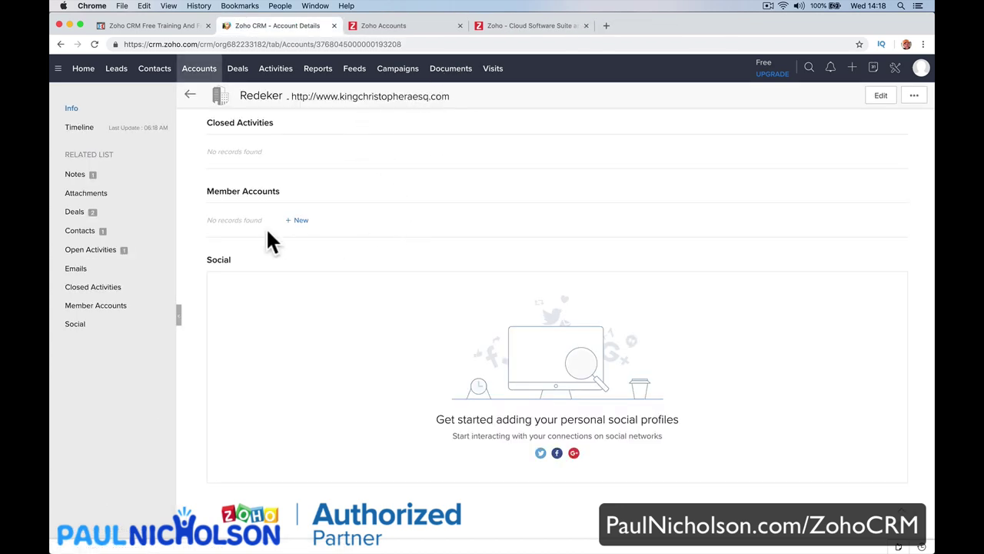
# Change Redeker's Employees value from 0 to 50 and save it.
pyautogui.scroll(15, 291, 254)
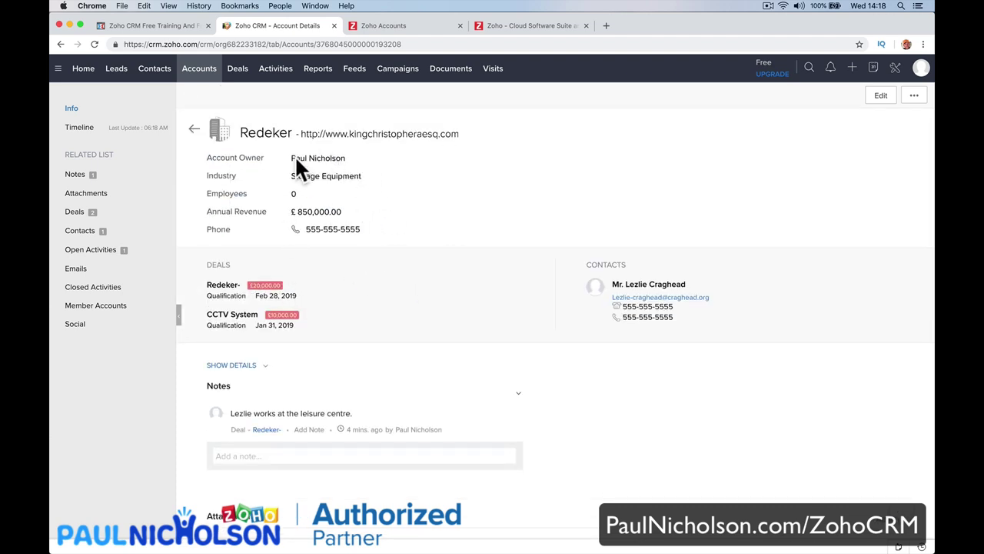
pyautogui.click(314, 195)
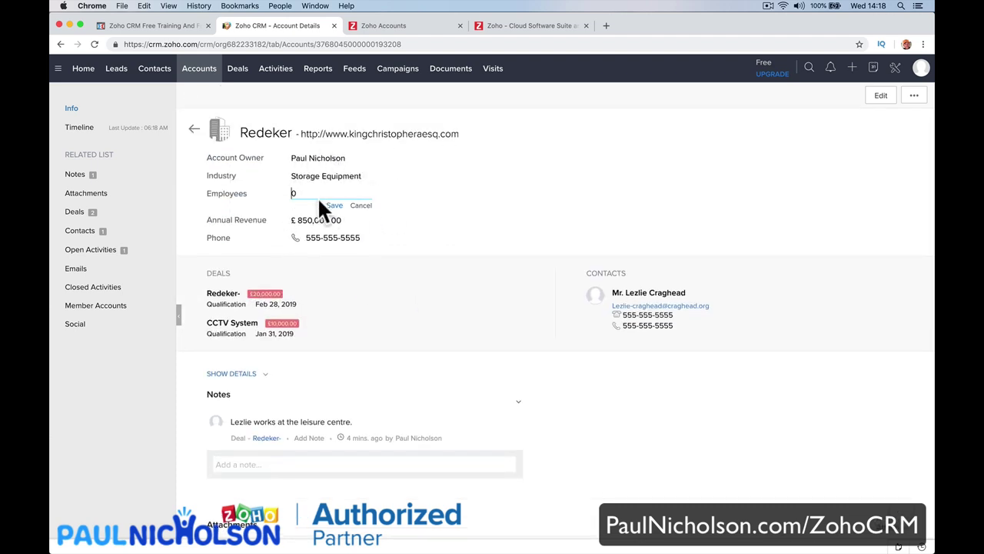
pyautogui.press('BackSpace')
pyautogui.write('560')
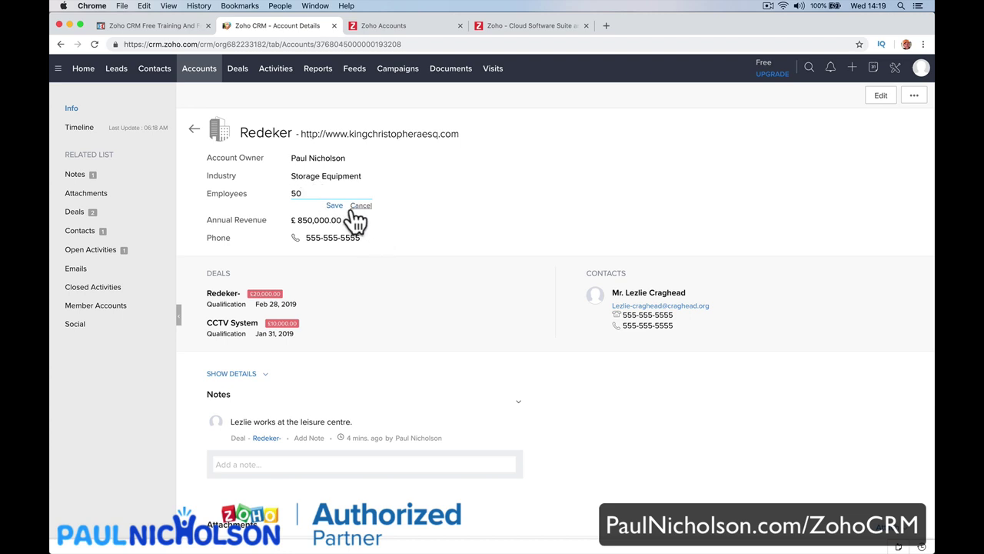
pyautogui.click(335, 206)
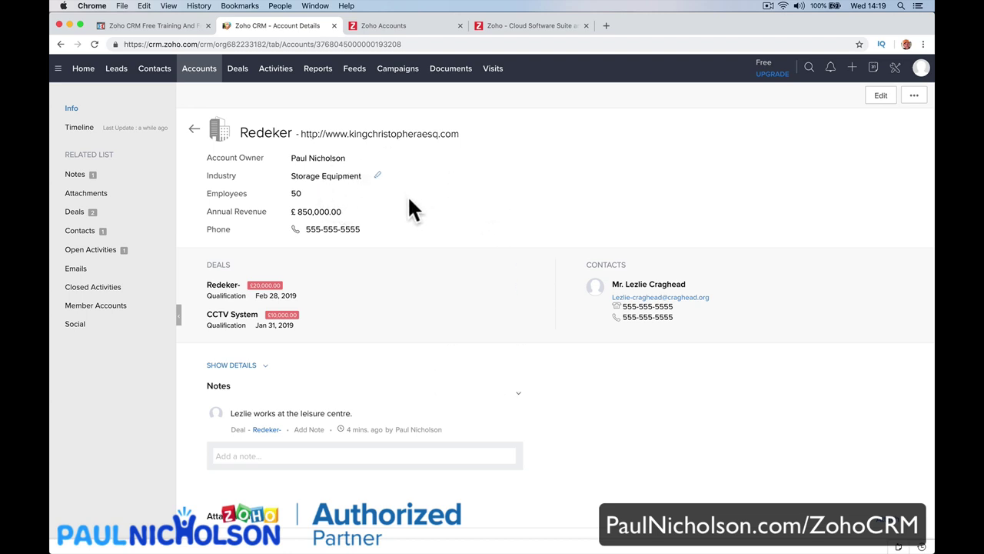
# Change Redeker's Industry from Storage Equipment to Service Provider and save it.
pyautogui.click(379, 178)
pyautogui.scroll(-5, 388, 242)
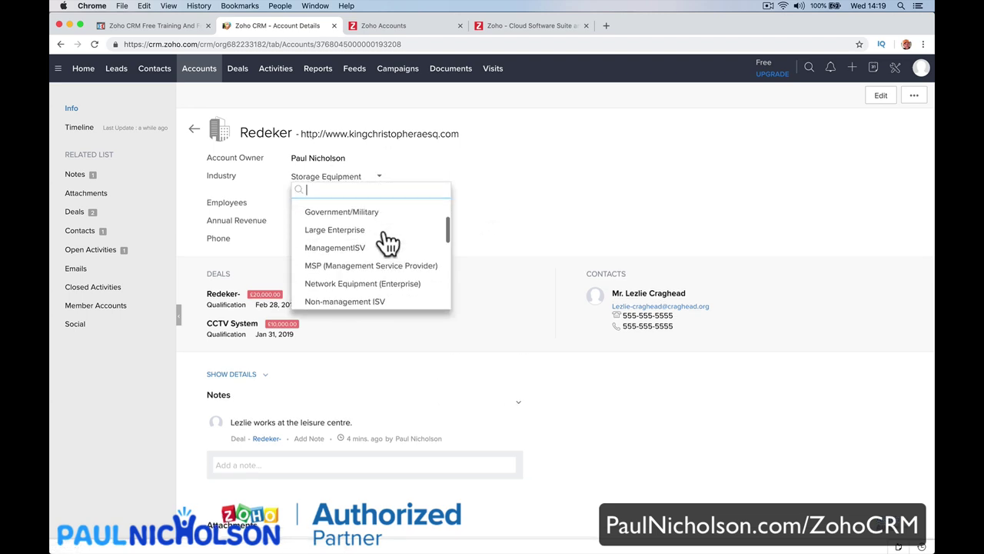
pyautogui.scroll(-5, 388, 242)
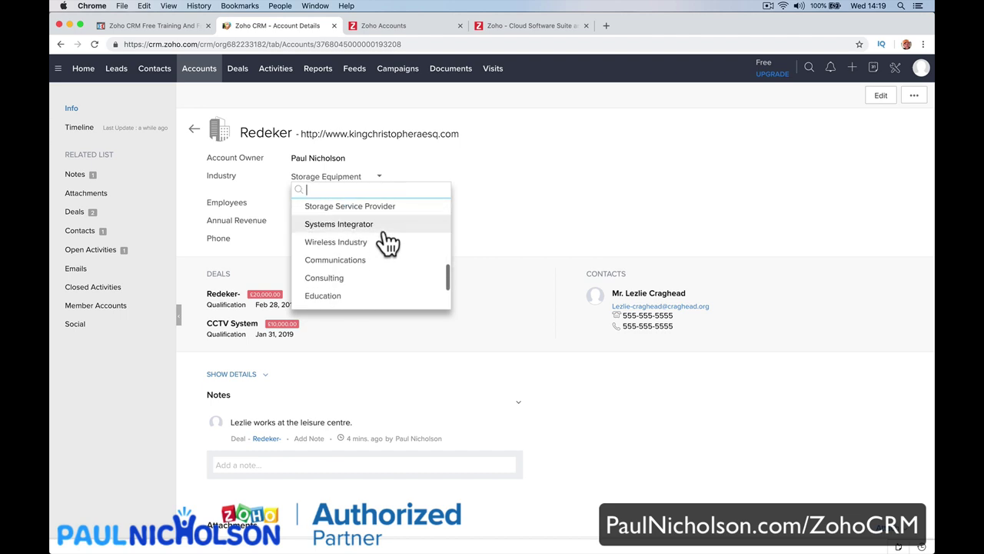
pyautogui.scroll(-3, 388, 242)
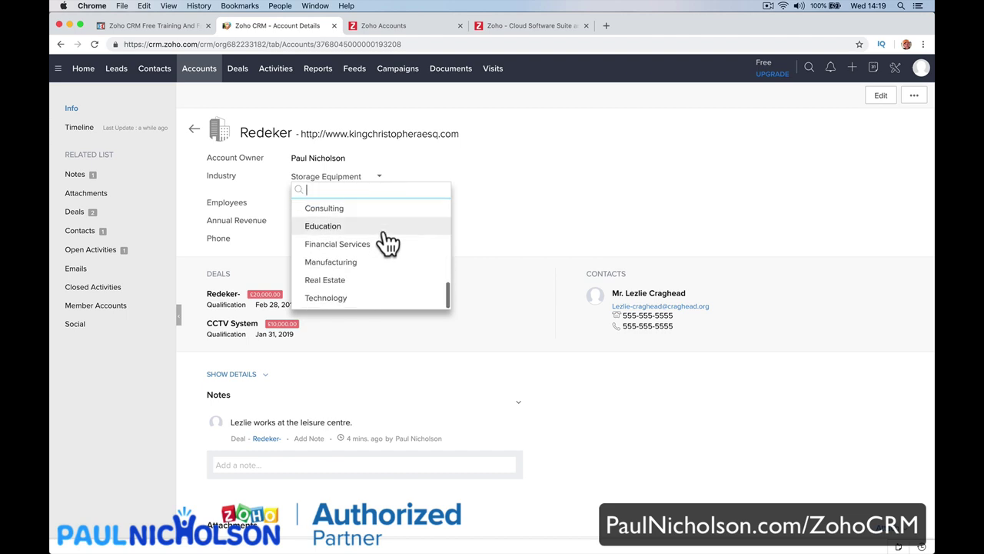
pyautogui.scroll(5, 394, 283)
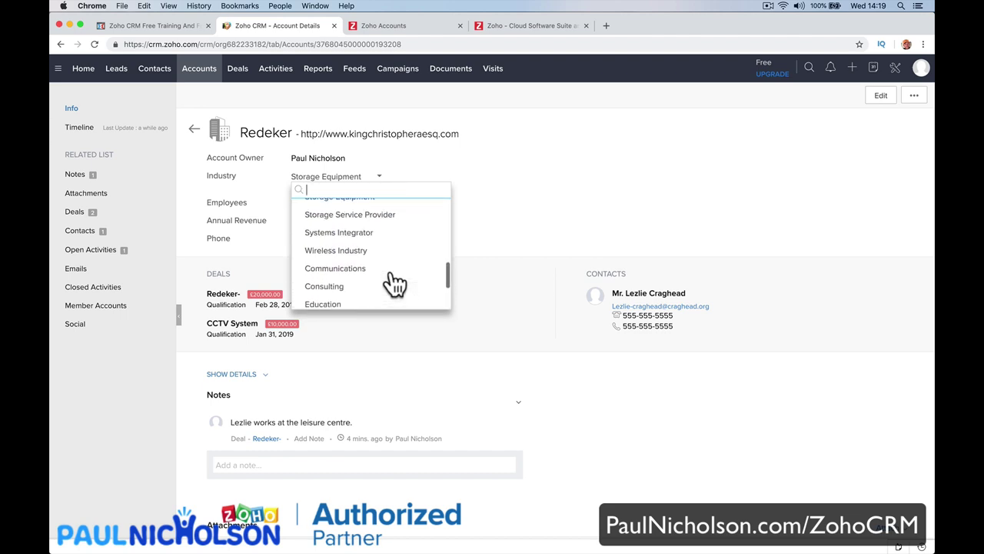
pyautogui.scroll(5, 393, 282)
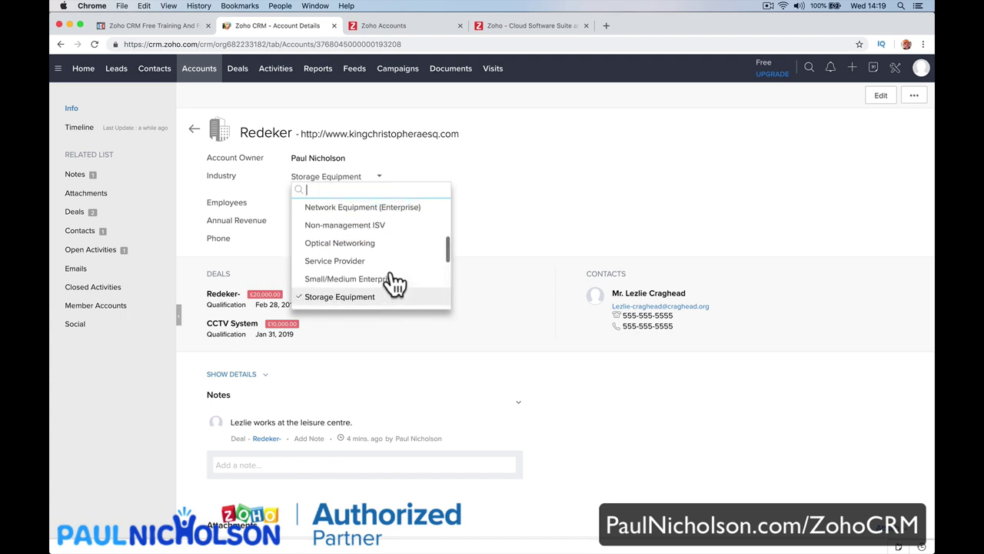
pyautogui.scroll(5, 394, 283)
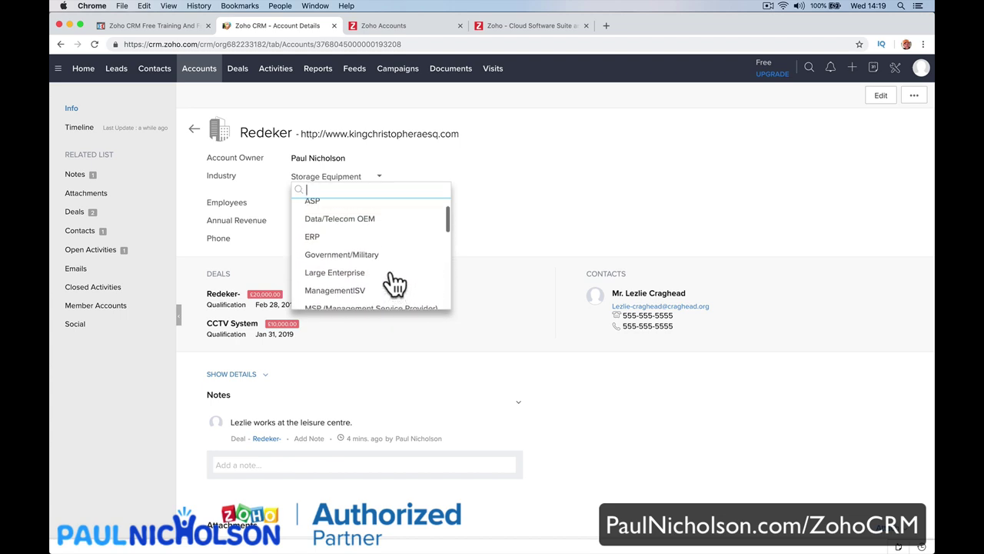
pyautogui.scroll(1, 393, 283)
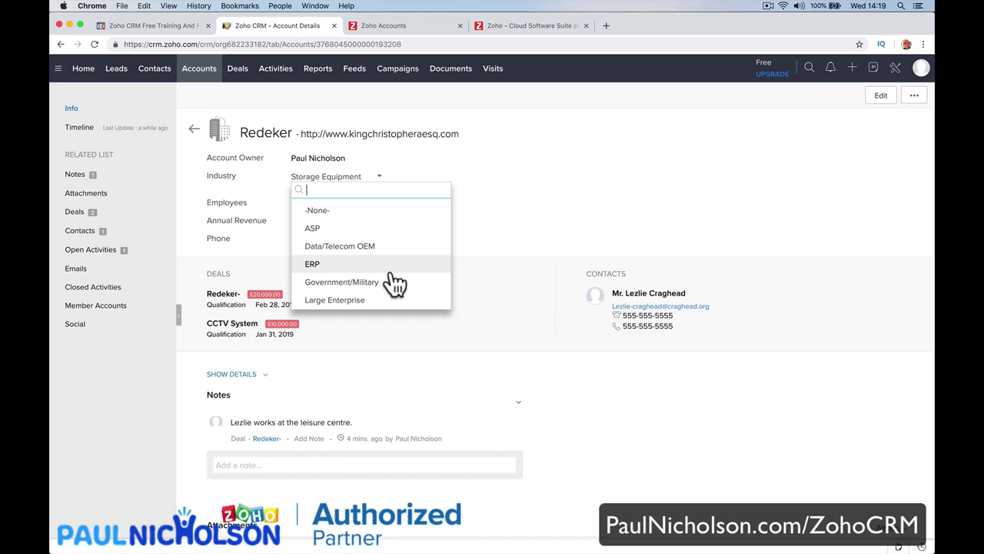
pyautogui.scroll(-5, 393, 283)
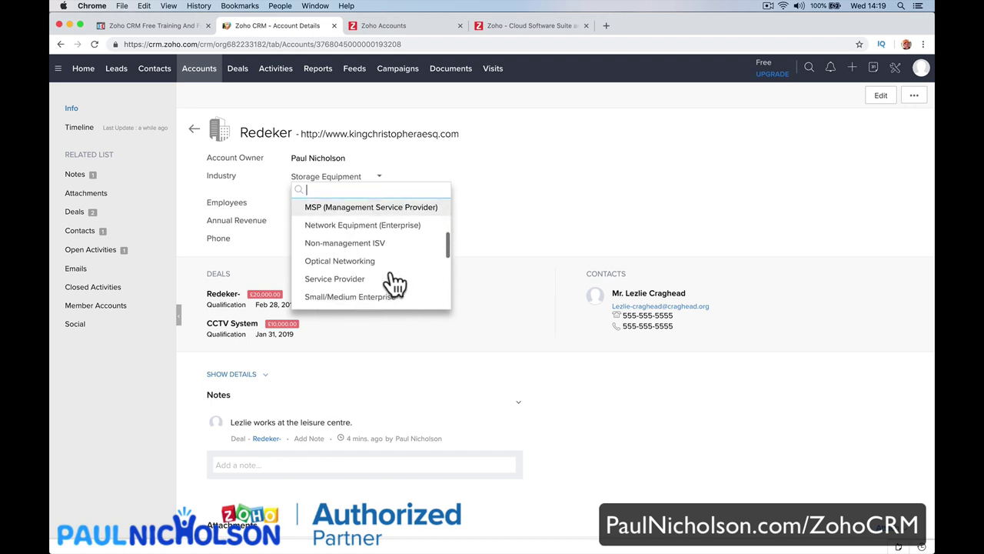
pyautogui.scroll(-2, 393, 283)
pyautogui.click(392, 252)
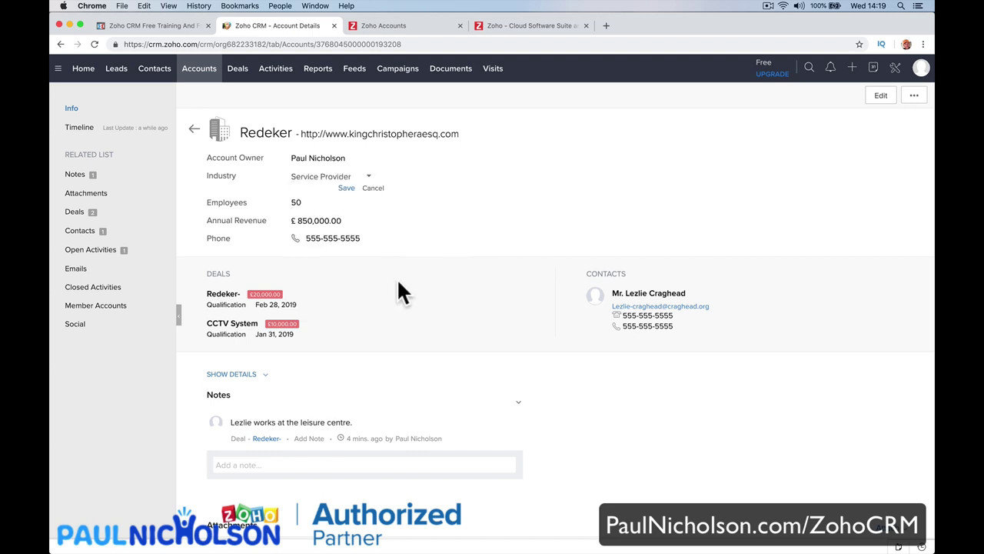
pyautogui.click(345, 188)
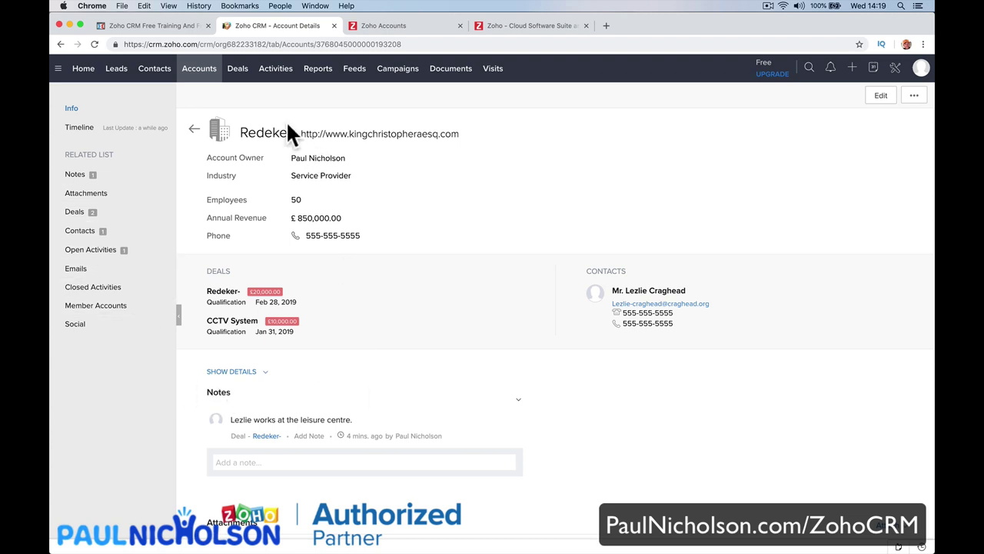
# Add Rating as a column in the All Accounts list.
pyautogui.click(199, 71)
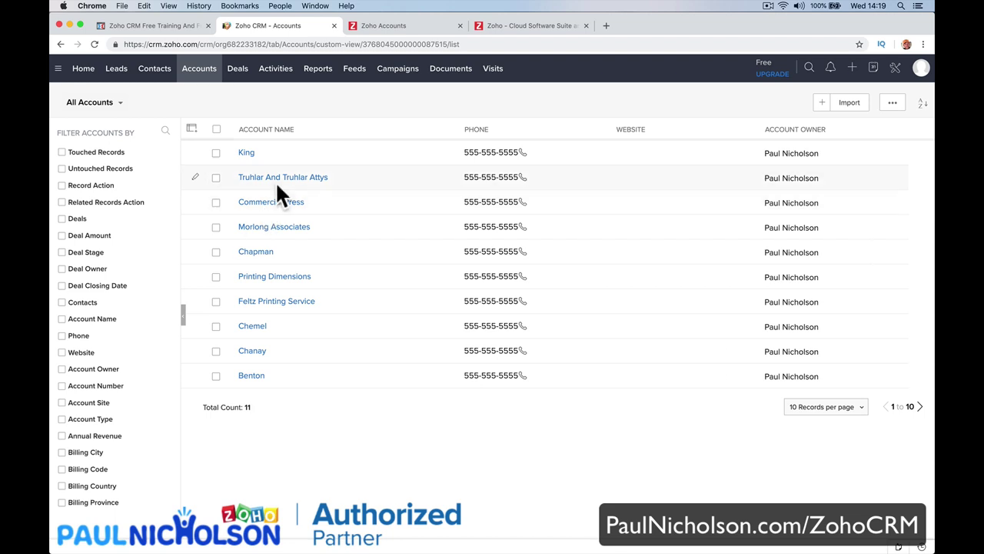
pyautogui.click(191, 129)
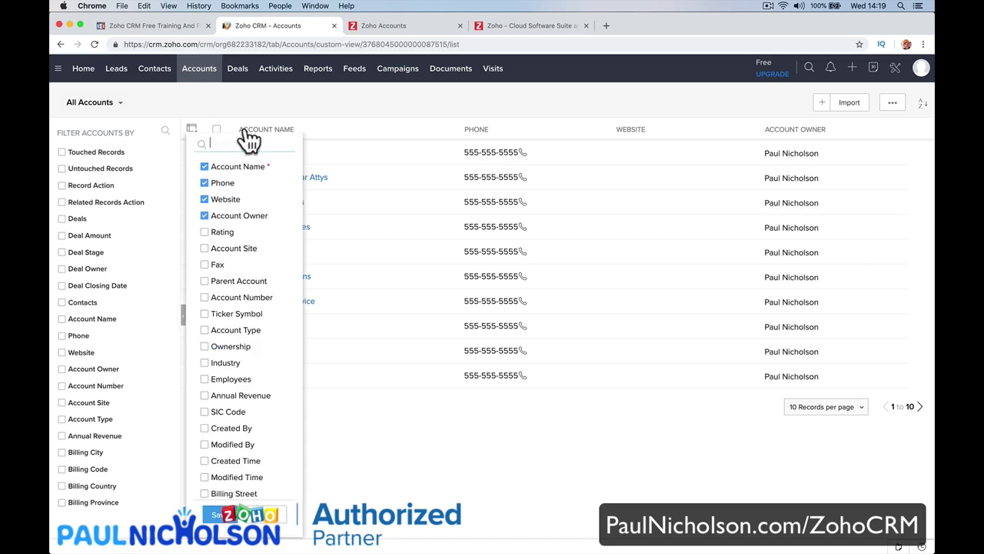
pyautogui.click(368, 123)
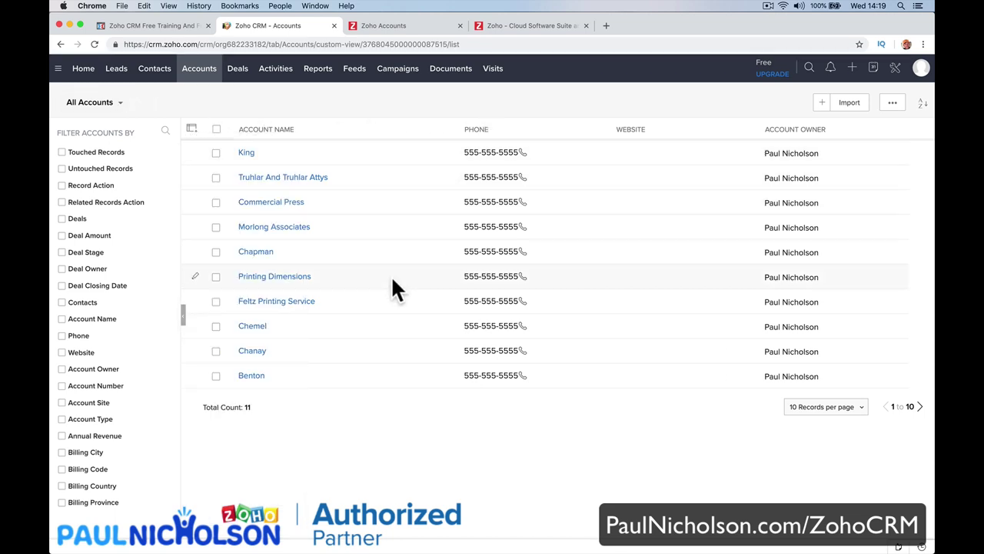
pyautogui.click(192, 130)
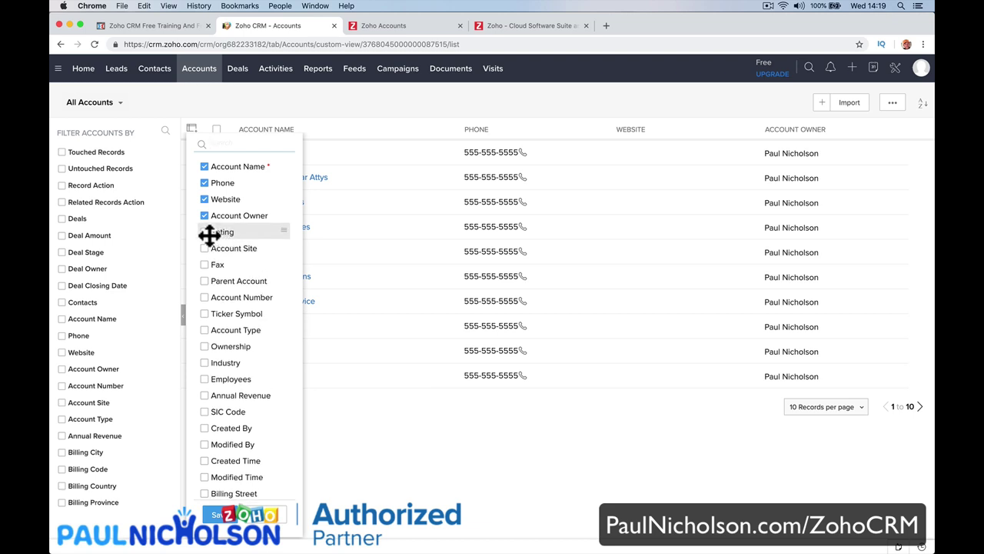
pyautogui.click(204, 232)
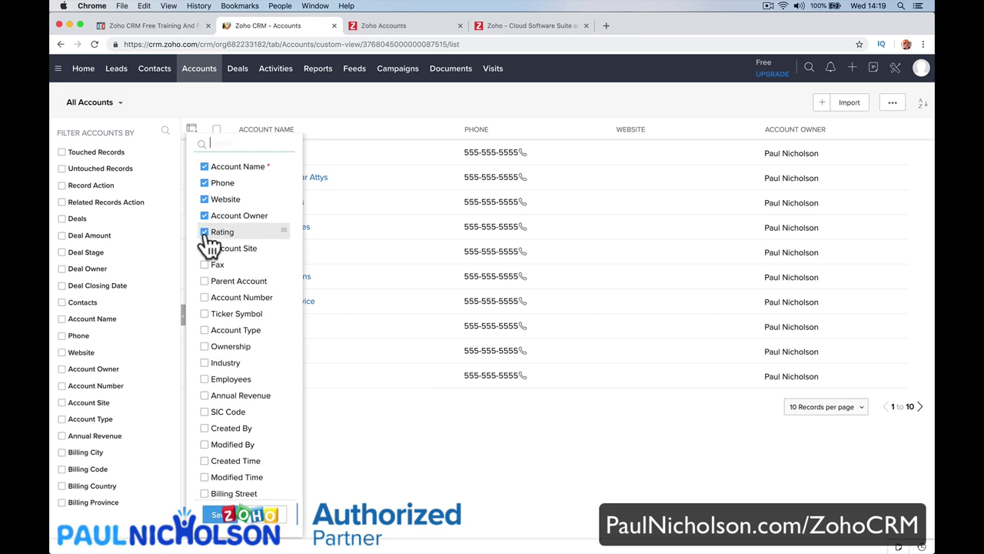
pyautogui.click(216, 517)
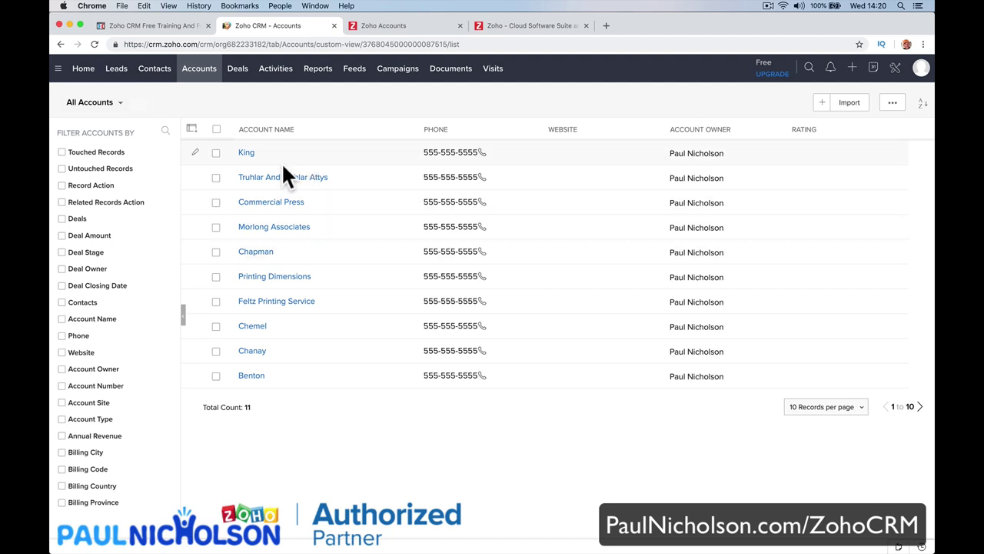
# Remove the Website column and add Billing City to the accounts list.
pyautogui.click(193, 130)
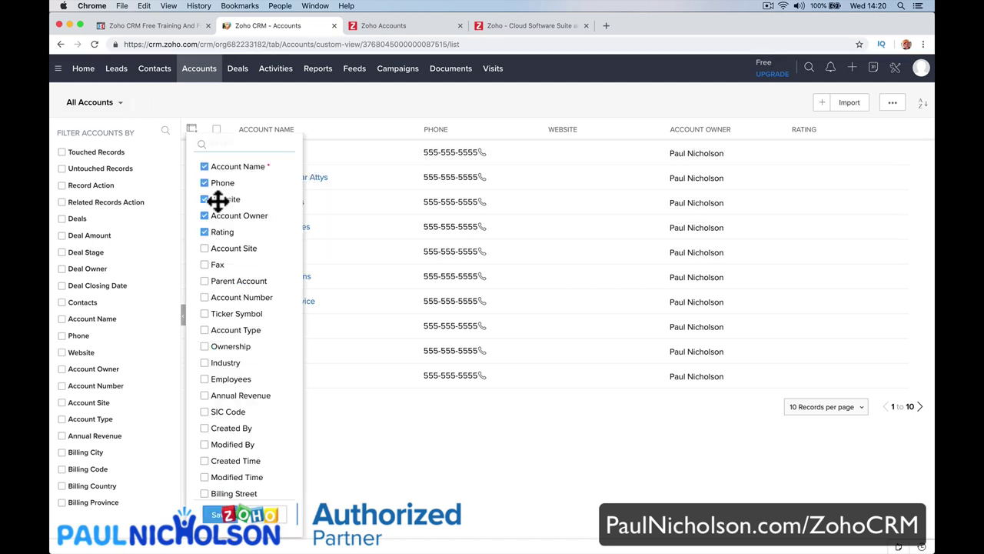
pyautogui.click(247, 105)
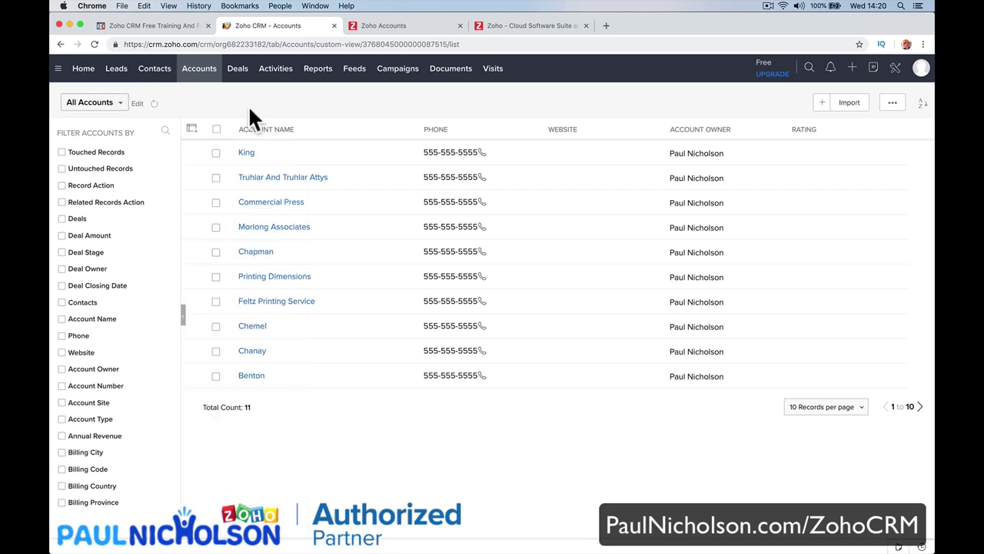
pyautogui.scroll(-5, 228, 293)
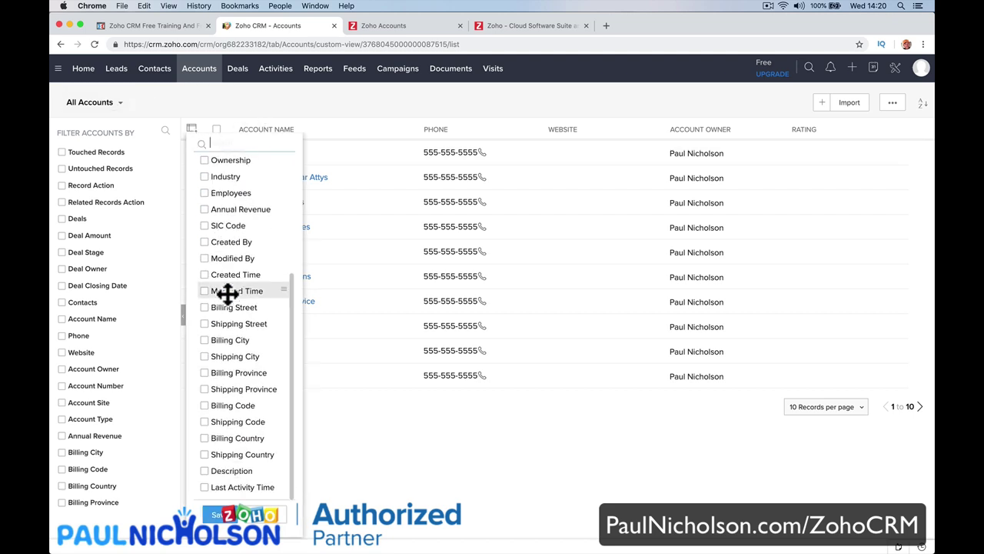
pyautogui.scroll(5, 226, 292)
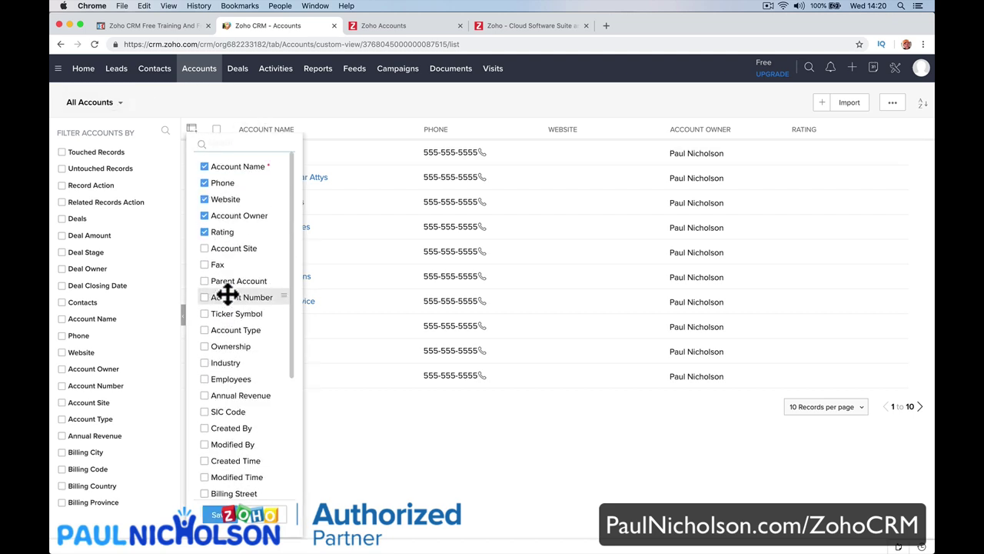
pyautogui.click(312, 124)
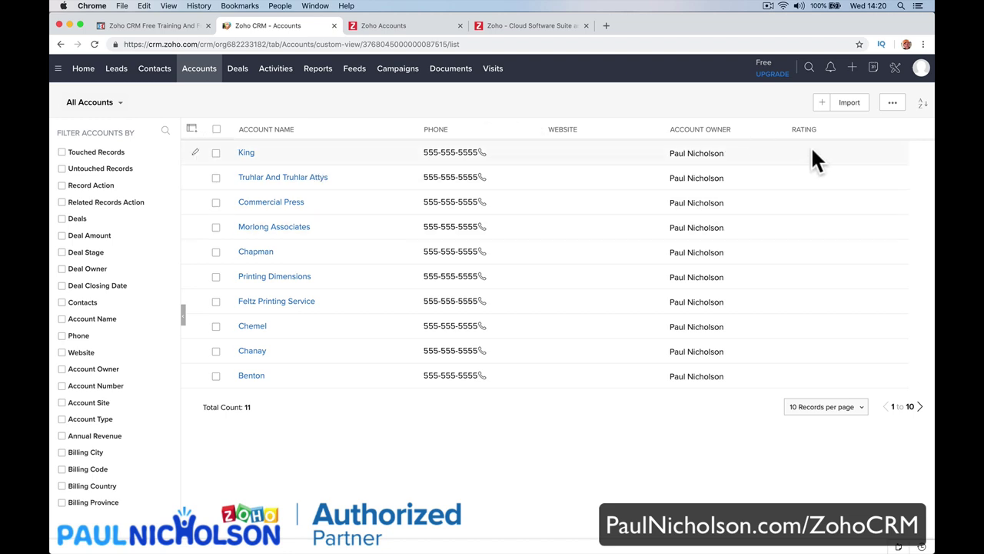
pyautogui.click(192, 128)
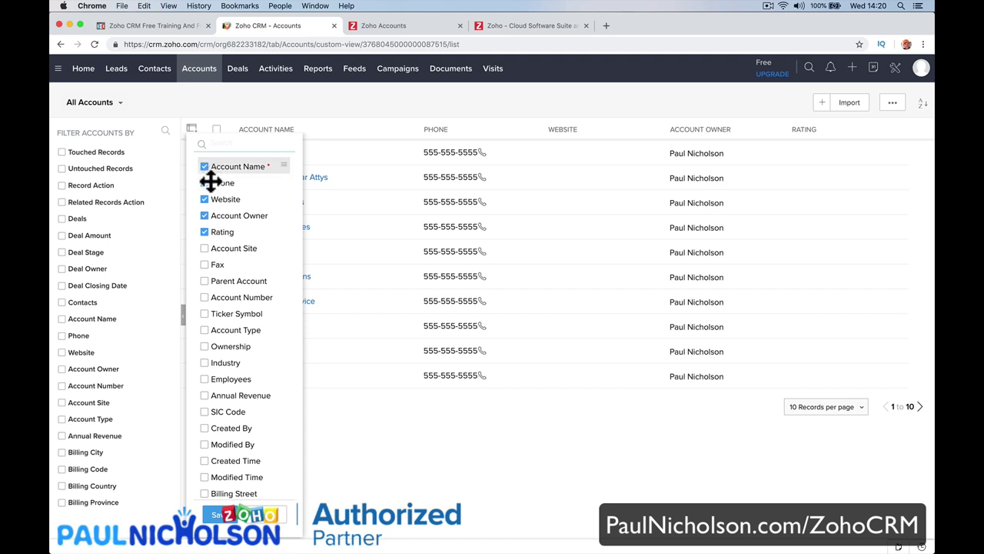
pyautogui.moveTo(206, 199); pyautogui.dragTo(208, 232)
pyautogui.scroll(-5, 216, 351)
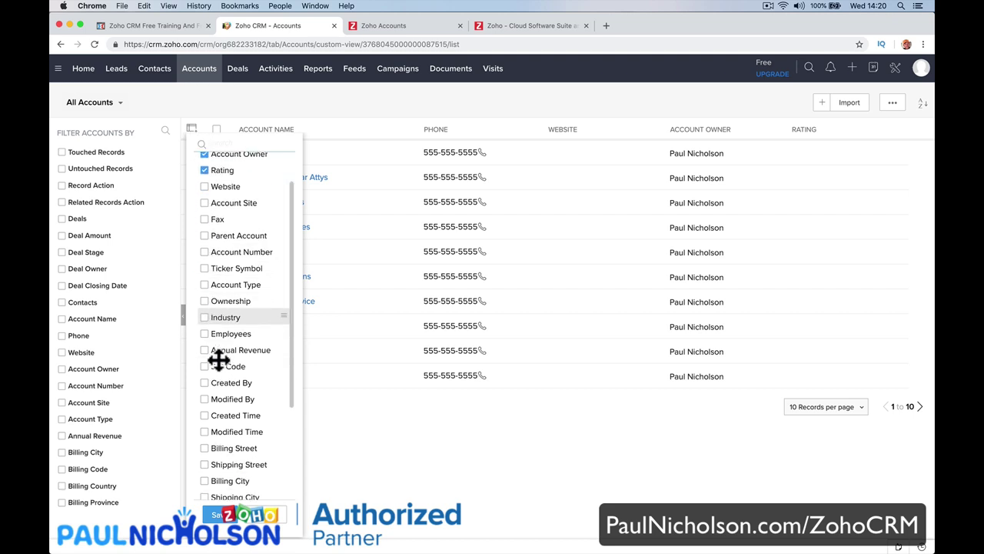
pyautogui.scroll(-1, 222, 375)
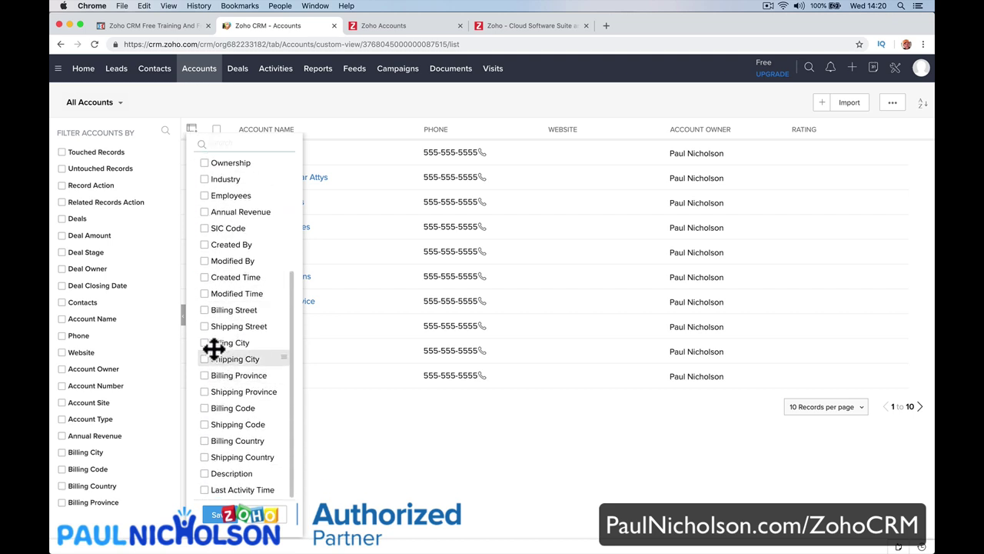
pyautogui.click(206, 343)
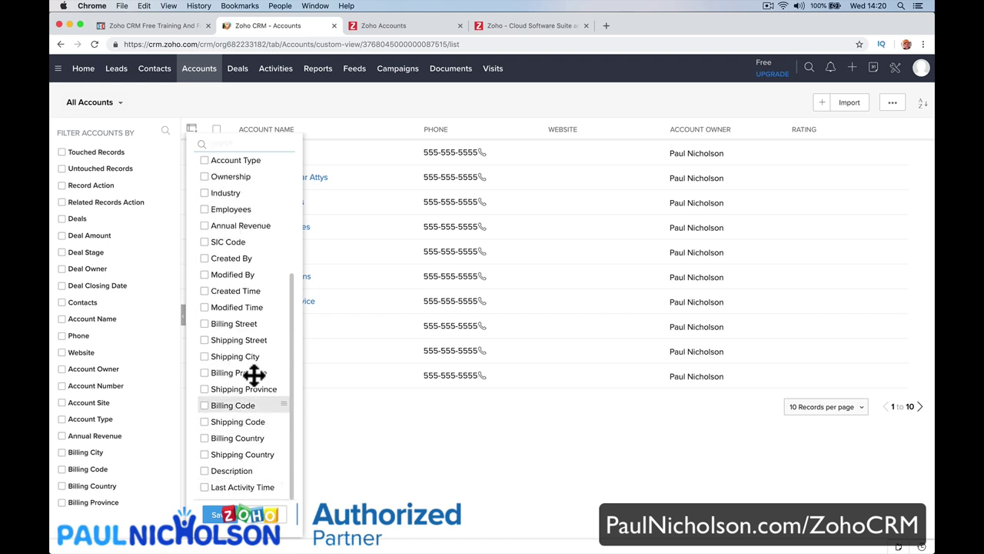
pyautogui.scroll(4, 255, 376)
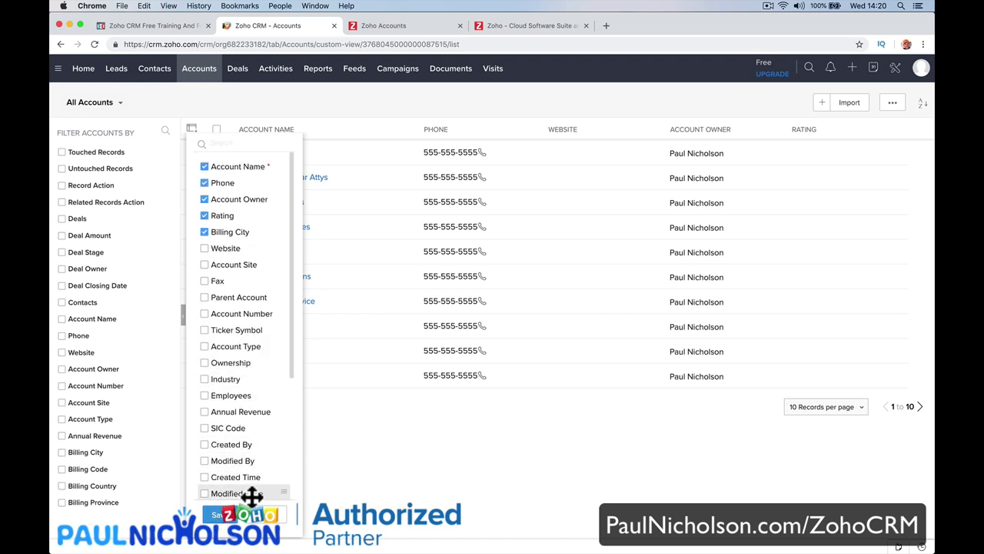
pyautogui.click(227, 515)
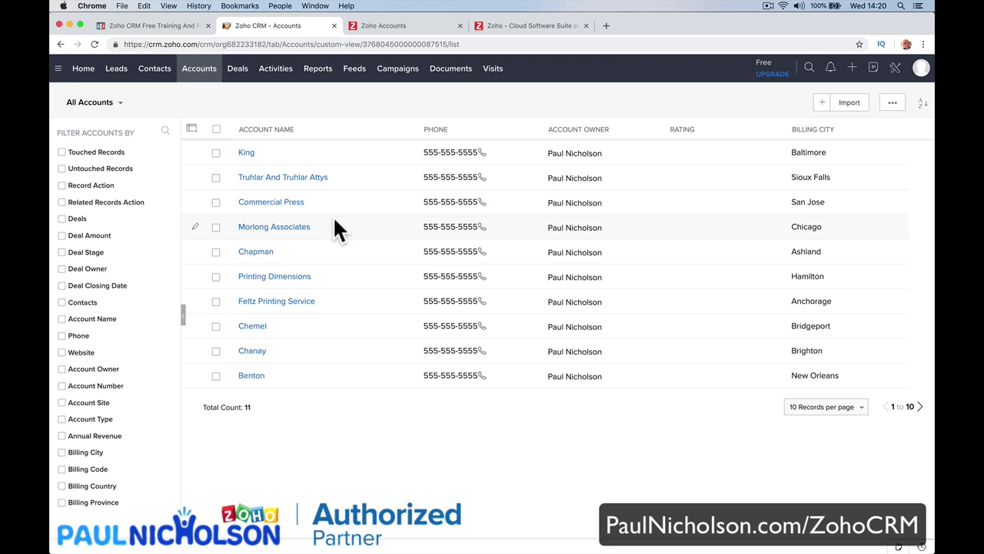
pyautogui.click(809, 69)
pyautogui.write('redeker')
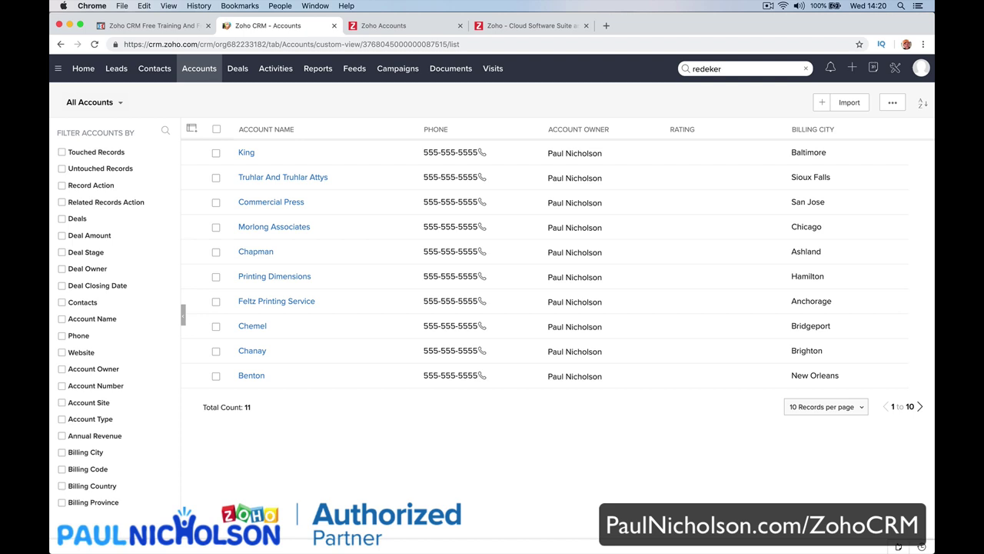
pyautogui.press('Return')
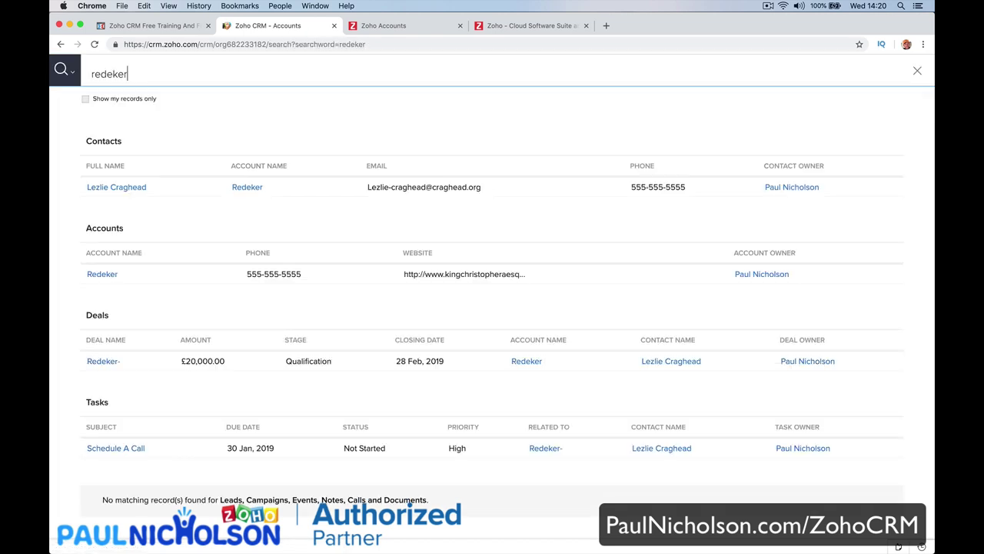
pyautogui.click(247, 187)
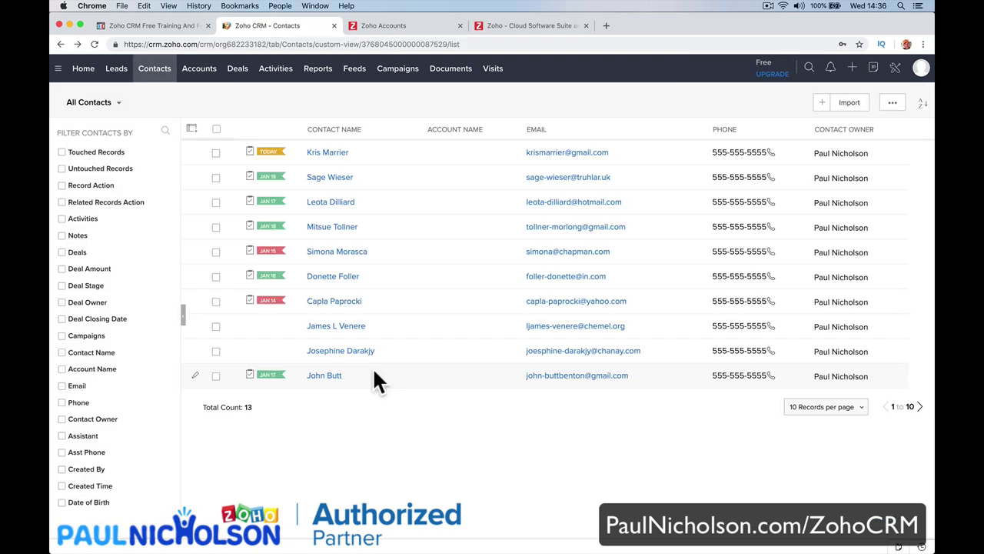
pyautogui.click(199, 70)
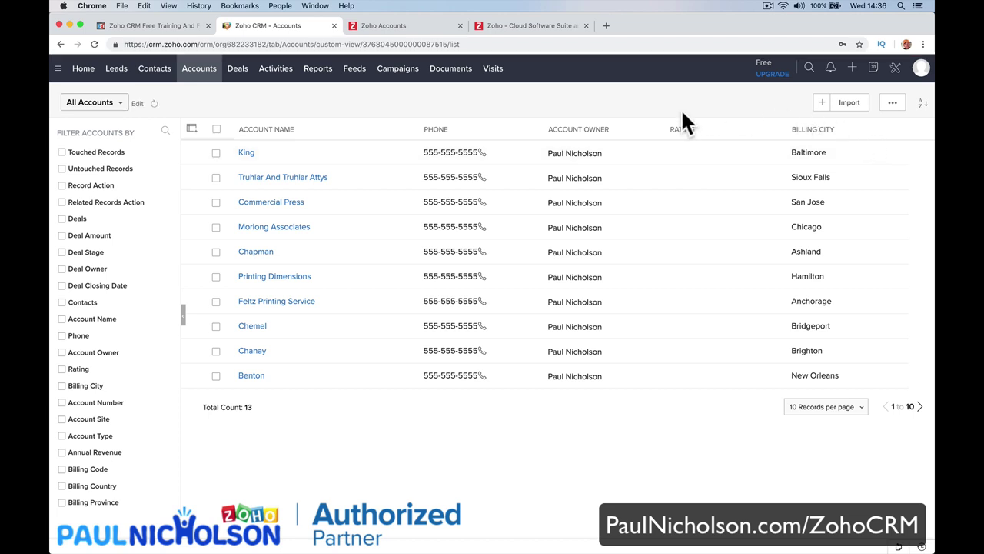
pyautogui.click(821, 104)
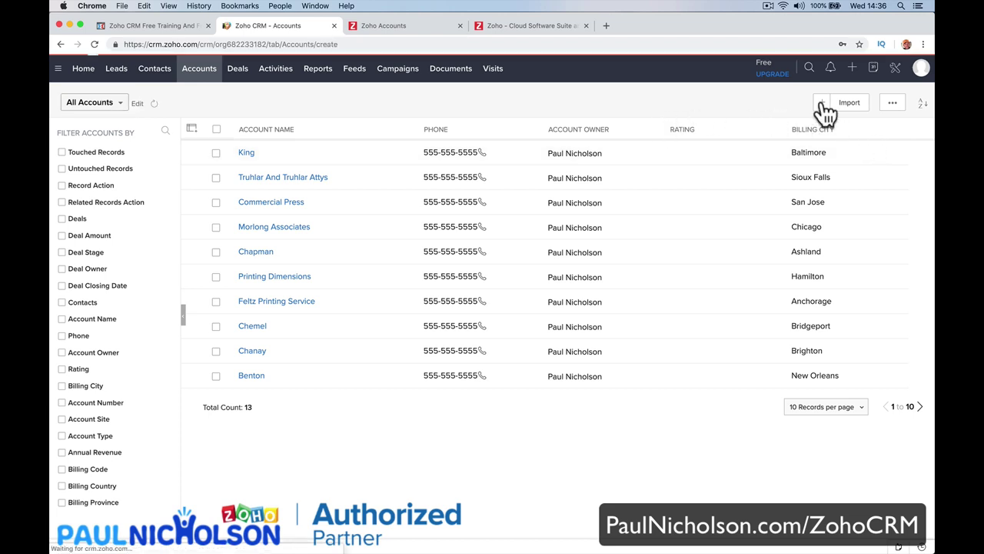
# Open a new account form and set its Rating to Active.
pyautogui.click(853, 68)
pyautogui.click(867, 114)
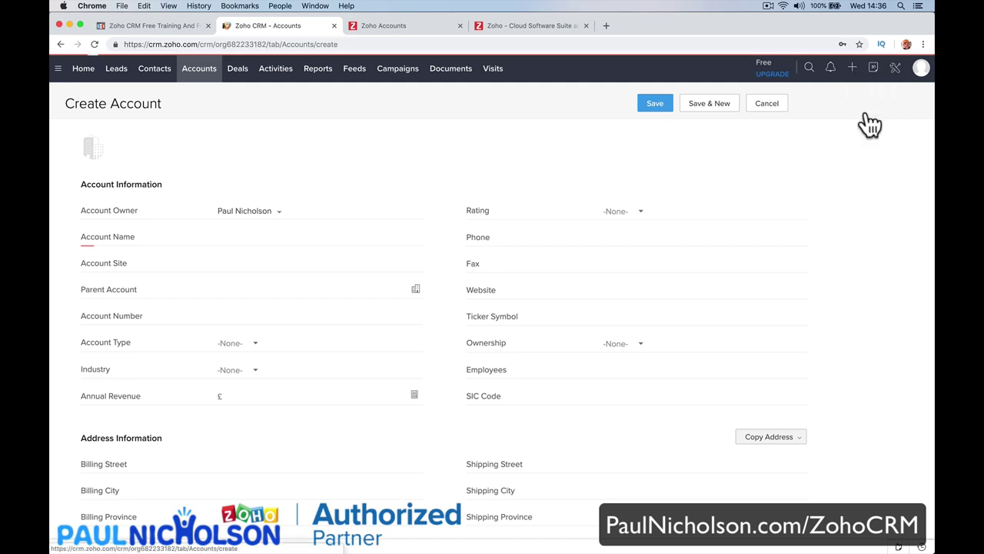
pyautogui.click(637, 214)
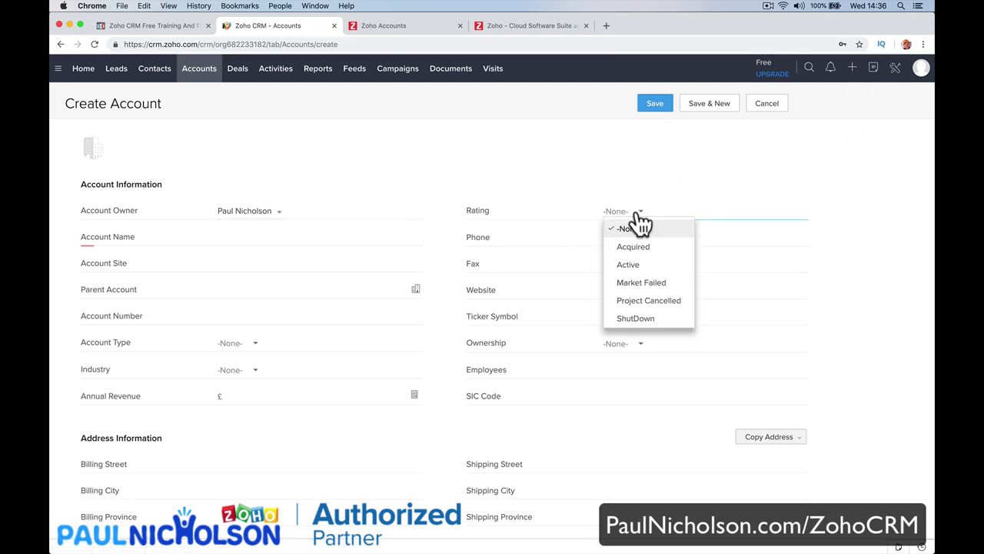
pyautogui.click(664, 264)
# Enter account name Smith's Toy Store, a phone number and site Doncaster, then open the parent-account picker.
pyautogui.click(286, 238)
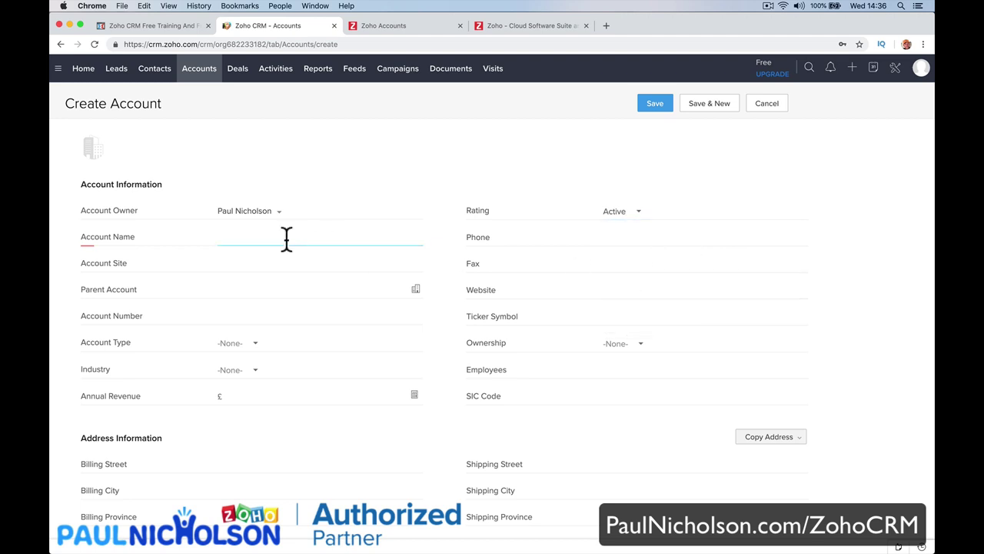
pyautogui.write("Smith's Toy Store")
pyautogui.click(604, 237)
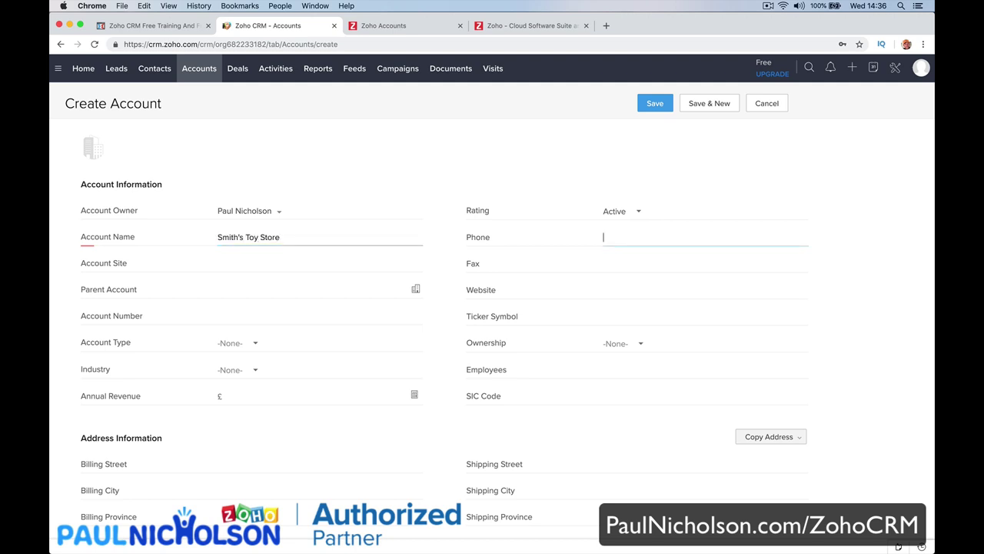
pyautogui.press('Tab')
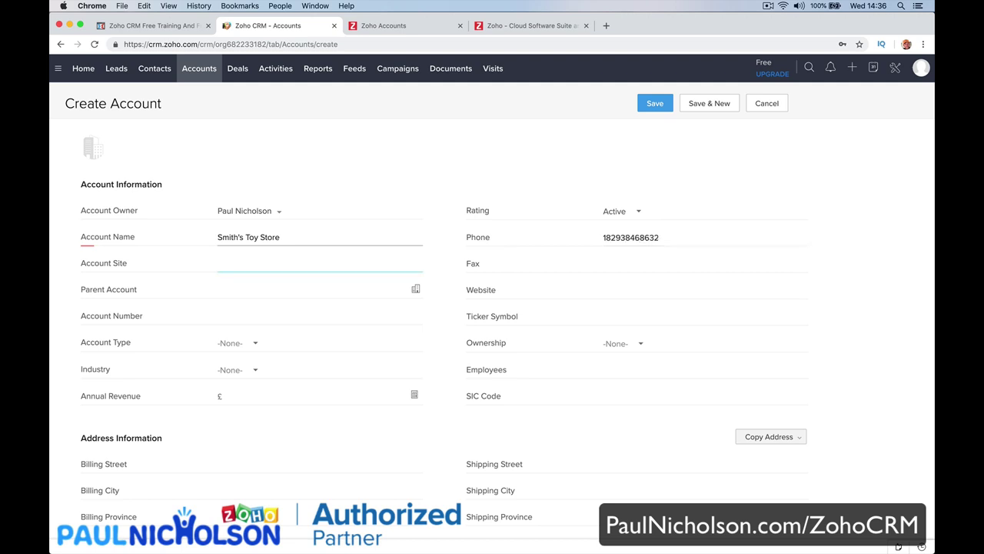
pyautogui.write('Doncaster')
pyautogui.press('Tab')
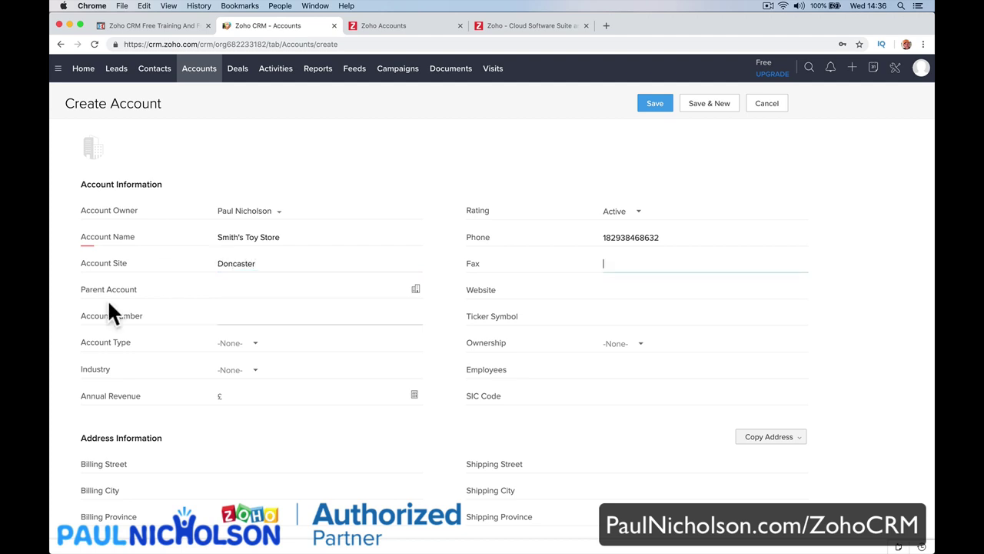
pyautogui.click(415, 290)
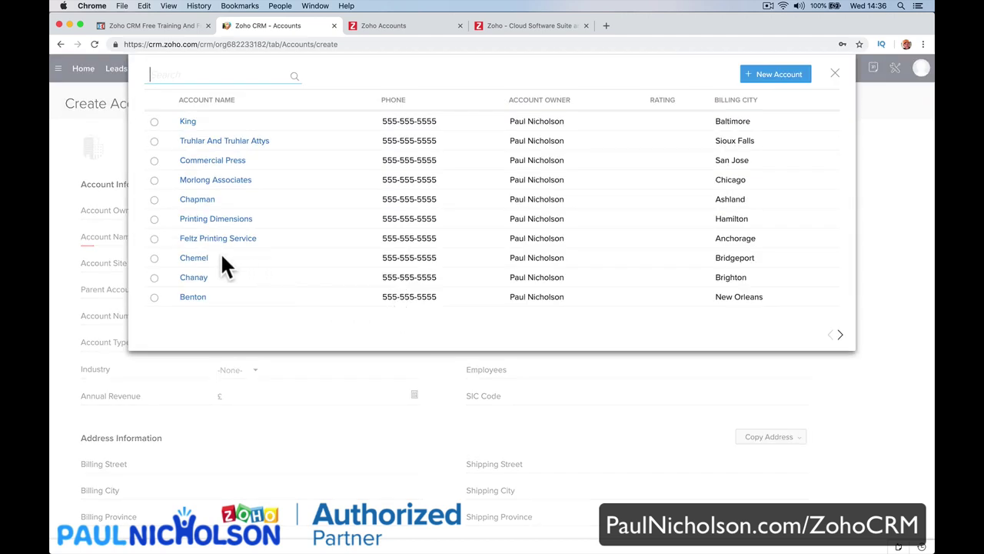
# Choose Truhlar And Truhlar Attys as parent account and enter website smiths.com.
pyautogui.click(230, 142)
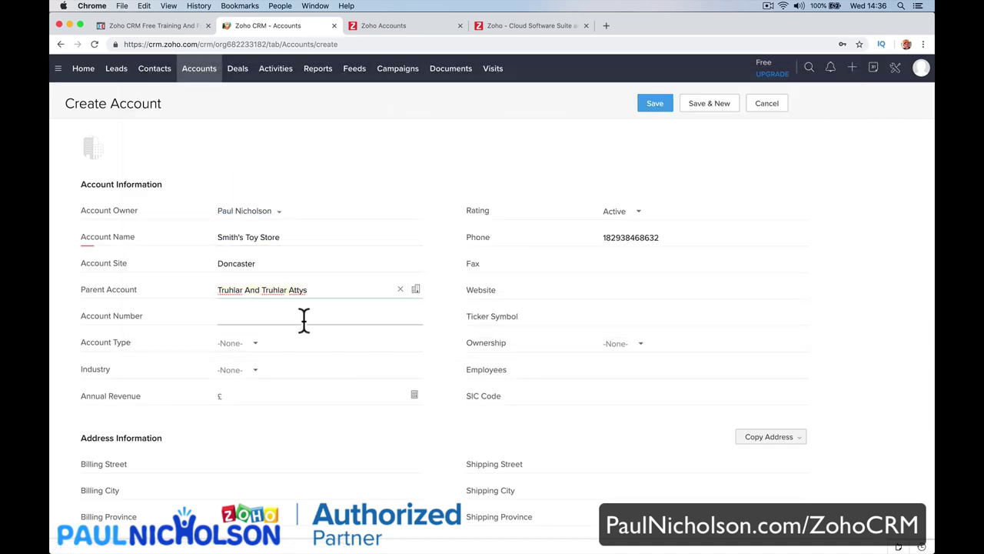
pyautogui.click(624, 290)
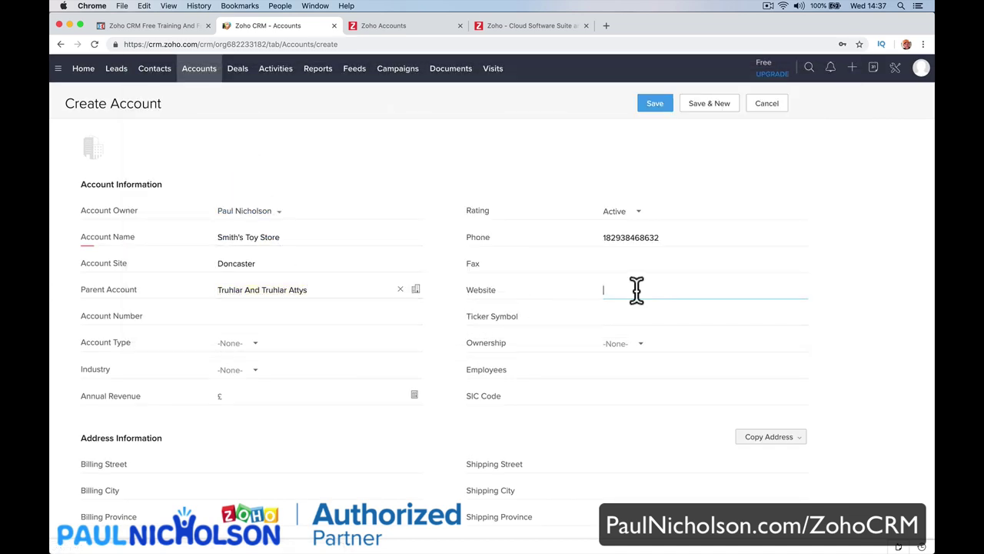
pyautogui.write('smiths.com')
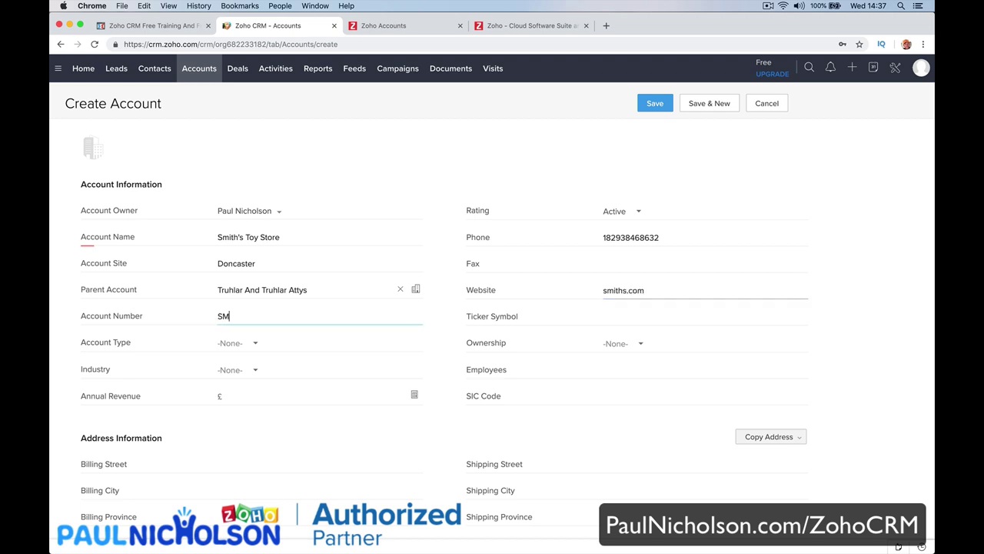
pyautogui.press('Tab')
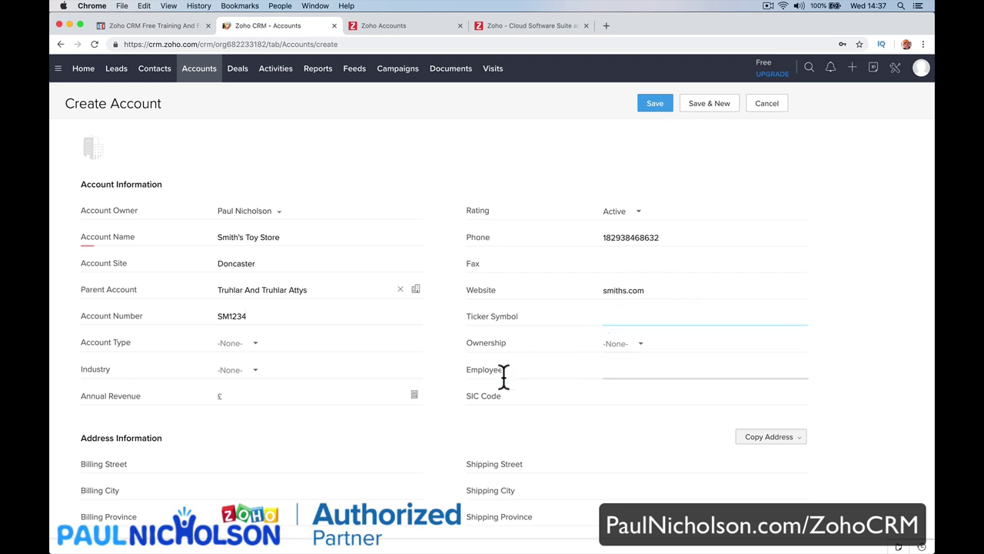
pyautogui.scroll(-3, 503, 377)
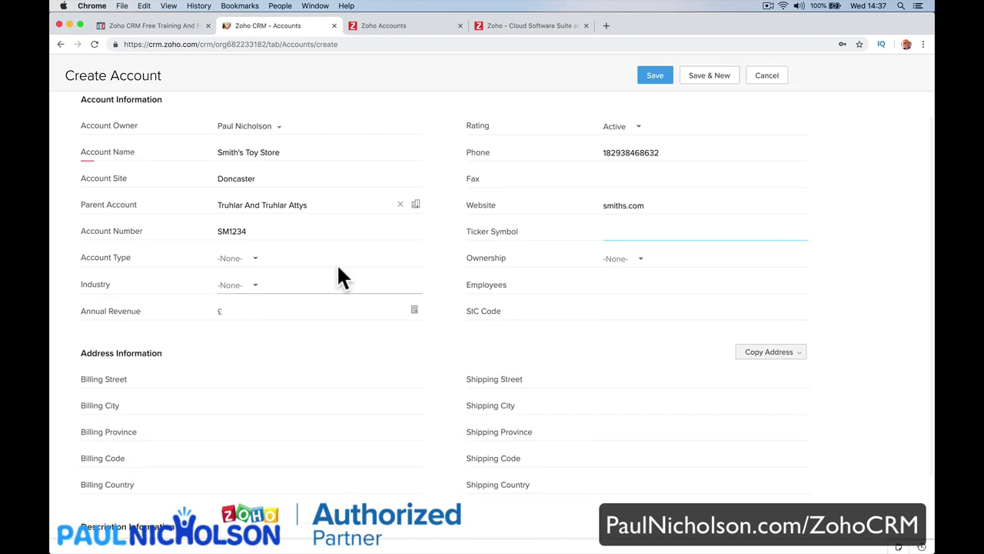
# Set ownership Private, type Analyst, industry Data/Telecom OEM and annual revenue 10000.
pyautogui.click(624, 260)
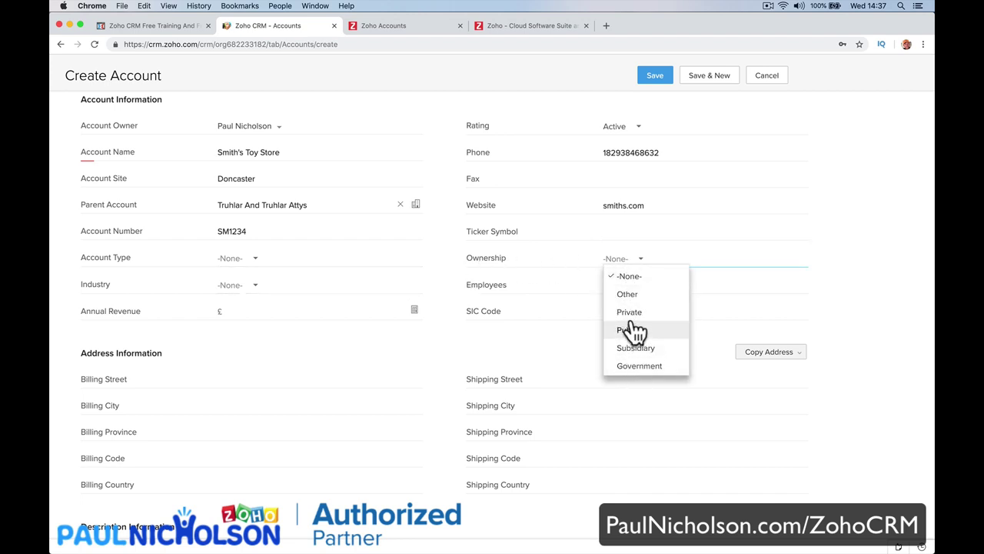
pyautogui.click(628, 312)
pyautogui.click(282, 262)
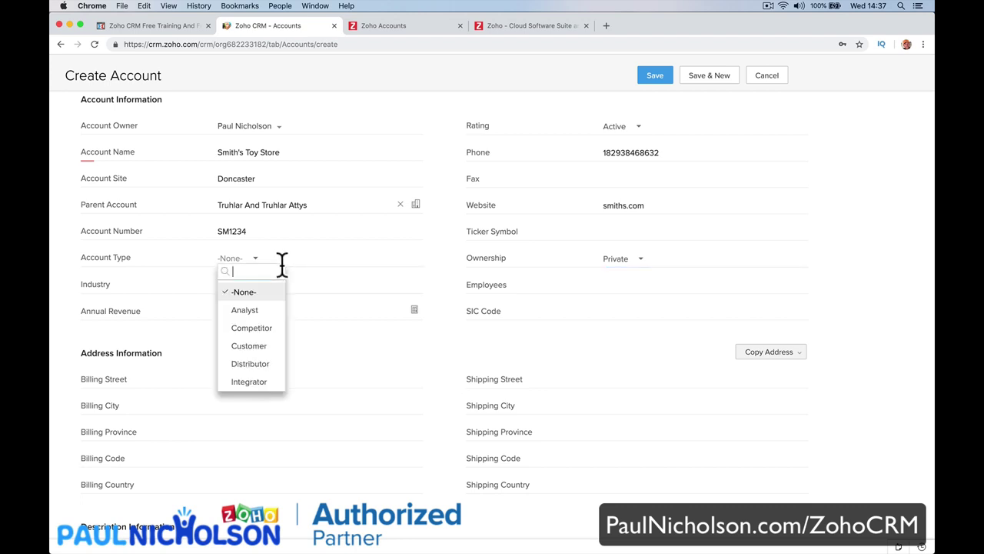
pyautogui.click(251, 312)
pyautogui.click(248, 286)
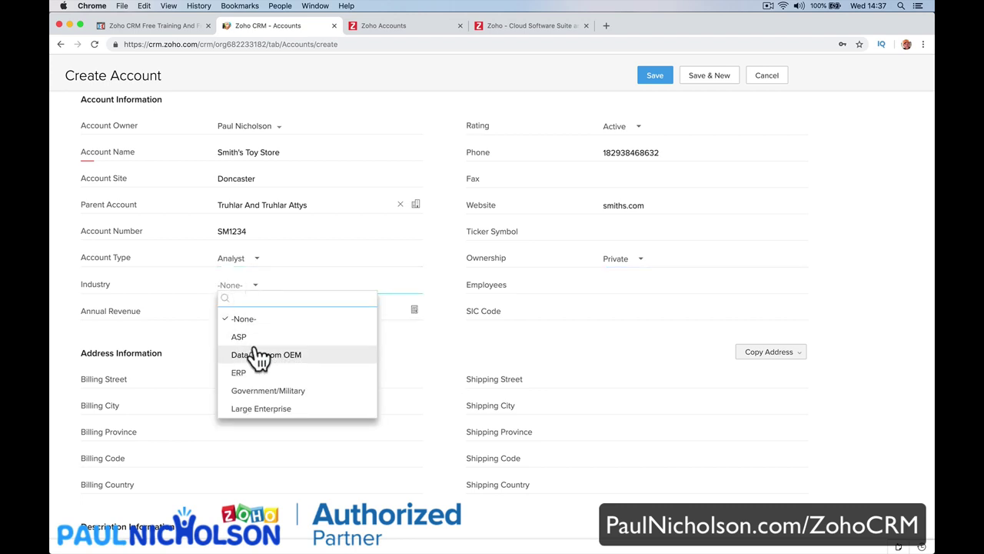
pyautogui.click(257, 356)
pyautogui.click(293, 313)
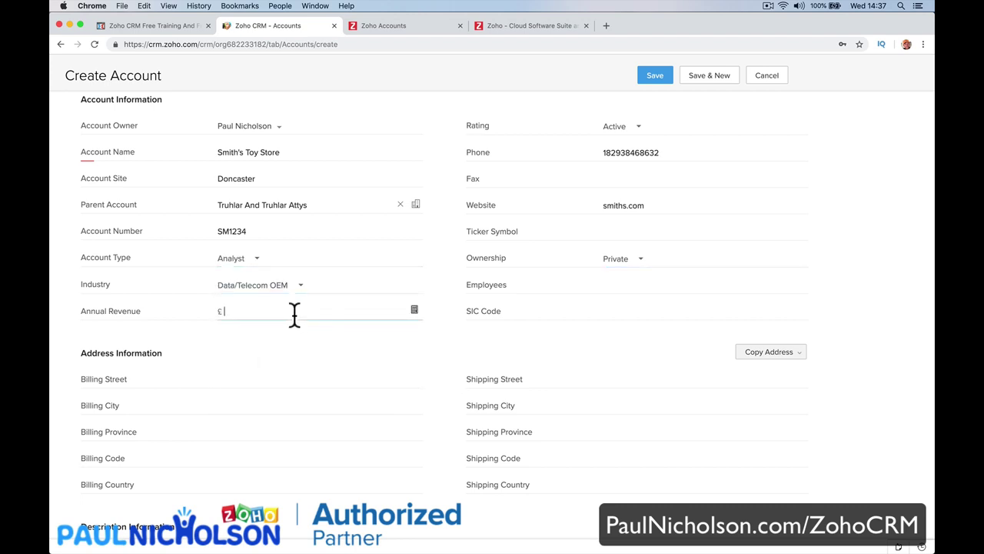
pyautogui.write('10000')
pyautogui.press('Tab')
# Remove the SM prefix from the account number and save the new account.
pyautogui.scroll(-3, 354, 377)
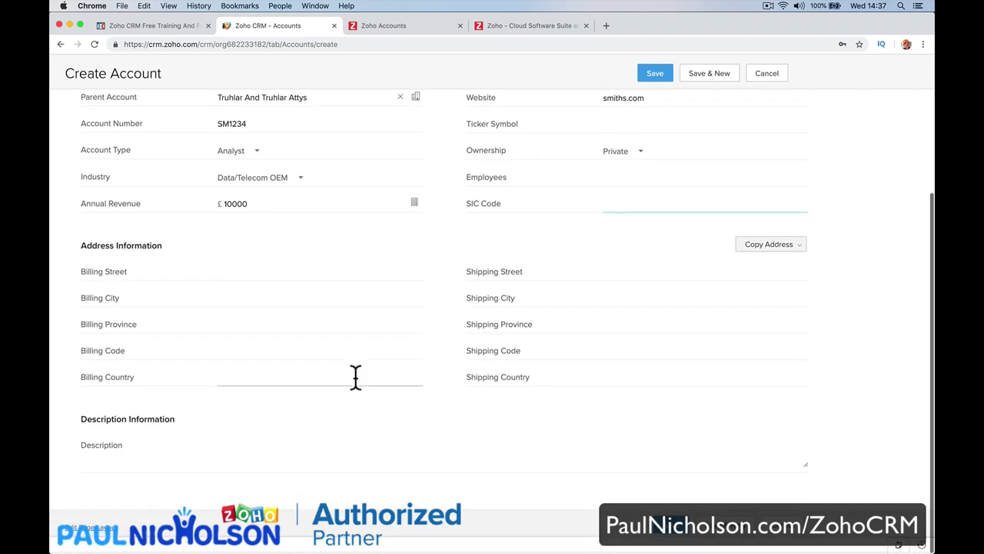
pyautogui.scroll(4, 353, 377)
pyautogui.scroll(-4, 366, 310)
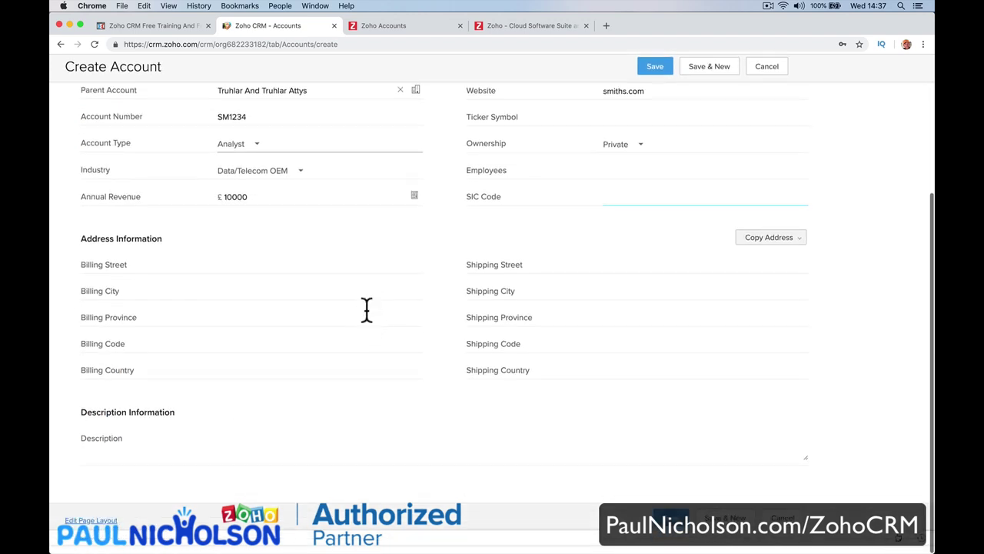
pyautogui.press('Return')
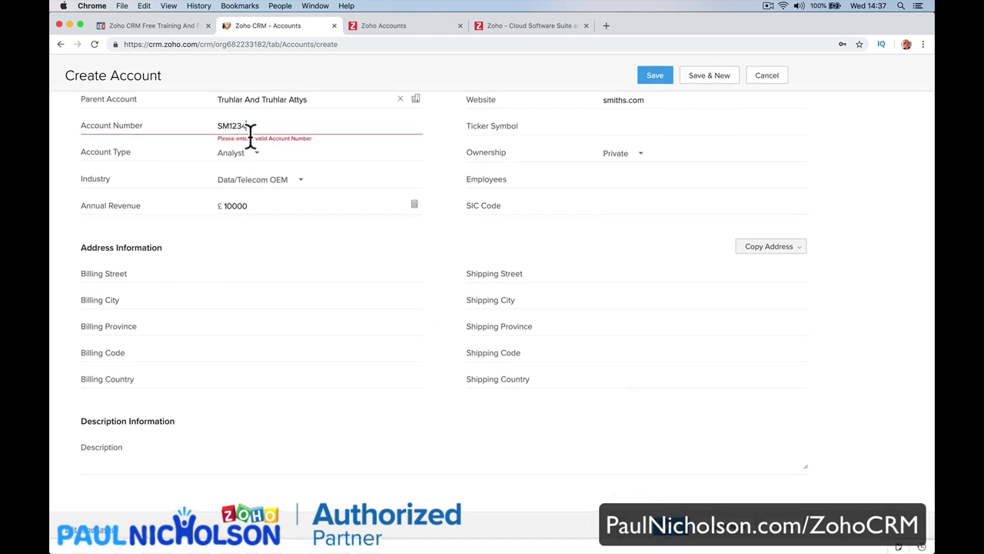
pyautogui.moveTo(229, 125); pyautogui.dragTo(218, 125)
pyautogui.press('BackSpace')
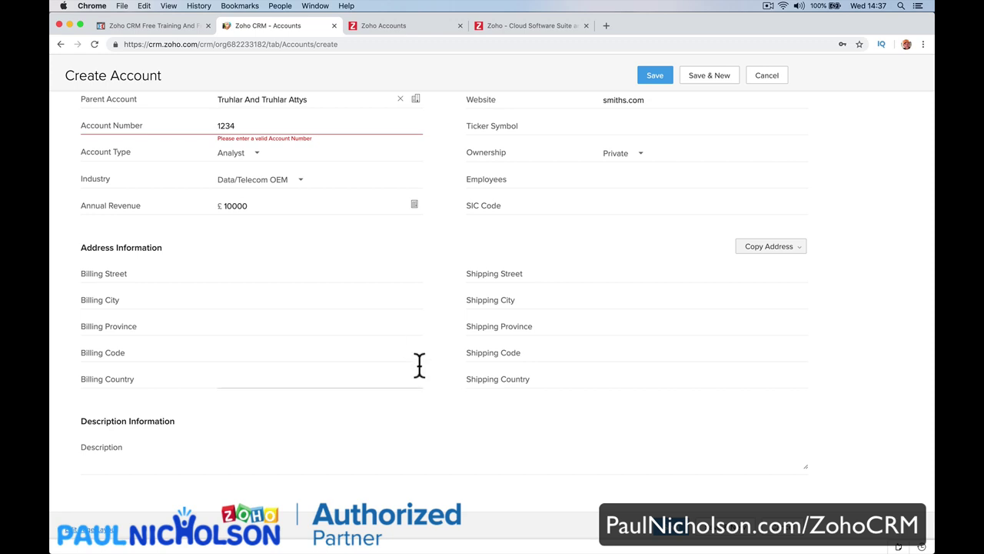
pyautogui.press('Return')
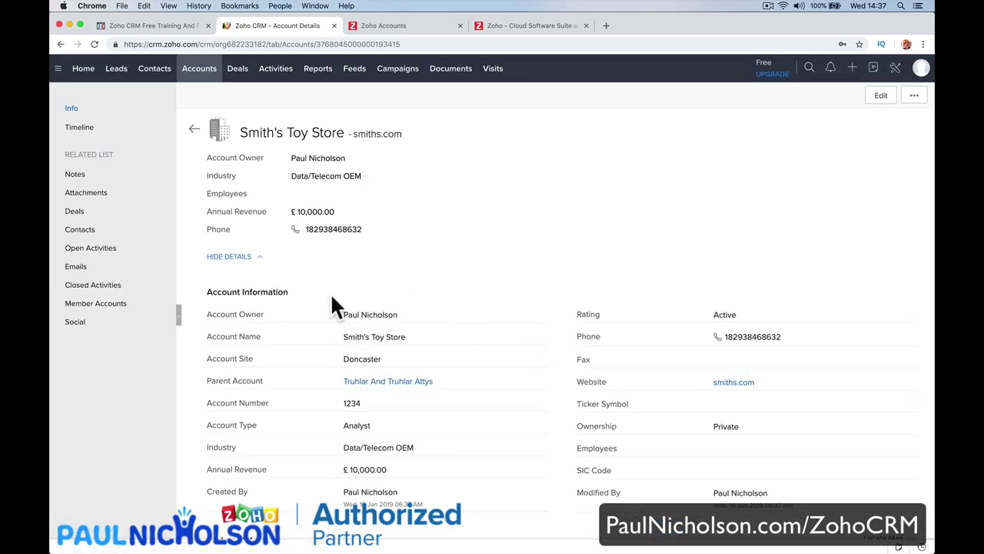
# Return to the accounts list and show 50 records per page.
pyautogui.scroll(-5, 369, 285)
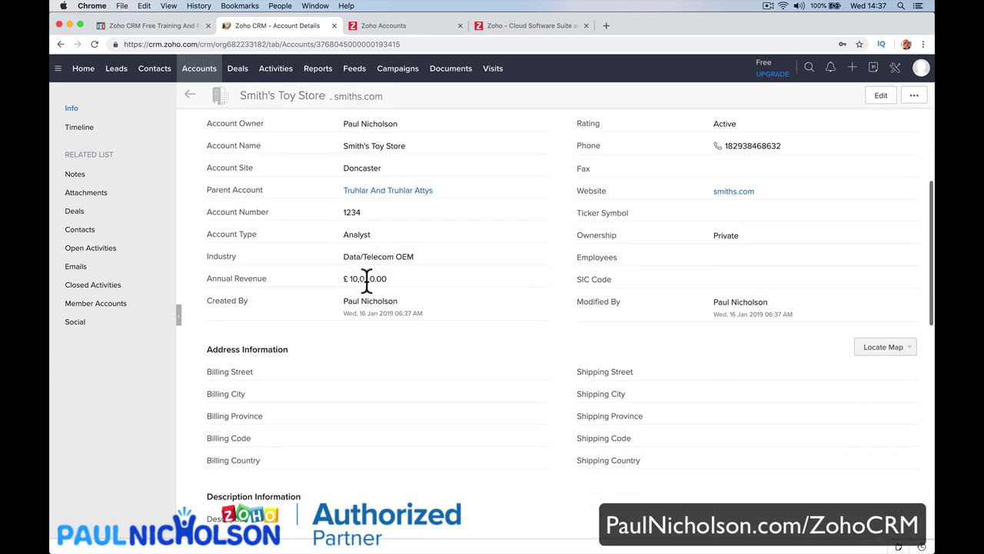
pyautogui.scroll(5, 330, 284)
pyautogui.click(256, 261)
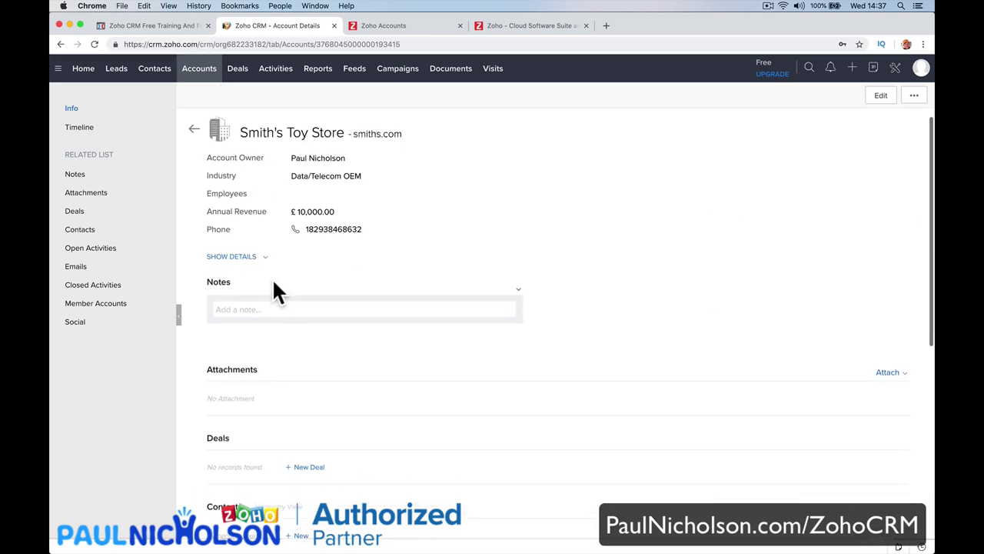
pyautogui.click(235, 261)
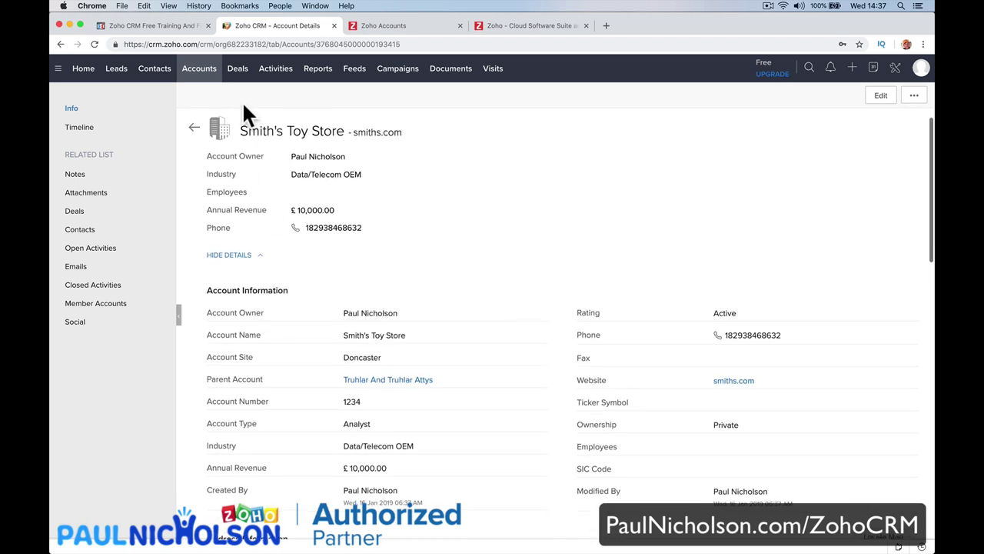
pyautogui.click(205, 82)
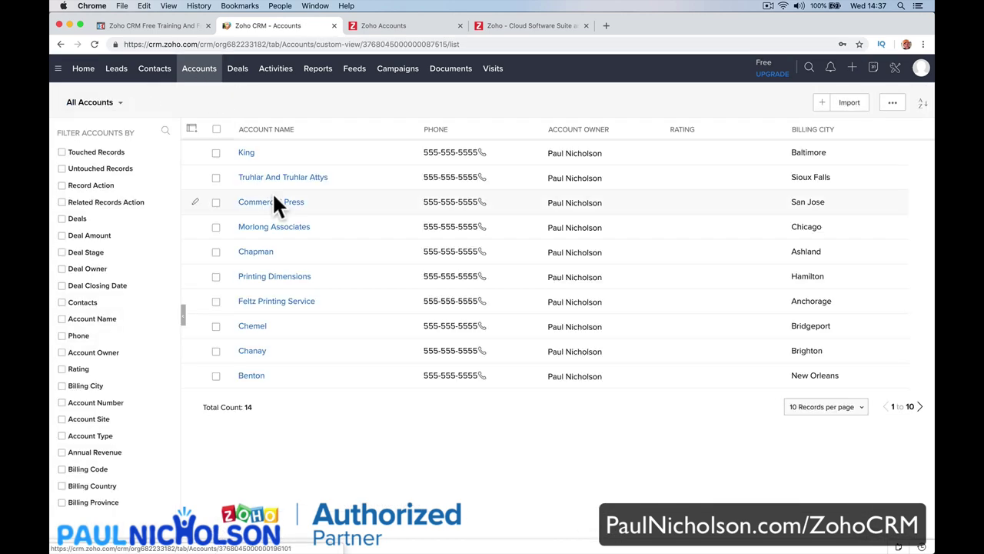
pyautogui.click(825, 406)
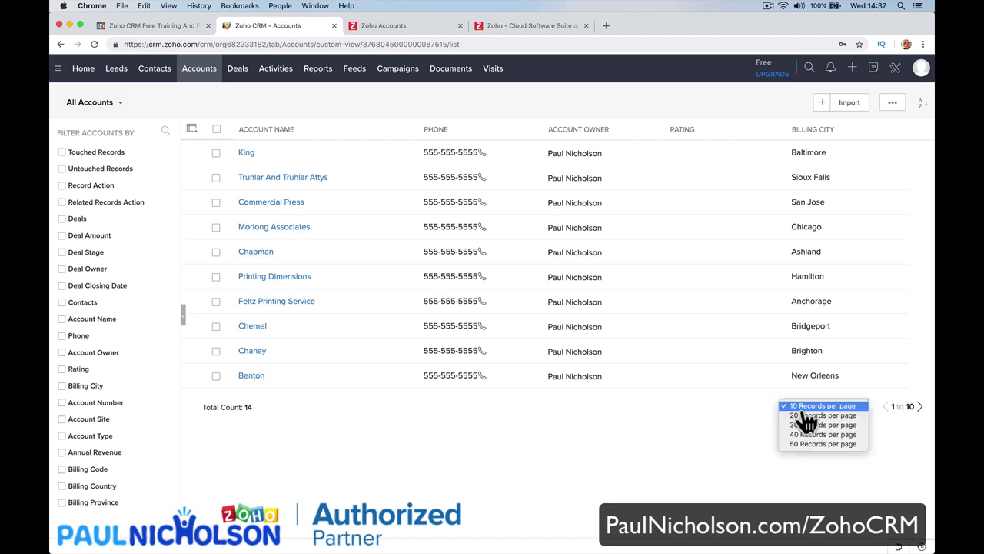
pyautogui.click(803, 452)
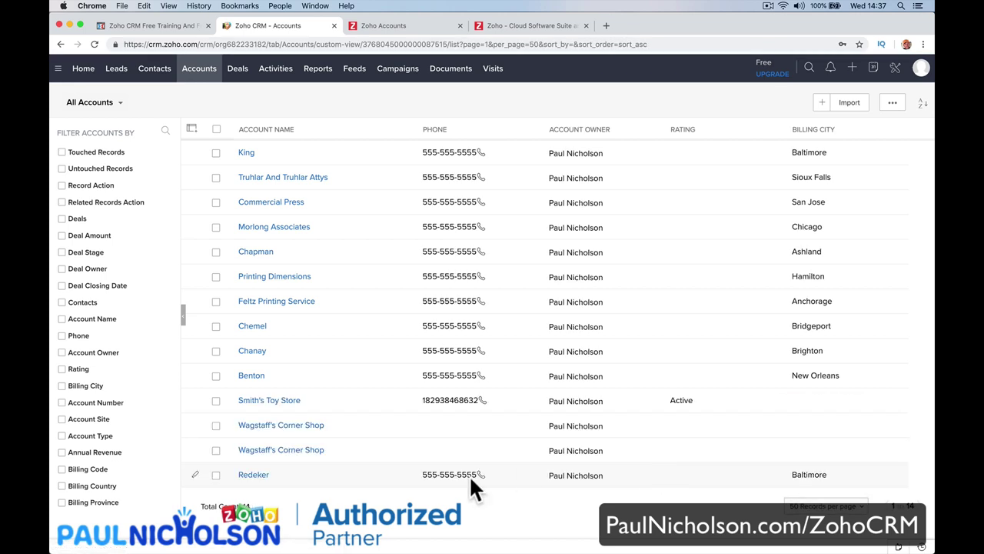
# Check Smith's Toy Store's record, then open Import Accounts from the Import menu.
pyautogui.click(286, 400)
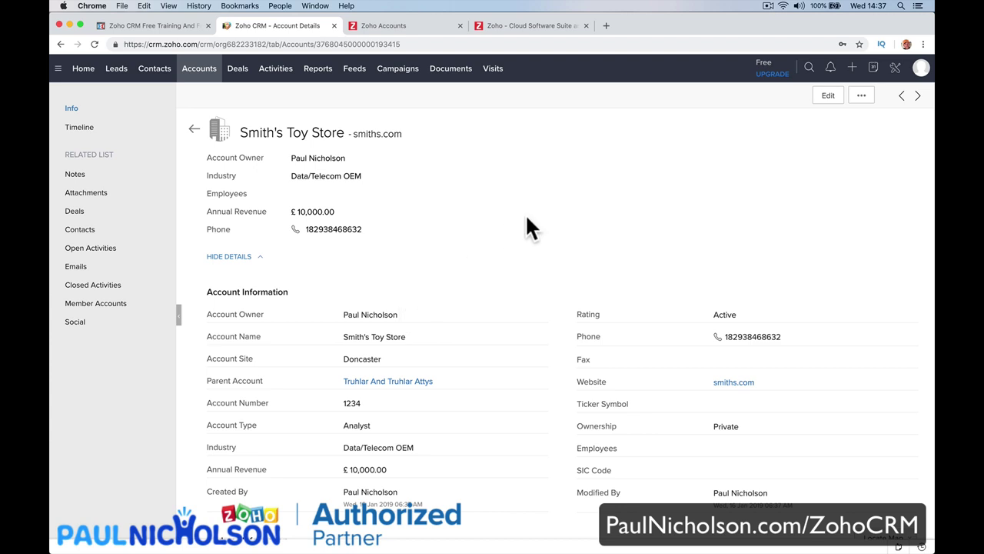
pyautogui.click(206, 77)
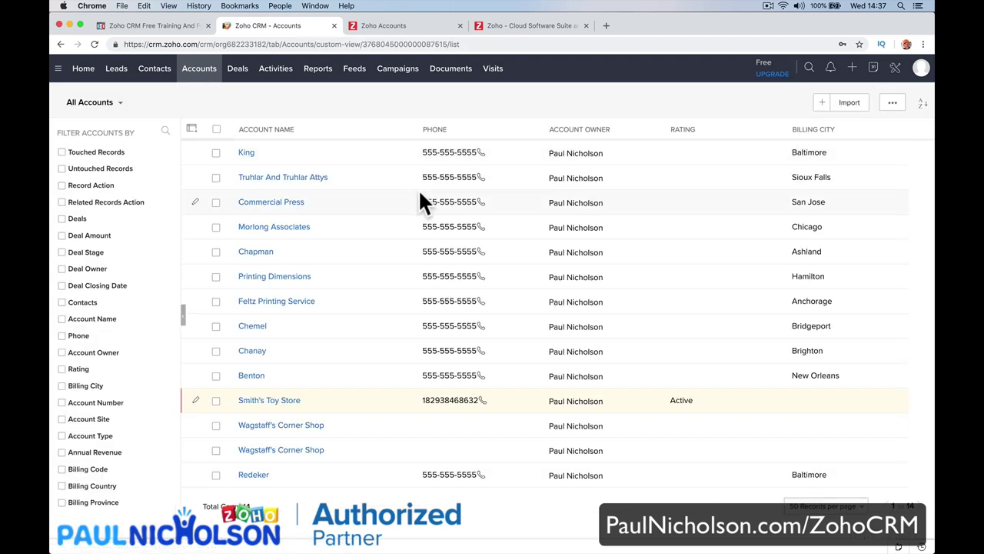
pyautogui.click(859, 105)
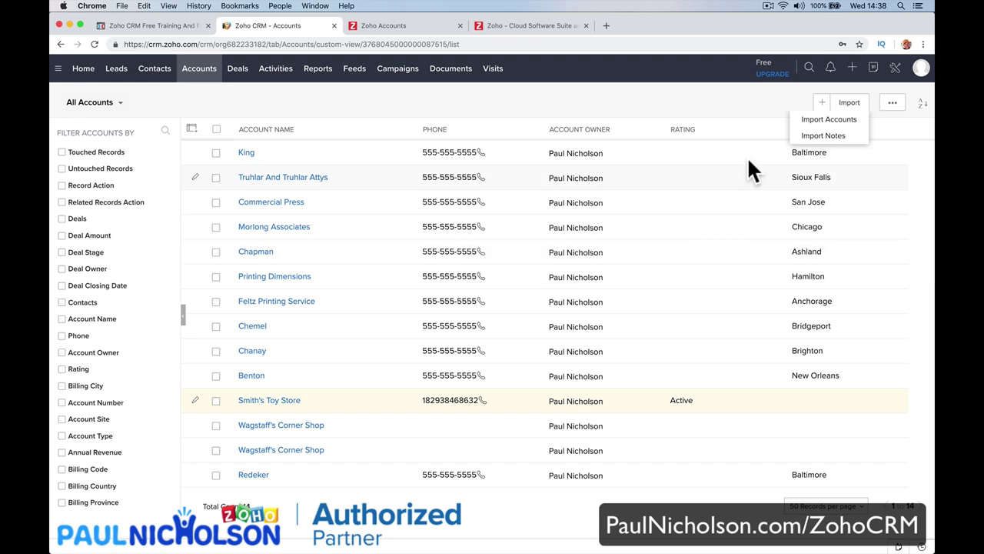
pyautogui.click(828, 120)
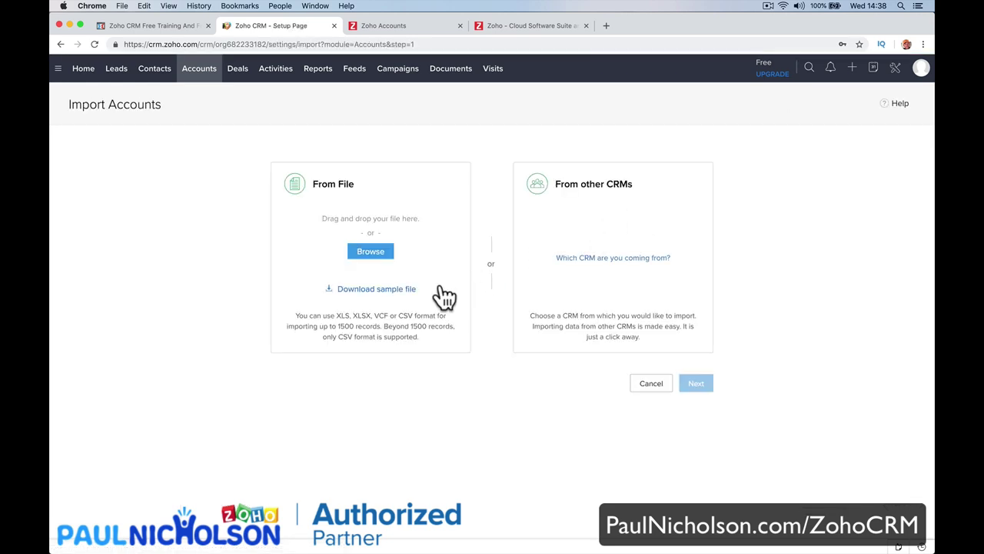
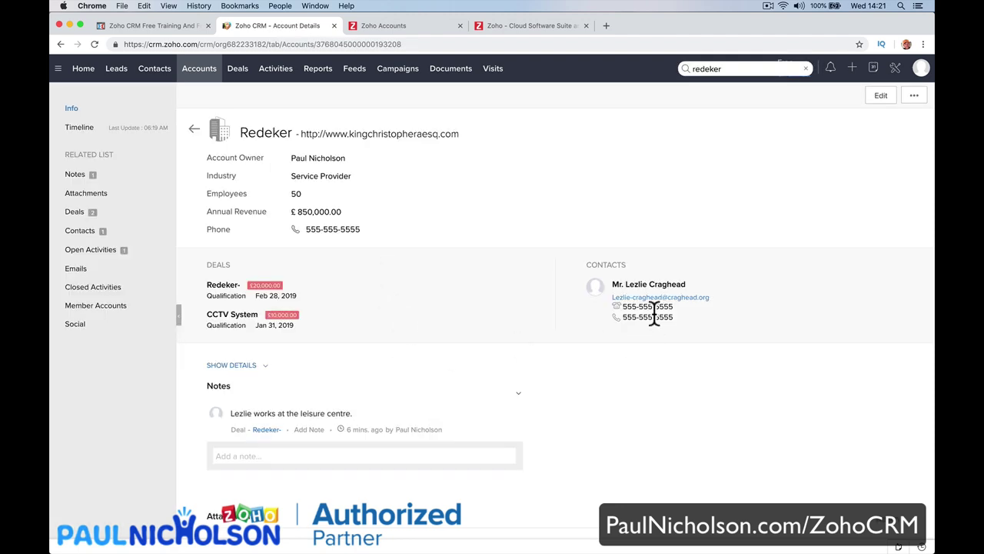
# Find the Redeker account's contact by name with global search and open their record.
pyautogui.click(667, 284)
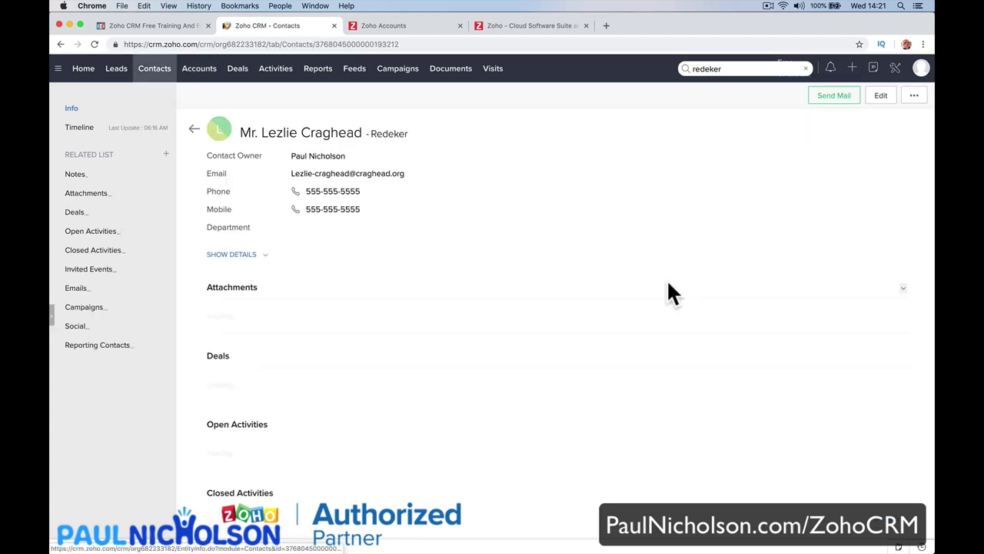
pyautogui.click(151, 73)
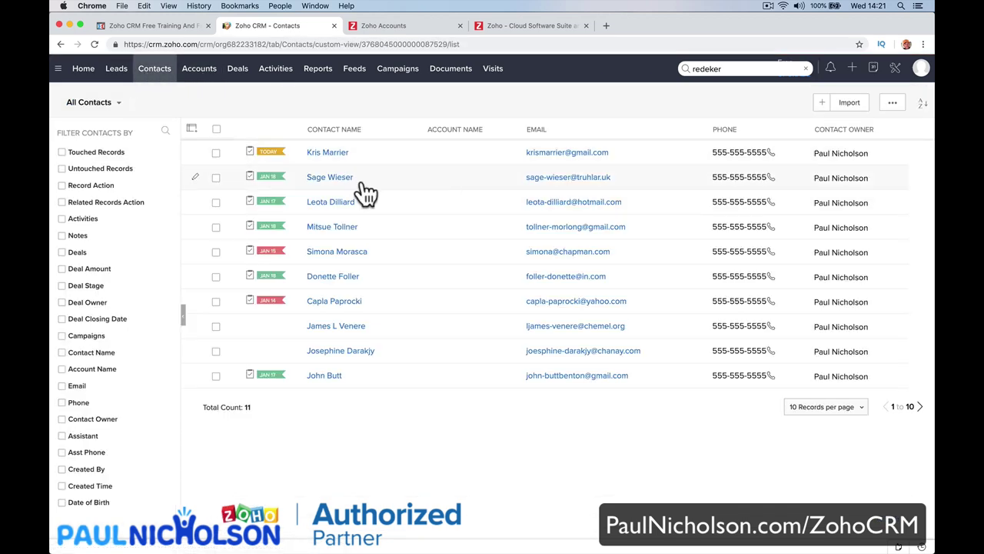
pyautogui.doubleClick(707, 69)
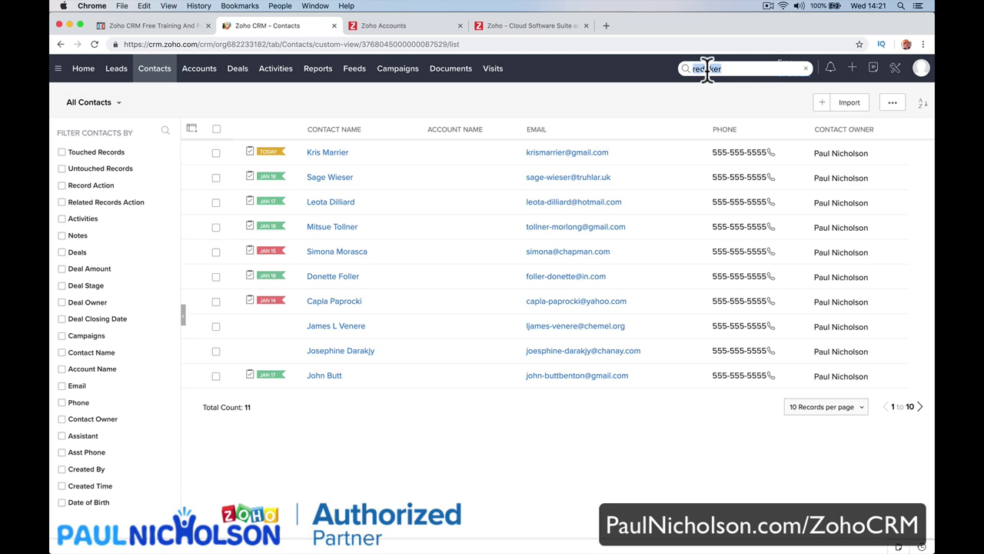
pyautogui.write('le')
pyautogui.press('Return')
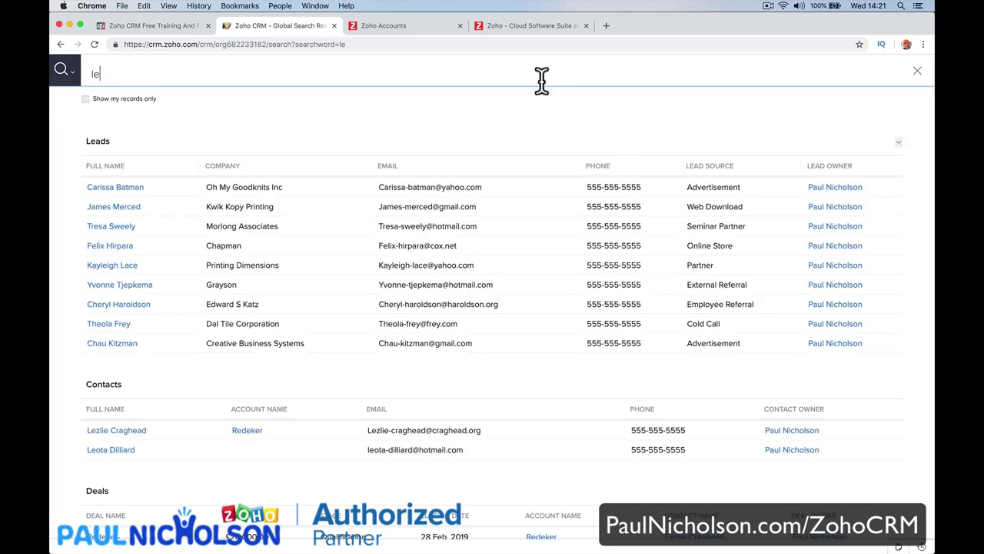
pyautogui.write('zlie')
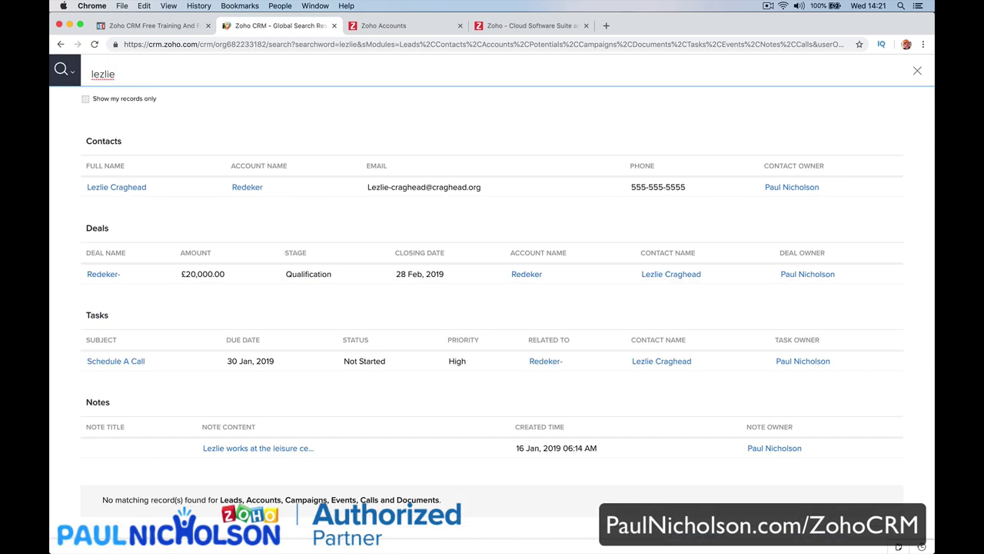
pyautogui.click(116, 187)
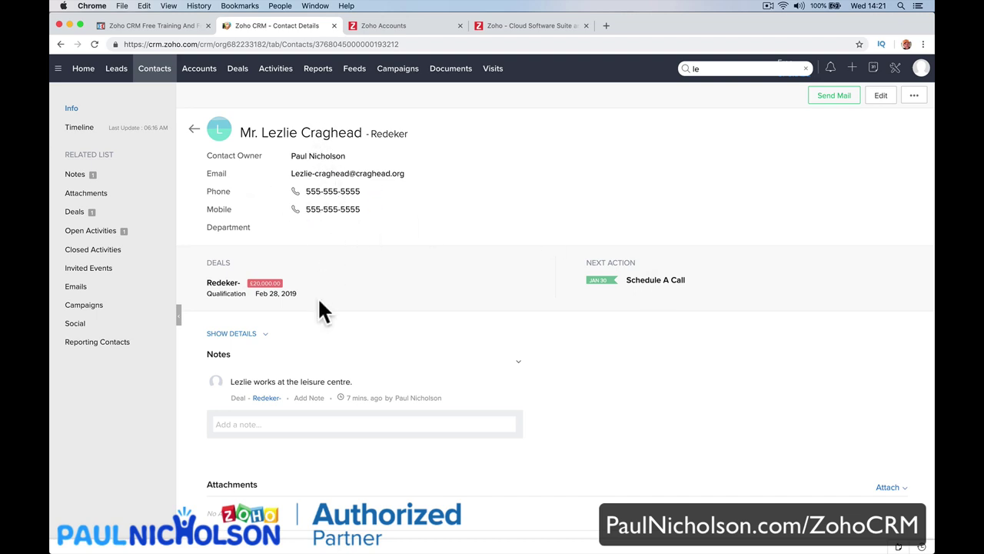
# Set the contact's Department field to 'Building Management' and save it.
pyautogui.click(301, 227)
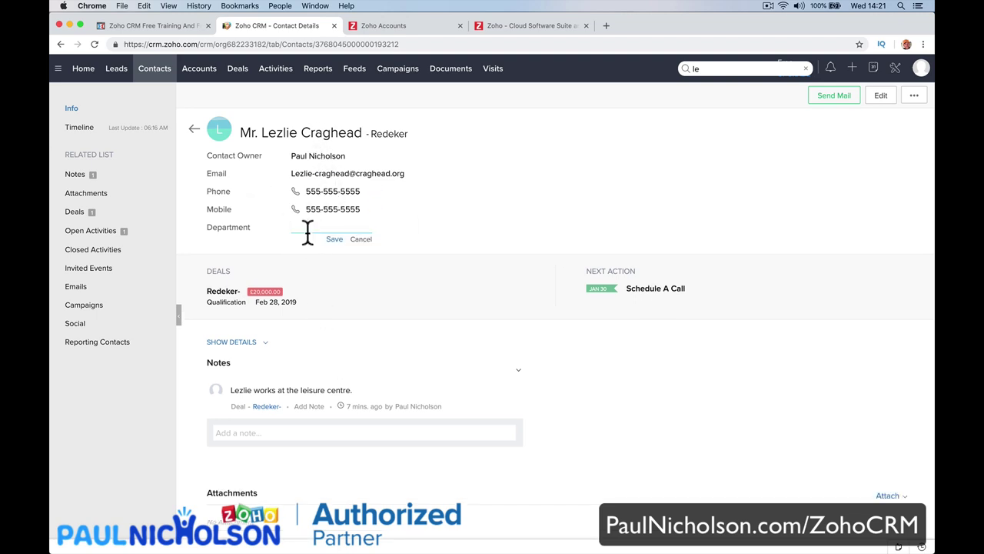
pyautogui.write('B')
pyautogui.press('BackSpace')
pyautogui.write('building Ma')
pyautogui.press('BackSpace')
pyautogui.press('BackSpace')
pyautogui.press('BackSpace')
pyautogui.press('BackSpace')
pyautogui.press('BackSpace')
pyautogui.press('BackSpace')
pyautogui.press('BackSpace')
pyautogui.press('BackSpace')
pyautogui.press('BackSpace')
pyautogui.press('BackSpace')
pyautogui.press('BackSpace')
pyautogui.write('Buils')
pyautogui.write('ing Management')
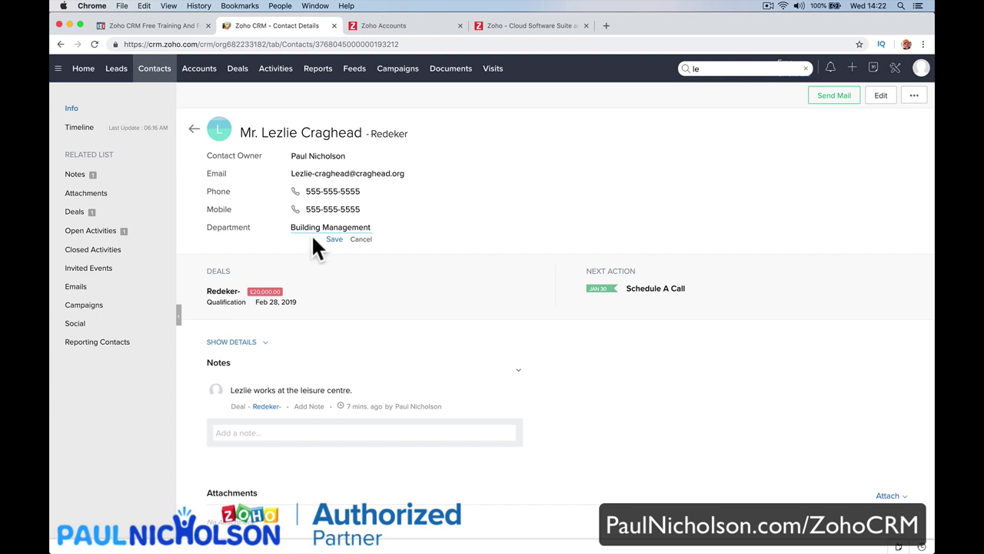
pyautogui.click(334, 239)
# Browse down the contact's related lists, briefly starting a note.
pyautogui.scroll(-3, 339, 319)
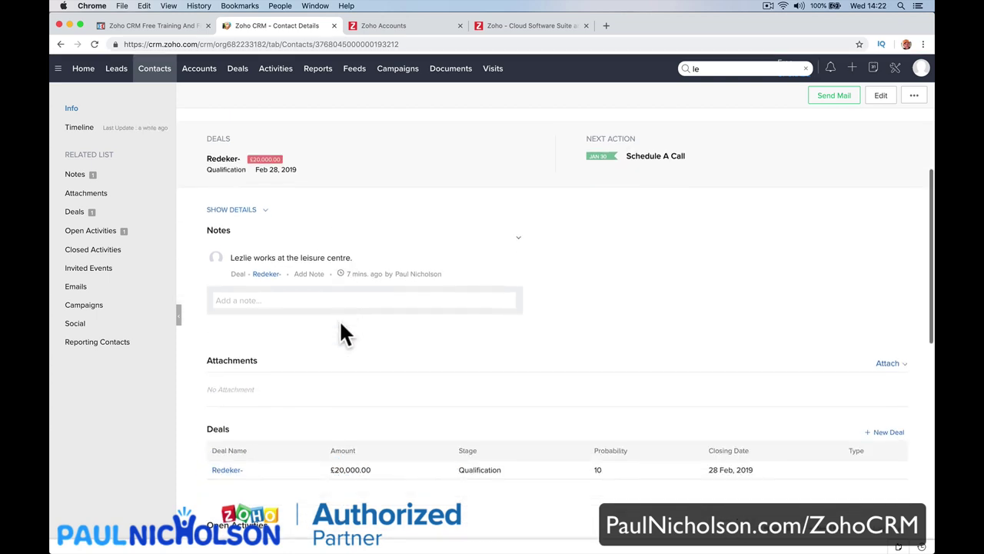
pyautogui.scroll(3, 339, 323)
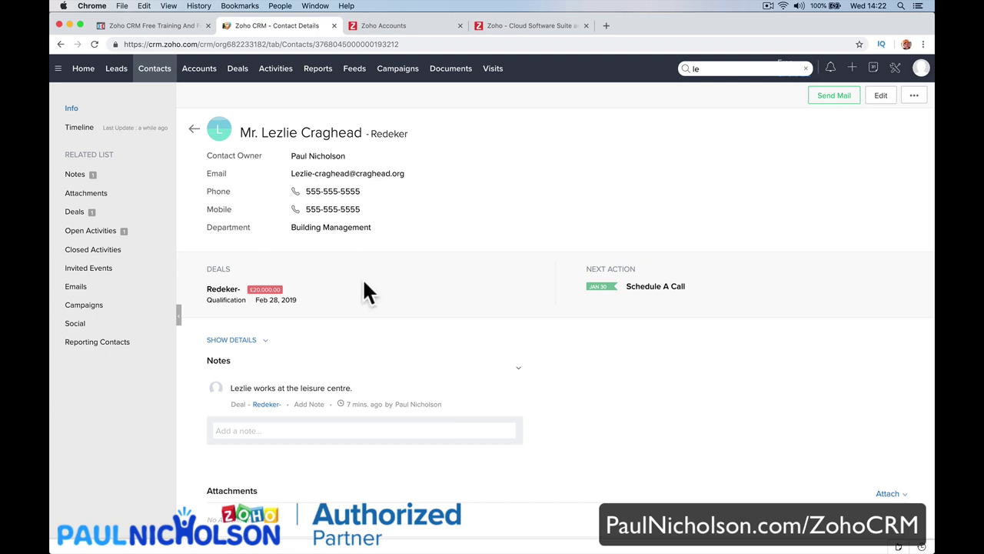
pyautogui.scroll(-3, 362, 291)
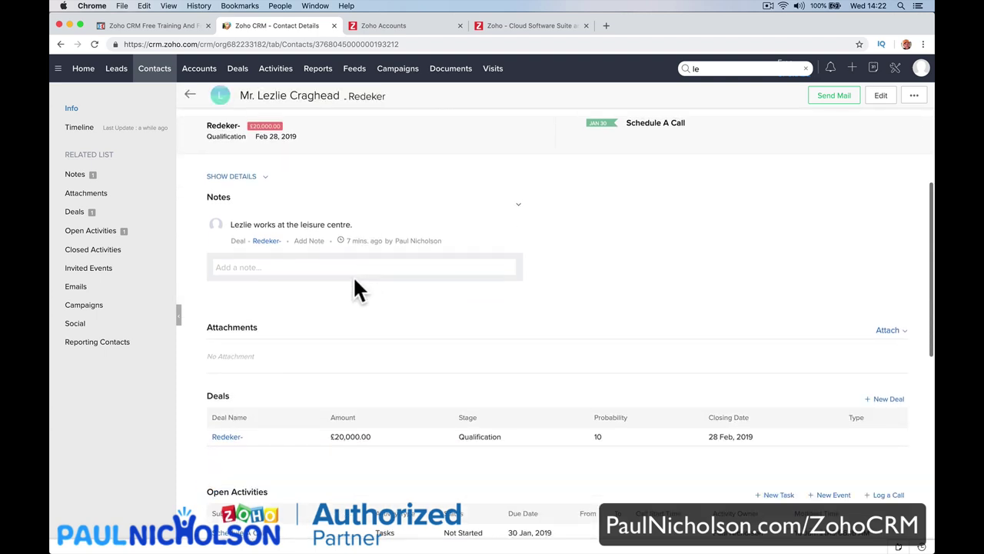
pyautogui.click(332, 267)
pyautogui.scroll(-3, 361, 276)
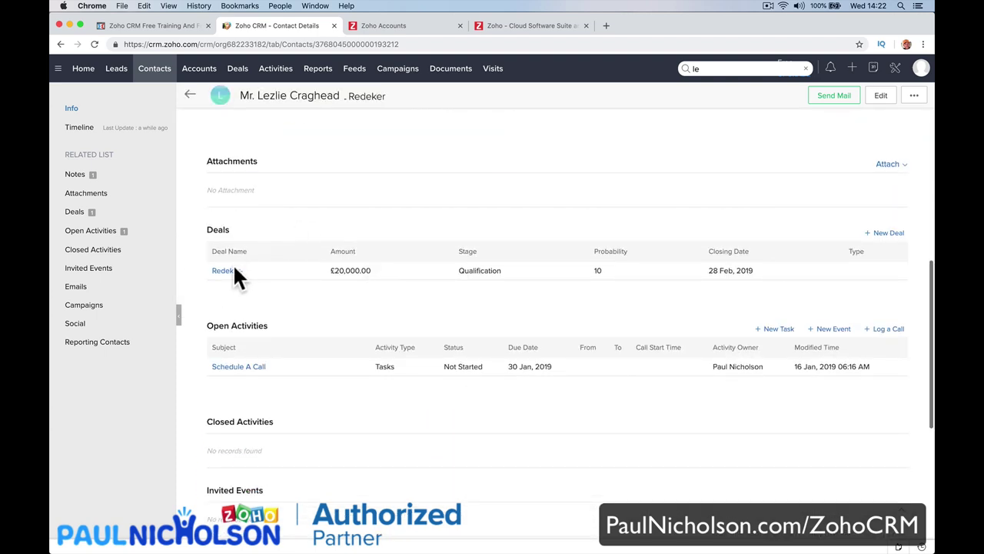
pyautogui.scroll(-2, 324, 335)
pyautogui.scroll(-3, 380, 344)
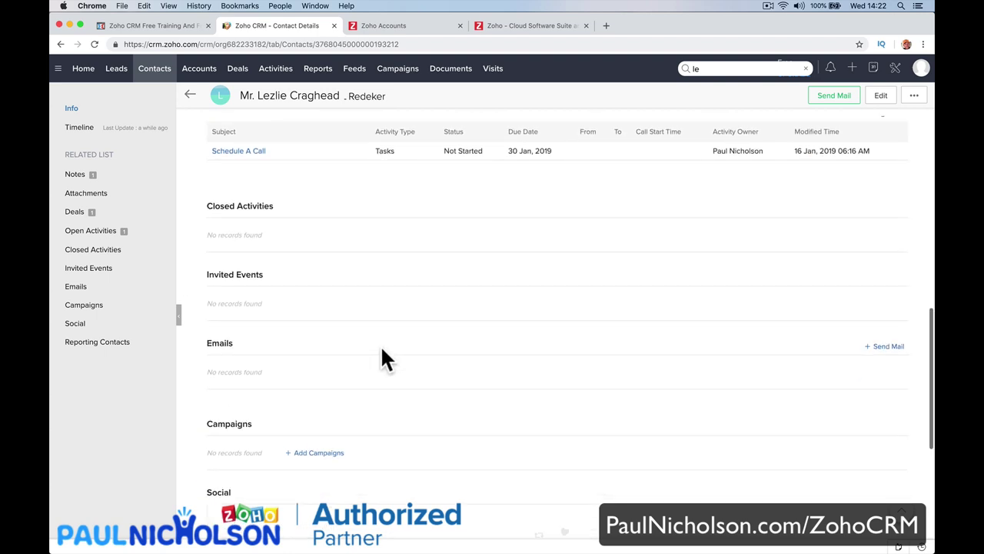
pyautogui.scroll(-1, 369, 260)
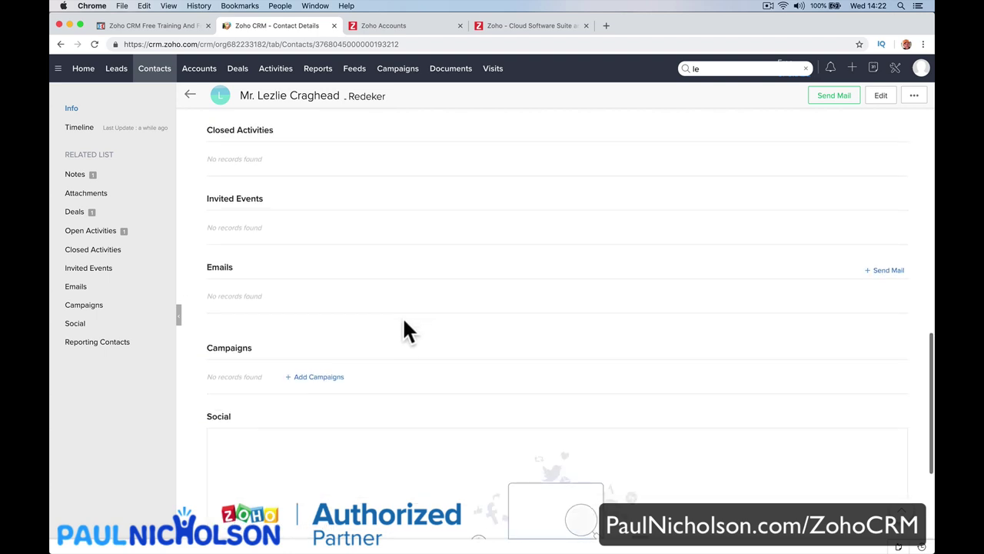
# Open a mail draft to the contact, discard it unsent, and return to All Contacts.
pyautogui.click(884, 270)
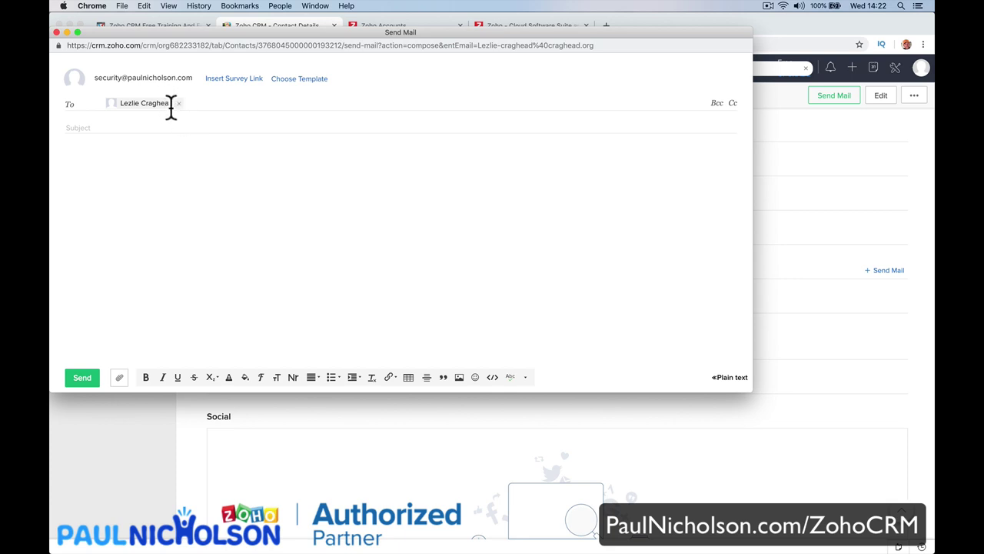
pyautogui.click(56, 32)
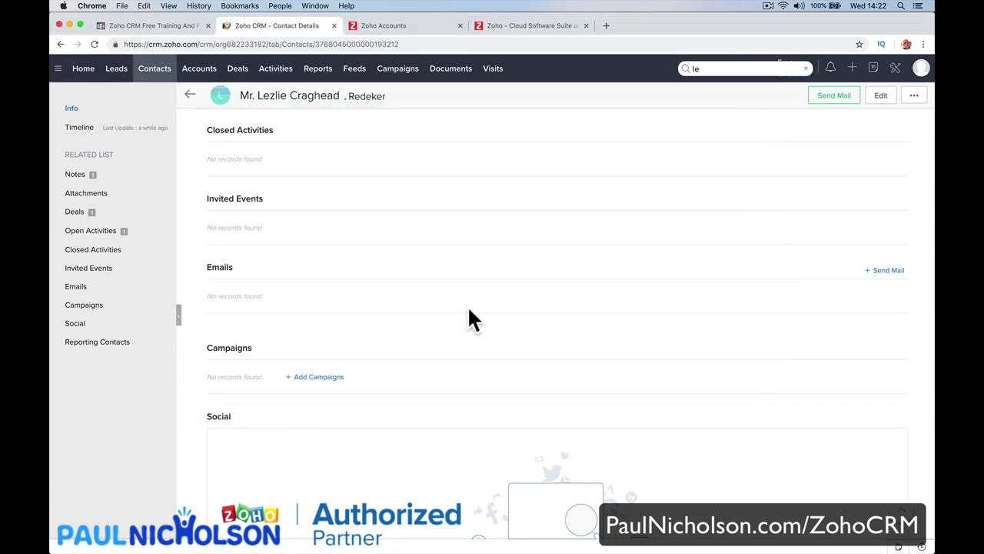
pyautogui.scroll(10, 468, 305)
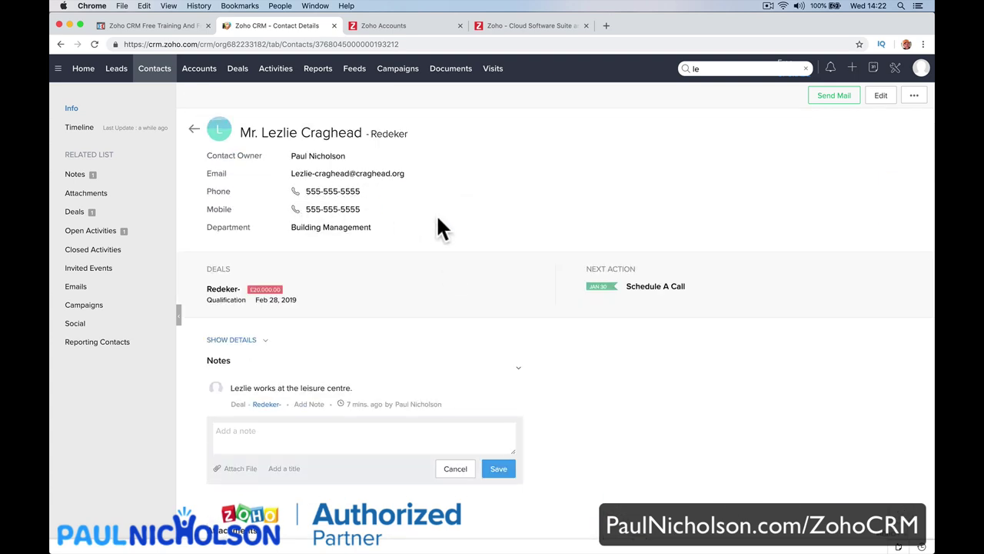
pyautogui.click(164, 75)
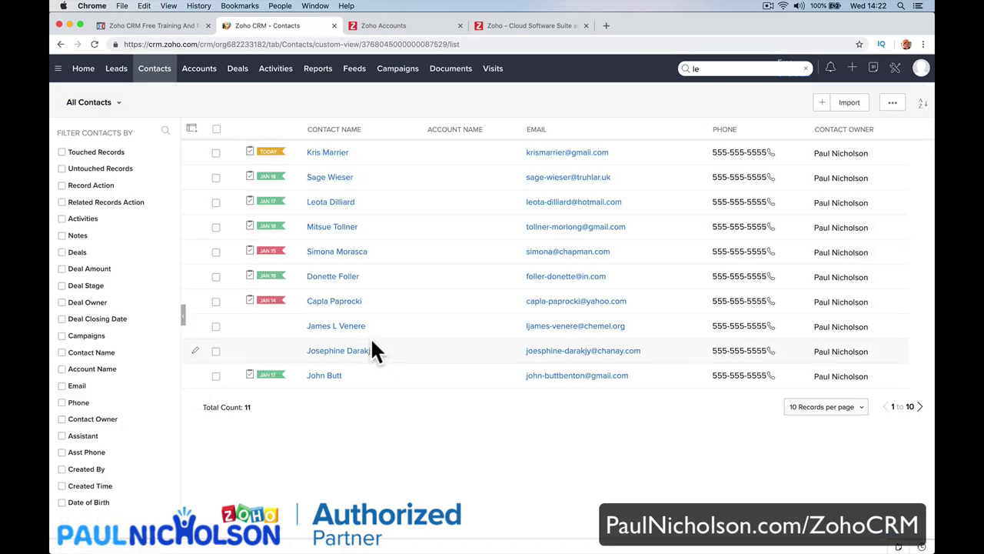
# Open the contact with the Printing Dimensions deal and review its page.
pyautogui.click(348, 278)
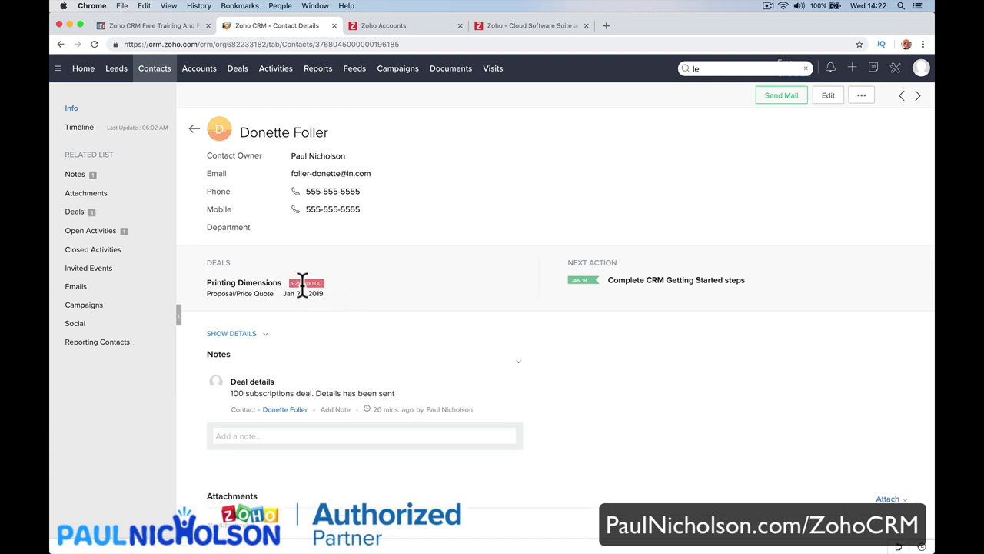
pyautogui.click(269, 288)
pyautogui.hscroll(-5, 270, 287)
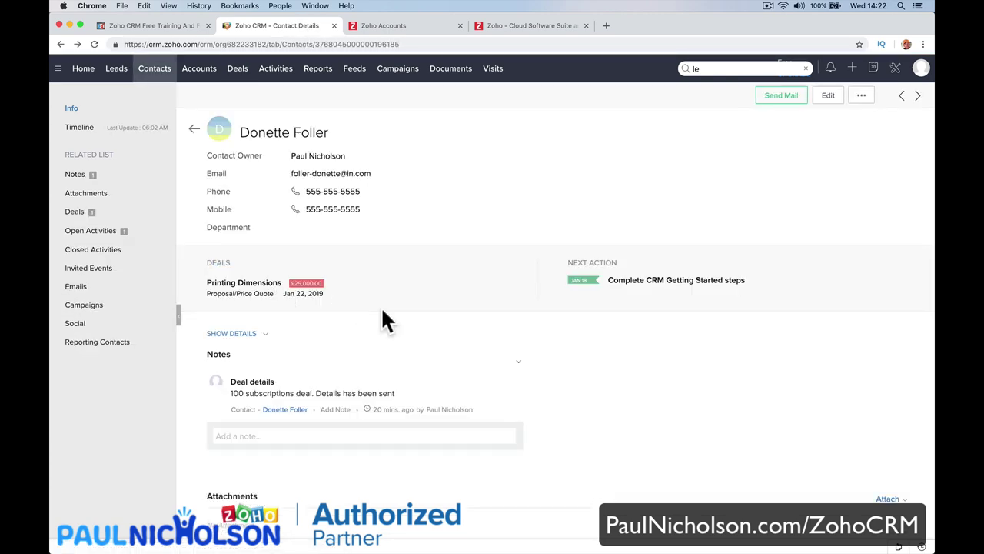
pyautogui.scroll(-3, 382, 310)
pyautogui.scroll(-8, 382, 312)
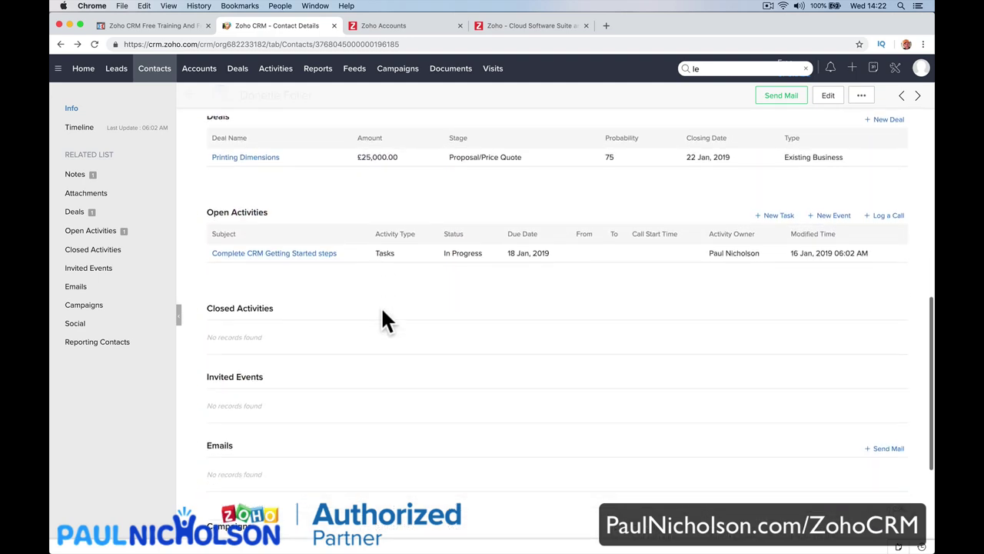
pyautogui.scroll(10, 369, 299)
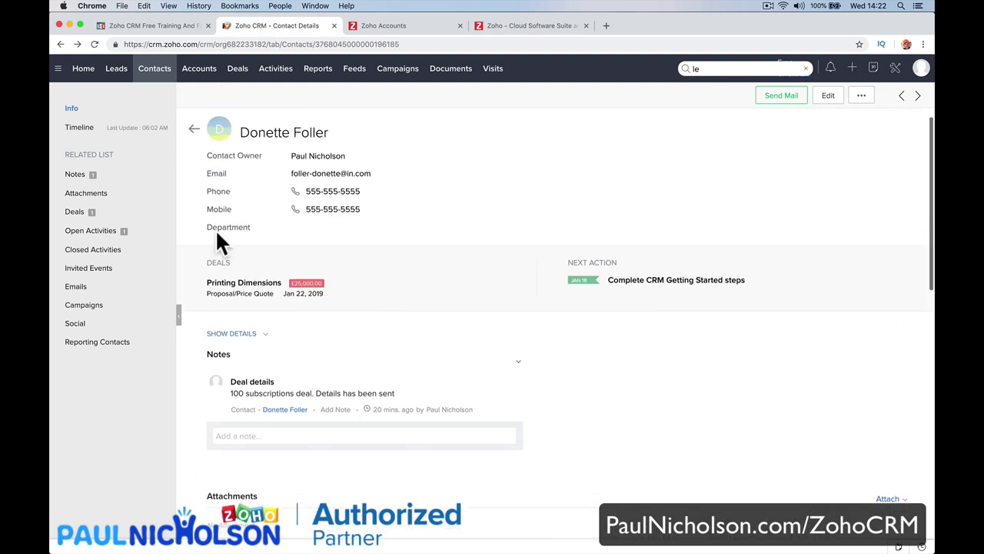
# Log a call titled 'Review Quote' with purpose Negotiation, related to a Deal.
pyautogui.click(166, 230)
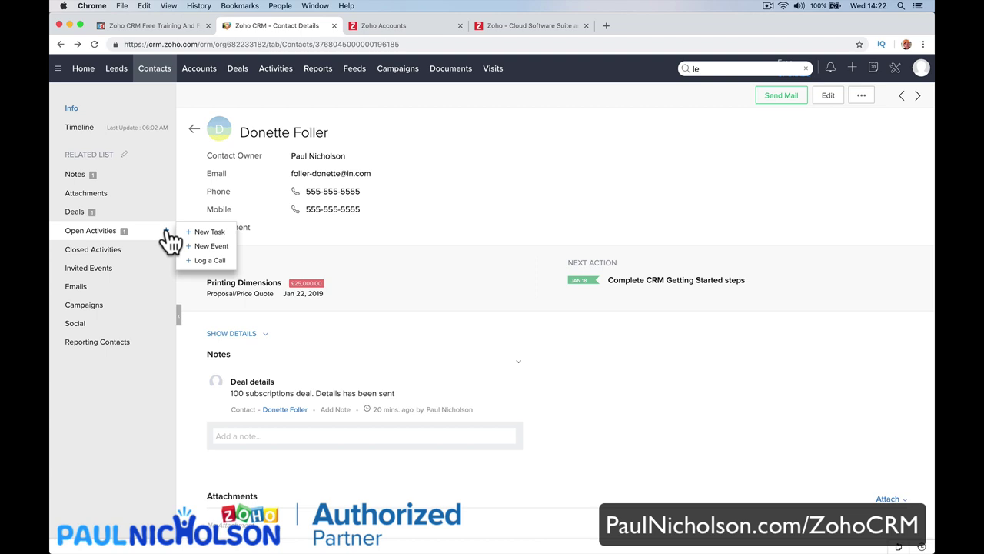
pyautogui.click(210, 261)
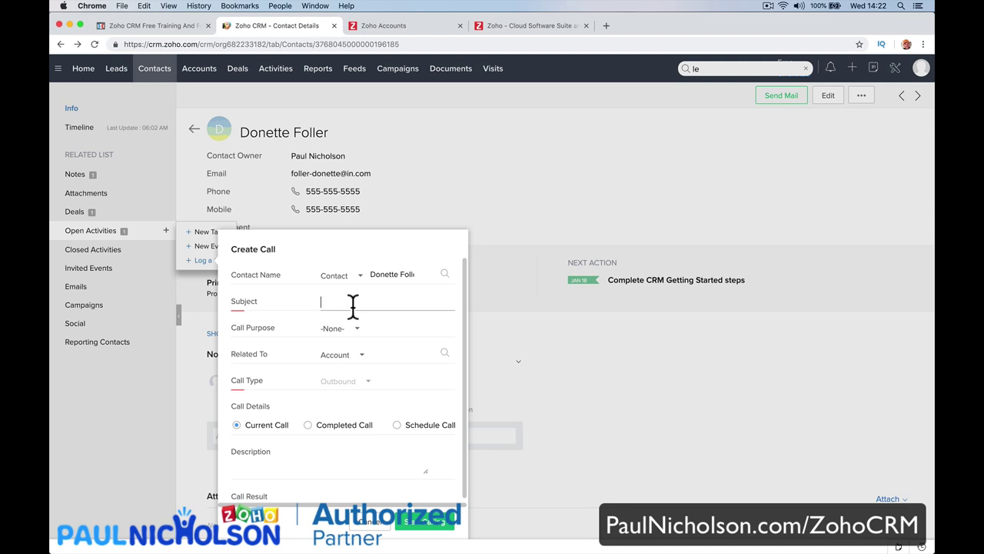
pyautogui.write('Review Quote')
pyautogui.click(352, 331)
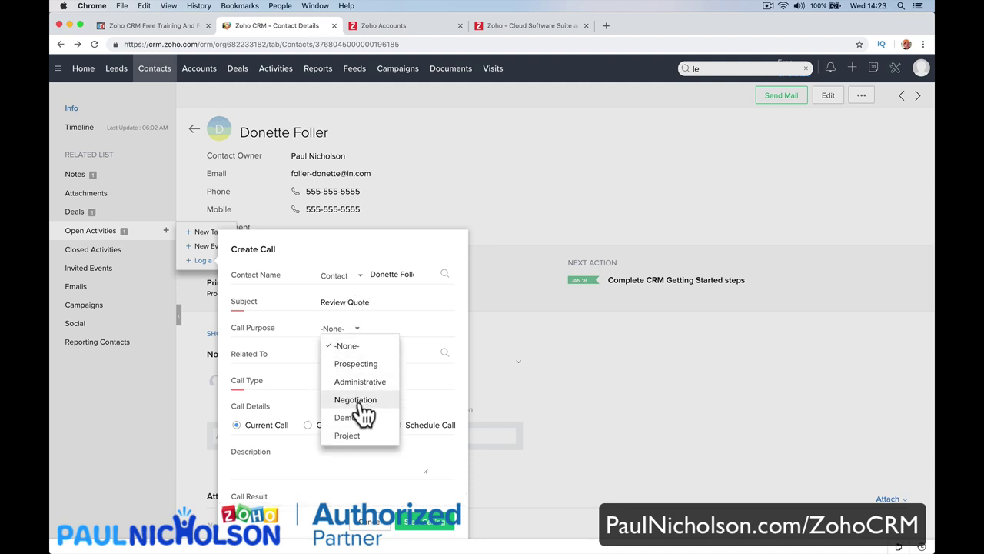
pyautogui.click(356, 399)
pyautogui.scroll(-1, 356, 368)
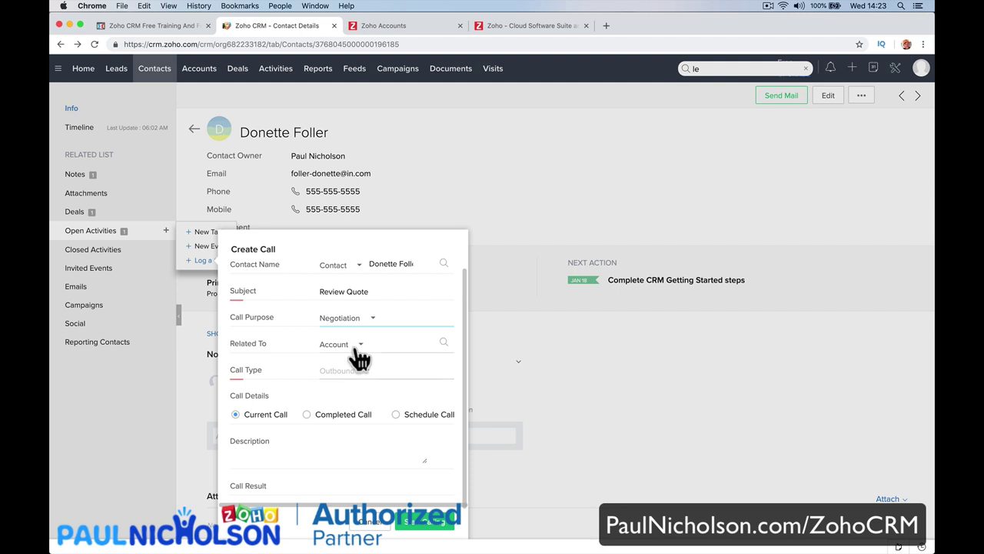
pyautogui.click(351, 346)
pyautogui.click(361, 383)
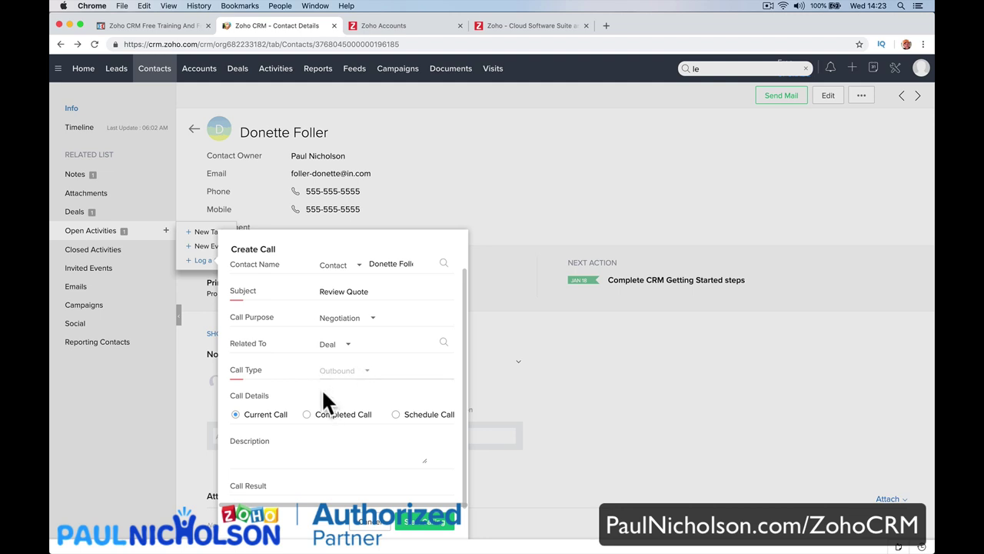
# Mark the Review Quote call as completed, 1 minute long, and save it.
pyautogui.click(322, 448)
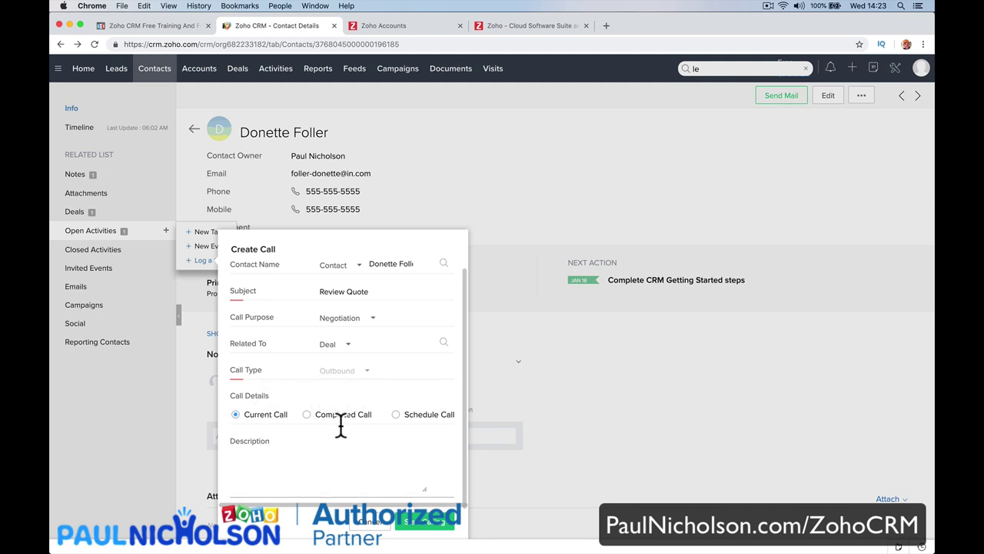
pyautogui.click(338, 415)
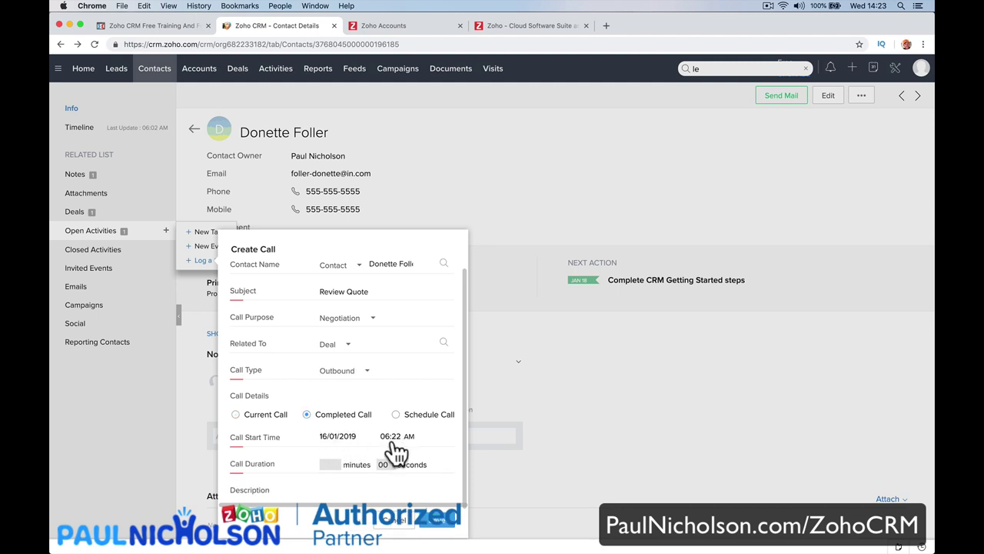
pyautogui.click(330, 464)
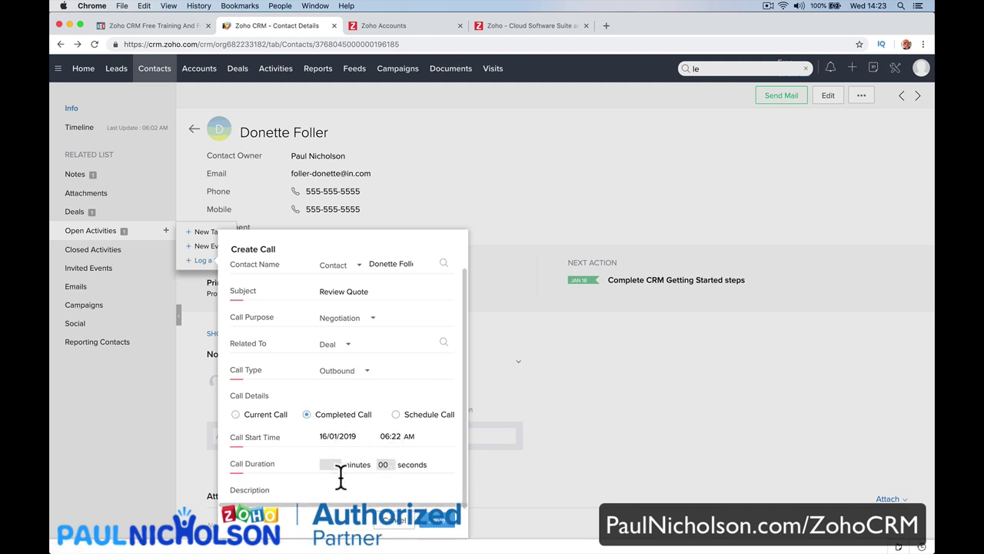
pyautogui.write('1')
pyautogui.click(438, 523)
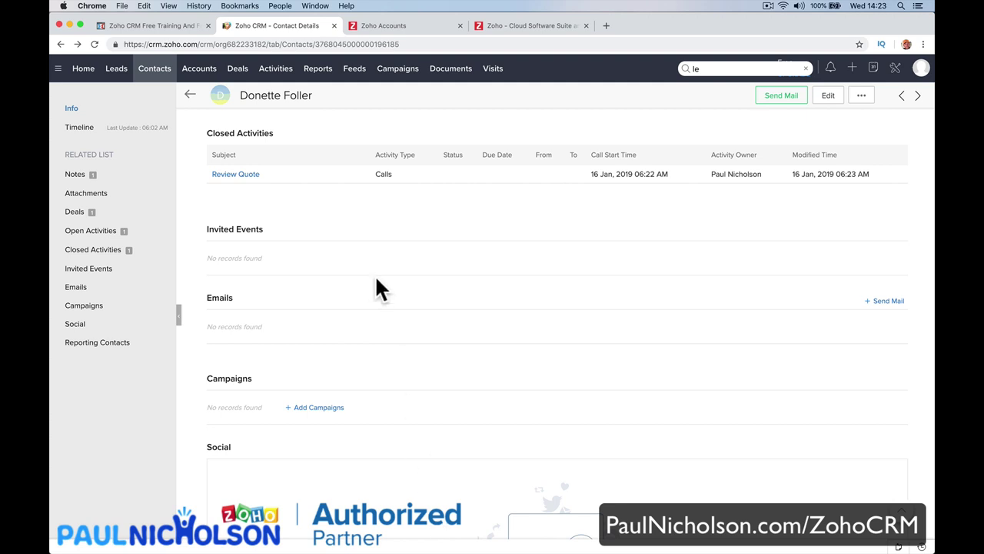
# Start adding a contact photo, then cancel the Select Image dialog without uploading.
pyautogui.scroll(15, 374, 248)
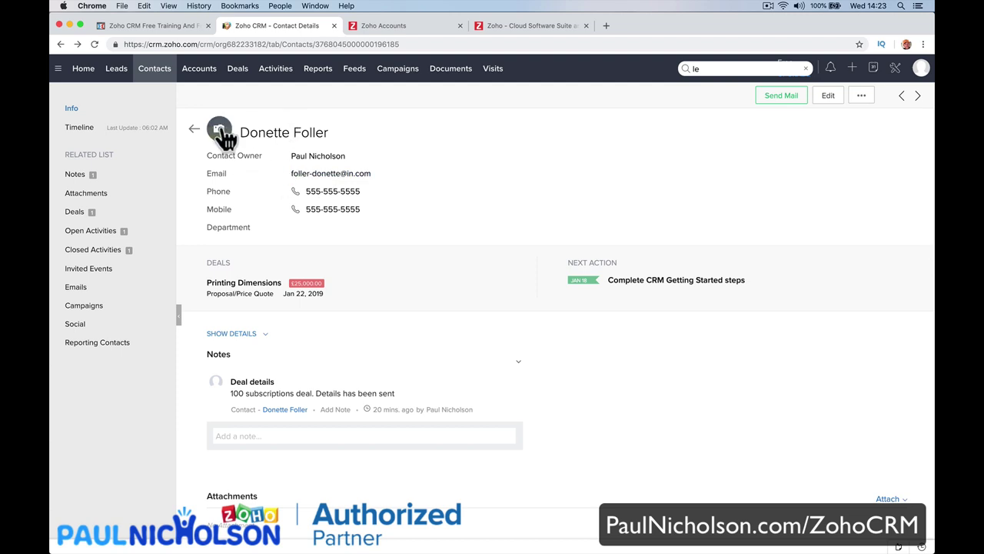
pyautogui.click(219, 129)
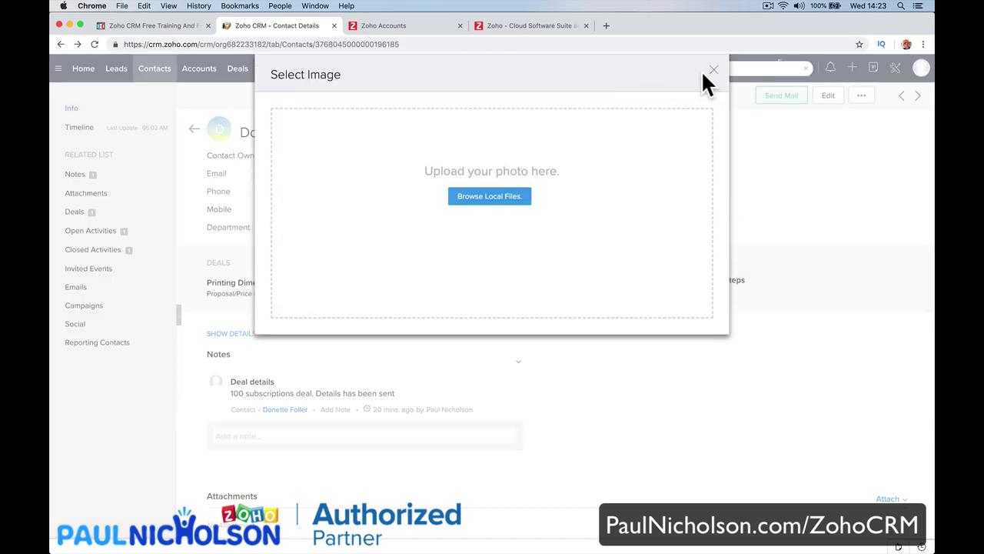
pyautogui.click(714, 71)
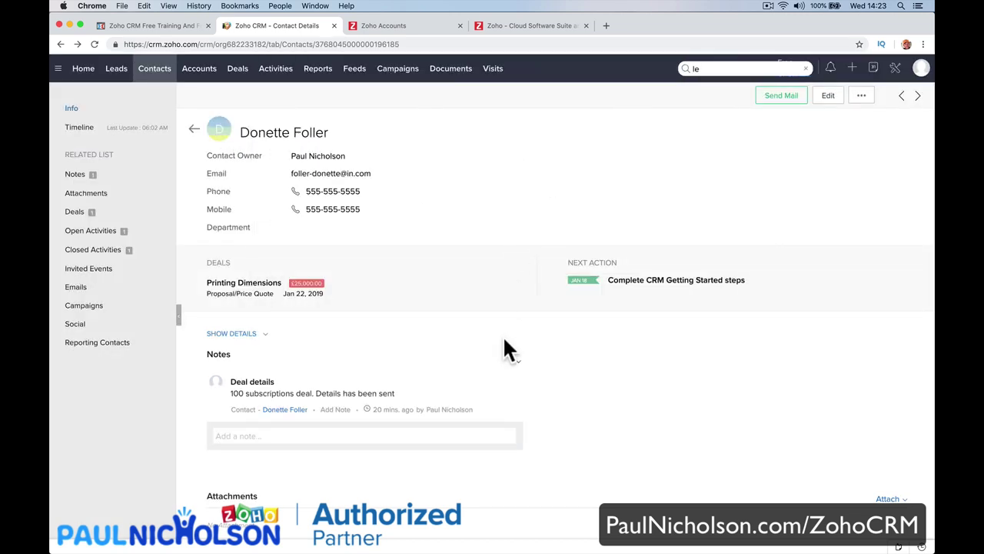
pyautogui.scroll(-2, 508, 349)
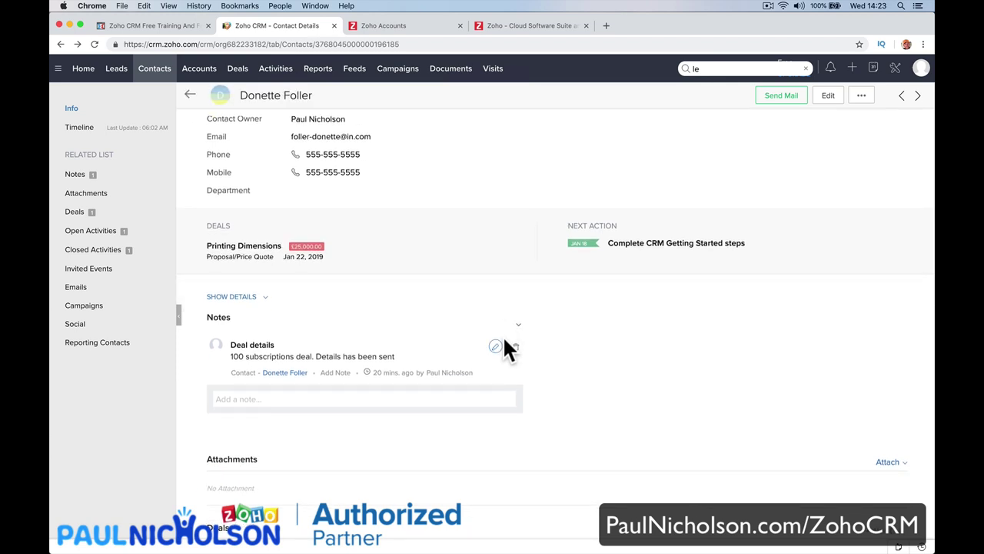
pyautogui.scroll(-5, 508, 350)
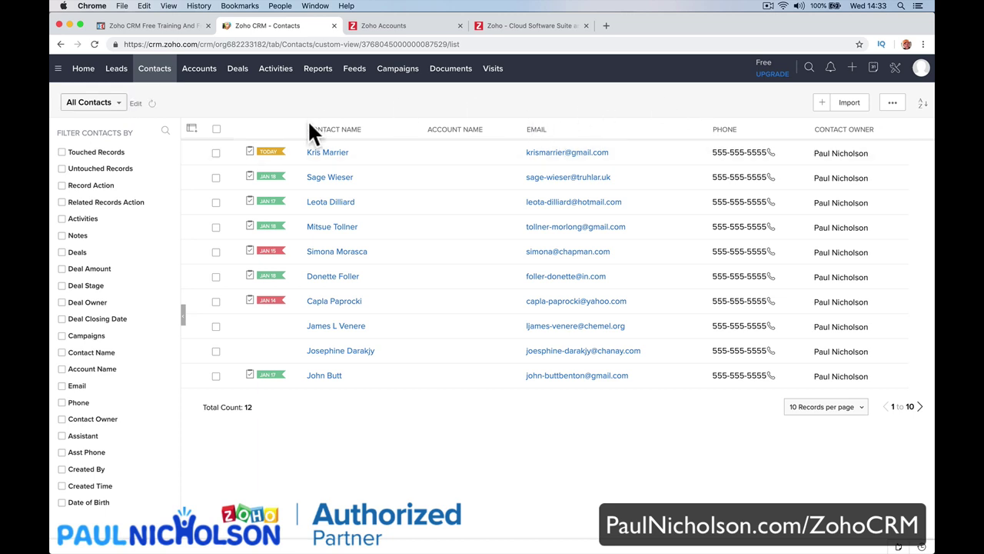
# Start a new contact from the Home quick-create menu with Lead Source External Referral.
pyautogui.click(821, 104)
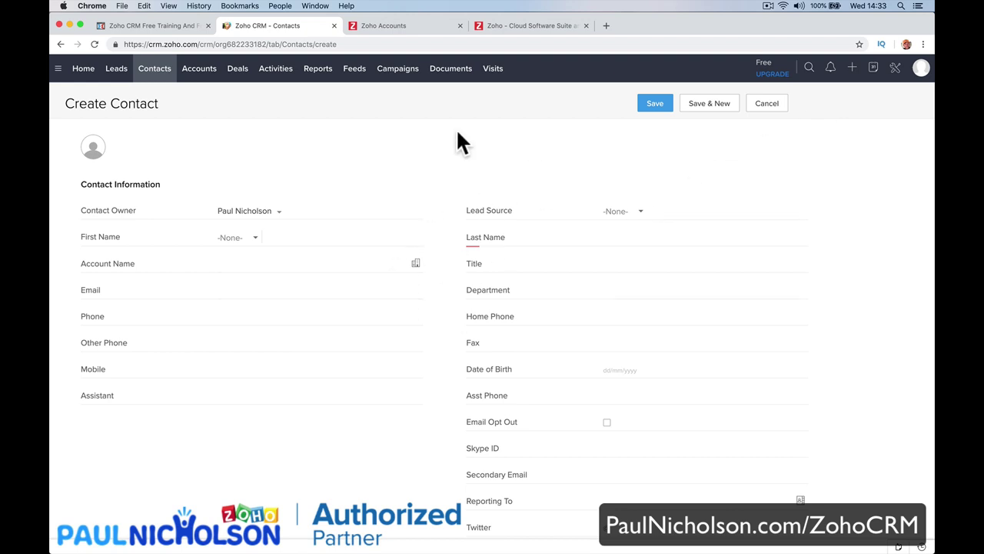
pyautogui.click(154, 71)
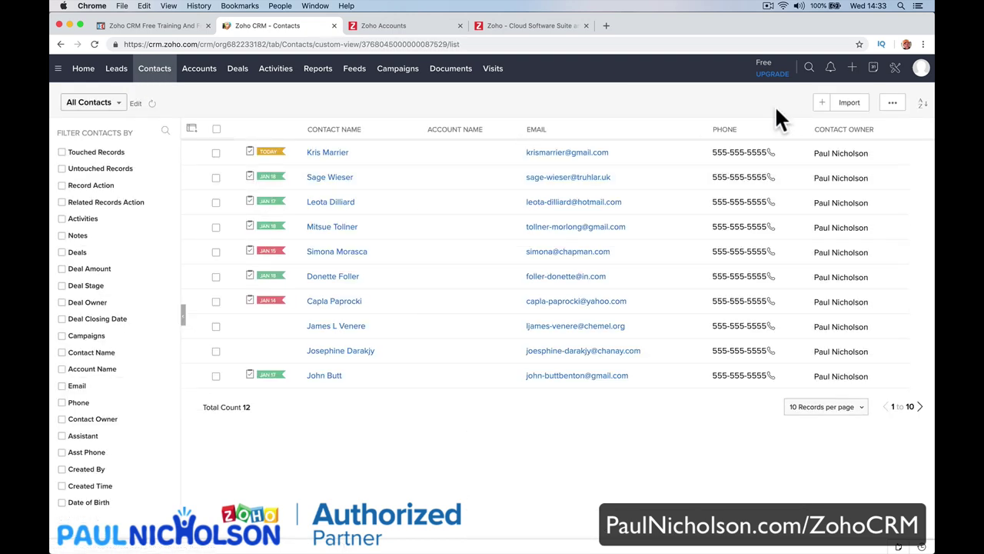
pyautogui.click(821, 104)
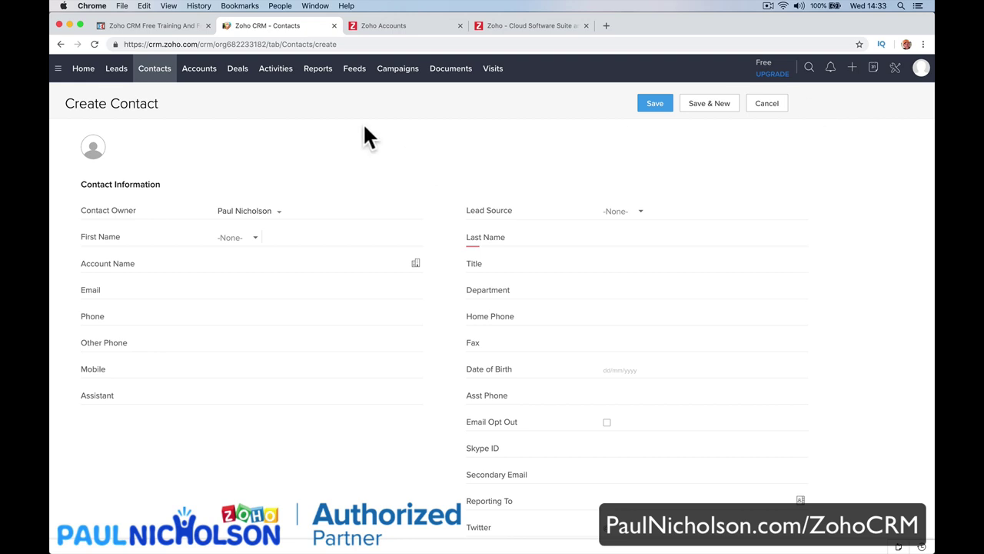
pyautogui.click(84, 71)
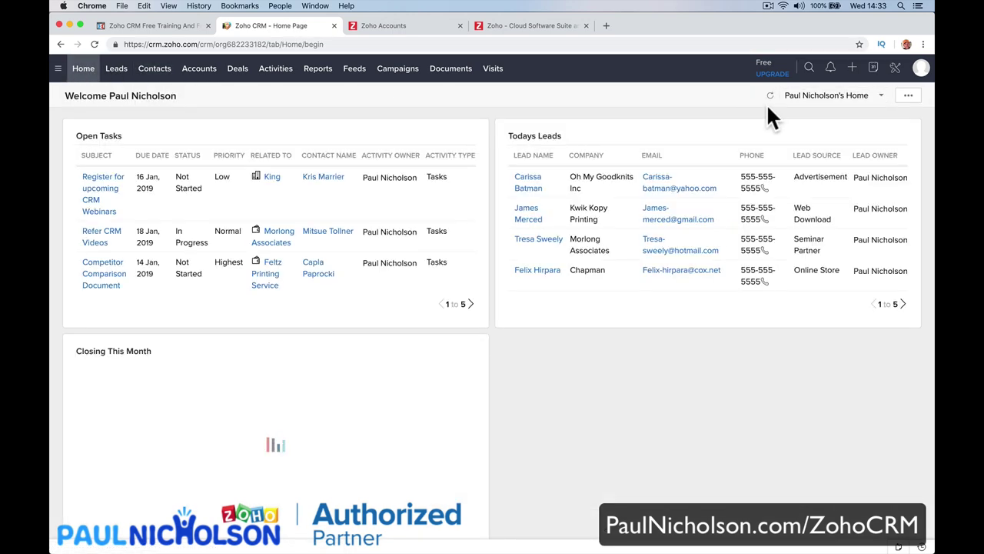
pyautogui.click(853, 70)
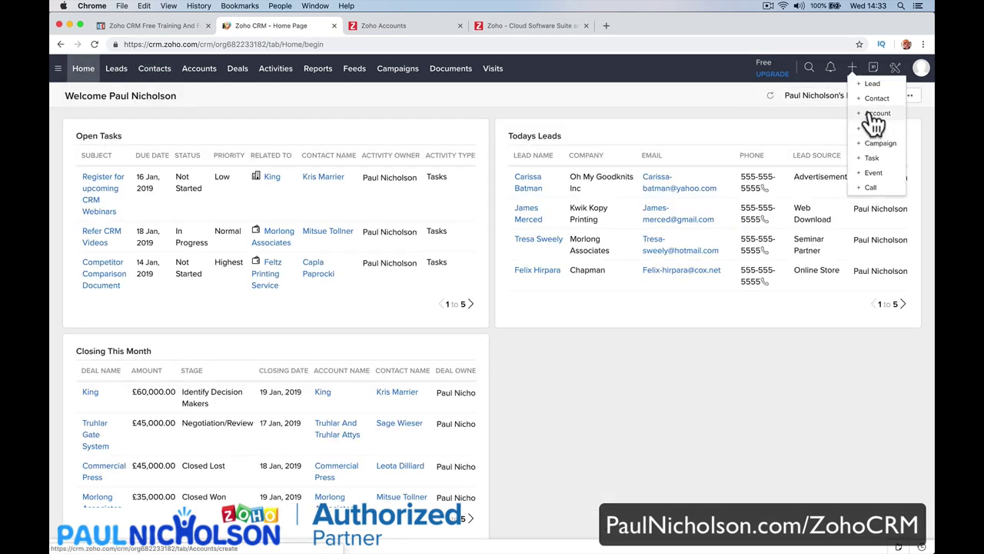
pyautogui.click(871, 106)
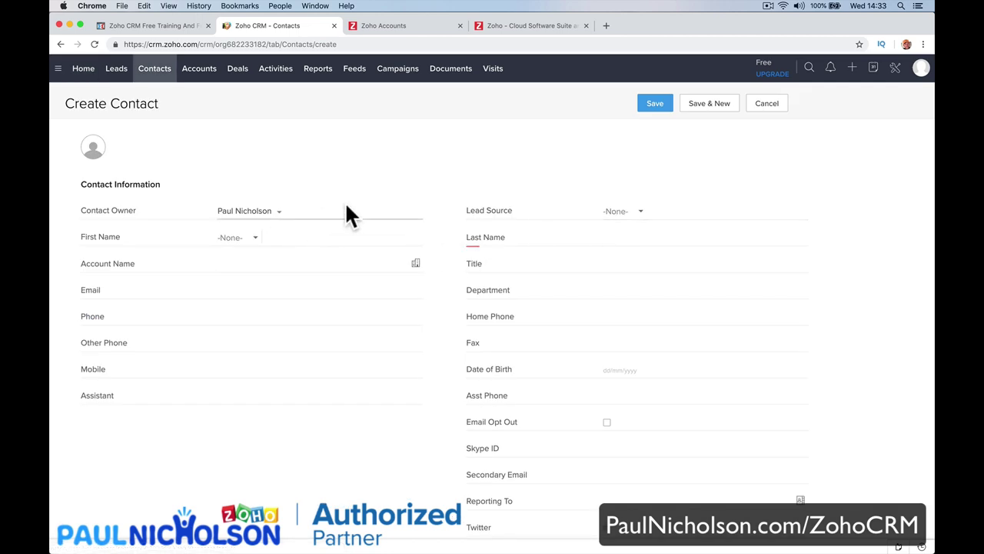
pyautogui.click(642, 211)
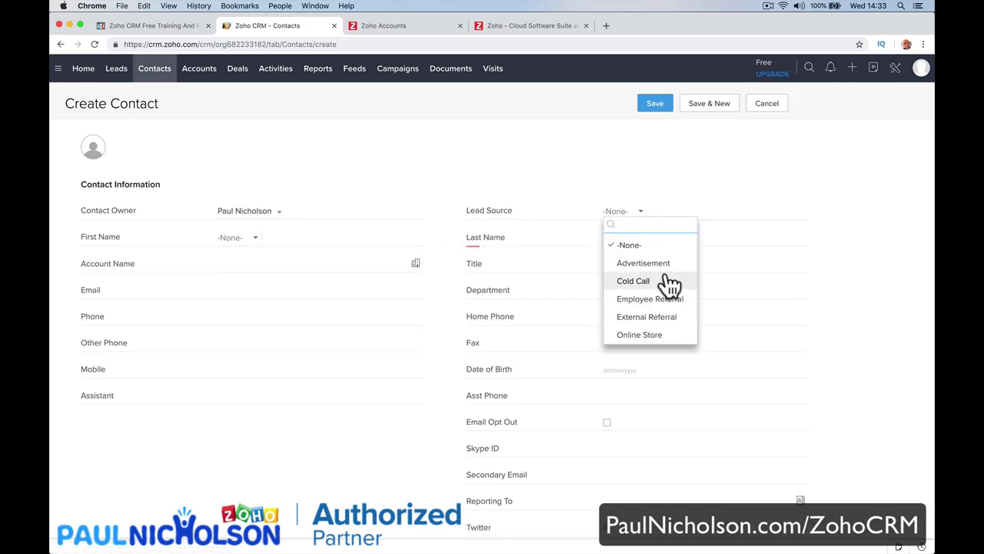
pyautogui.click(657, 317)
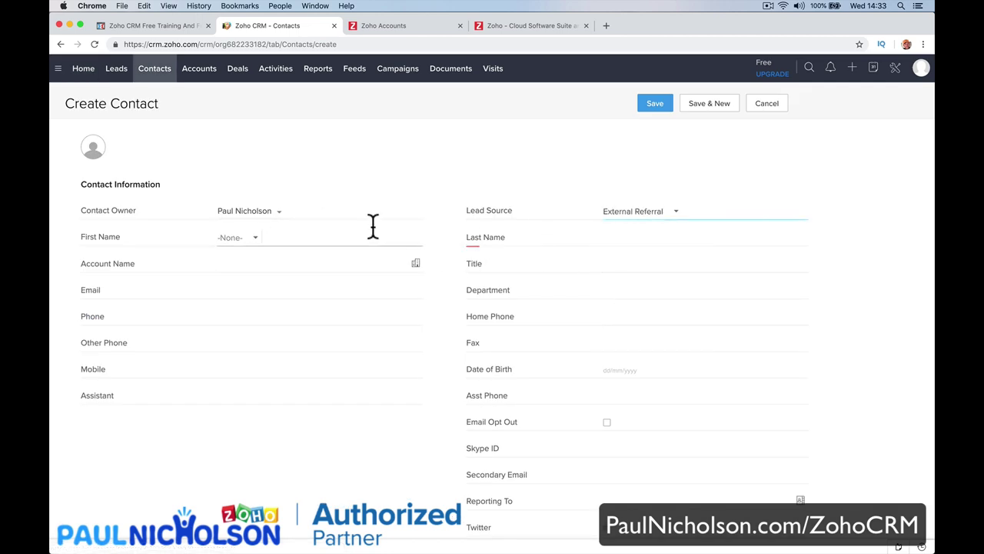
# Enter salutation Ms. and the contact's first and last name.
pyautogui.click(343, 239)
pyautogui.click(251, 239)
pyautogui.click(246, 308)
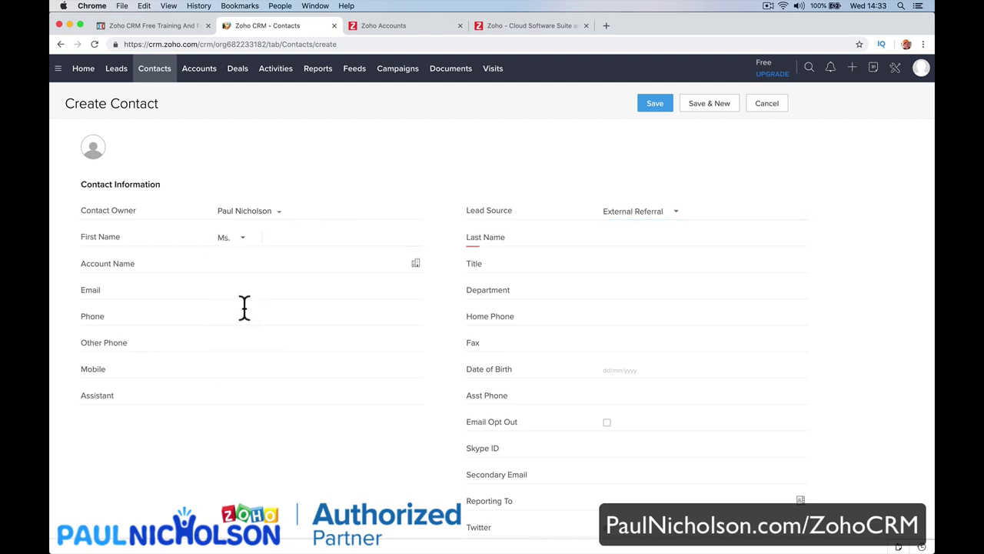
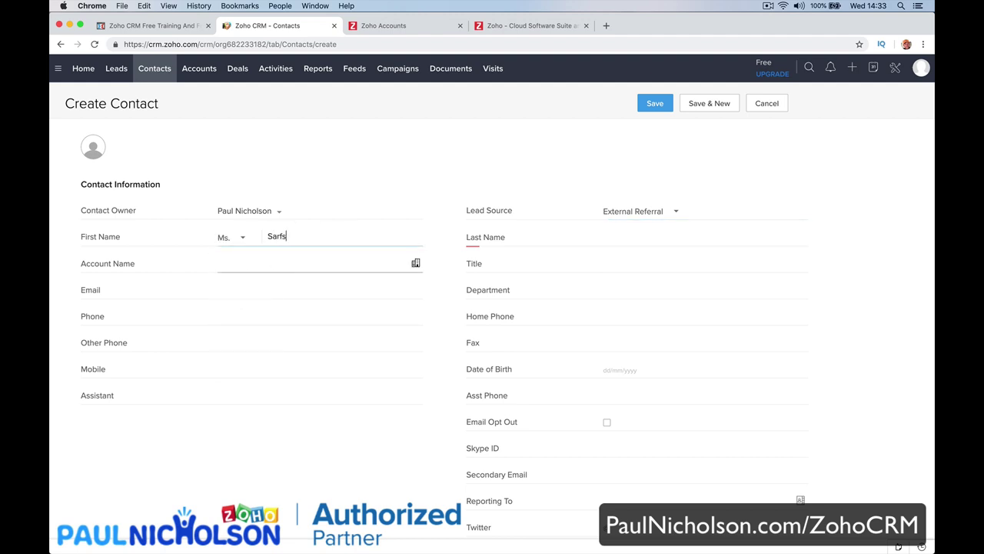
pyautogui.press('Tab')
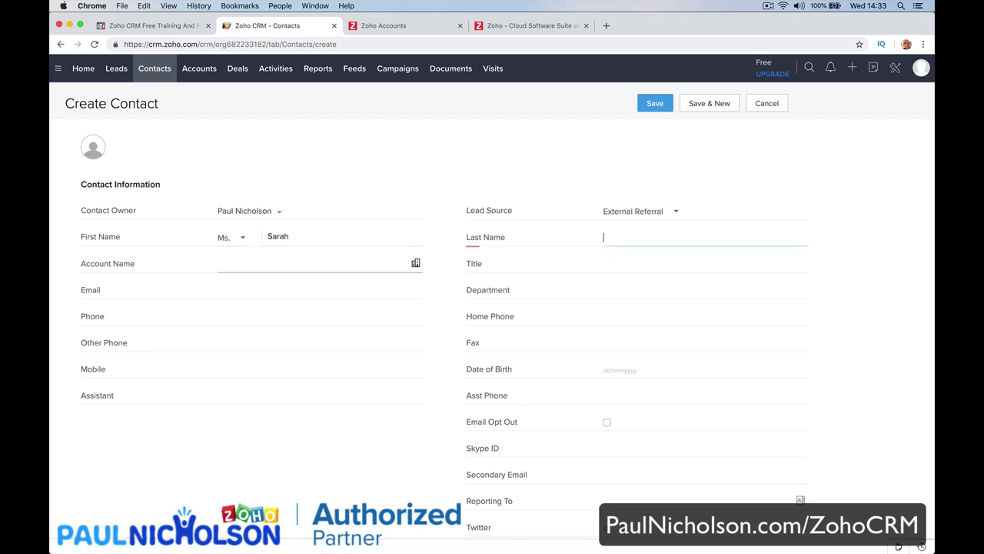
pyautogui.press('Tab')
# Link account Morlong Associates, then enter title Sales Manager, the contact's email and department Sales.
pyautogui.click(415, 263)
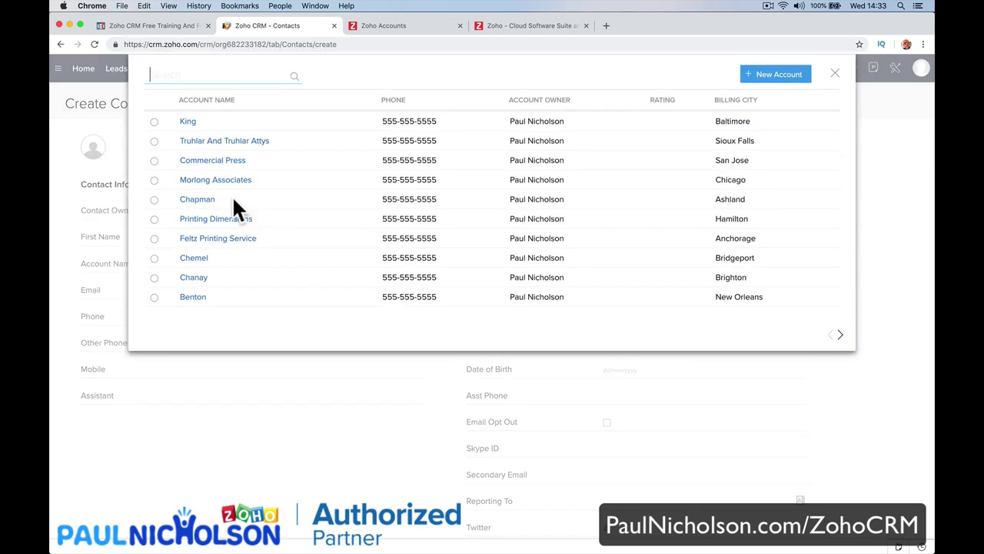
pyautogui.click(216, 180)
pyautogui.click(610, 264)
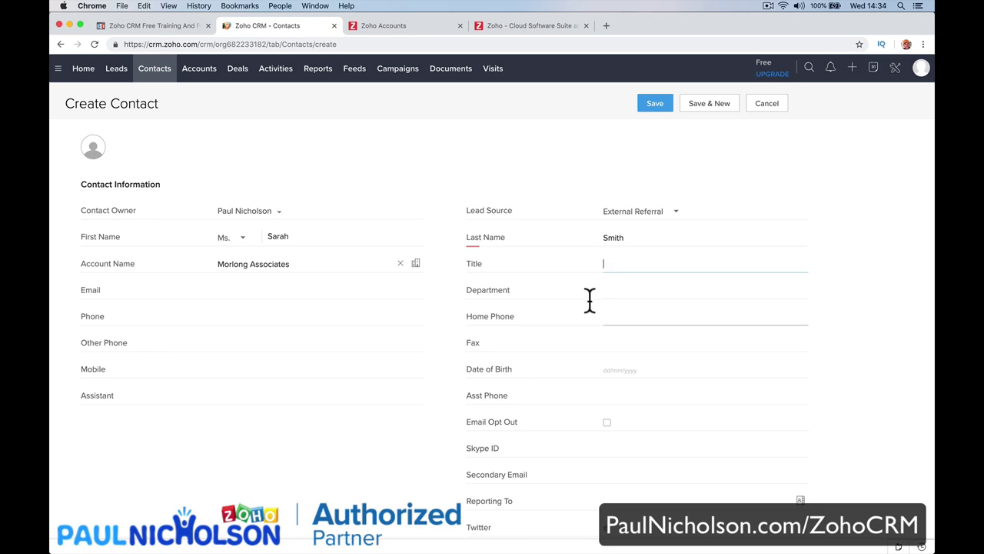
pyautogui.write('Sales Manager')
pyautogui.press('Tab')
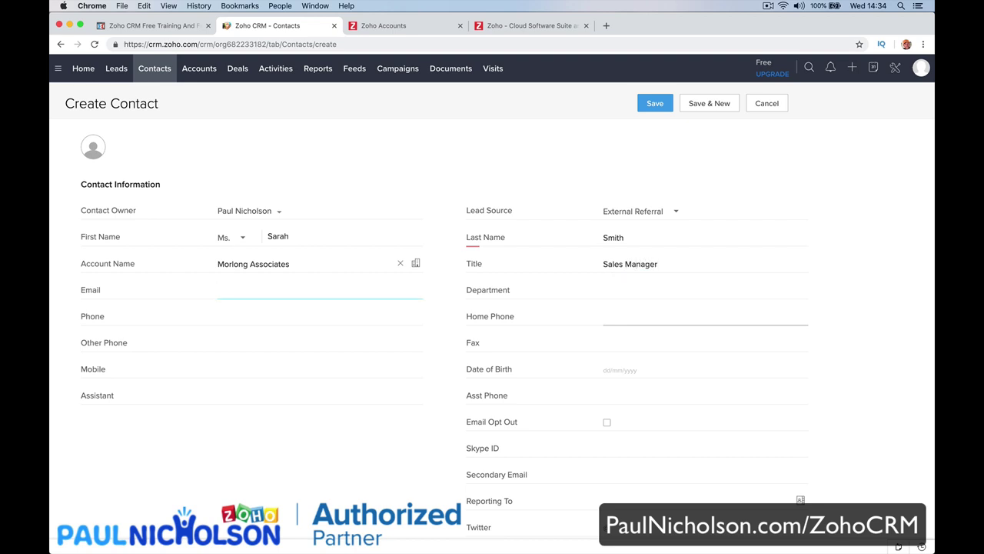
pyautogui.press('Tab')
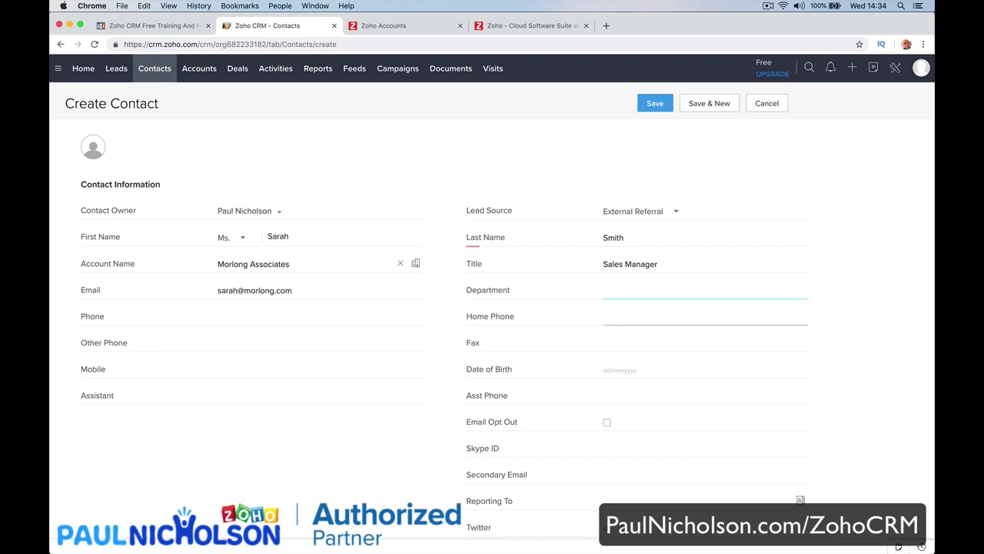
pyautogui.write('Sales')
pyautogui.press('Tab')
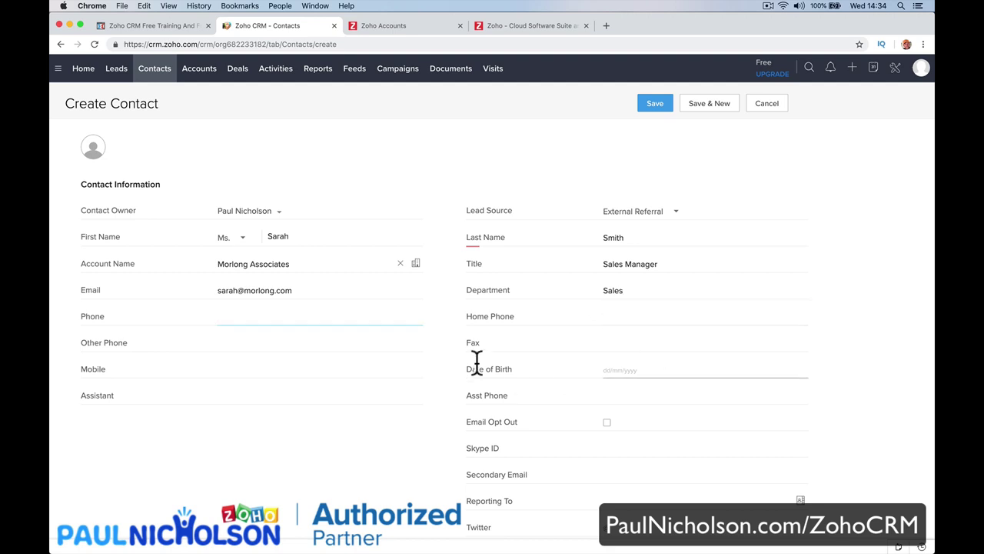
# Add the contact's Twitter handle and save the new contact.
pyautogui.scroll(-3, 507, 367)
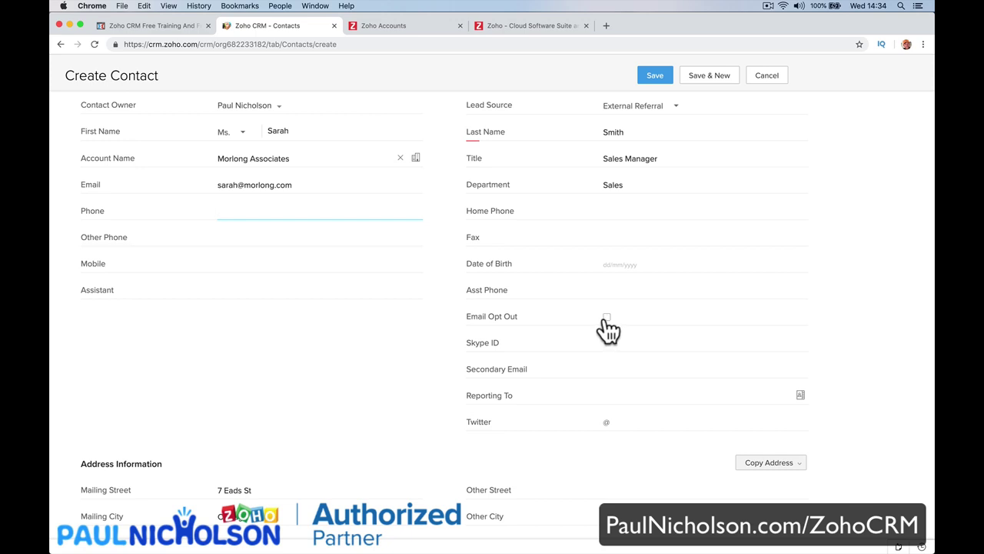
pyautogui.scroll(-3, 605, 327)
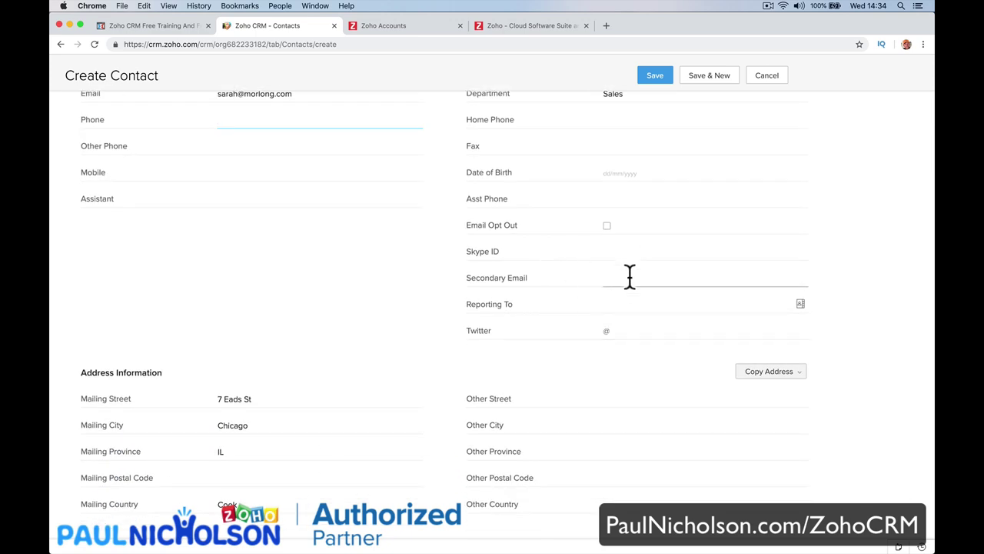
pyautogui.click(622, 331)
pyautogui.write('morlong')
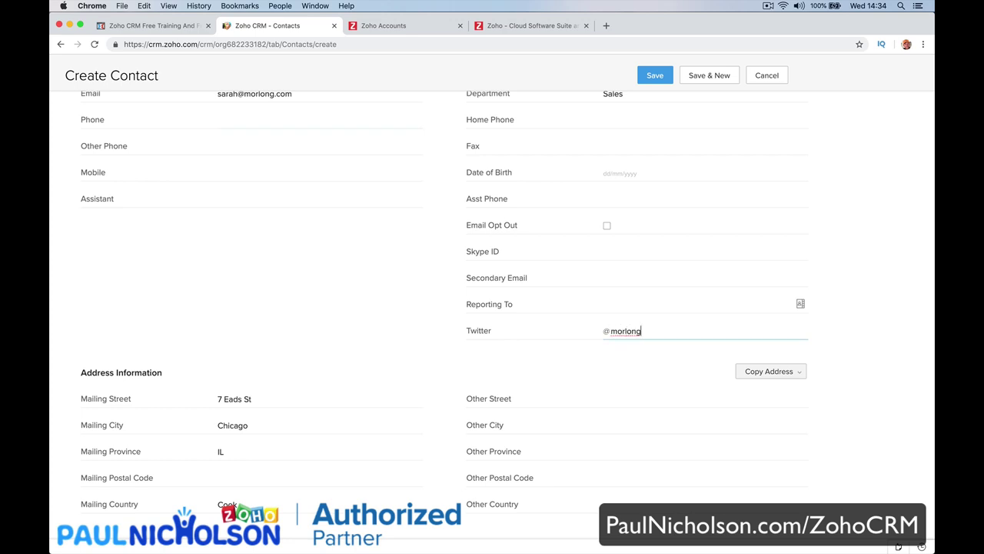
pyautogui.press('BackSpace')
pyautogui.press('BackSpace')
pyautogui.press('BackSpace')
pyautogui.press('BackSpace')
pyautogui.press('BackSpace')
pyautogui.press('BackSpace')
pyautogui.write('paulnicholson')
pyautogui.scroll(-5, 482, 459)
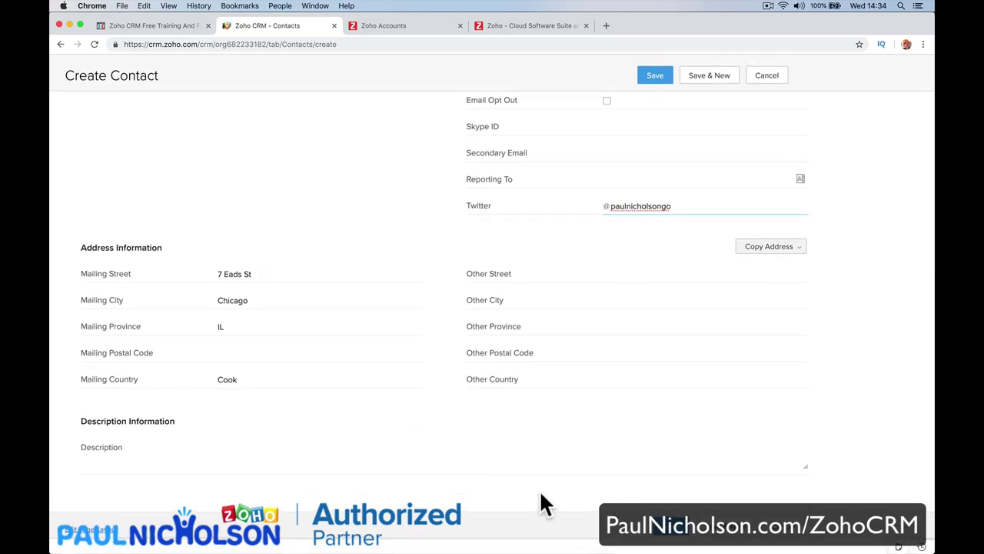
pyautogui.press('Return')
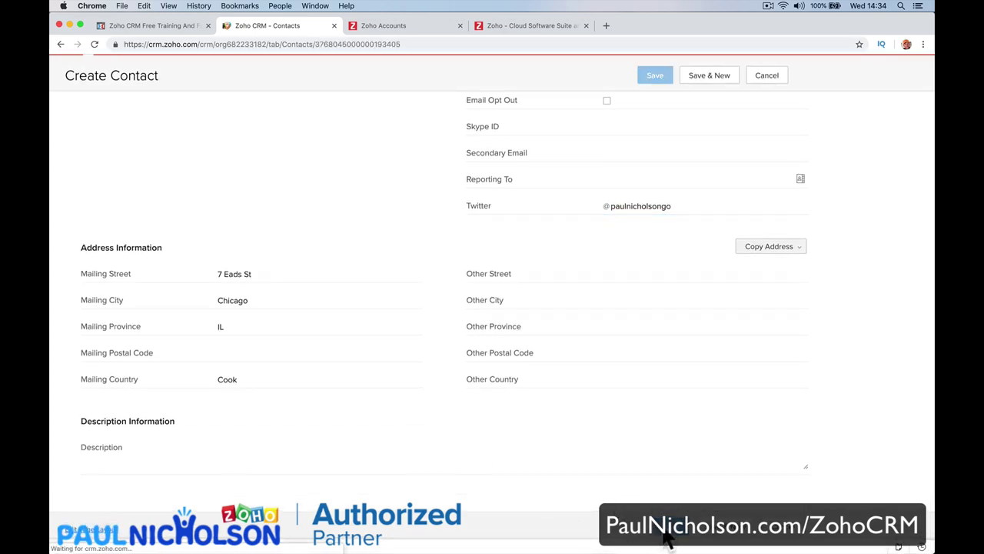
pyautogui.scroll(-10, 604, 396)
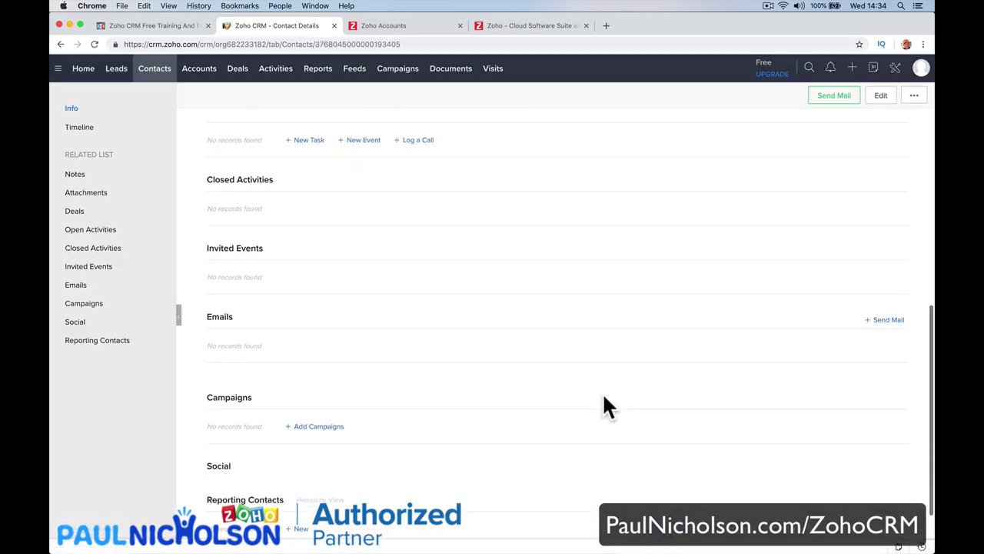
pyautogui.scroll(10, 603, 398)
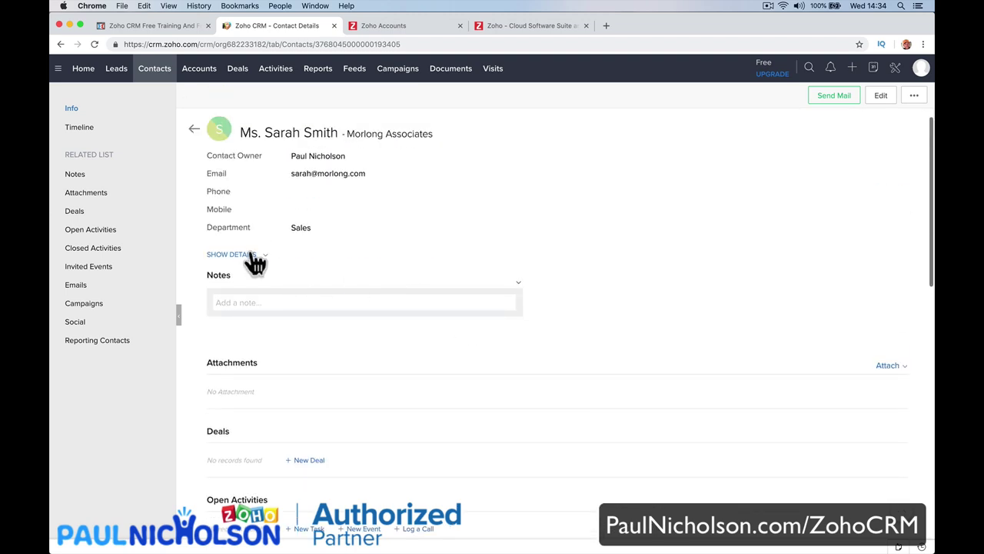
pyautogui.click(252, 256)
pyautogui.scroll(-3, 293, 334)
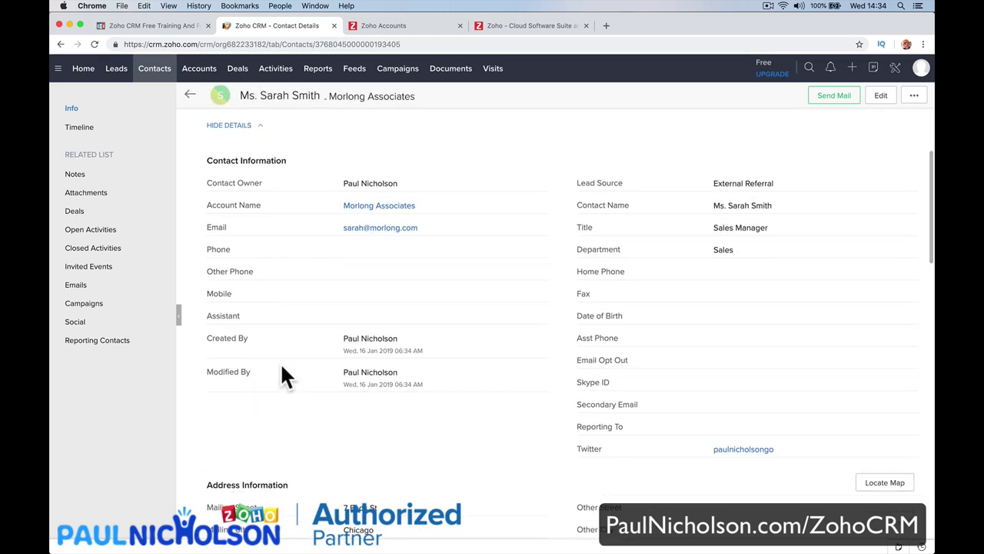
pyautogui.scroll(-3, 308, 361)
pyautogui.scroll(2, 339, 358)
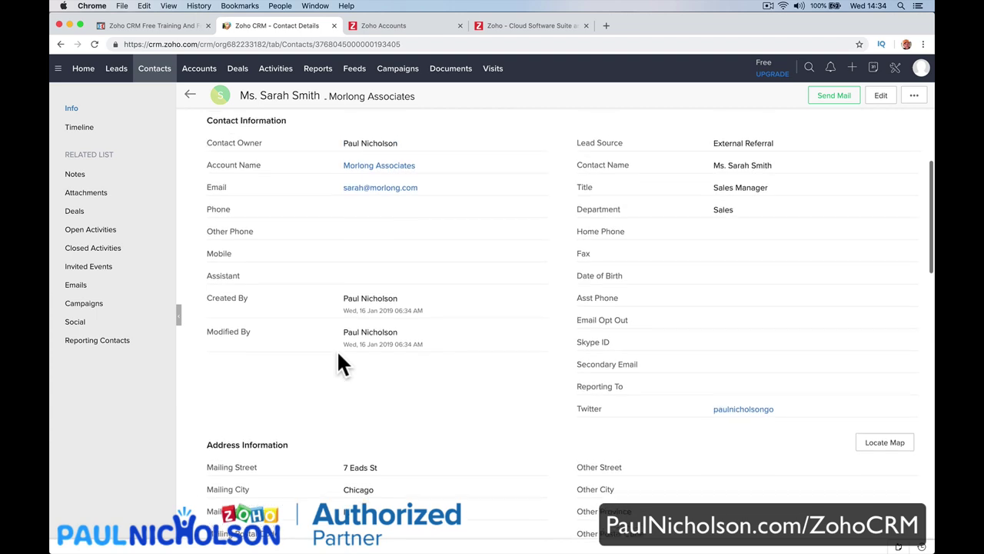
pyautogui.click(760, 412)
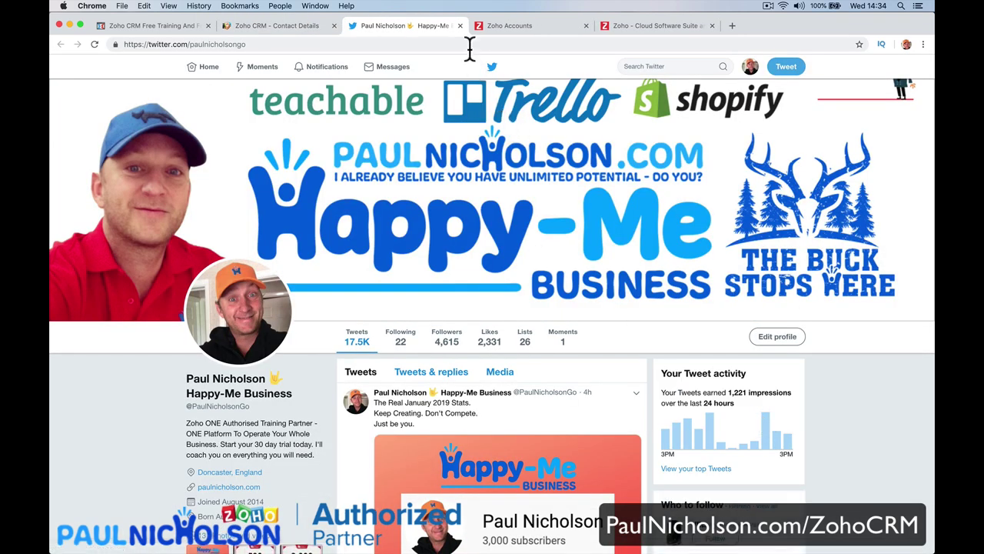
pyautogui.click(460, 27)
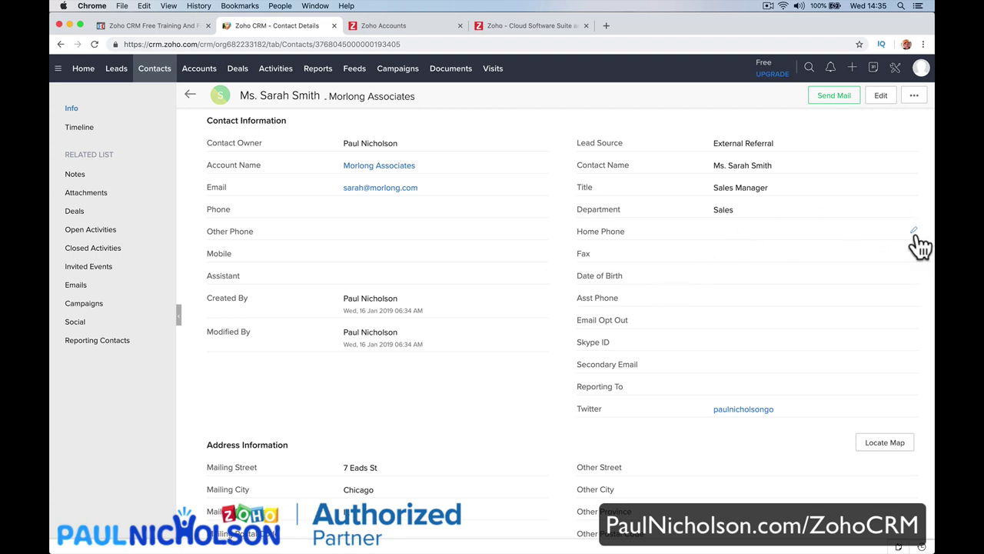
# Open the contact's full edit form, then leave it for the All Contacts list.
pyautogui.click(914, 232)
pyautogui.click(881, 97)
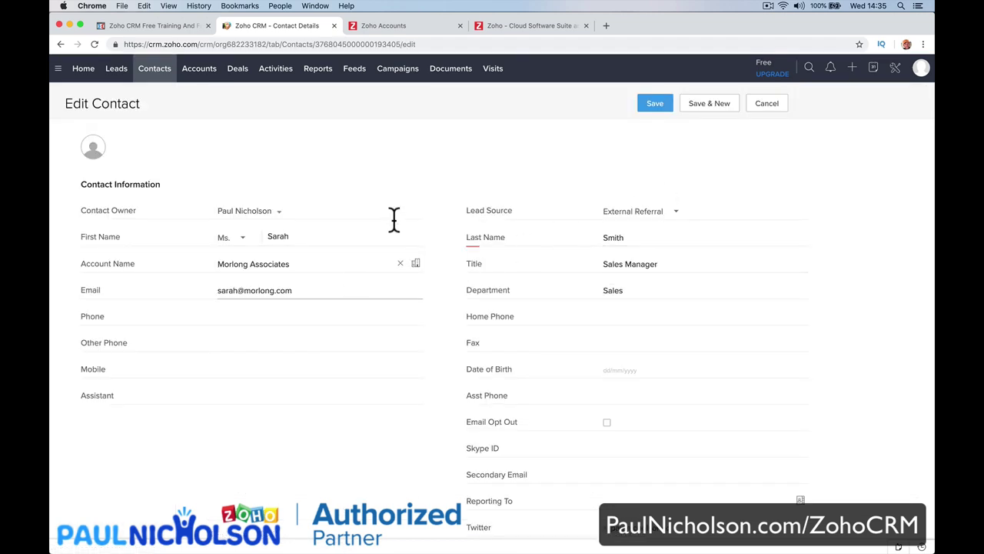
pyautogui.click(158, 77)
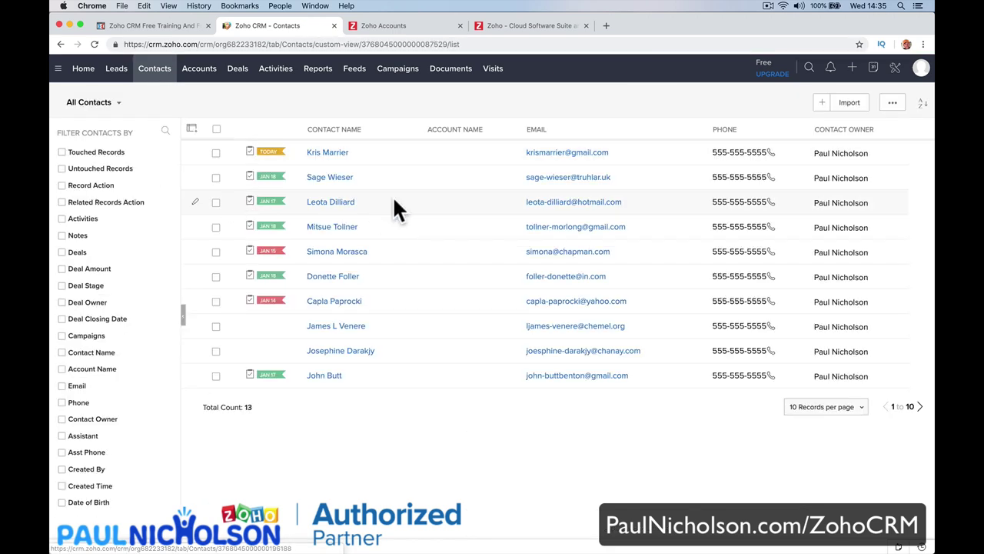
# Start an Import Contacts, cancel the file selection, and go back without importing.
pyautogui.click(849, 111)
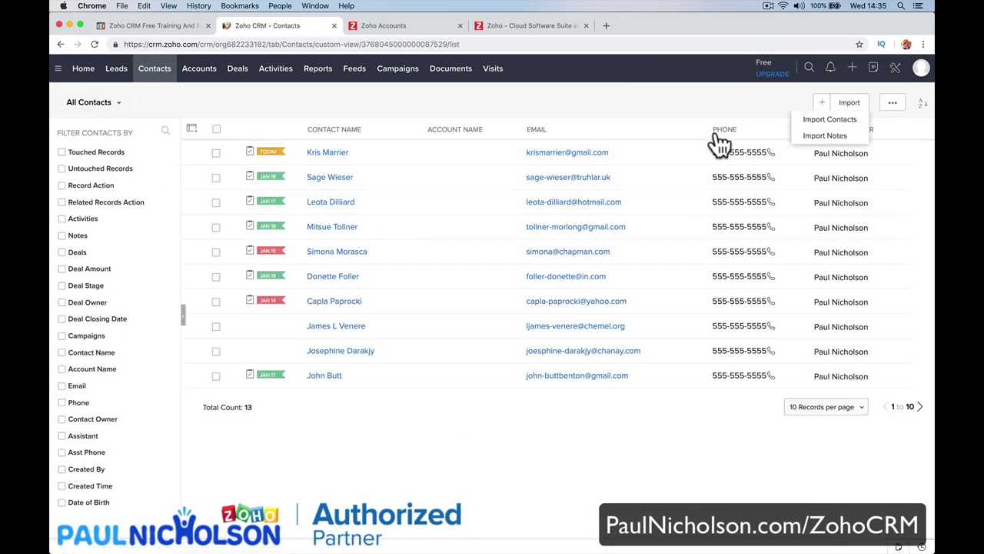
pyautogui.click(817, 125)
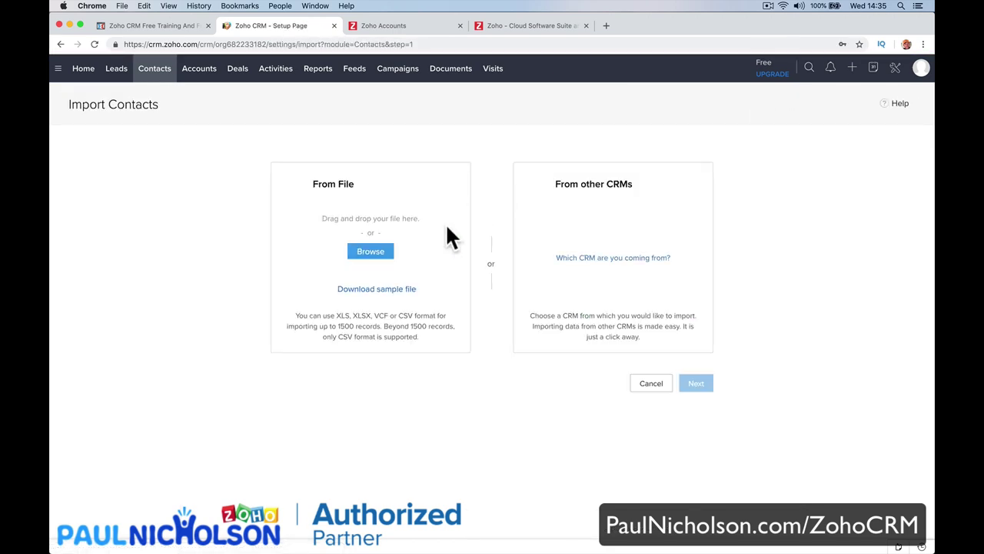
pyautogui.click(386, 255)
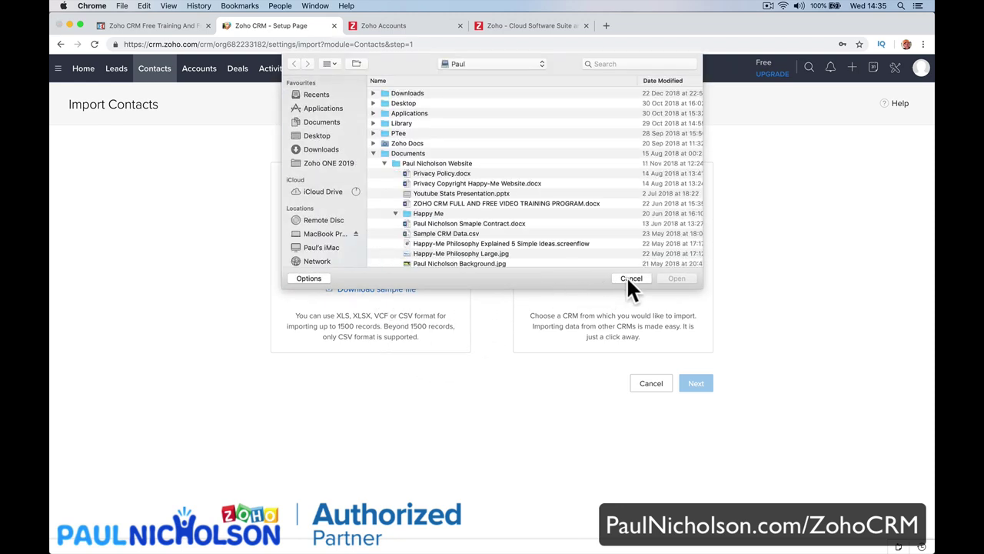
pyautogui.click(629, 277)
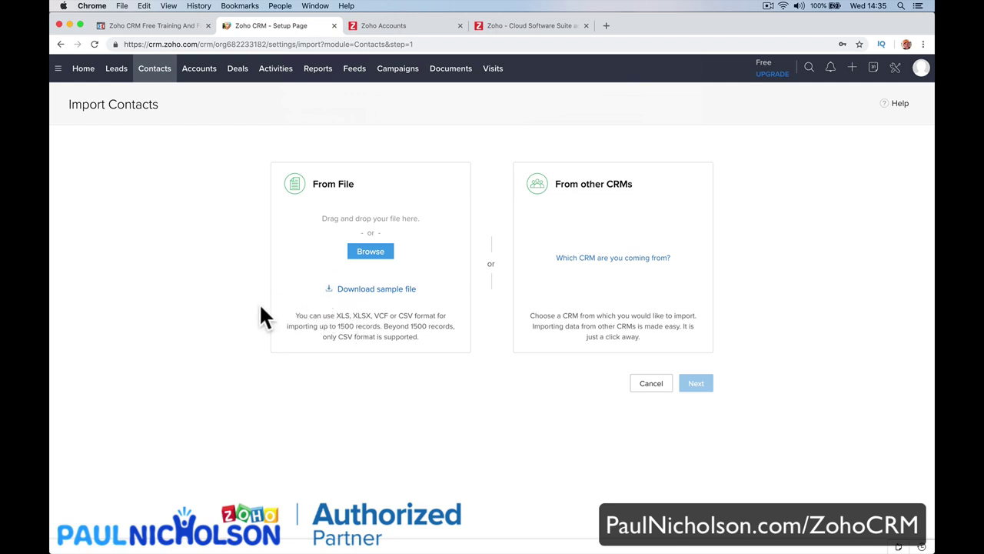
pyautogui.hscroll(-5, 259, 304)
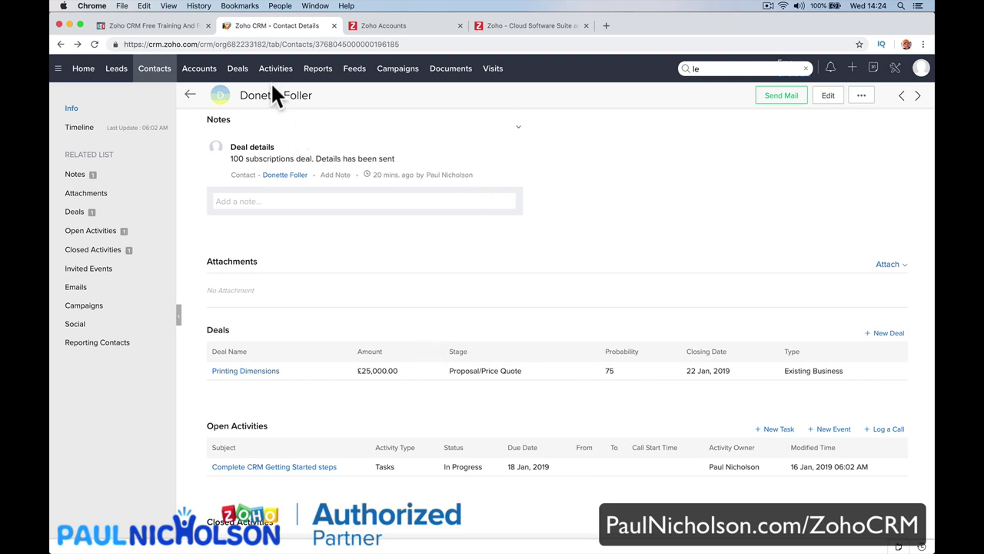
# Switch to the Deals module to list all 12 deals.
pyautogui.click(238, 71)
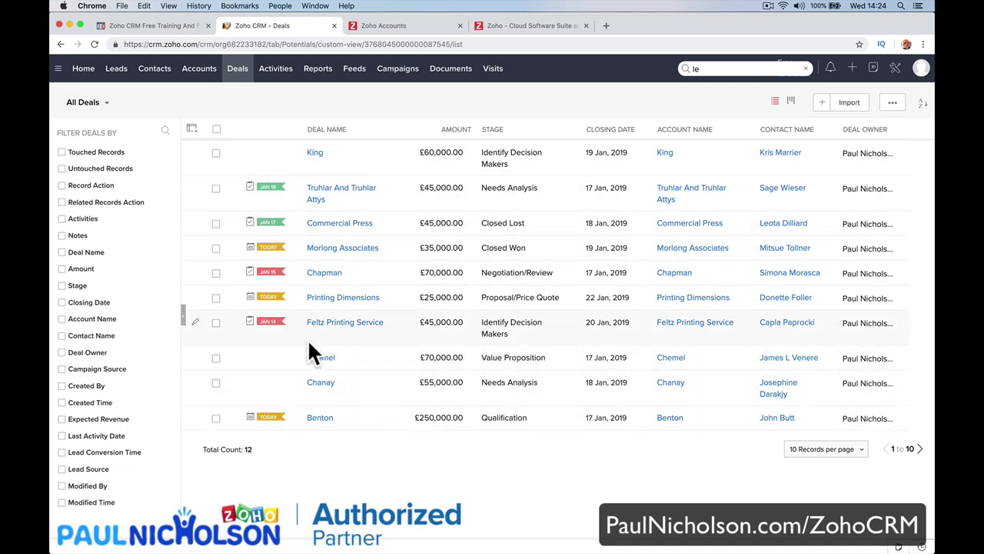
# In Kanban view, drag the CCTV System deal through the stages into Proposal/Price Quote.
pyautogui.click(790, 101)
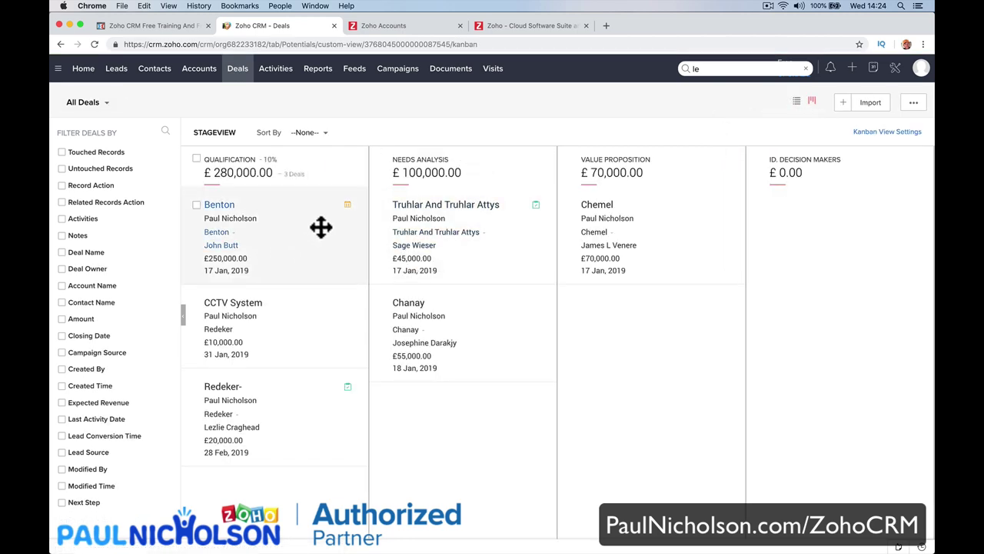
pyautogui.hscroll(10, 477, 192)
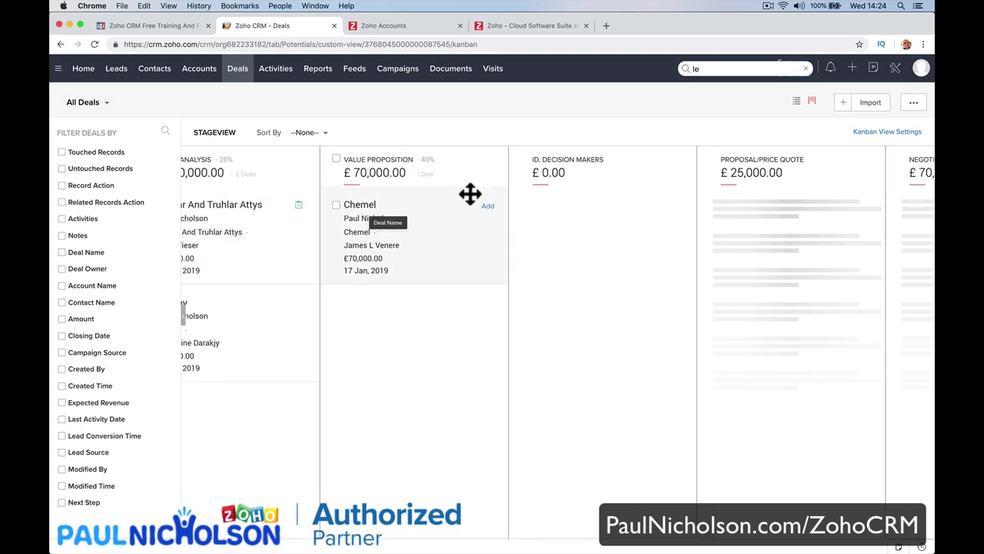
pyautogui.hscroll(7, 470, 194)
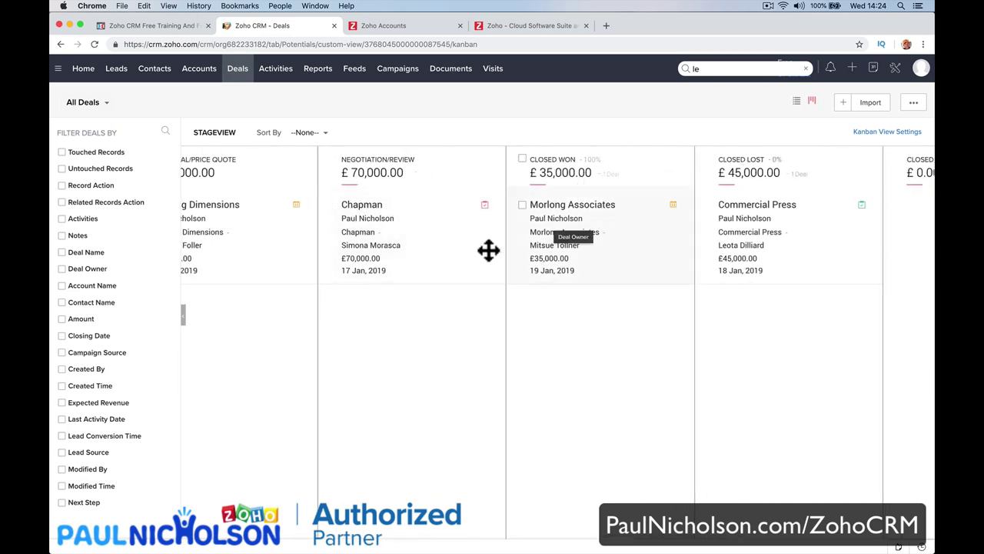
pyautogui.hscroll(-17, 487, 248)
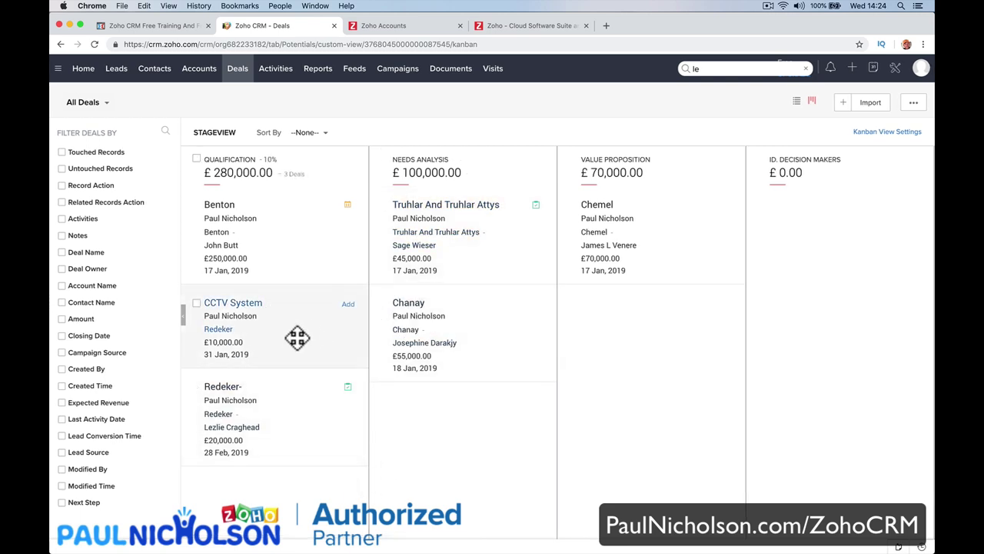
pyautogui.moveTo(292, 336); pyautogui.dragTo(592, 375)
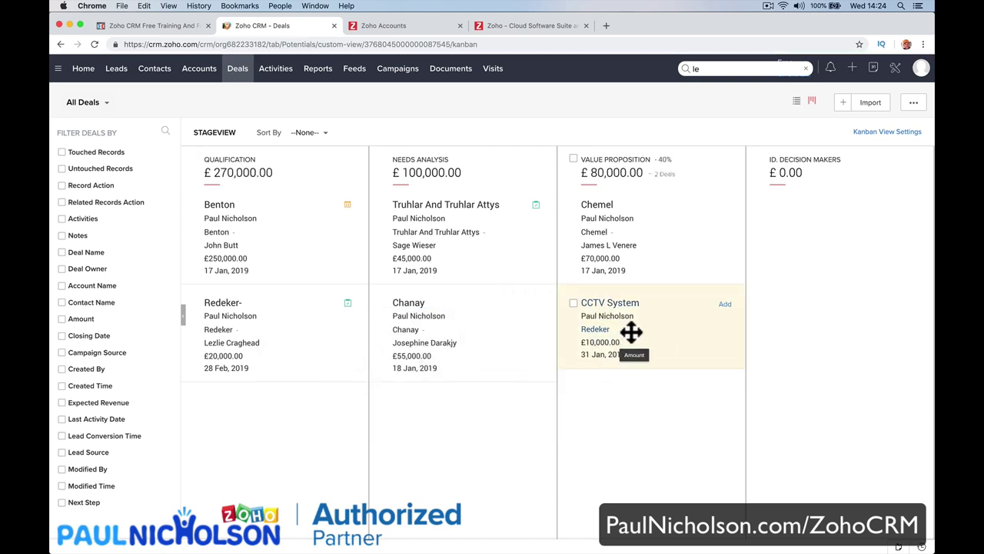
pyautogui.moveTo(630, 332); pyautogui.dragTo(799, 231)
pyautogui.hscroll(5, 591, 349)
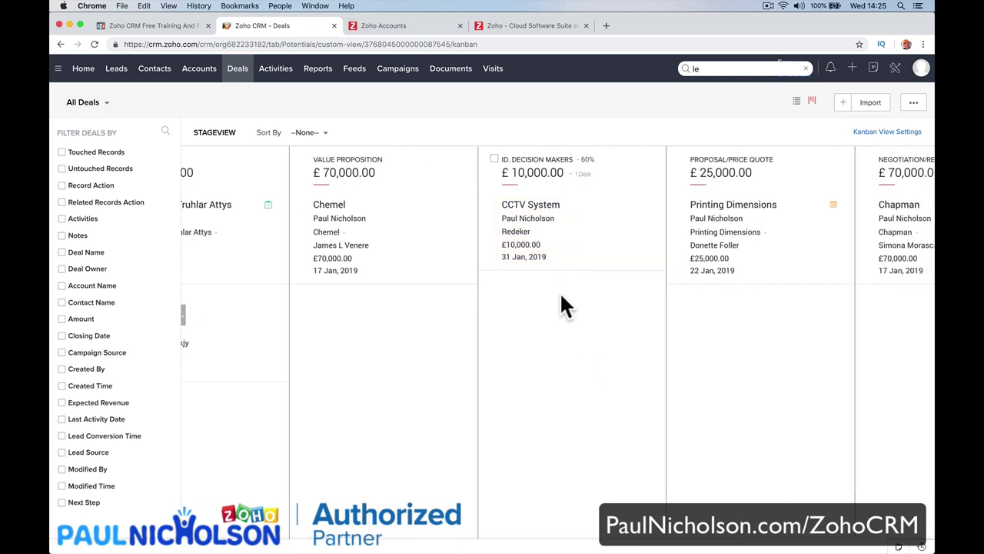
pyautogui.moveTo(595, 222); pyautogui.dragTo(716, 328)
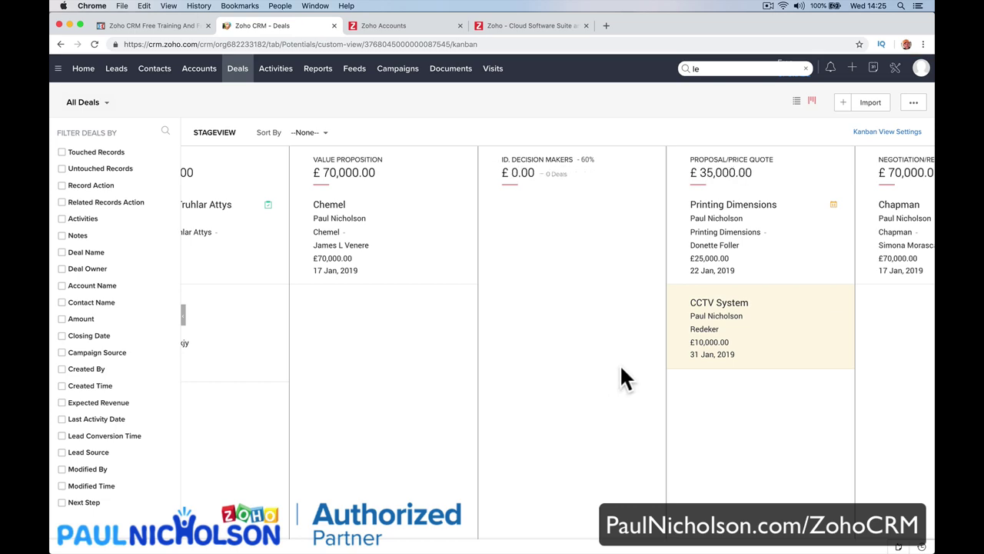
# Open the Truhlar And Truhlar Attys deal card's details.
pyautogui.hscroll(-3, 621, 367)
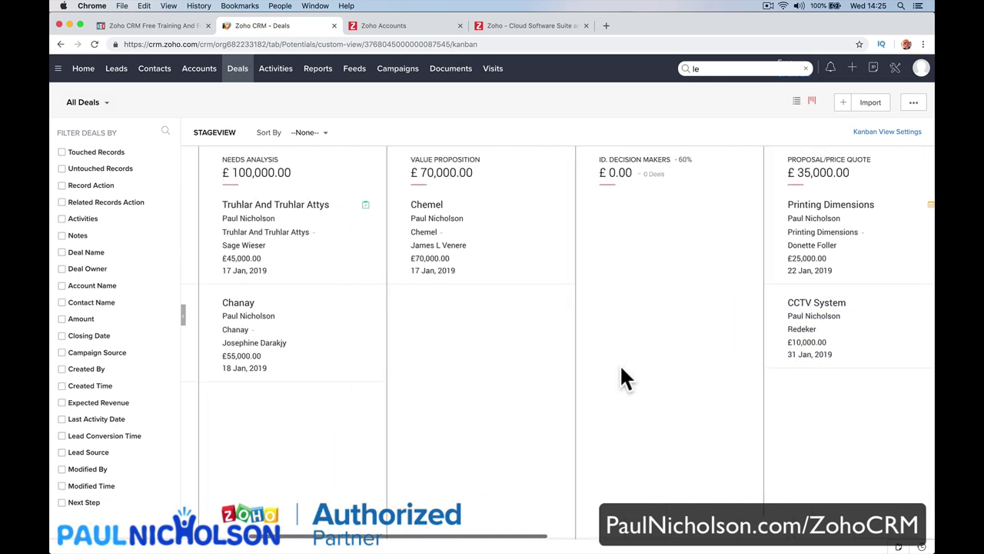
pyautogui.hscroll(3, 620, 364)
pyautogui.hscroll(-5, 459, 330)
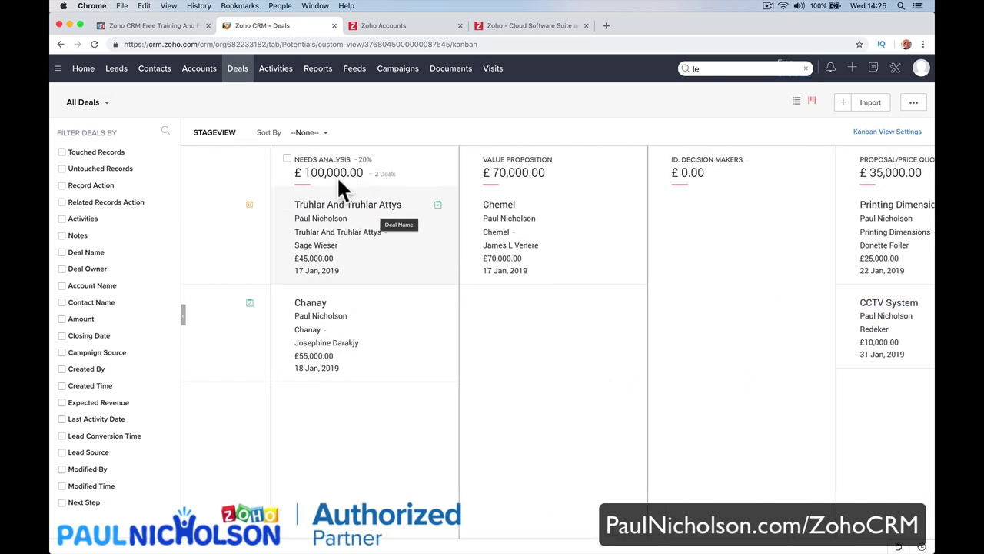
pyautogui.click(334, 205)
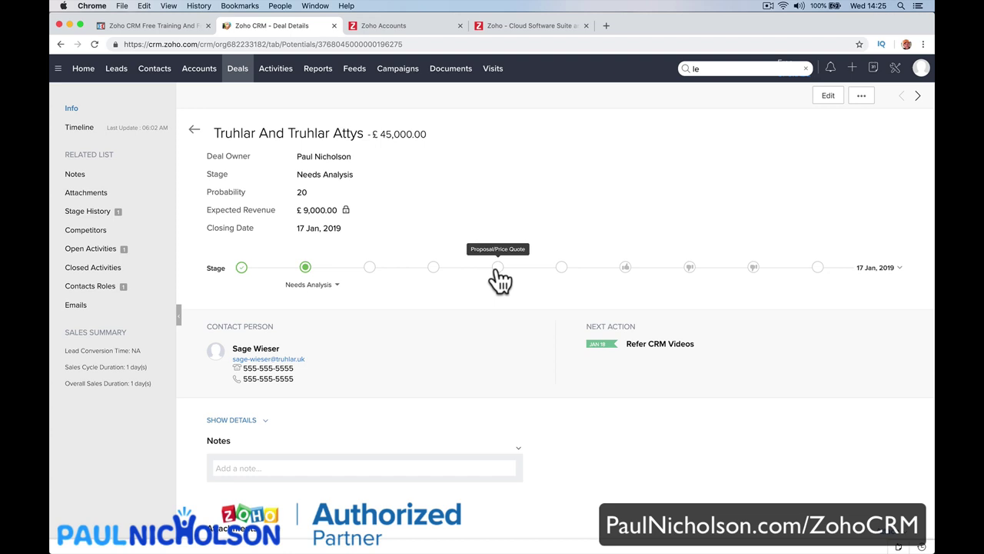
# Move the Truhlar deal to Negotiation/Review and begin a note starting 'Need to'.
pyautogui.click(561, 268)
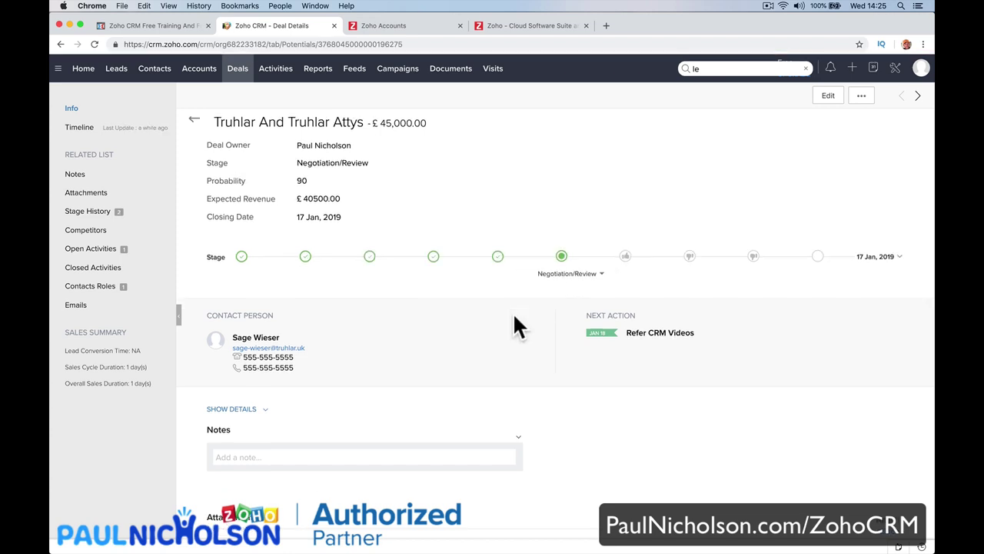
pyautogui.scroll(-3, 513, 322)
pyautogui.click(447, 331)
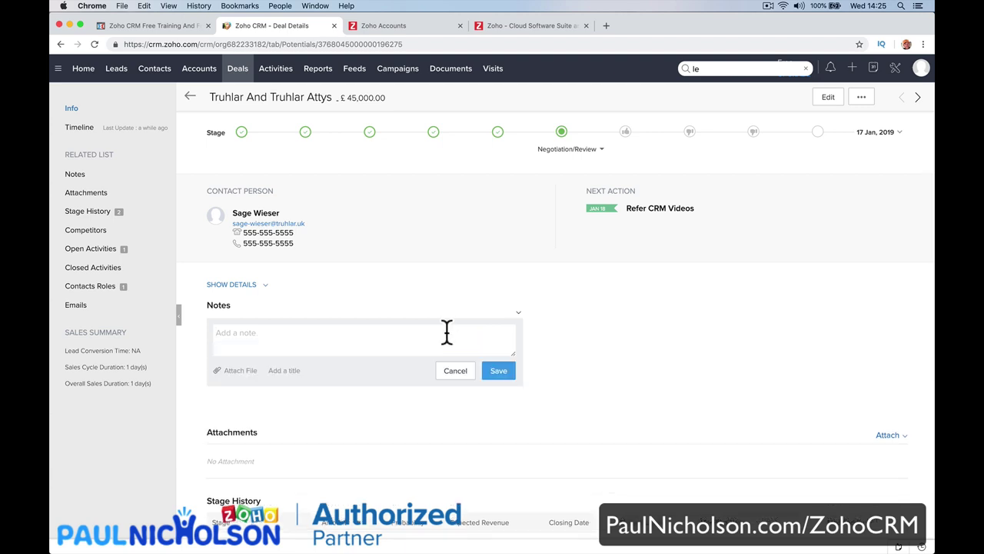
pyautogui.write('Need to find part numbers.')
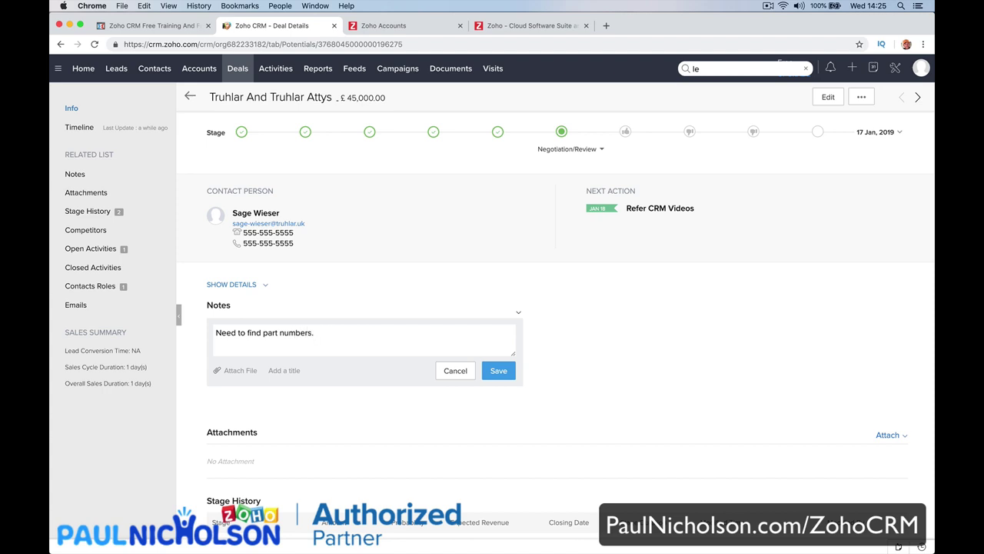
# Replace the draft with the note 'Wants a new gate system.' and save it.
pyautogui.tripleClick(466, 336)
pyautogui.write('Wants a new gate s')
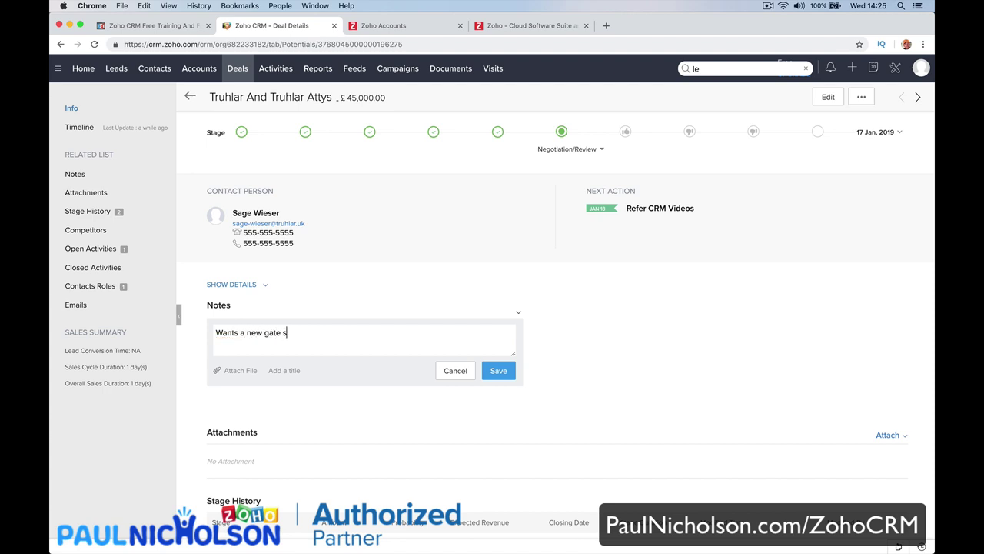
pyautogui.write('ystem.')
pyautogui.click(501, 372)
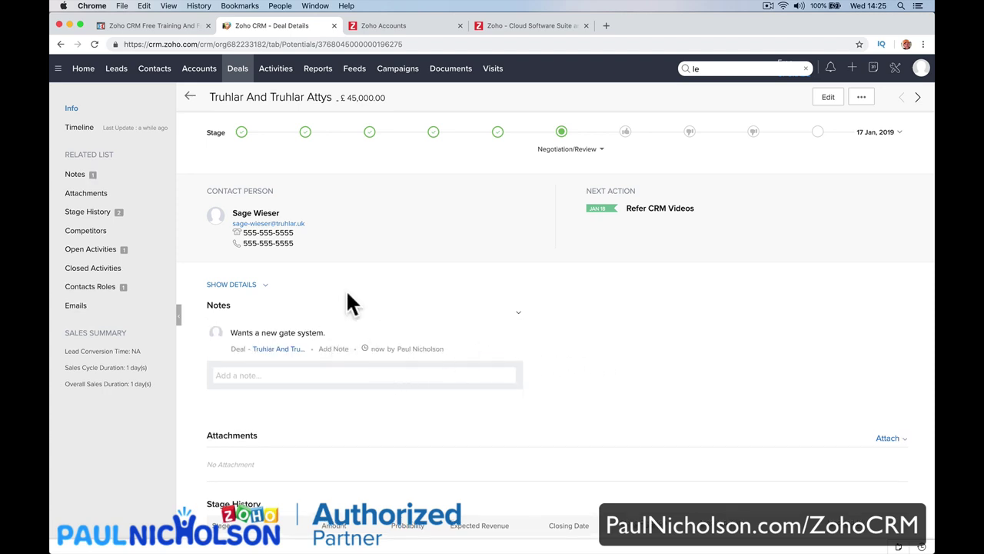
# Add and save a second note, 'Old gat rusted out.'.
pyautogui.click(321, 375)
pyautogui.write('Old gat rusted out.')
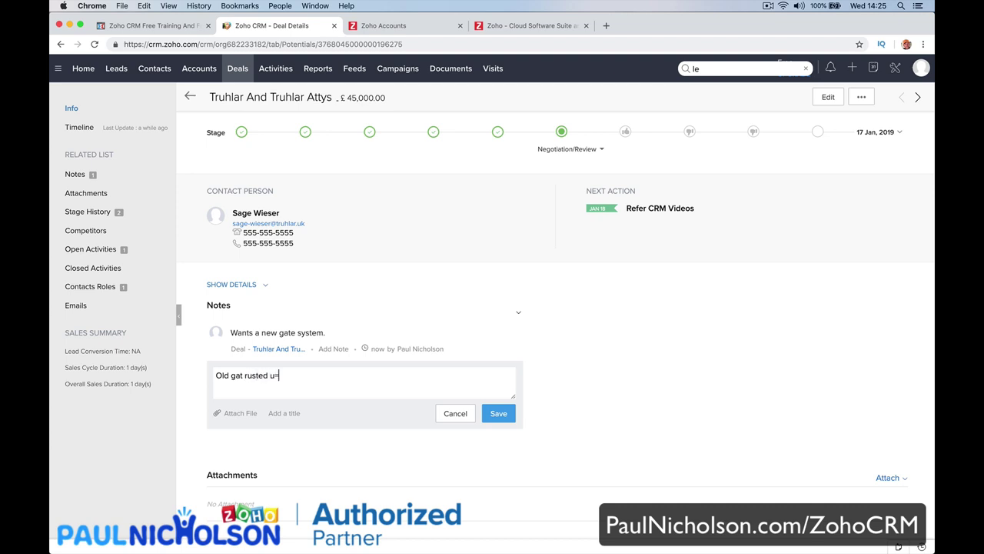
pyautogui.click(499, 415)
pyautogui.scroll(2, 462, 300)
pyautogui.scroll(2, 460, 294)
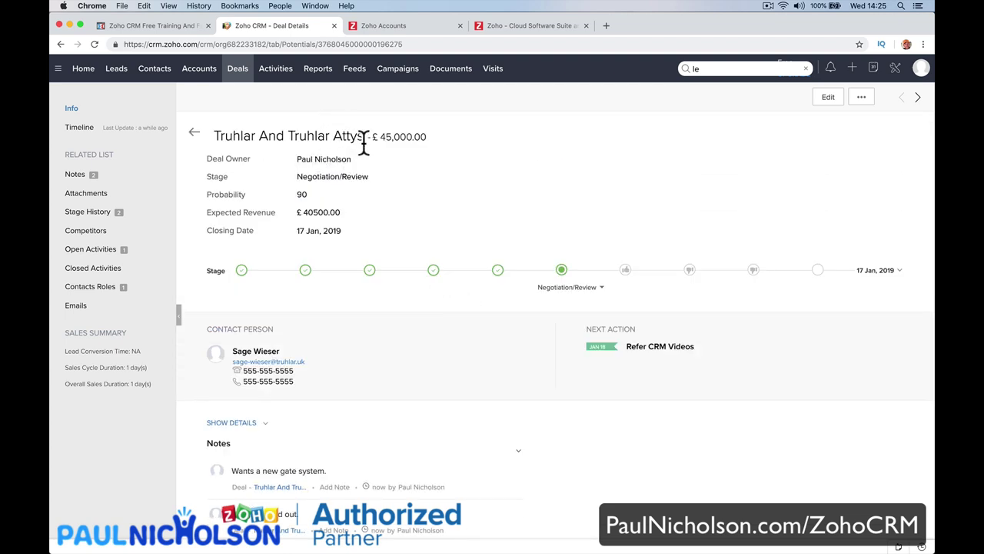
# Rename the deal from 'Truhlar And Truhlar Attys' to 'Truhlar Gate System' and save it.
pyautogui.click(827, 98)
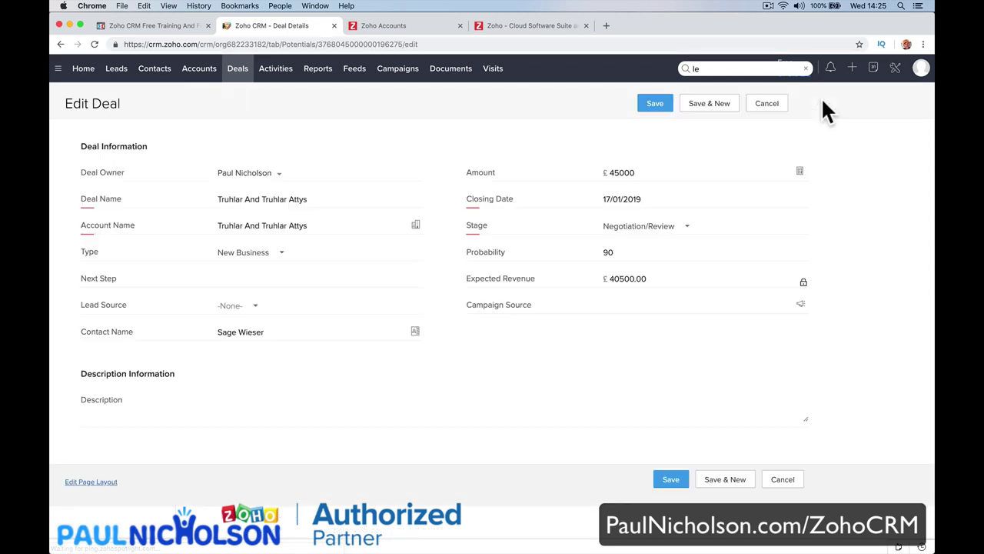
pyautogui.click(322, 198)
pyautogui.moveTo(244, 198); pyautogui.dragTo(334, 194)
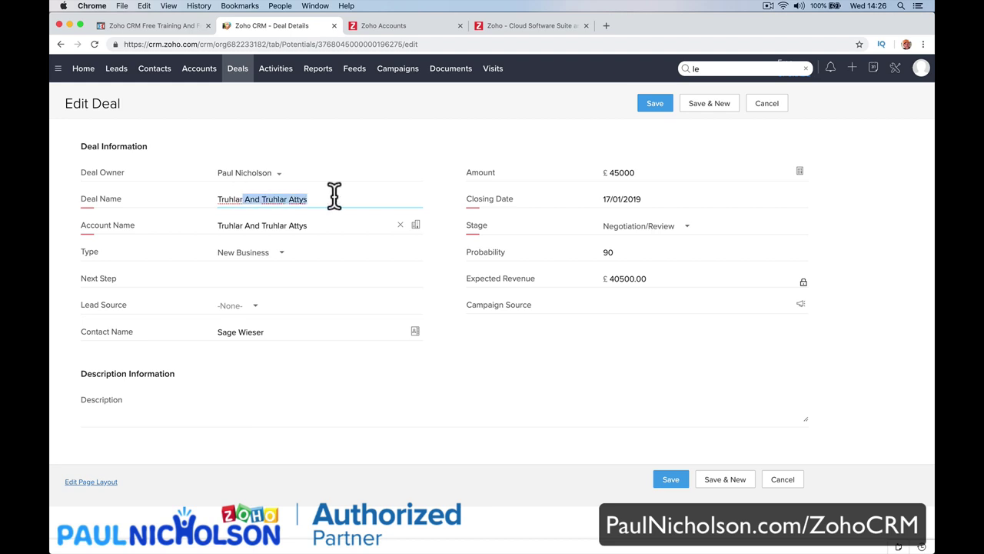
pyautogui.press('BackSpace')
pyautogui.write('Gate S')
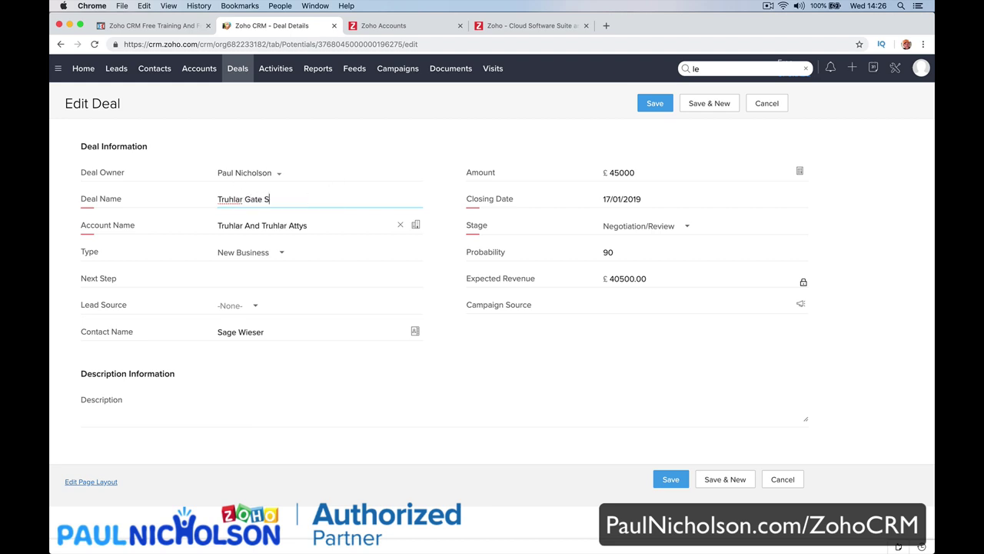
pyautogui.write('ystem')
pyautogui.click(670, 480)
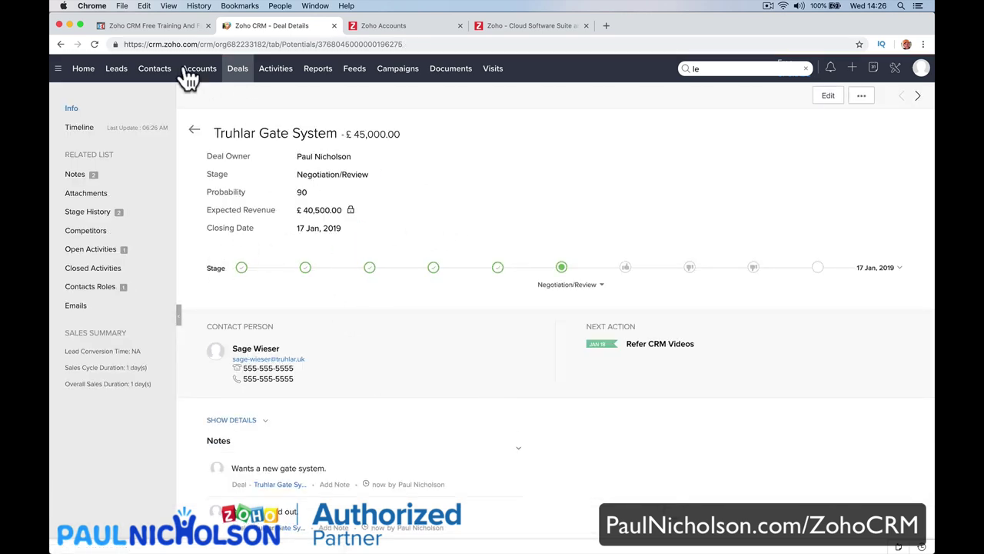
# Try creating a new contact from the + quick-create menu.
pyautogui.click(853, 71)
pyautogui.click(873, 100)
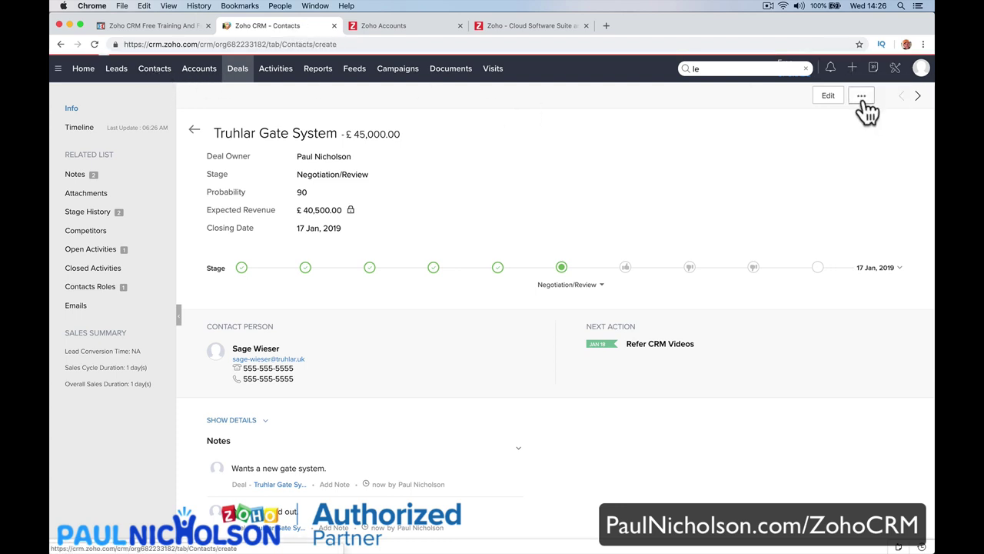
pyautogui.scroll(-5, 600, 325)
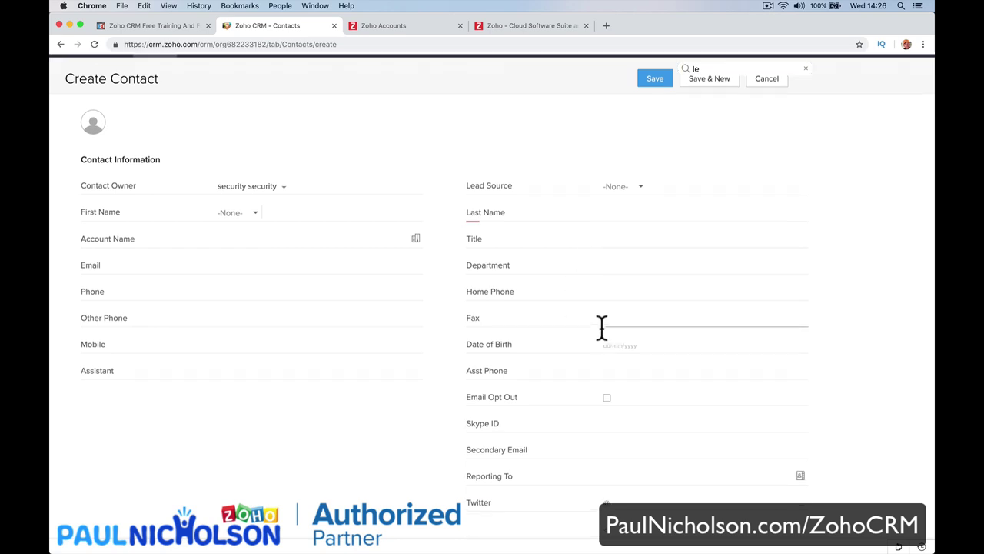
pyautogui.scroll(5, 601, 329)
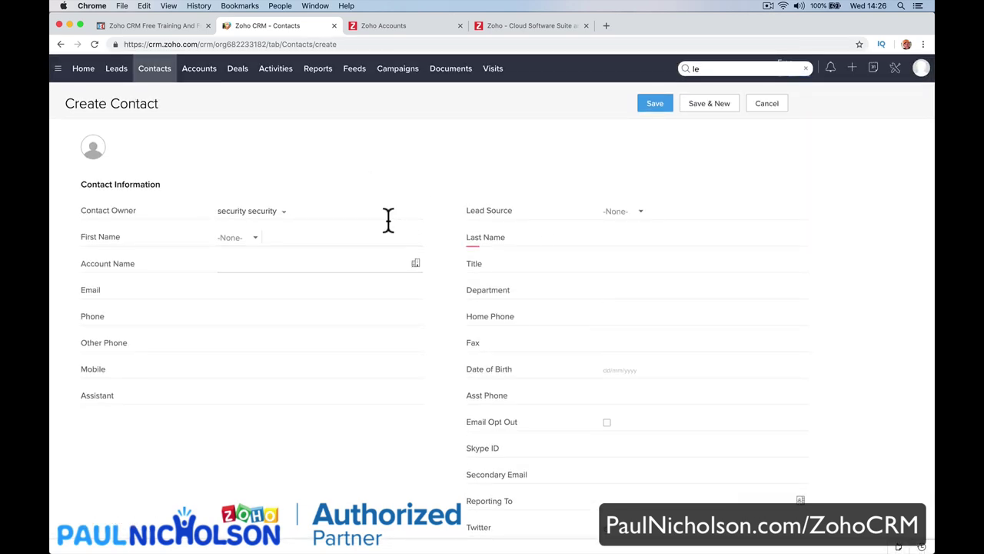
# Try the new-record buttons on Accounts, Contacts and quick-create Deal, then return to the Deals board.
pyautogui.click(194, 68)
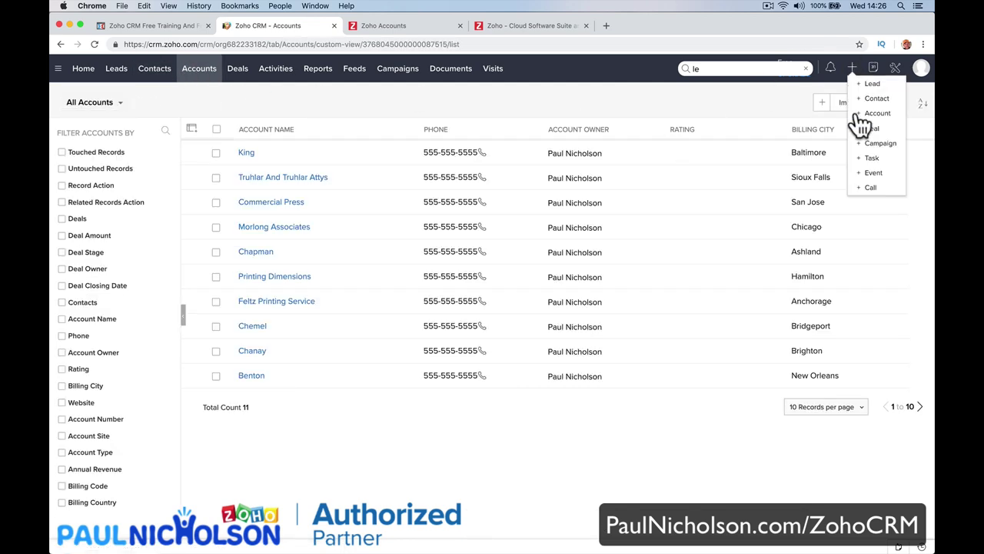
pyautogui.click(822, 103)
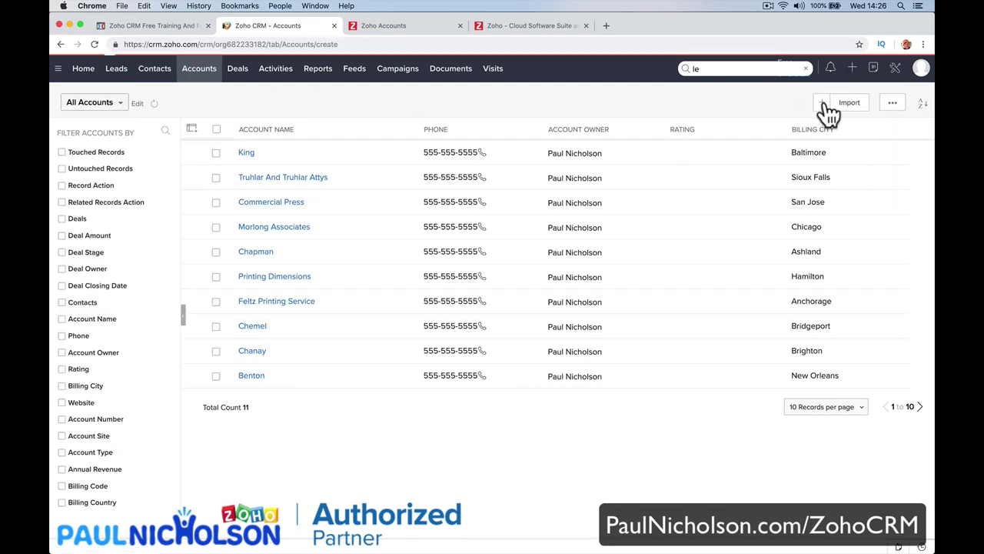
pyautogui.click(164, 72)
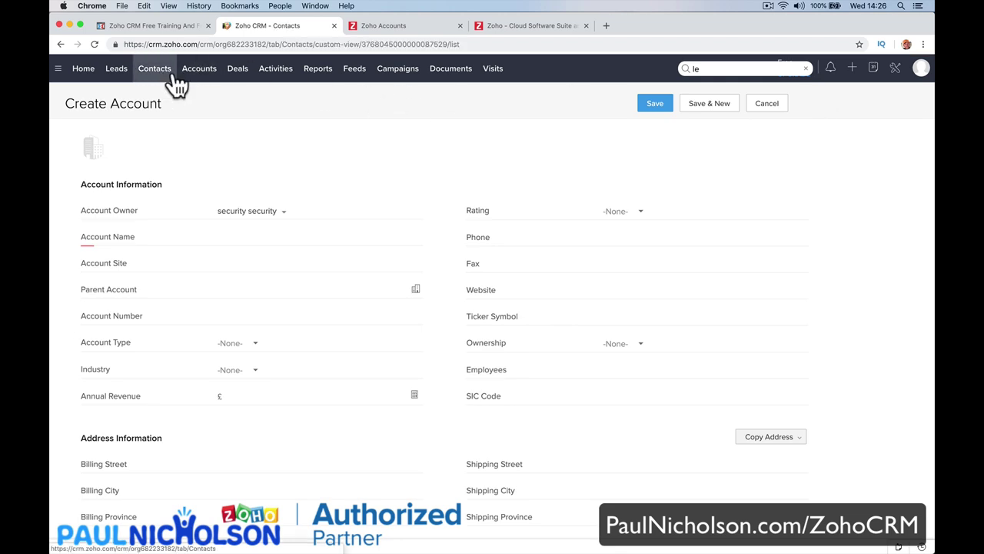
pyautogui.click(820, 106)
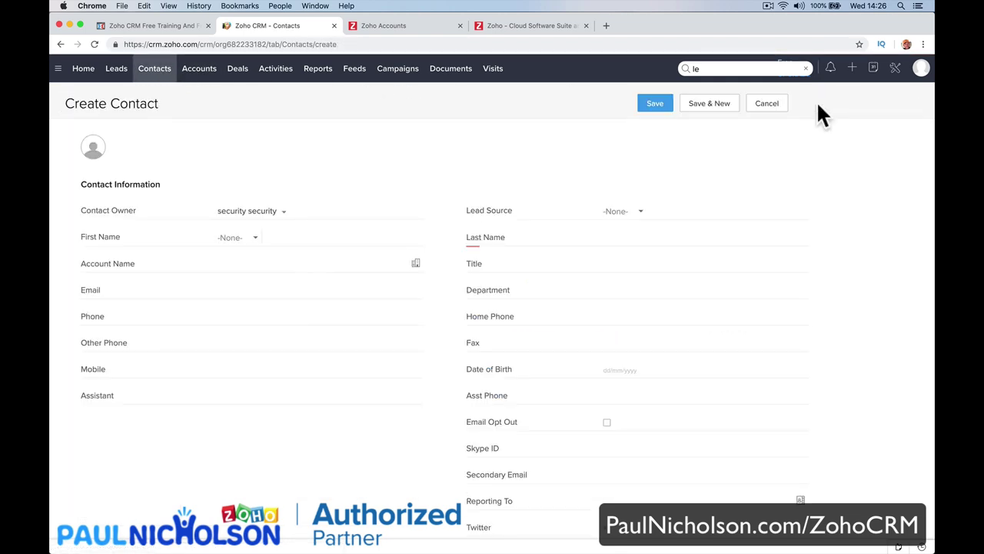
pyautogui.click(852, 75)
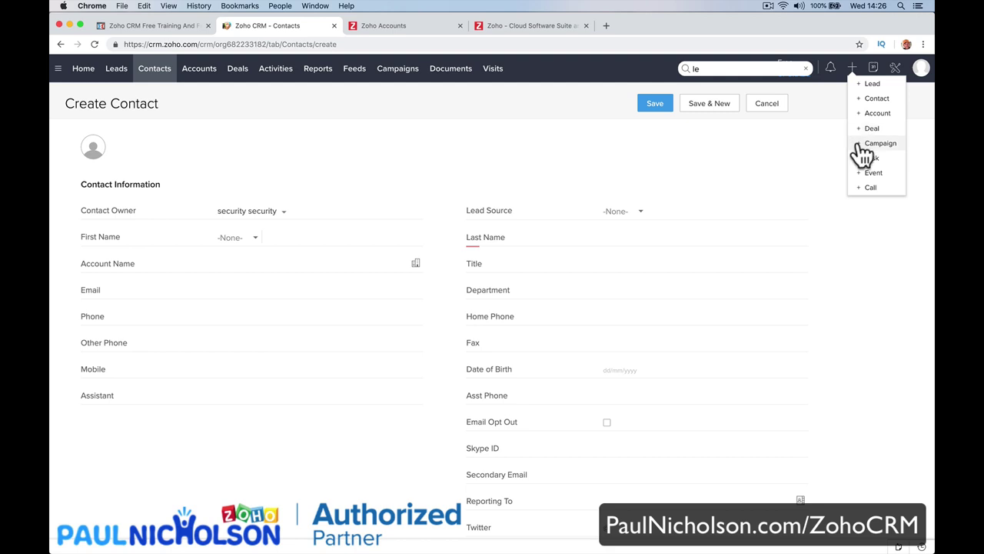
pyautogui.click(855, 129)
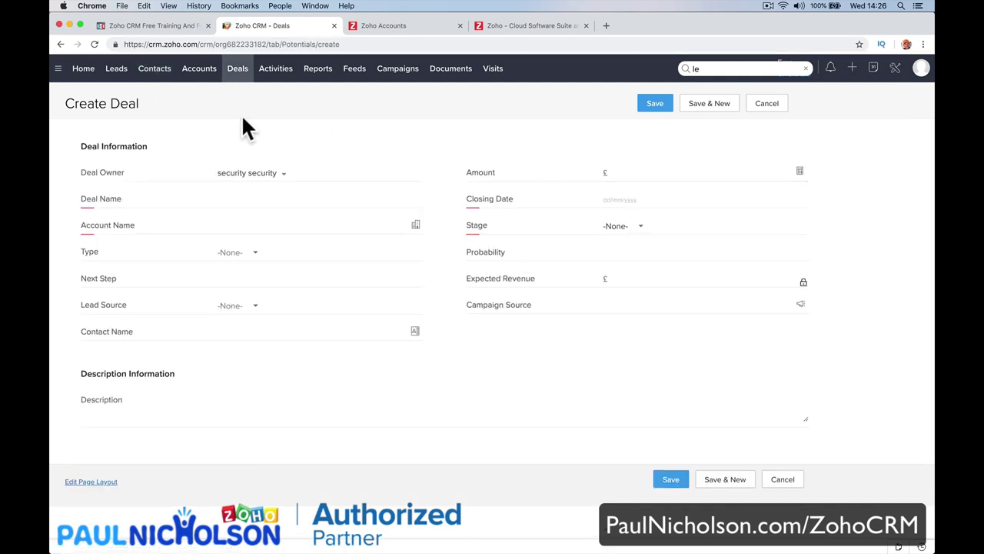
pyautogui.click(225, 77)
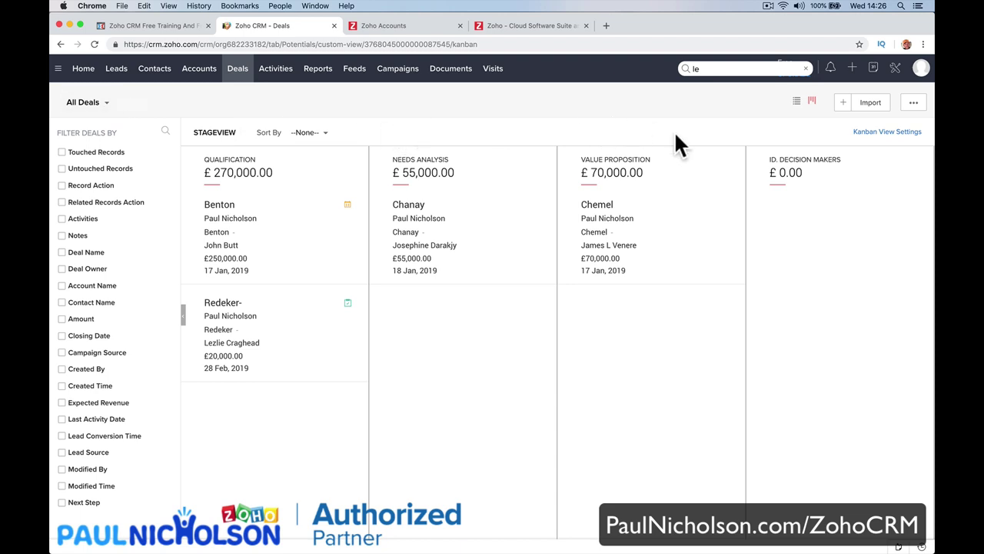
# Start a new deal, leaving the owner unchanged, with amount £5000.
pyautogui.click(843, 105)
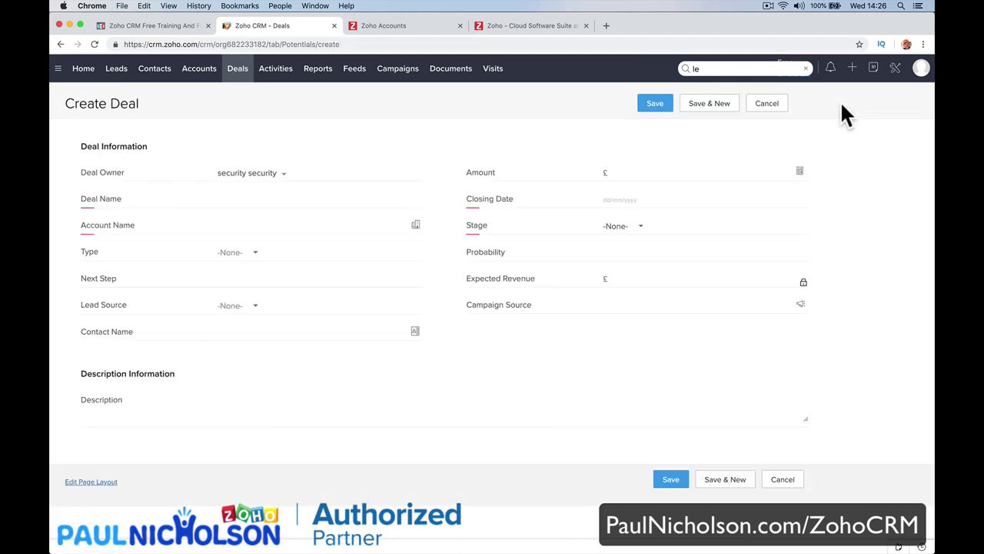
pyautogui.click(282, 173)
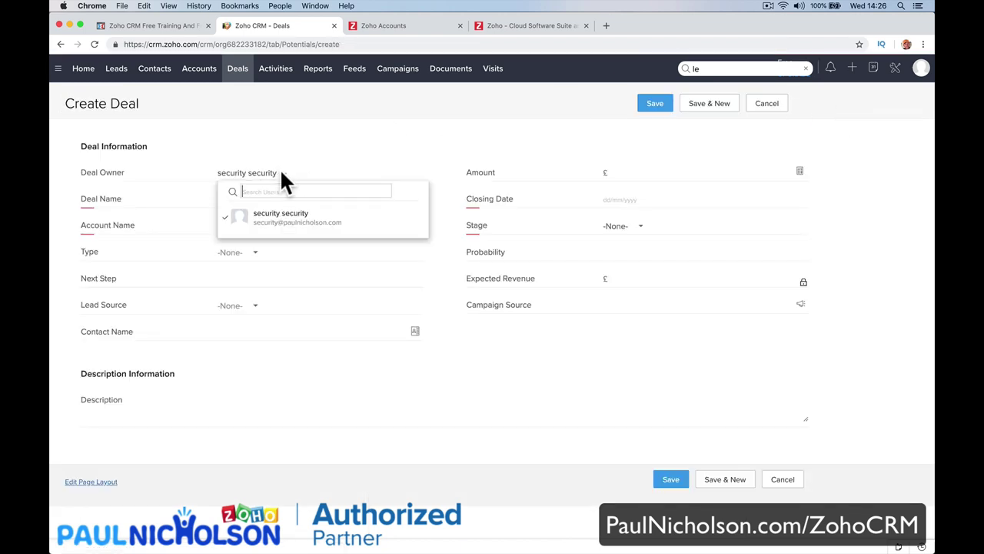
pyautogui.click(520, 158)
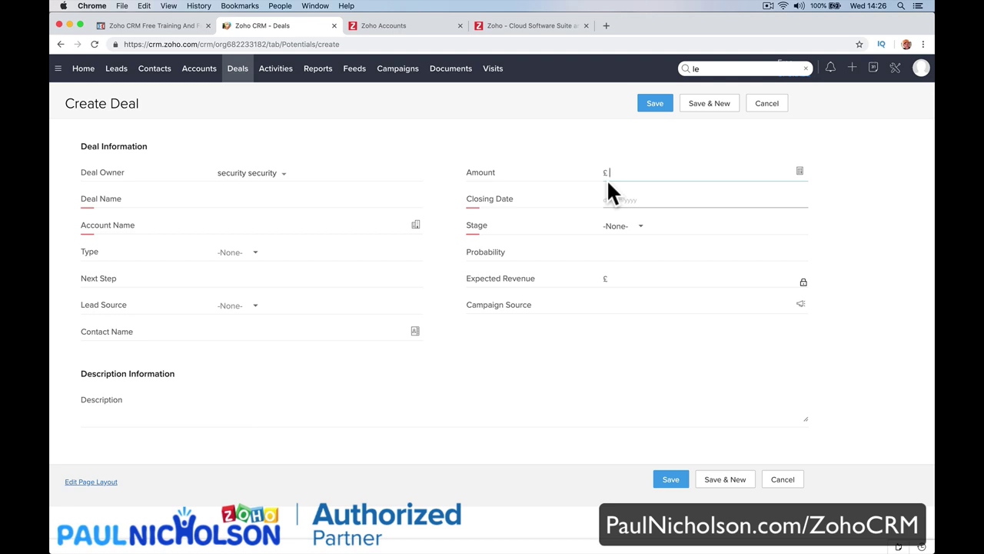
pyautogui.write('5000')
pyautogui.press('Tab')
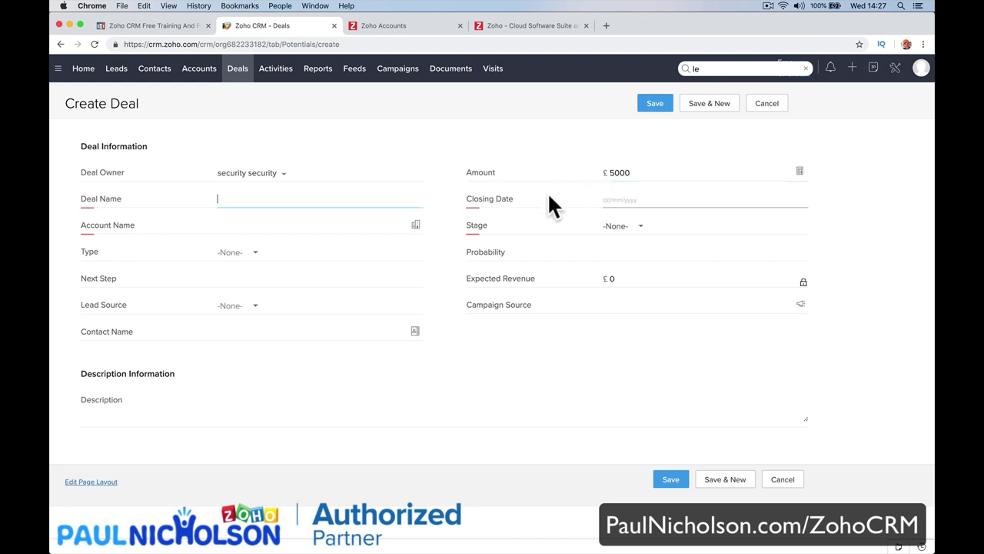
# Name the deal 'Wagstaffs Corner Shop Fire Alarm' with closing date 01/02/2019.
pyautogui.write('Corner Shop')
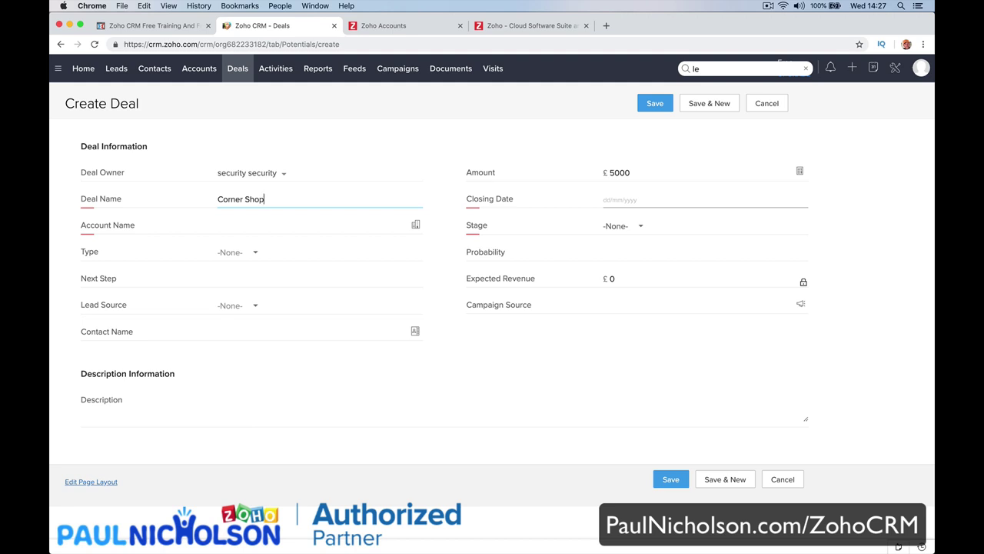
pyautogui.press('BackSpace')
pyautogui.press('BackSpace')
pyautogui.press('BackSpace')
pyautogui.press('BackSpace')
pyautogui.press('BackSpace')
pyautogui.press('BackSpace')
pyautogui.press('BackSpace')
pyautogui.press('BackSpace')
pyautogui.press('BackSpace')
pyautogui.press('BackSpace')
pyautogui.press('BackSpace')
pyautogui.write('Wagstaf')
pyautogui.write('fs XCo')
pyautogui.write('ner')
pyautogui.write(' Shop ')
pyautogui.write('DFre')
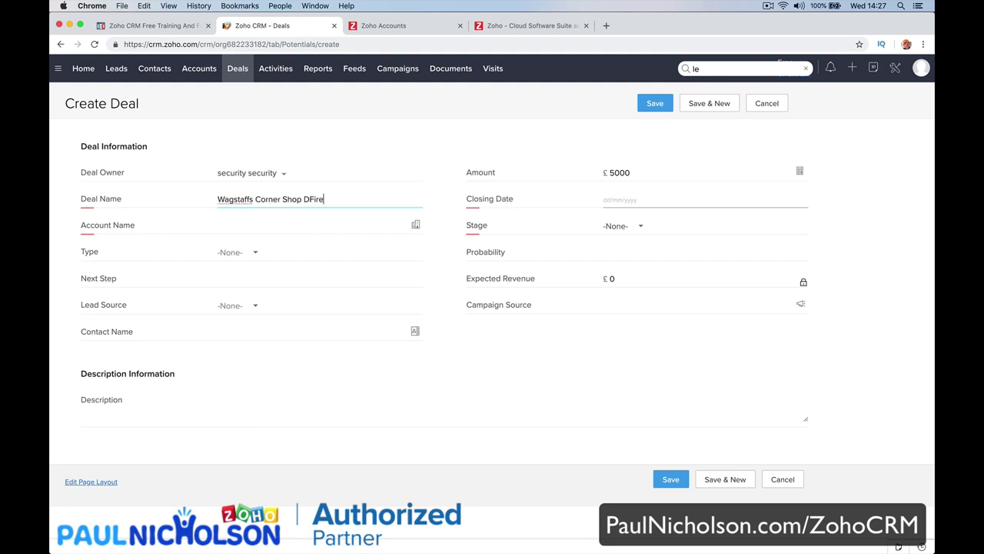
pyautogui.press('BackSpace')
pyautogui.press('BackSpace')
pyautogui.write('And')
pyautogui.press('BackSpace')
pyautogui.press('BackSpace')
pyautogui.write('larm')
pyautogui.press('Tab')
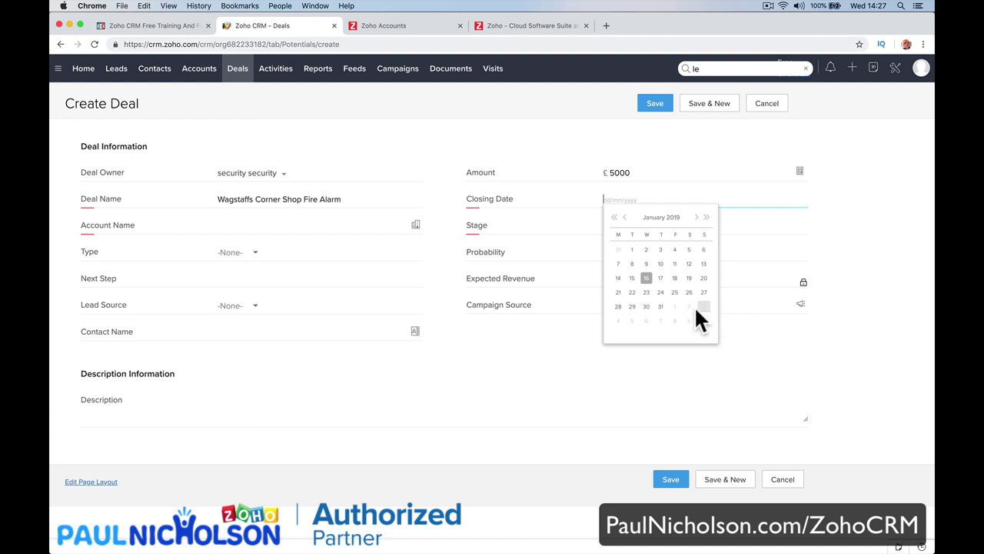
pyautogui.click(674, 306)
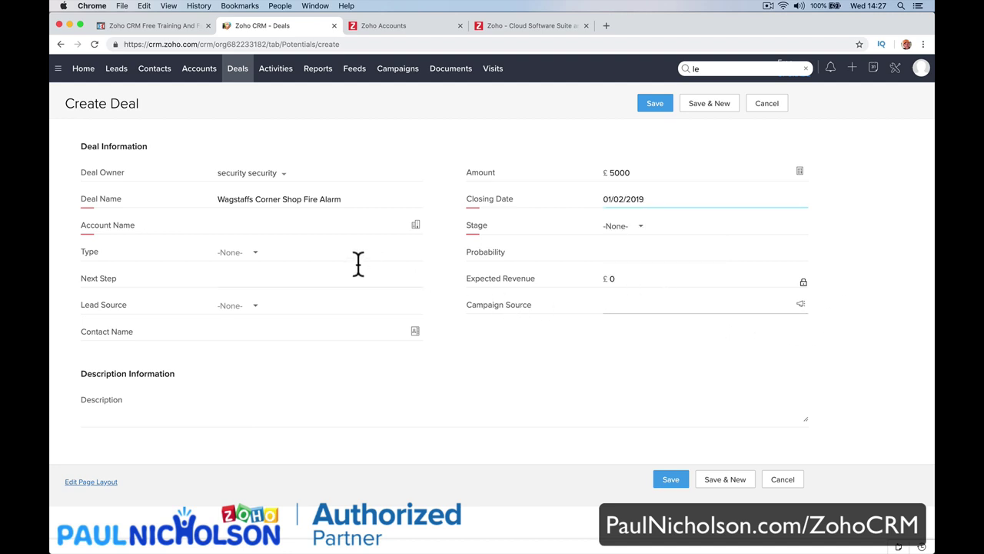
# Create account 'Wagstaff's Corner Shop' with website wagstaff.com and link it to the deal.
pyautogui.click(413, 225)
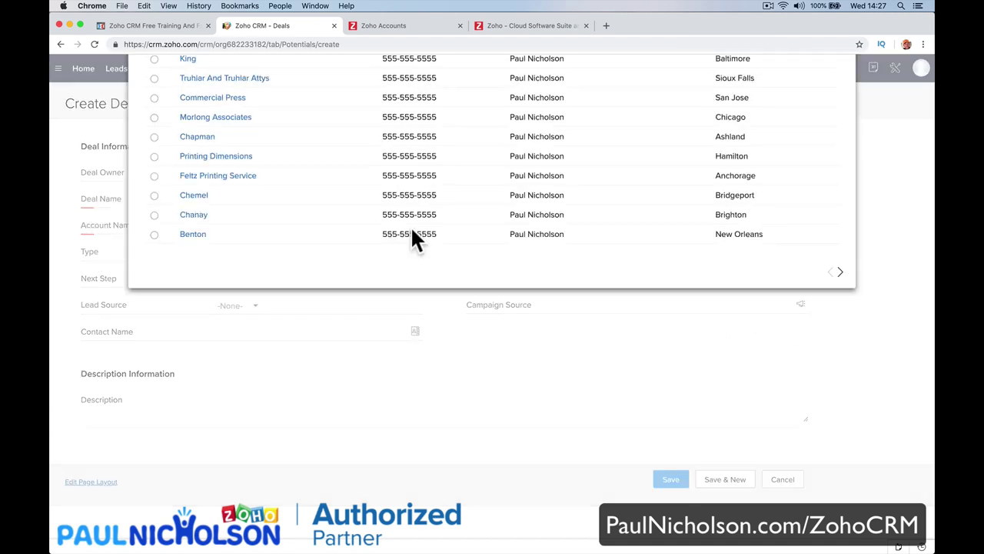
pyautogui.press('Escape')
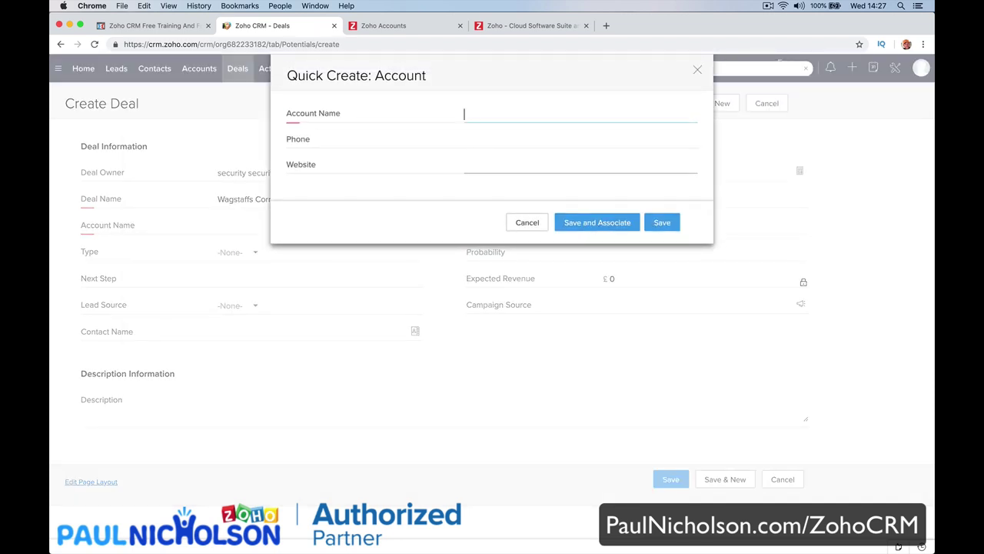
pyautogui.write("Wagstaff's Corner Shop")
pyautogui.press('Tab')
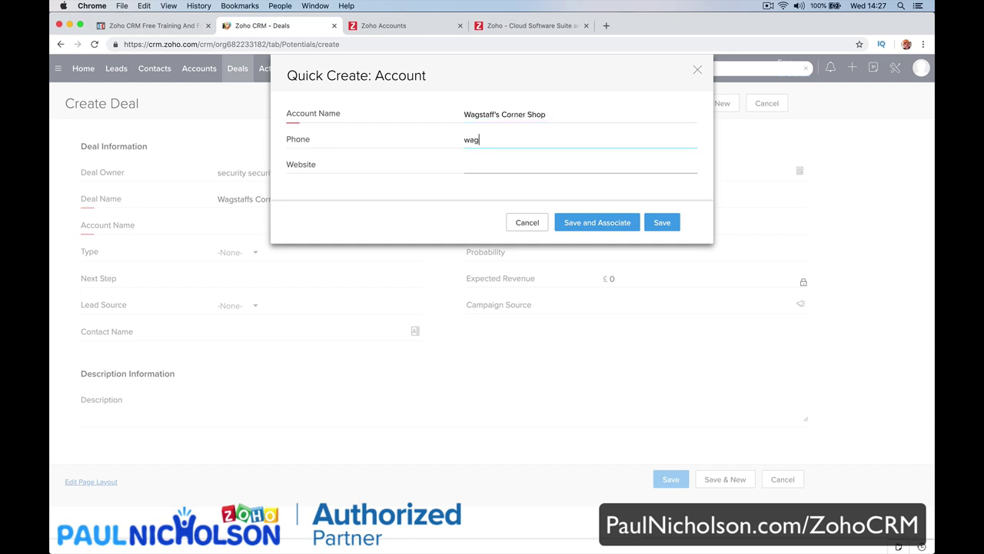
pyautogui.press('BackSpace')
pyautogui.press('BackSpace')
pyautogui.press('BackSpace')
pyautogui.press('BackSpace')
pyautogui.press('BackSpace')
pyautogui.click(465, 164)
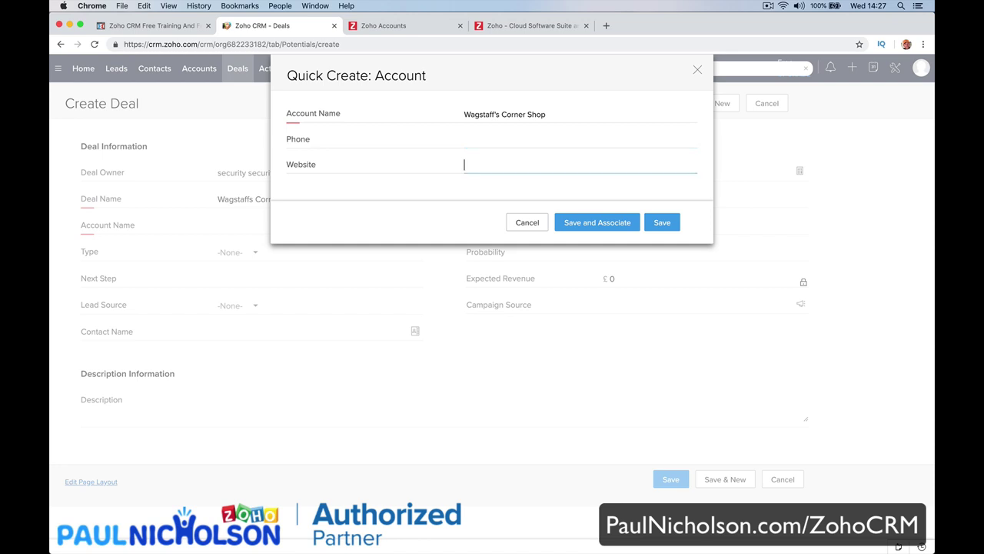
pyautogui.write('wagstaff.com')
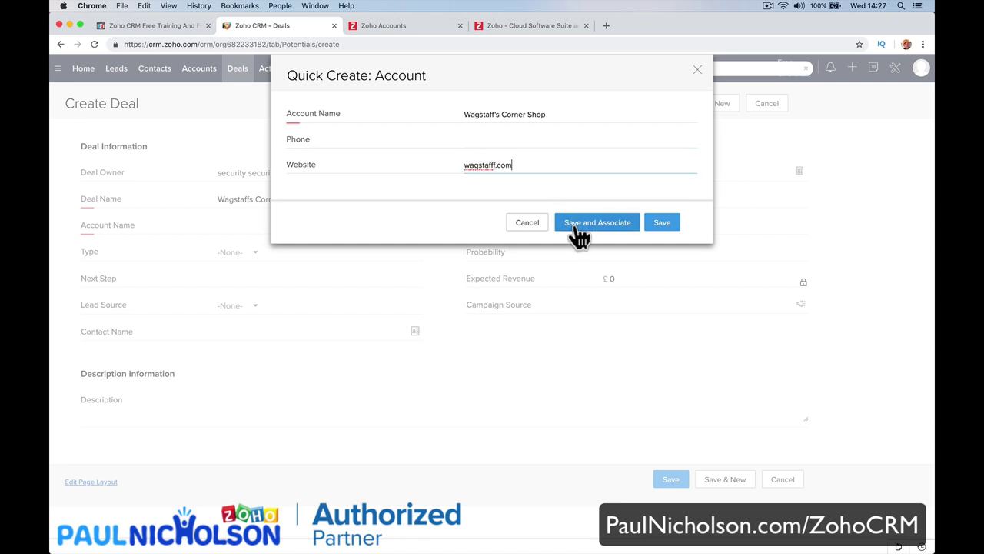
pyautogui.click(577, 224)
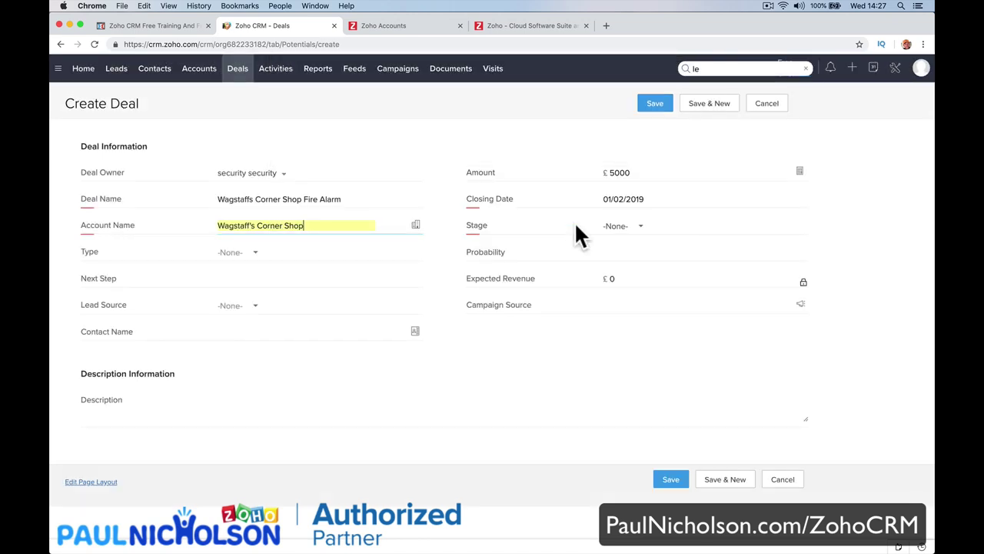
pyautogui.click(638, 229)
# Set stage to Needs Analysis, type to Existing Business, and next step to 'Make A Call'.
pyautogui.click(648, 296)
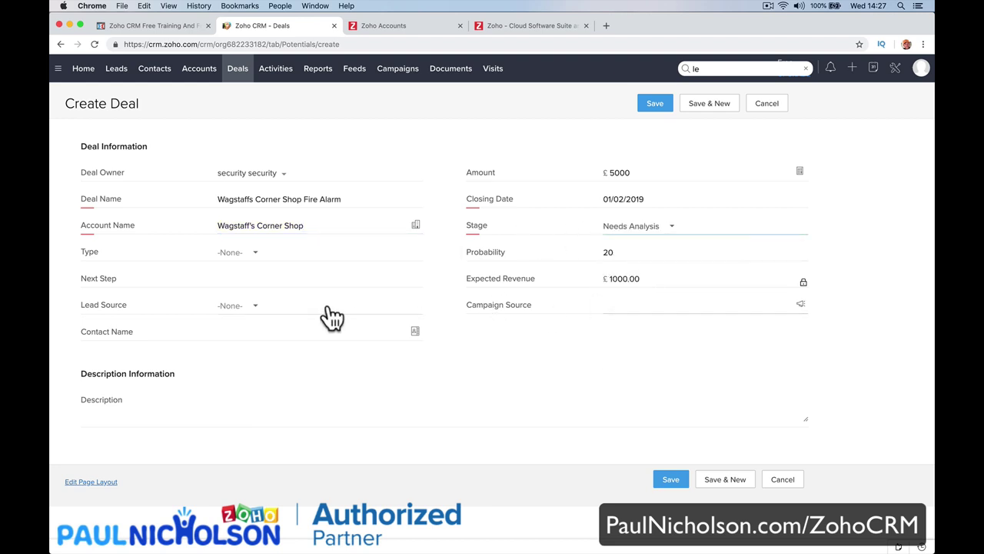
pyautogui.click(259, 260)
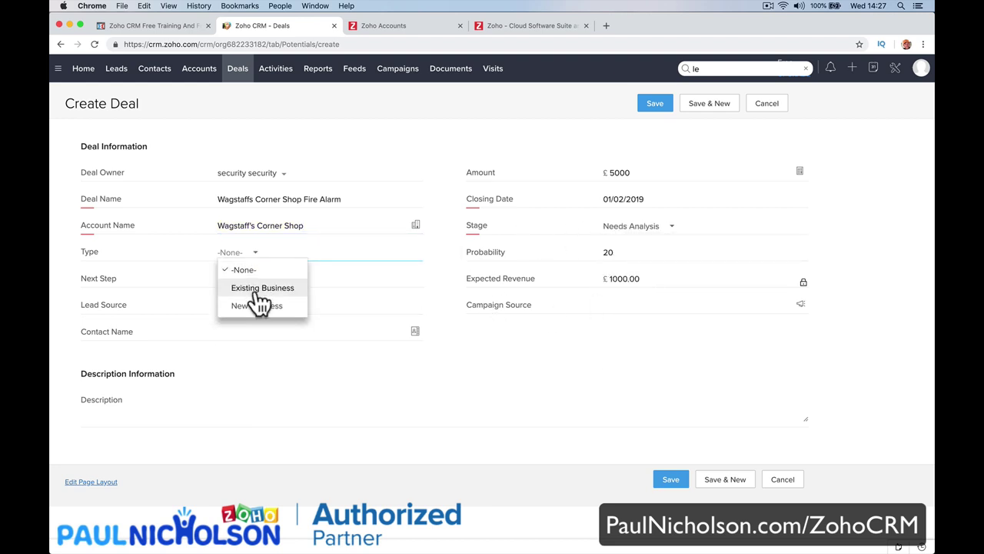
pyautogui.click(254, 286)
pyautogui.click(607, 253)
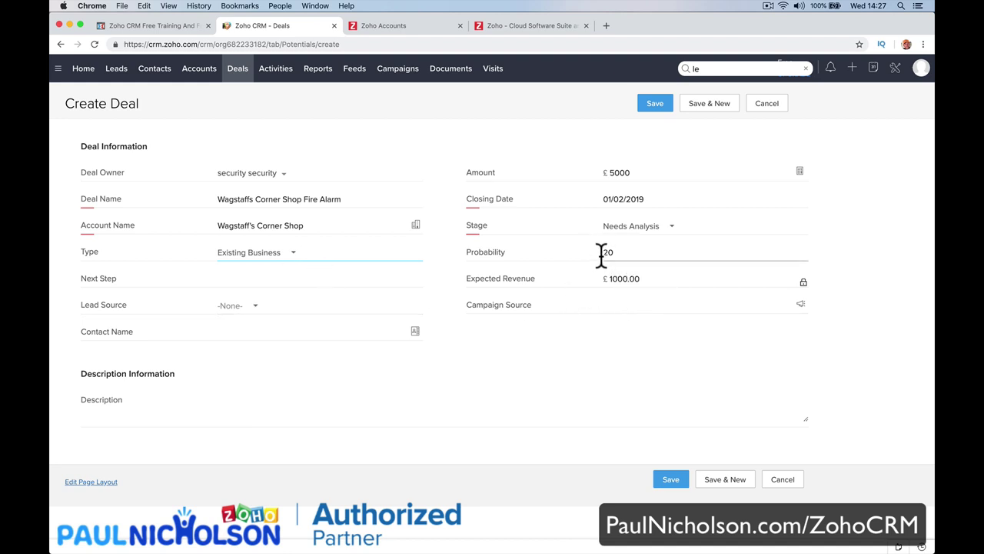
pyautogui.click(329, 277)
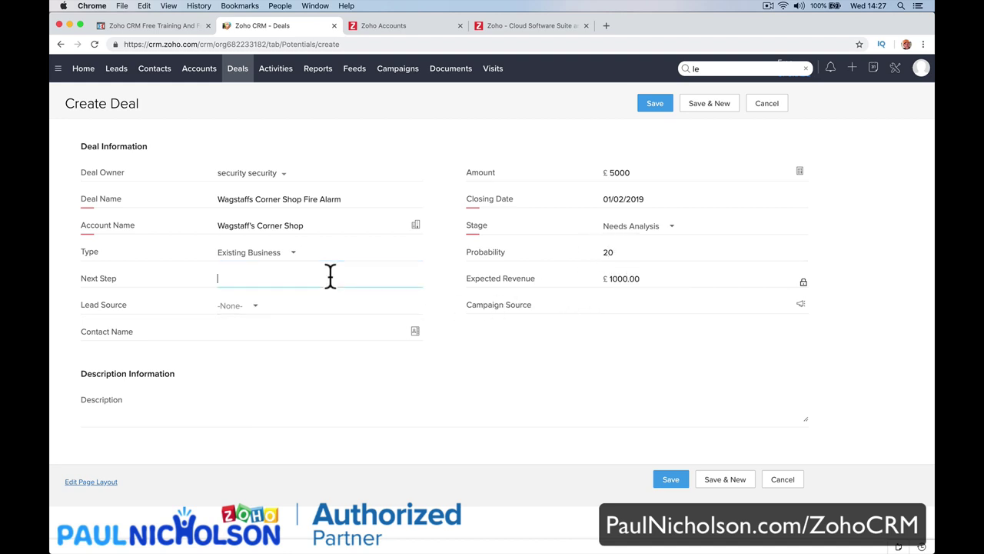
pyautogui.write('Mage')
pyautogui.write('ke A Call')
pyautogui.press('Tab')
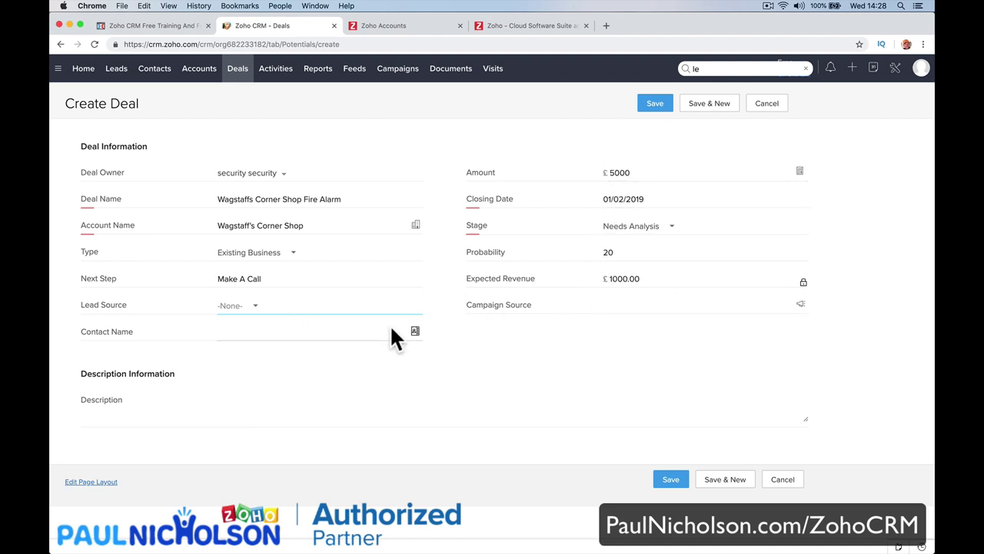
# Set the lead source to Employee Referral and open the Campaign Source lookup.
pyautogui.click(242, 307)
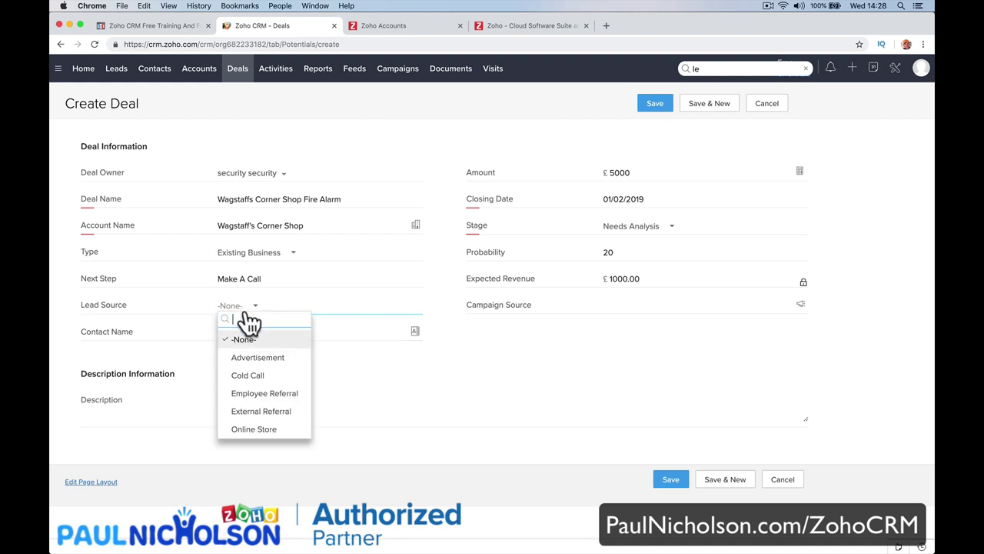
pyautogui.click(269, 393)
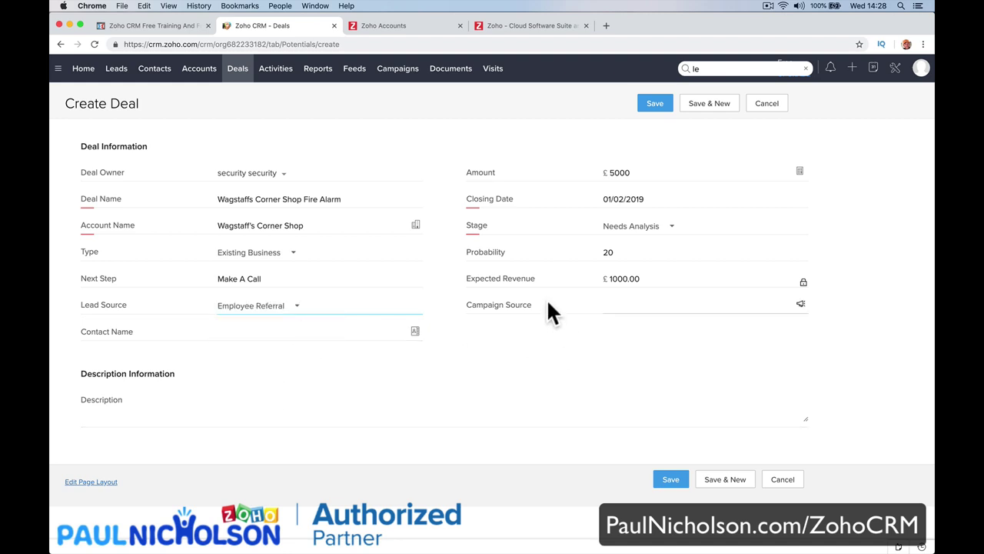
pyautogui.click(612, 306)
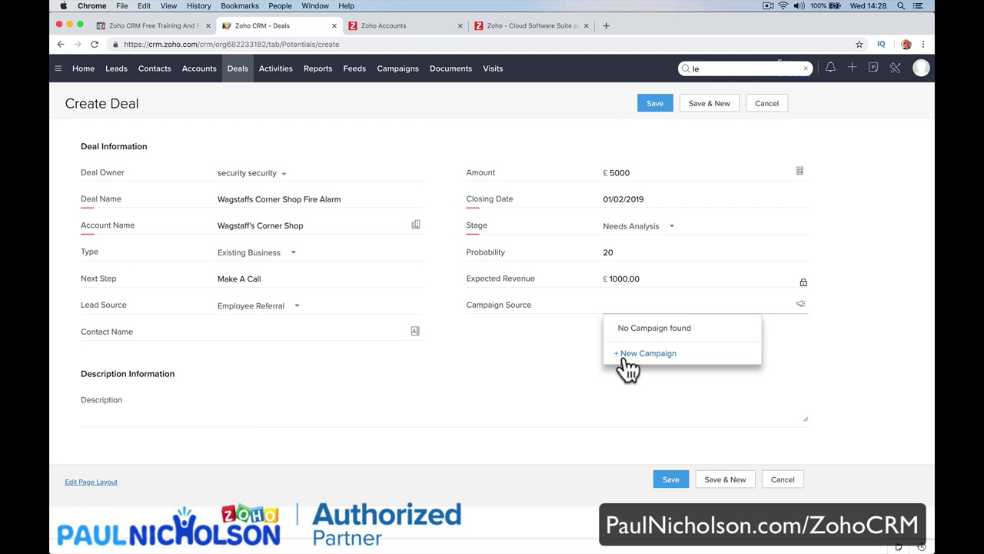
# Create Active campaign 'Yellow Pages', 01/01/2019–31/01/2019, revenue 20000, and link it to the deal.
pyautogui.click(630, 355)
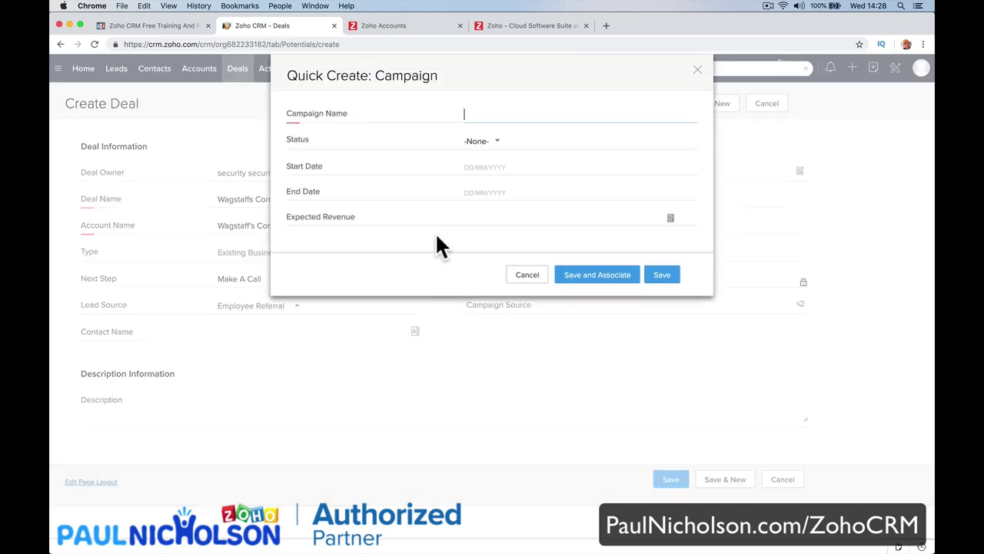
pyautogui.write('Yellow Pages')
pyautogui.click(490, 143)
pyautogui.click(498, 199)
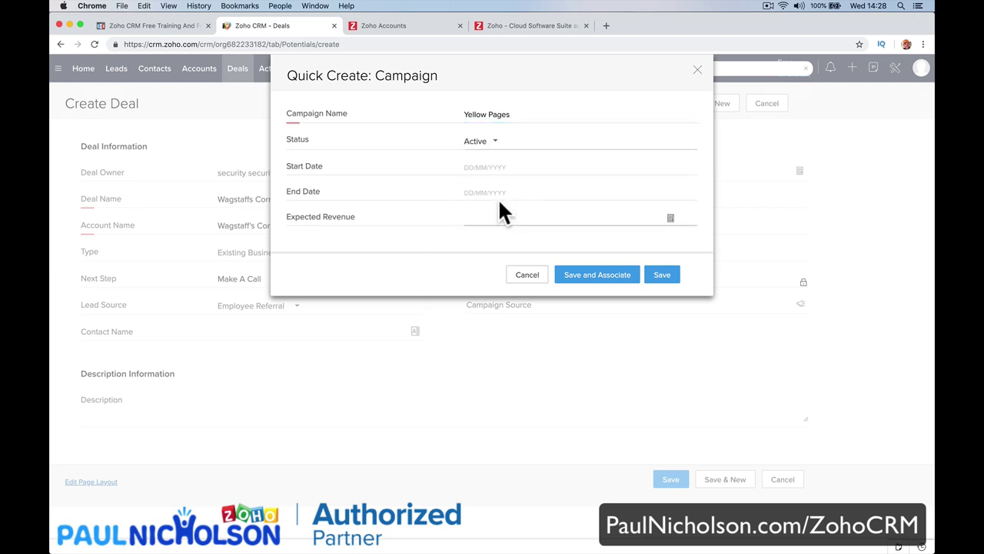
pyautogui.click(505, 167)
pyautogui.click(492, 217)
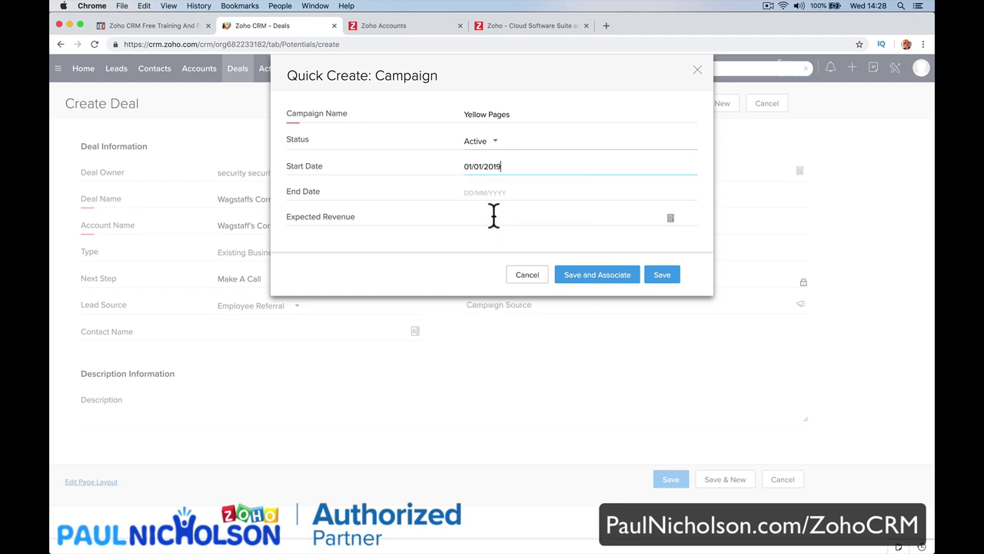
pyautogui.click(497, 190)
pyautogui.click(521, 299)
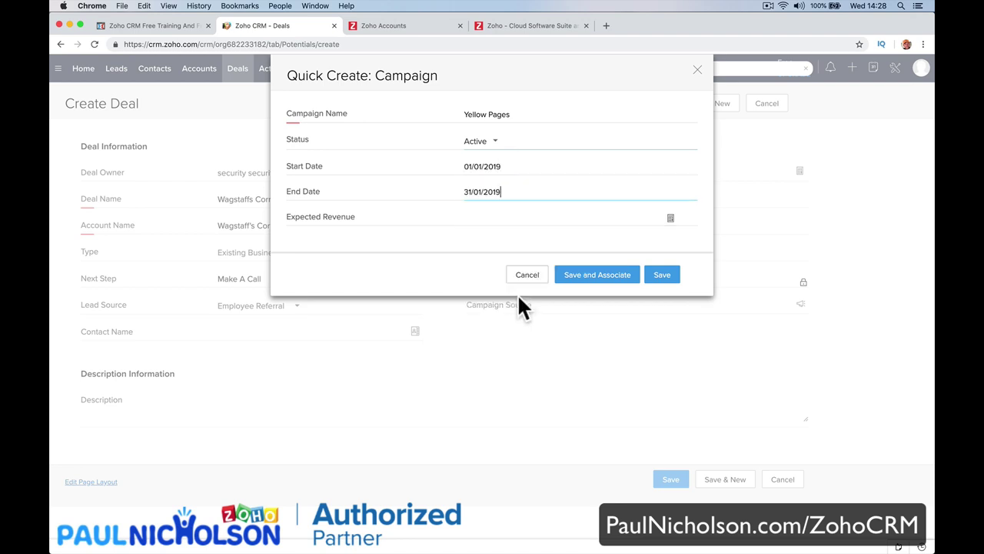
pyautogui.click(495, 218)
pyautogui.write('20000')
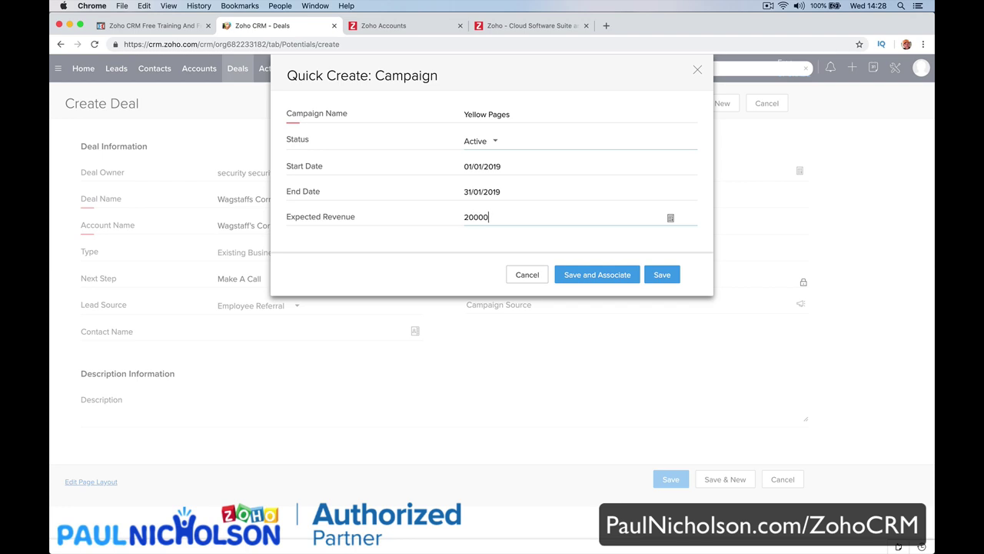
pyautogui.click(600, 274)
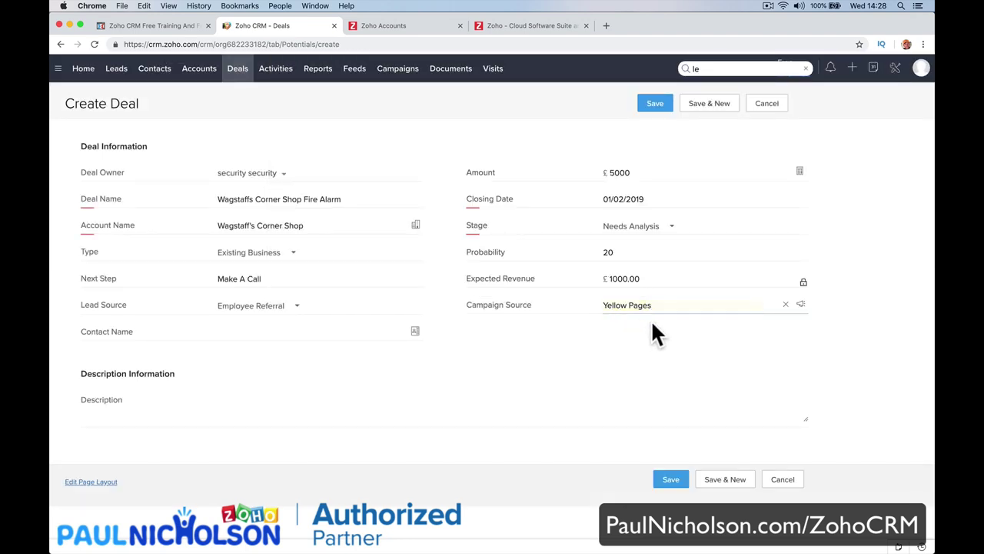
# Start a new contact for the deal with salutation Mrs. and the contact's name.
pyautogui.click(285, 332)
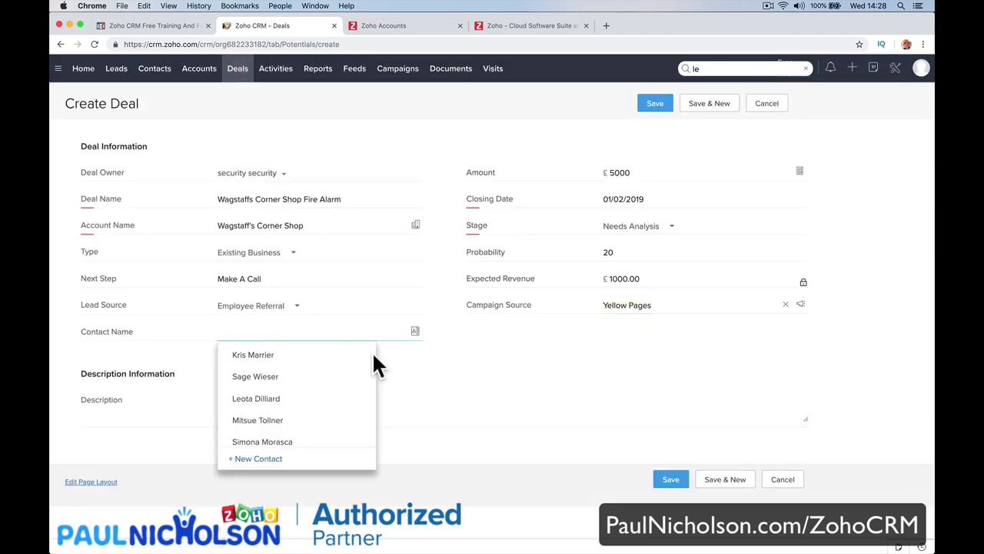
pyautogui.scroll(-3, 292, 457)
pyautogui.click(270, 461)
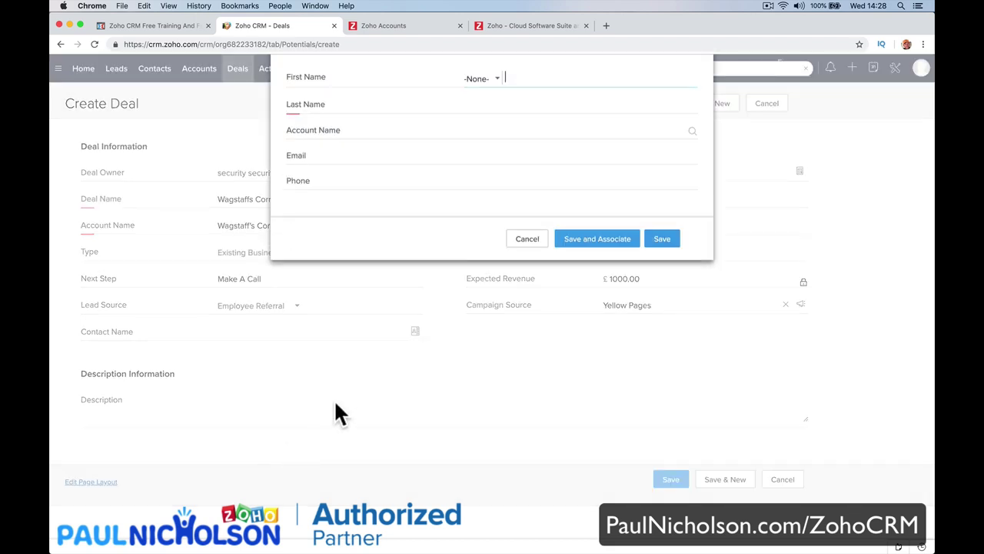
pyautogui.click(492, 127)
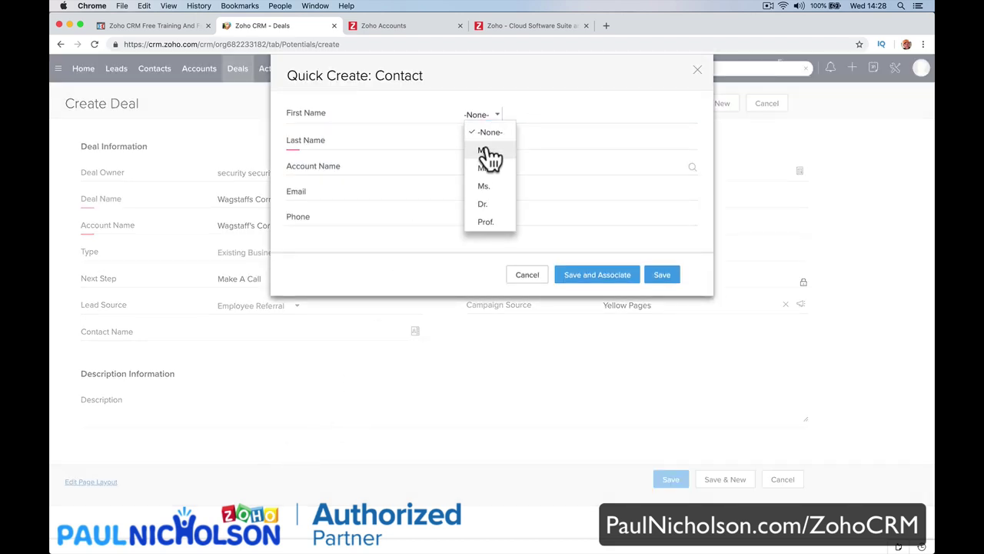
pyautogui.click(493, 175)
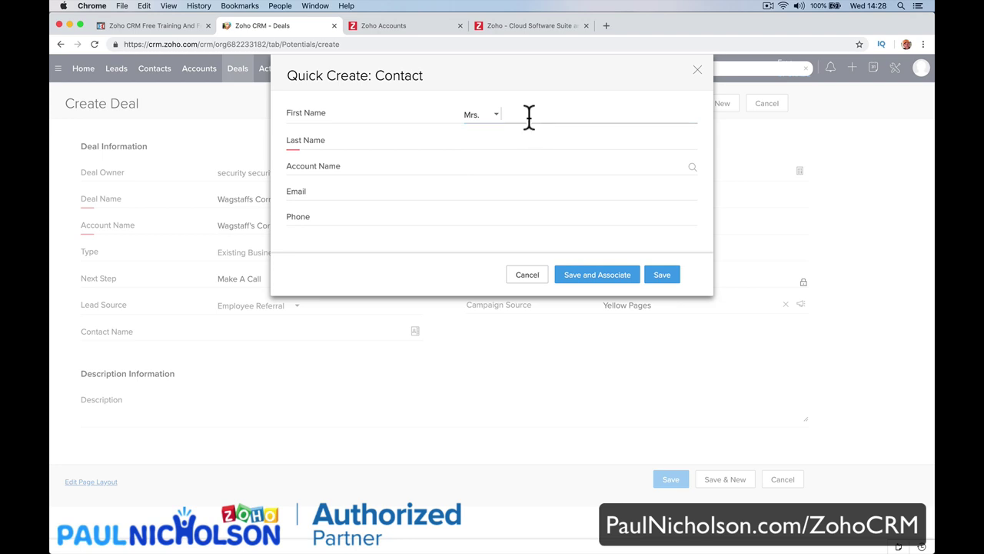
pyautogui.click(500, 142)
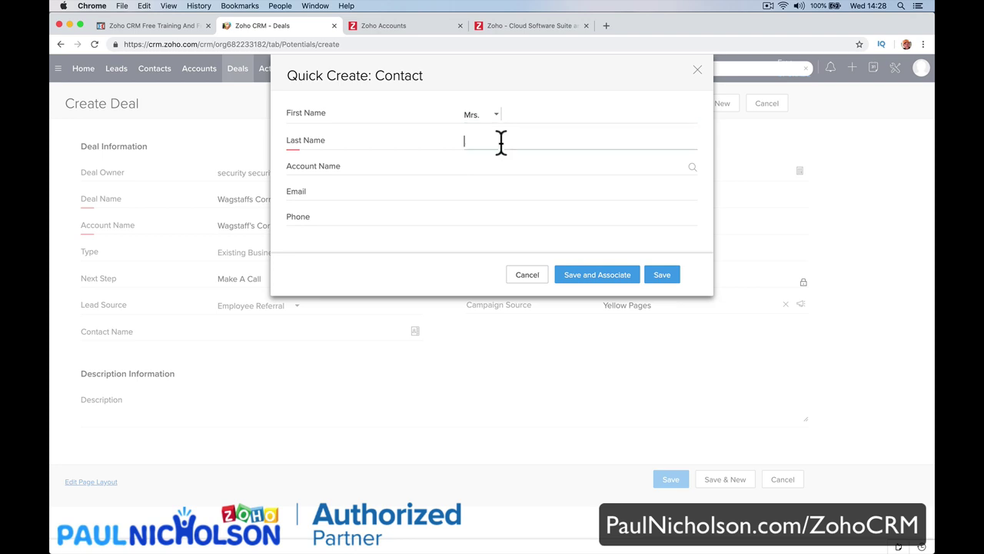
pyautogui.click(522, 116)
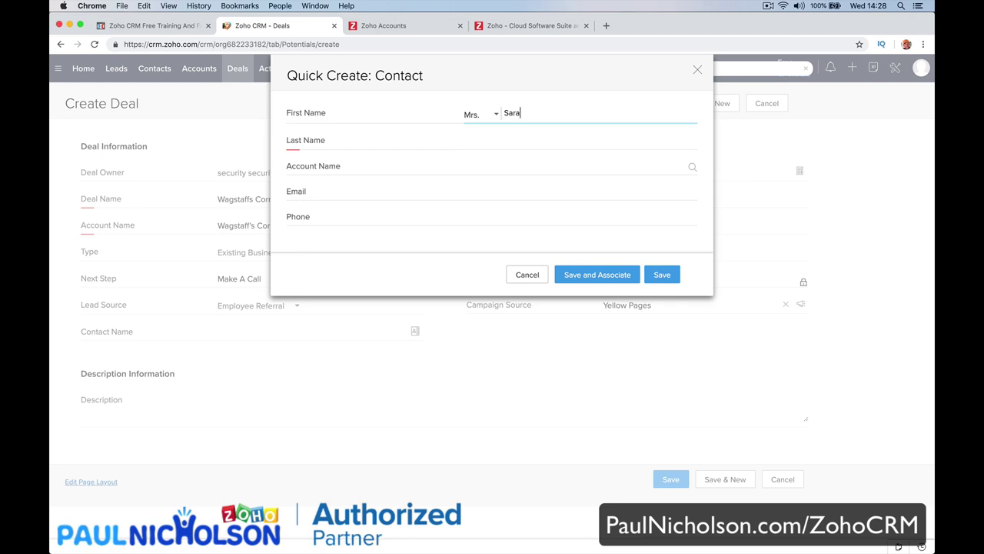
# Link the contact to account Wagstaff's Corner Shop, add their e-mail, and save it to the deal.
pyautogui.click(500, 166)
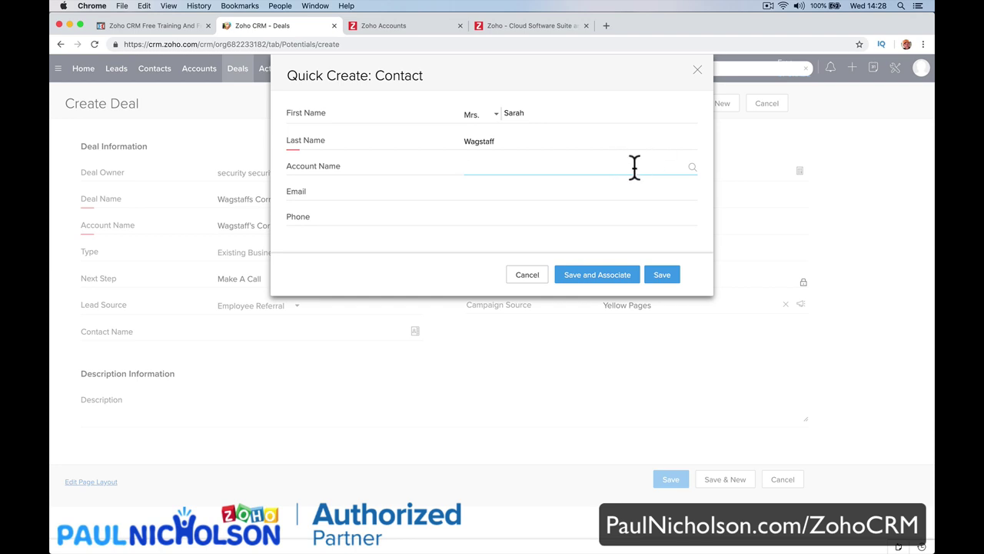
pyautogui.write('wagst')
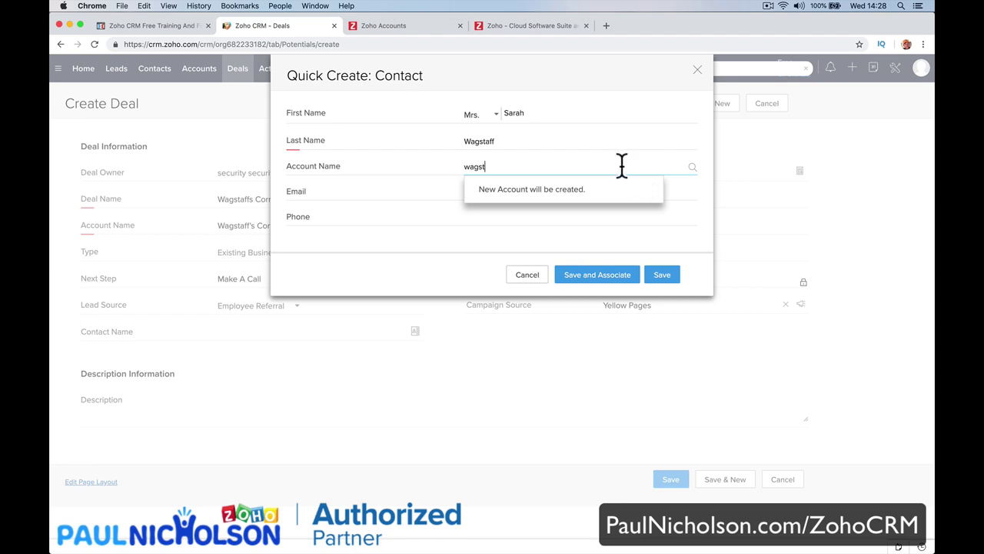
pyautogui.press('BackSpace')
pyautogui.click(692, 167)
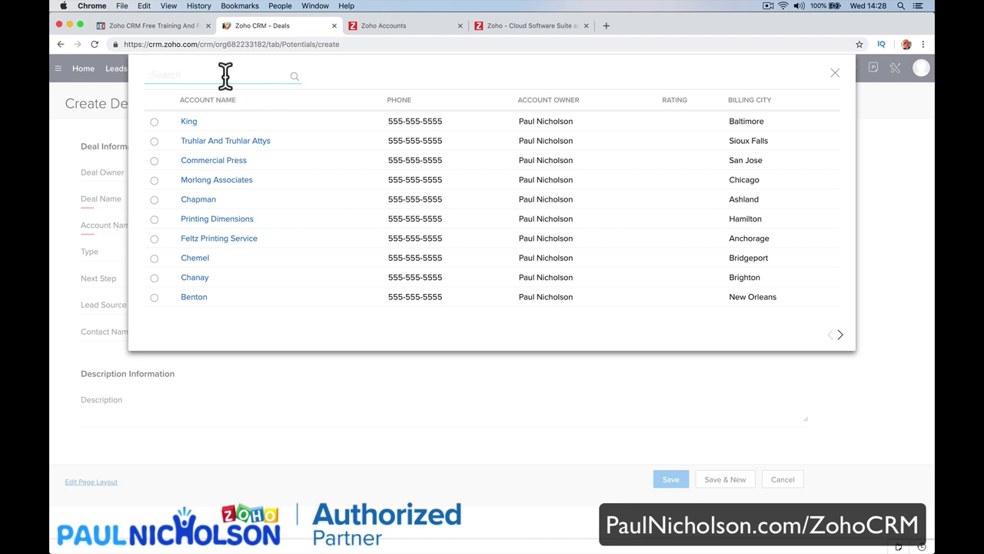
pyautogui.write('wag')
pyautogui.click(295, 76)
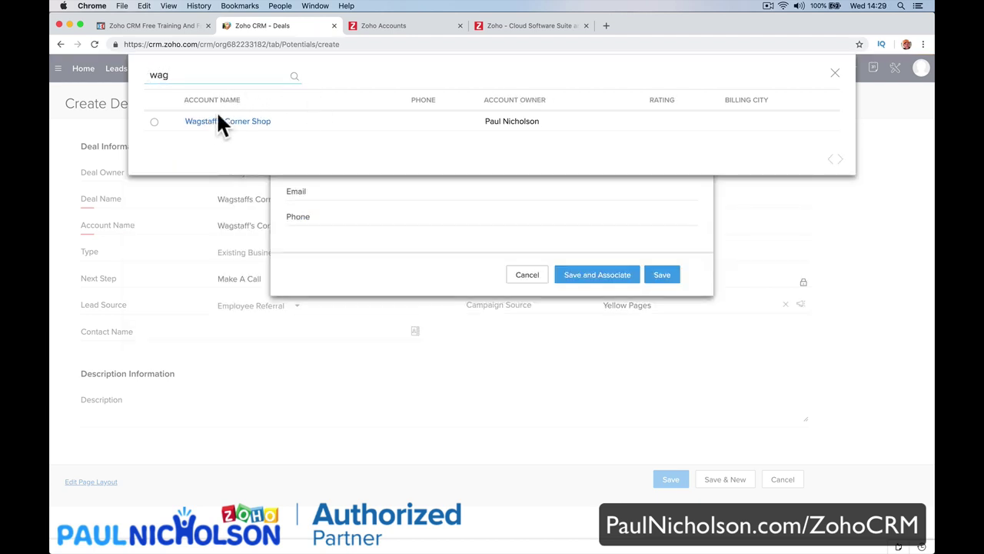
pyautogui.click(154, 123)
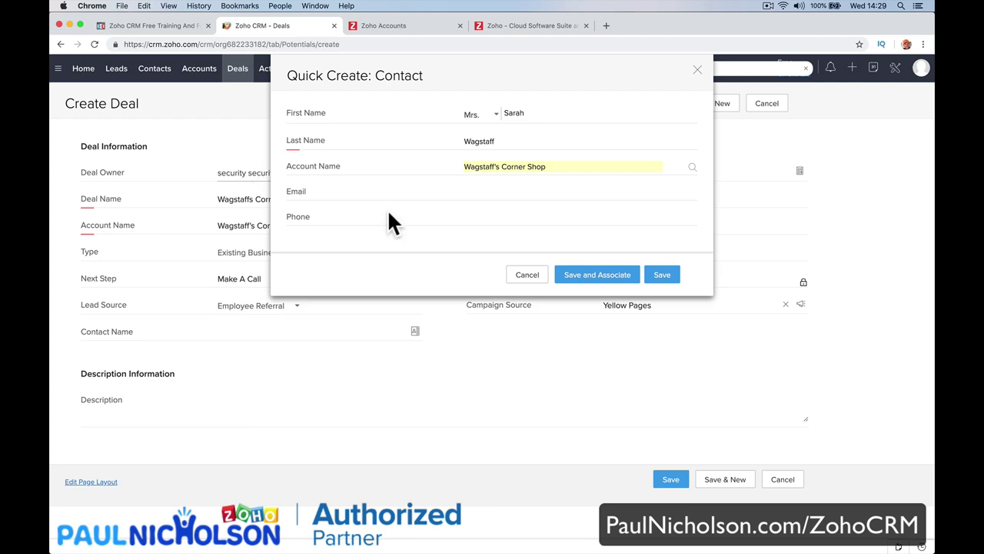
pyautogui.click(497, 192)
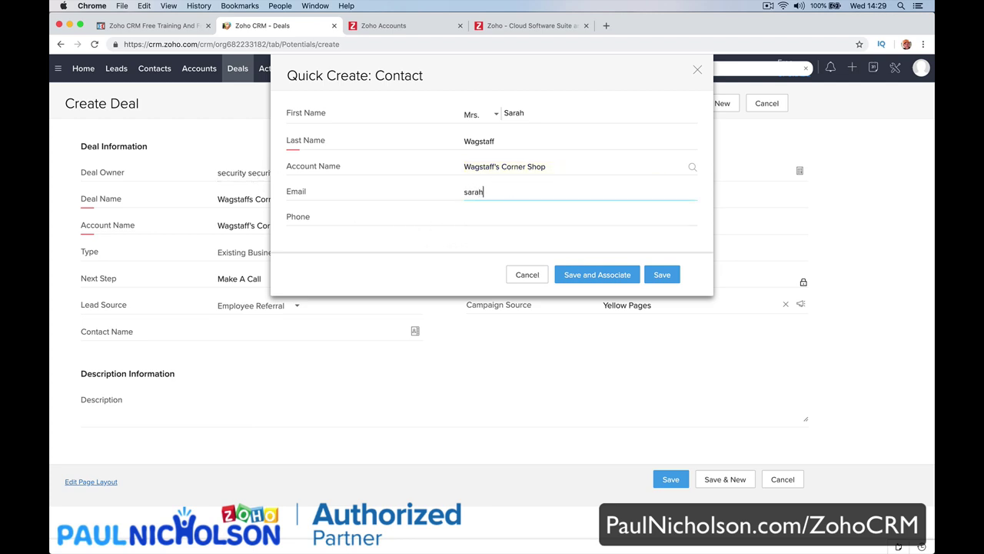
pyautogui.press('Tab')
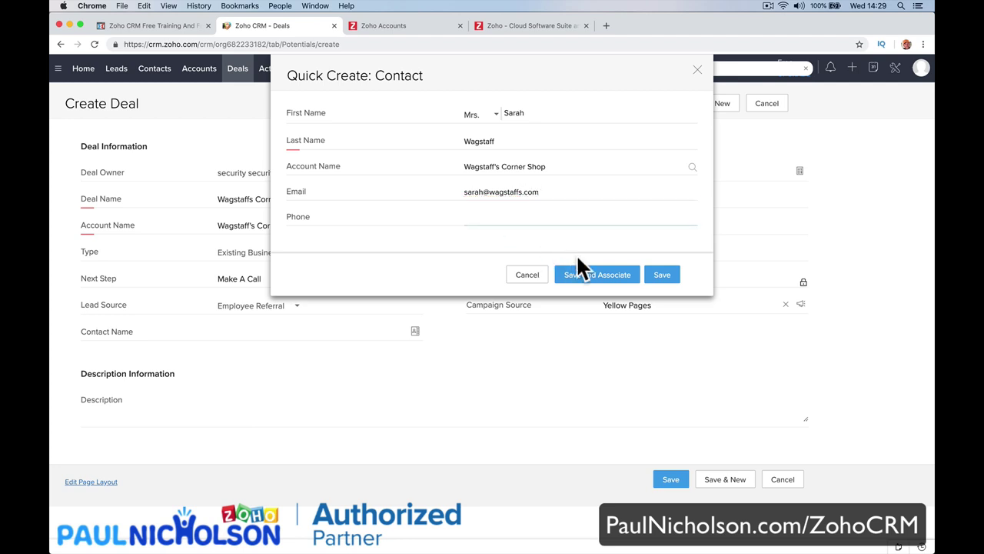
pyautogui.click(597, 277)
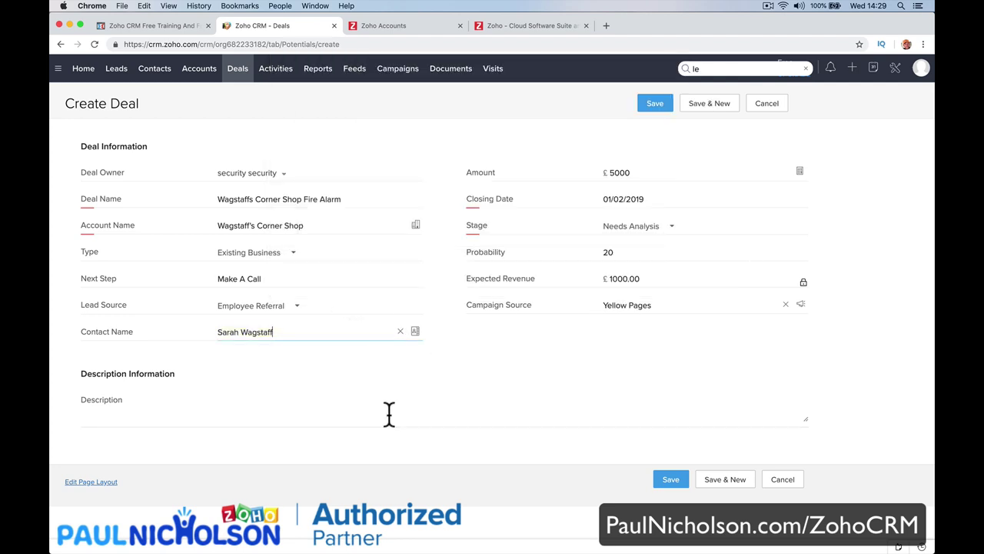
# Describe the deal as needing a new fire alarm and save it.
pyautogui.click(308, 403)
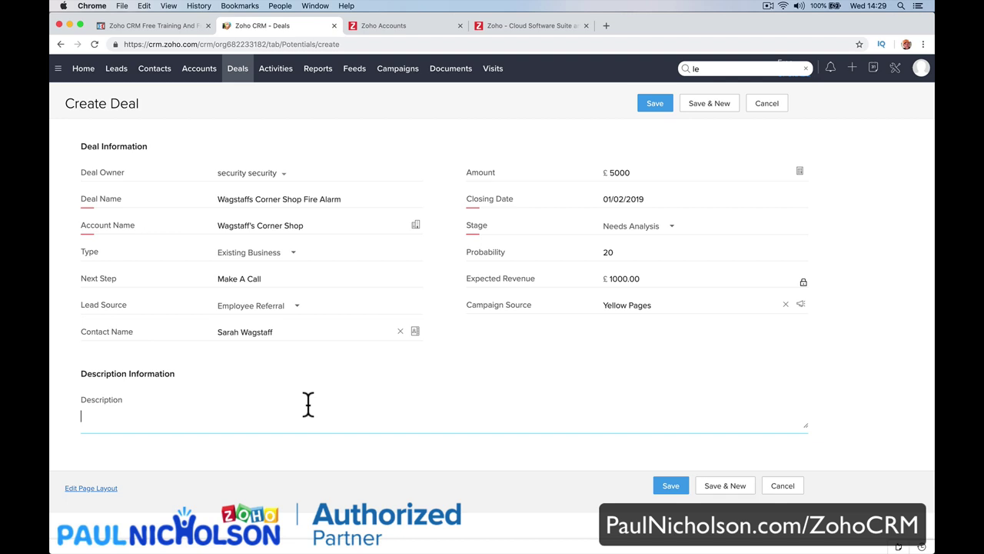
pyautogui.write('Needs a sd')
pyautogui.write(' nee')
pyautogui.write('w fire alarm.')
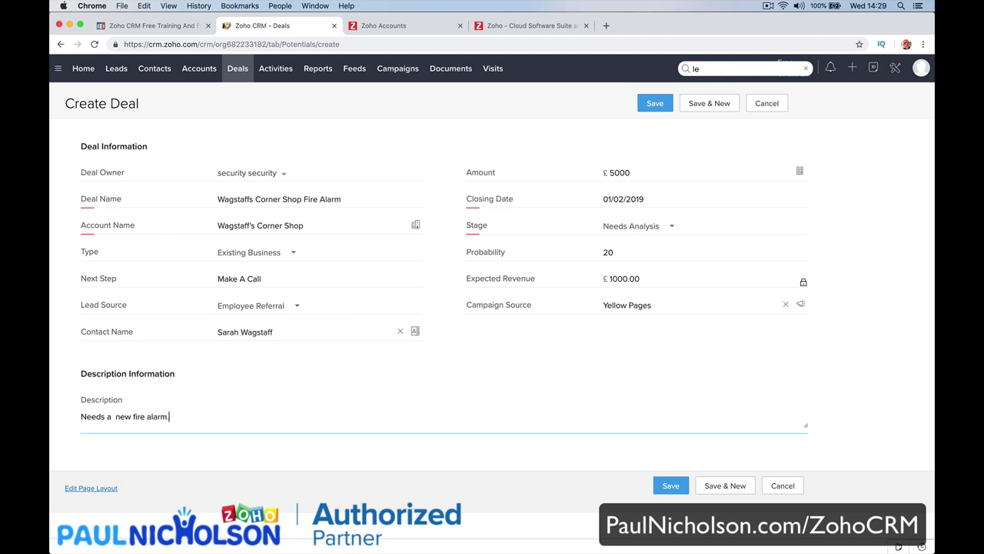
pyautogui.click(671, 486)
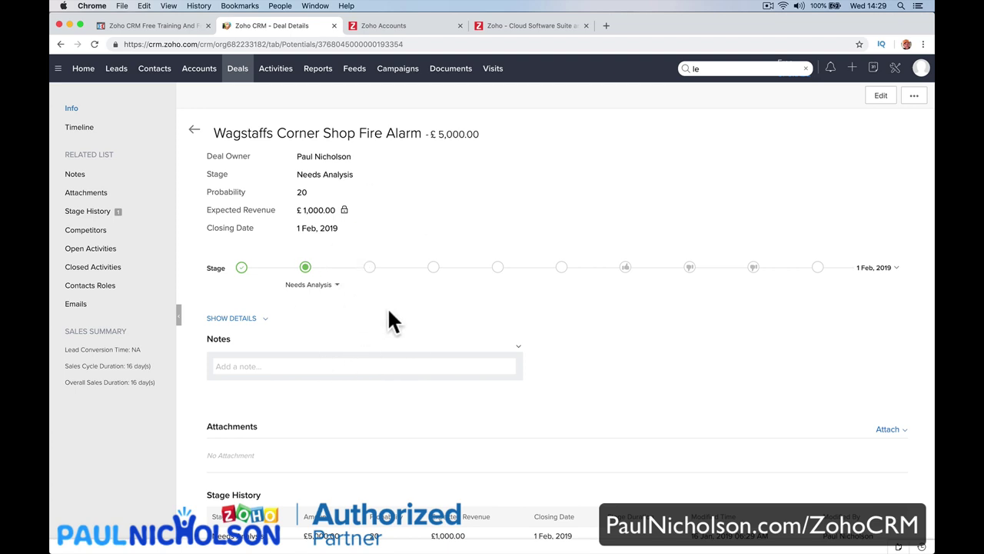
# Move the Wagstaffs Corner Shop Fire Alarm deal via Value Proposition to Id. Decision Makers, then open it.
pyautogui.click(242, 77)
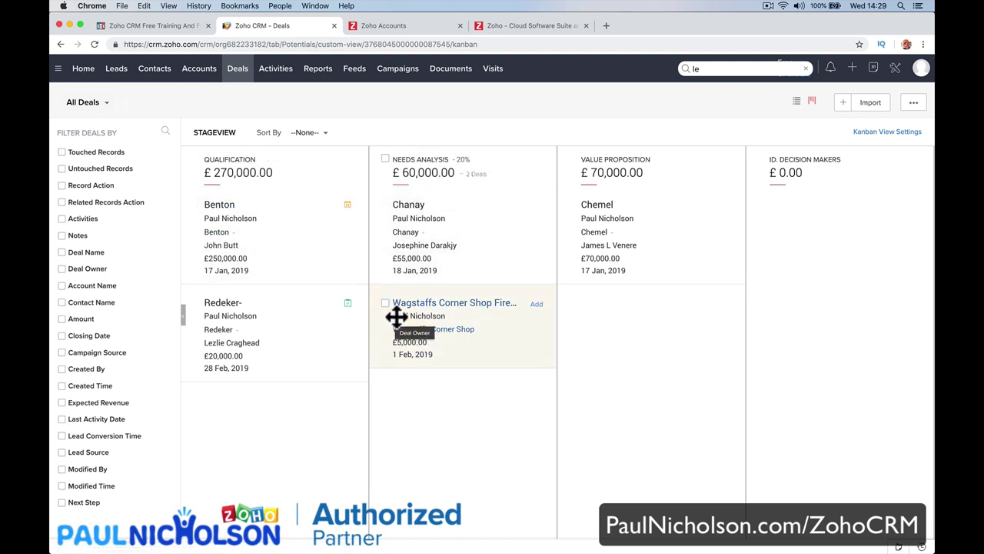
pyautogui.moveTo(396, 316); pyautogui.dragTo(589, 334)
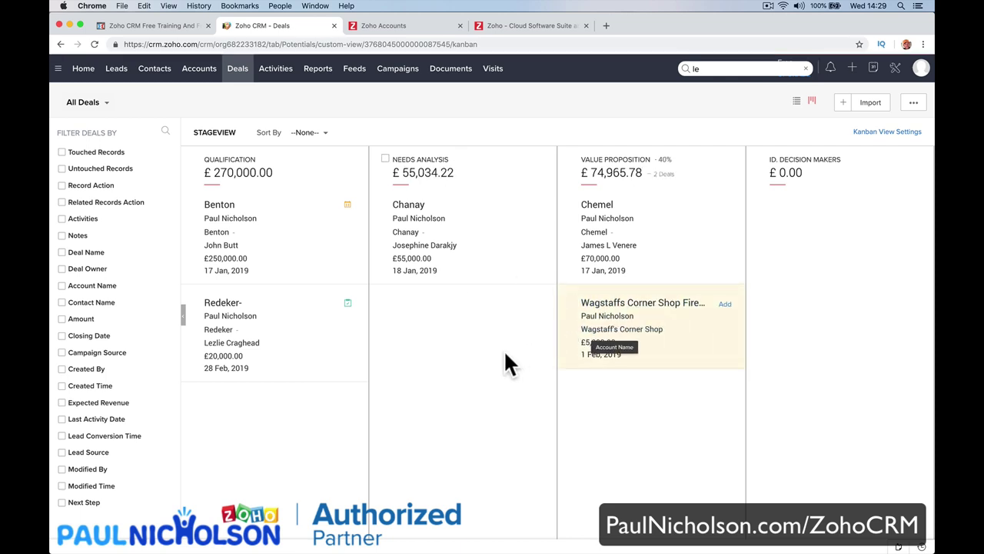
pyautogui.hscroll(5, 503, 349)
pyautogui.moveTo(638, 322); pyautogui.dragTo(621, 238)
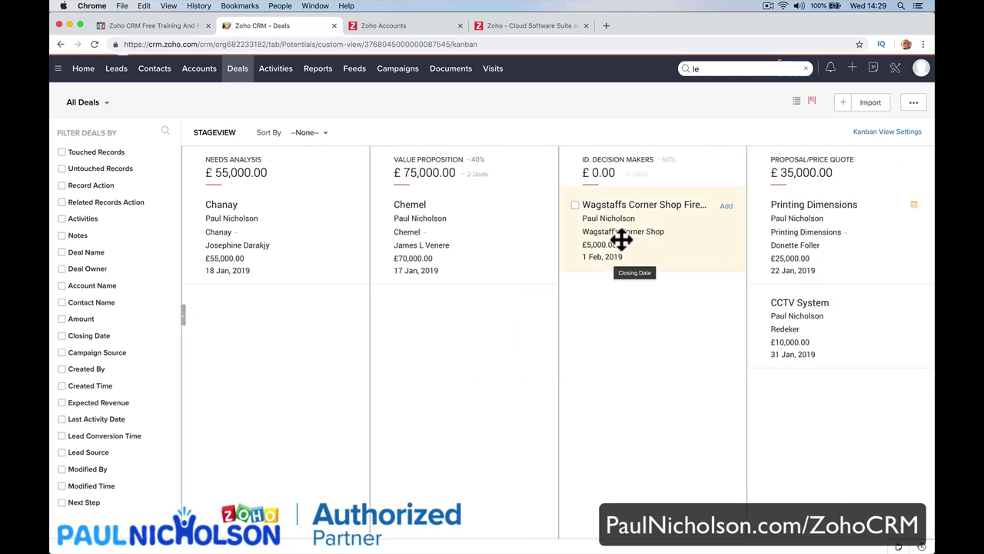
pyautogui.click(630, 202)
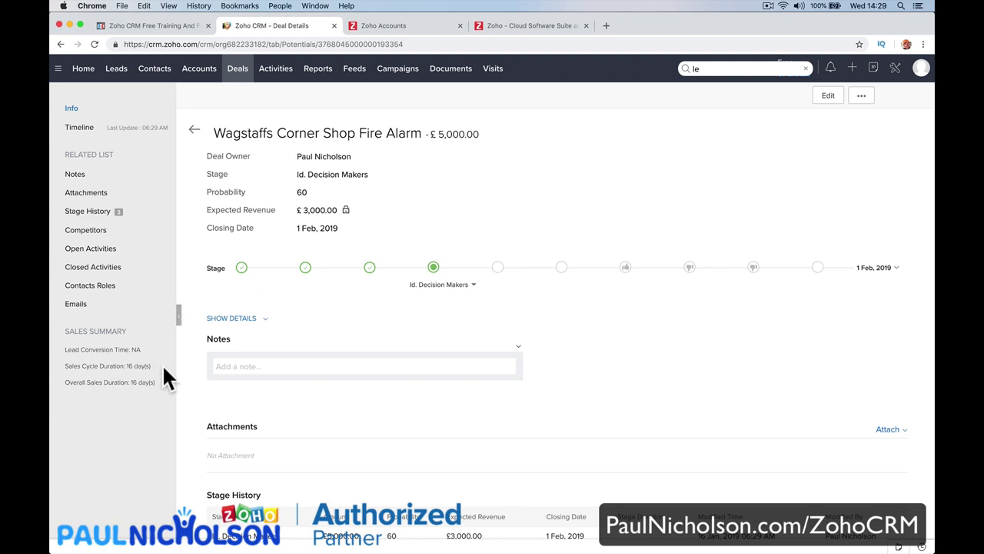
# Look over the new activity options, then back out of a Closed Won stage change.
pyautogui.click(166, 249)
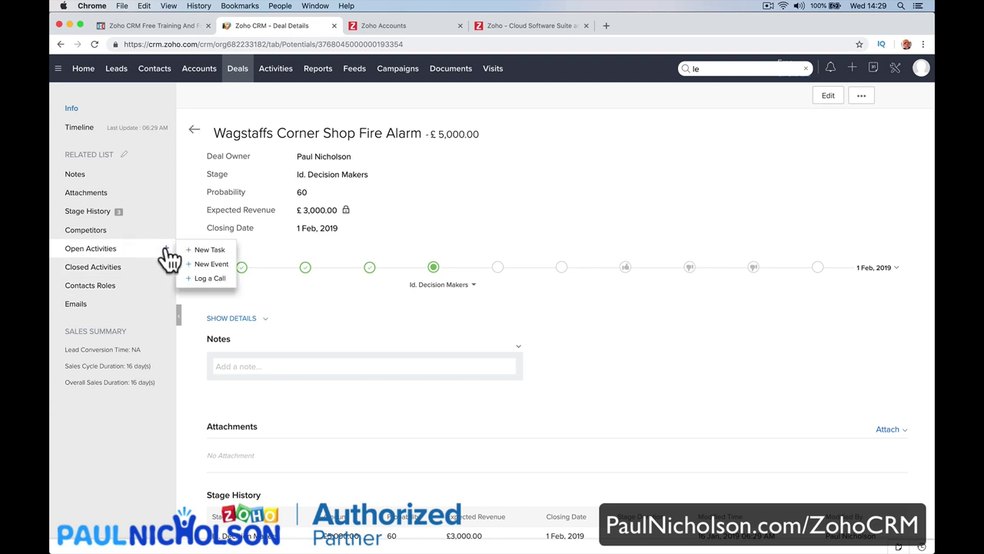
pyautogui.click(186, 315)
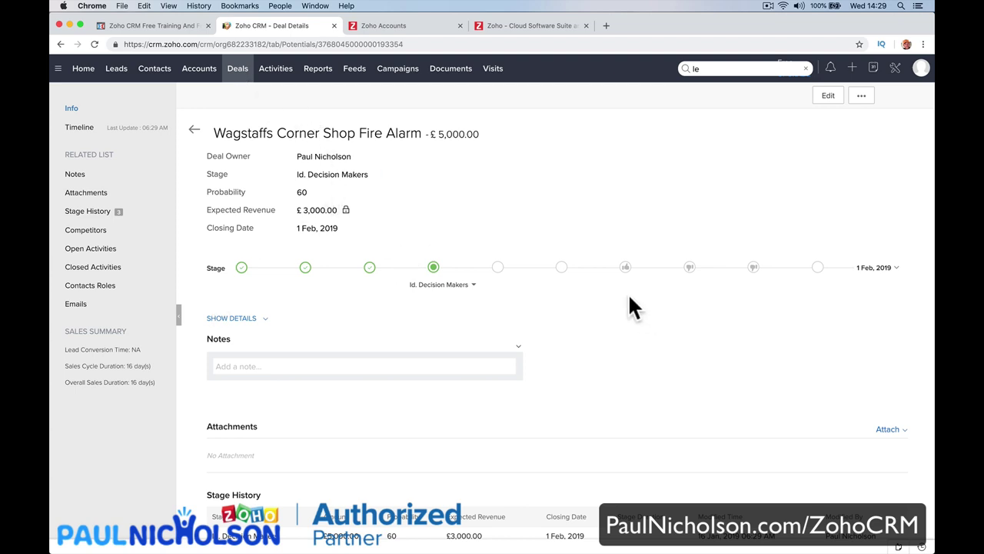
pyautogui.click(625, 267)
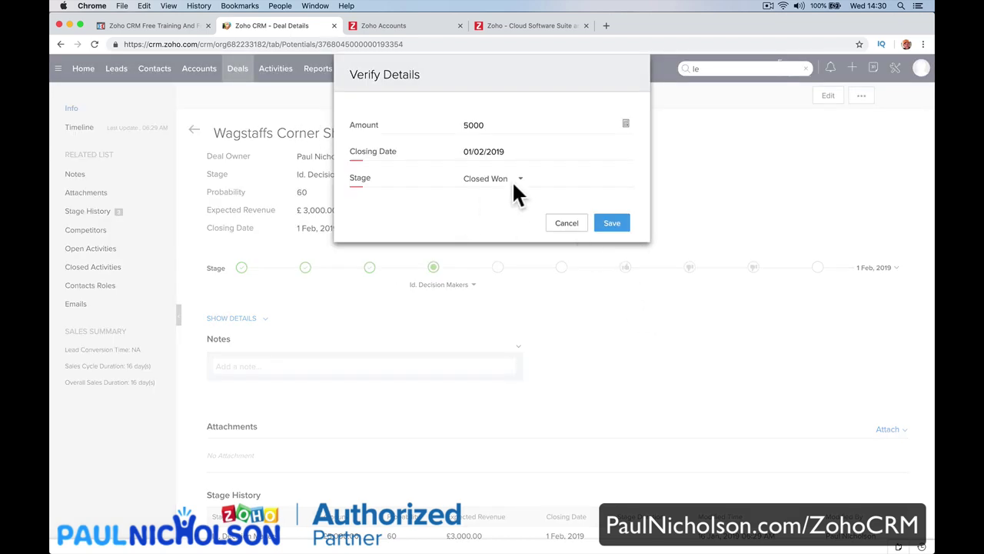
pyautogui.click(567, 224)
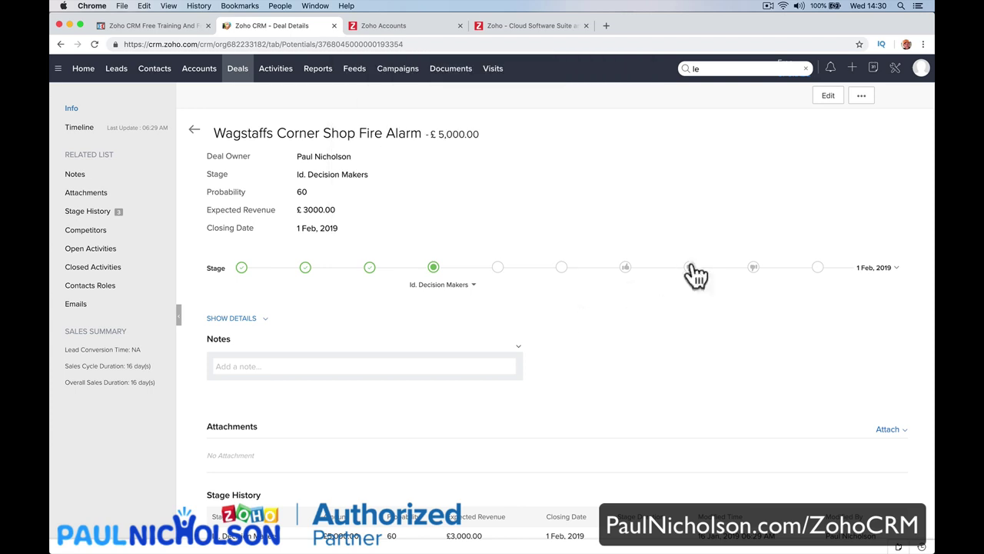
# Mark the Wagstaffs deal Closed Lost to Competition with reason 'SAS Security won the job. On price.'.
pyautogui.click(754, 271)
pyautogui.click(549, 217)
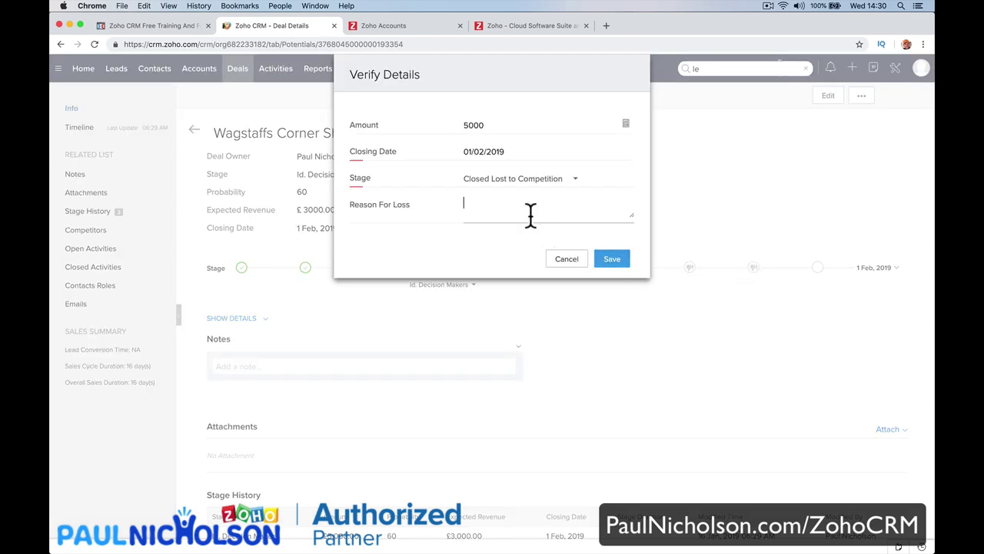
pyautogui.write('SAS Security won the jobn ')
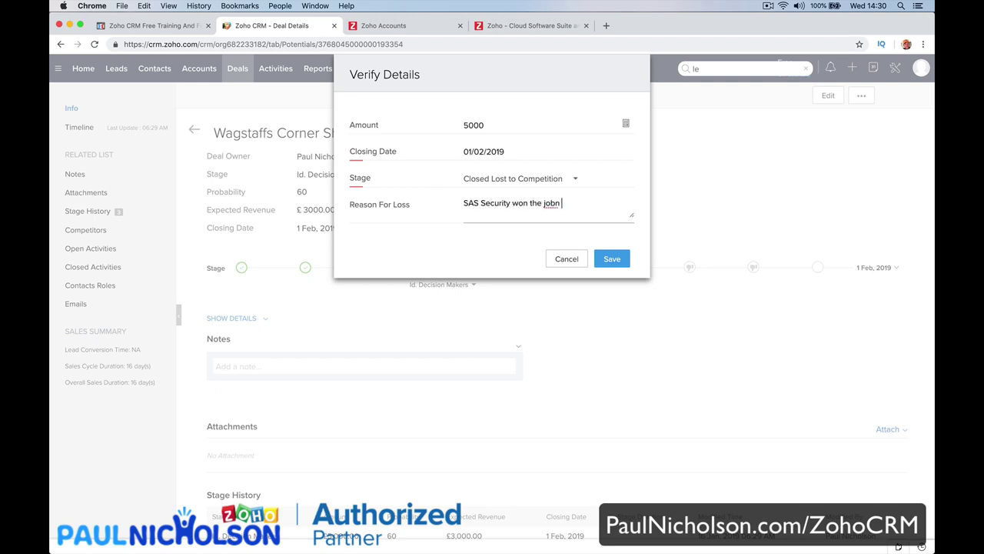
pyautogui.write('ON')
pyautogui.click(602, 261)
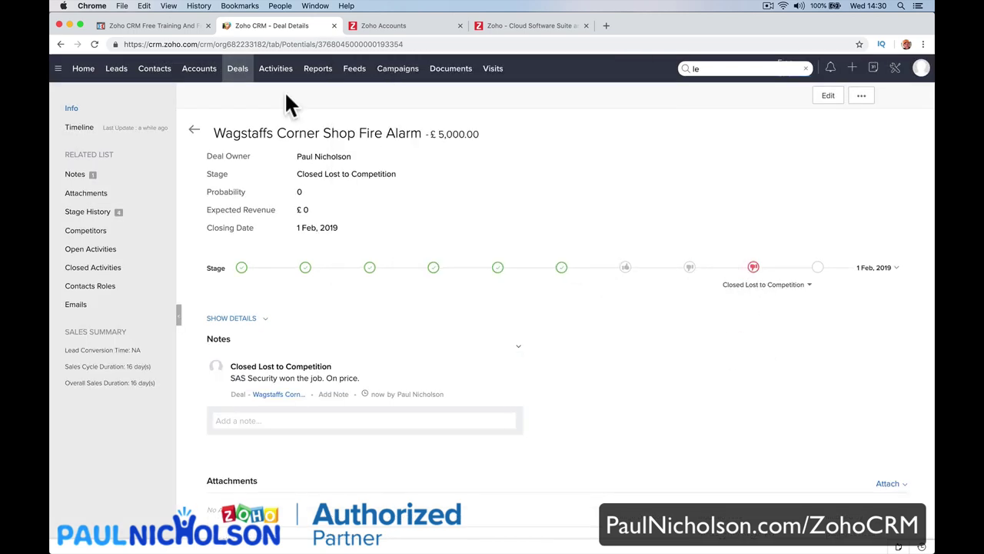
pyautogui.click(237, 68)
# Move the Benton deal from Qualification to Needs Analysis, then switch Deals to list view.
pyautogui.hscroll(5, 492, 231)
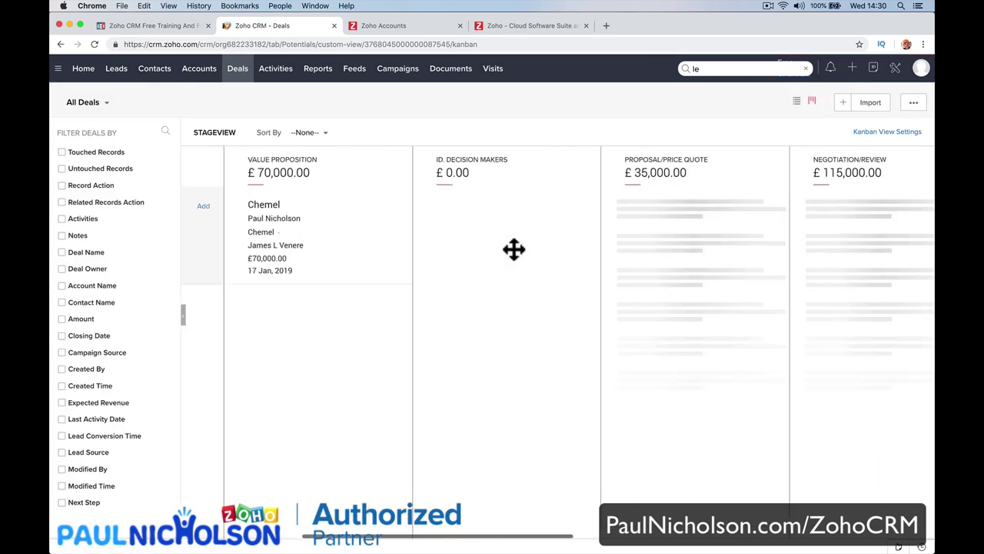
pyautogui.hscroll(5, 514, 248)
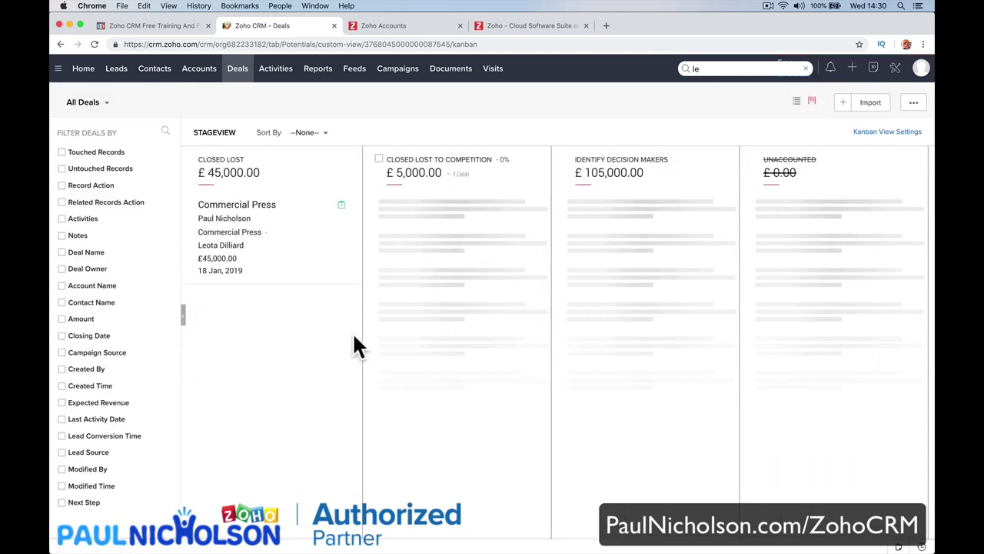
pyautogui.hscroll(-3, 329, 344)
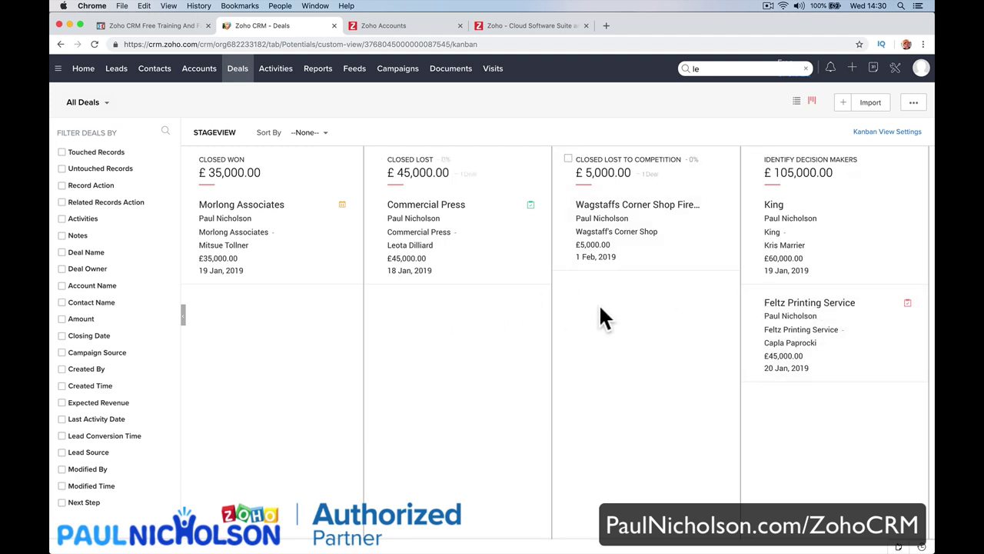
pyautogui.hscroll(-5, 582, 342)
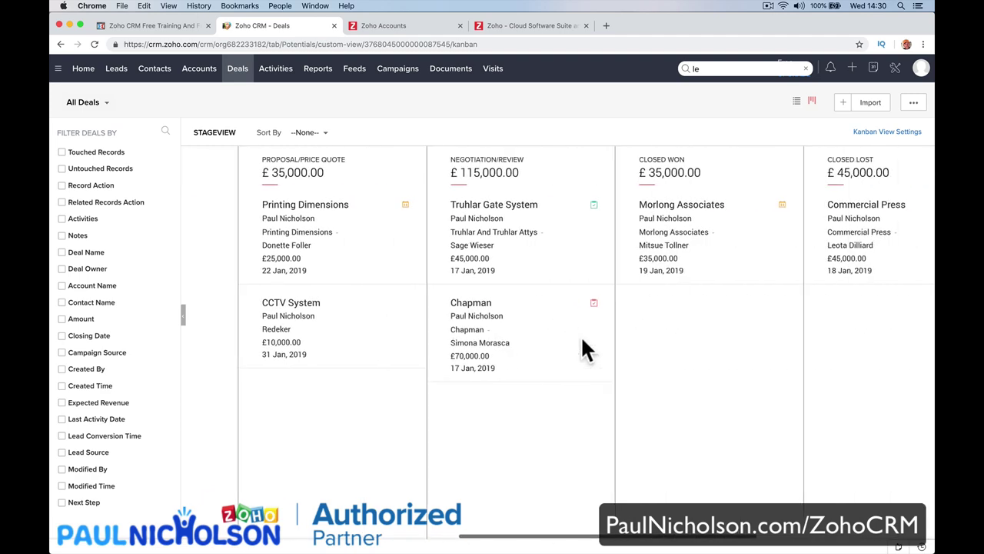
pyautogui.hscroll(5, 575, 329)
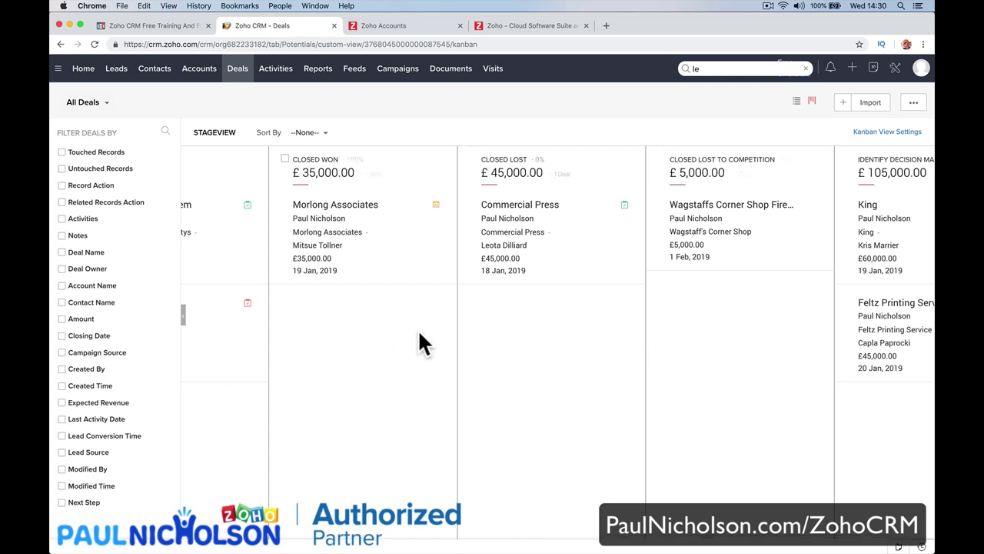
pyautogui.hscroll(-5, 419, 332)
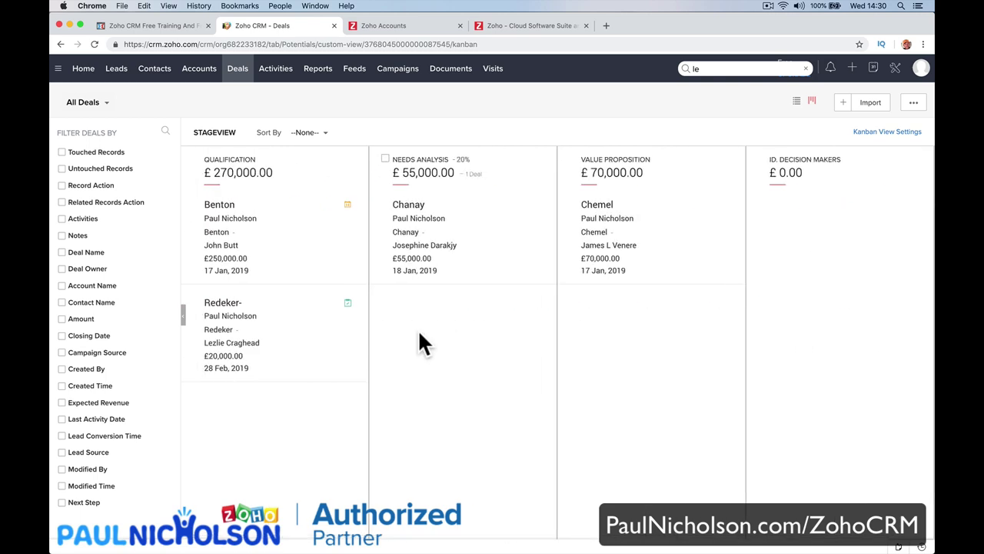
pyautogui.moveTo(254, 237); pyautogui.dragTo(429, 317)
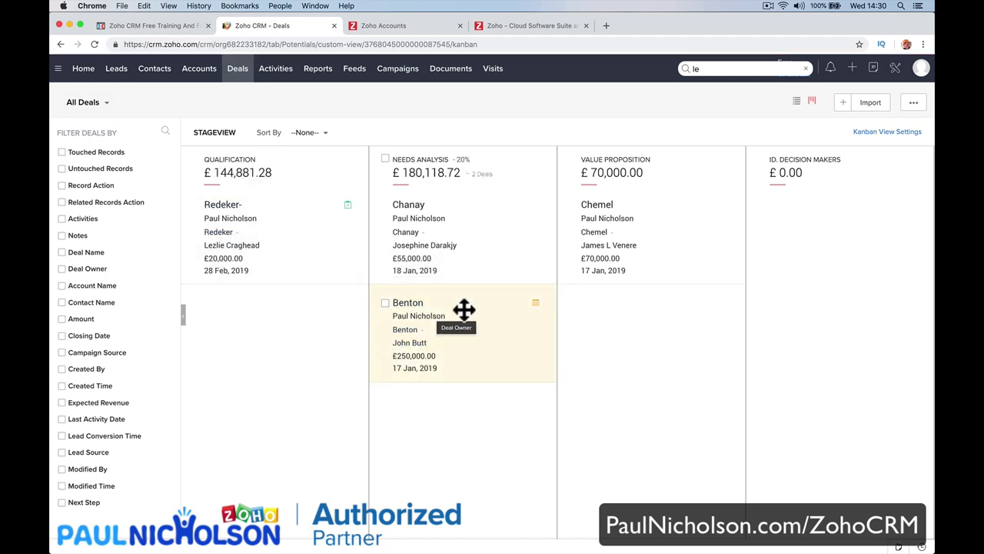
pyautogui.click(797, 105)
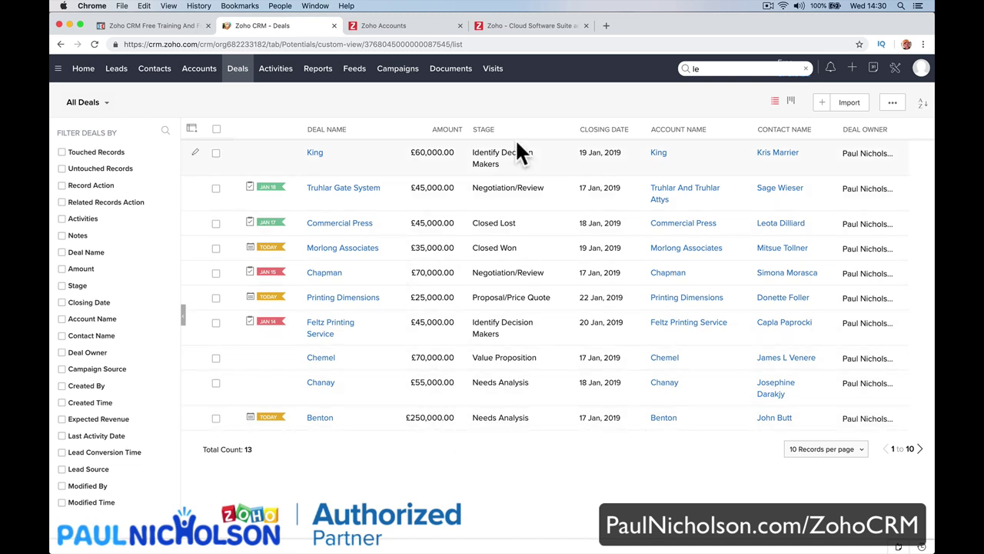
# Sort All Deals by Closing Date ascending and place Probability after Deal Owner in the columns.
pyautogui.click(605, 137)
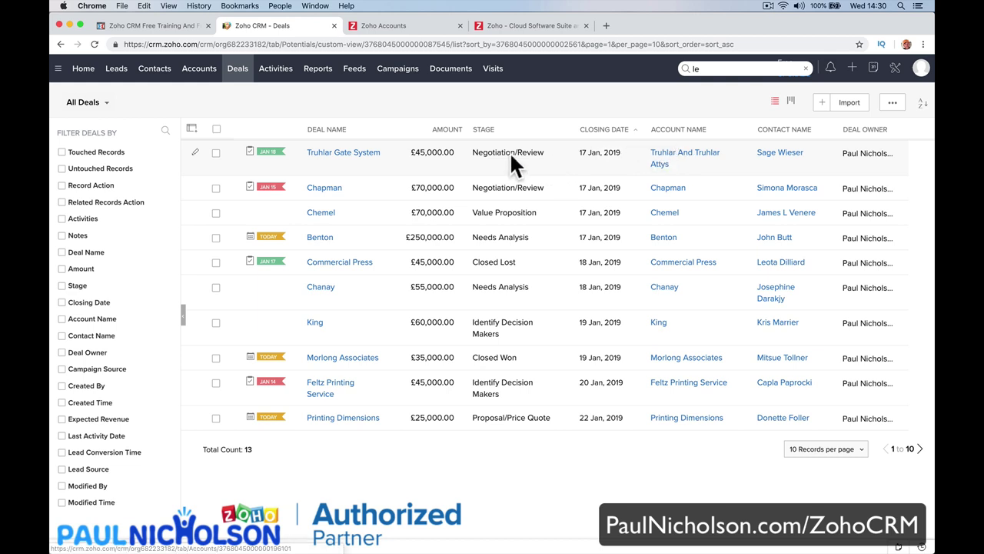
pyautogui.click(192, 130)
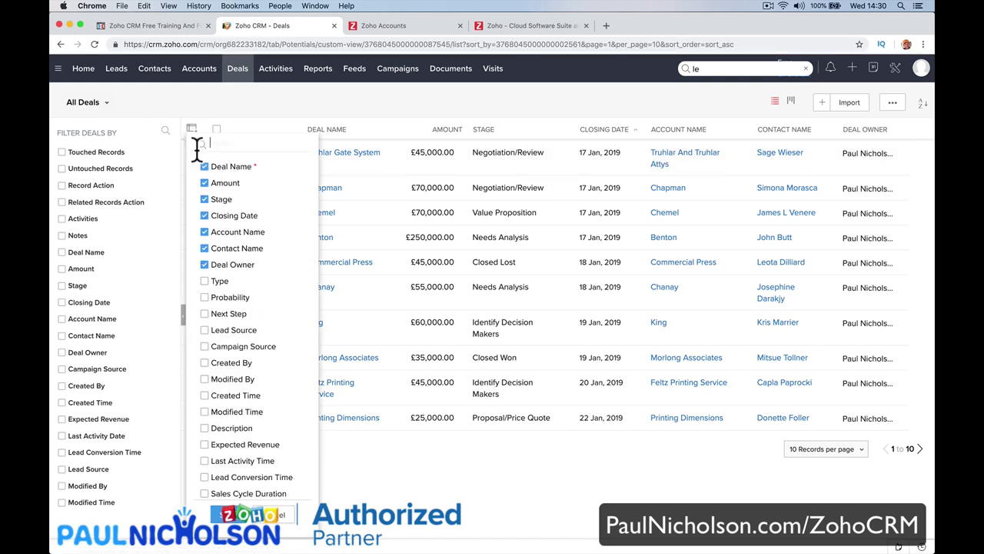
pyautogui.click(222, 297)
pyautogui.moveTo(222, 297); pyautogui.dragTo(213, 309)
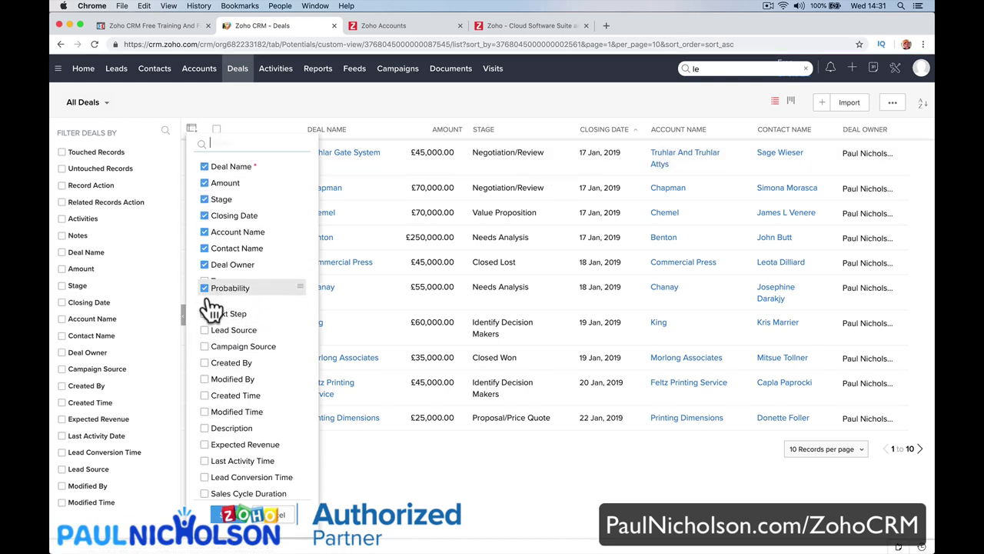
pyautogui.click(230, 514)
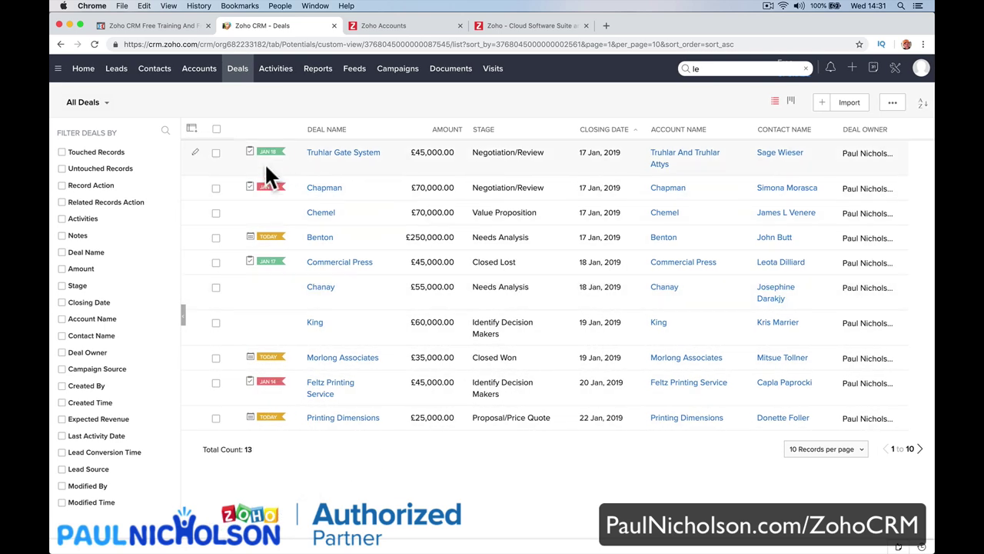
# Tick Probability as a shown column, save, and reload the deals list.
pyautogui.click(191, 129)
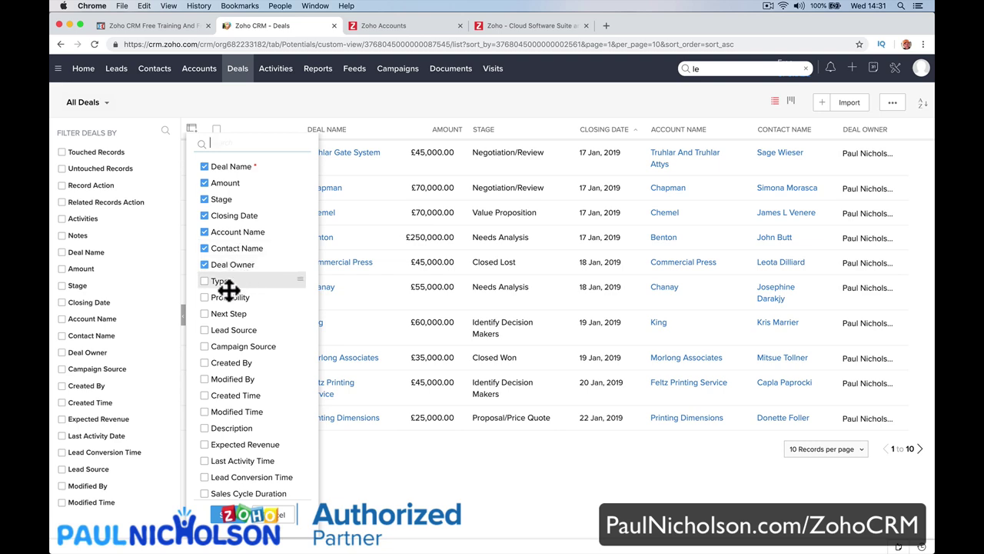
pyautogui.click(206, 299)
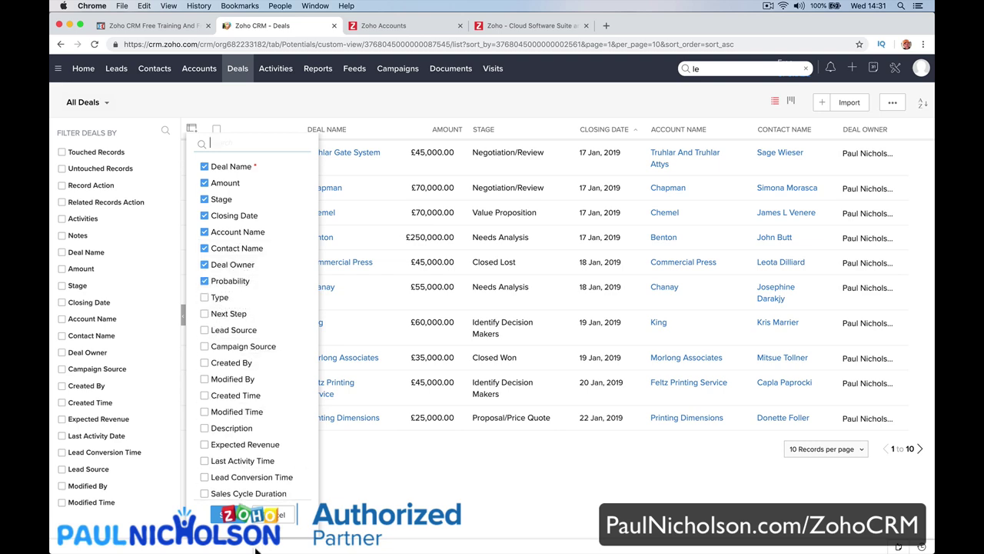
pyautogui.click(231, 513)
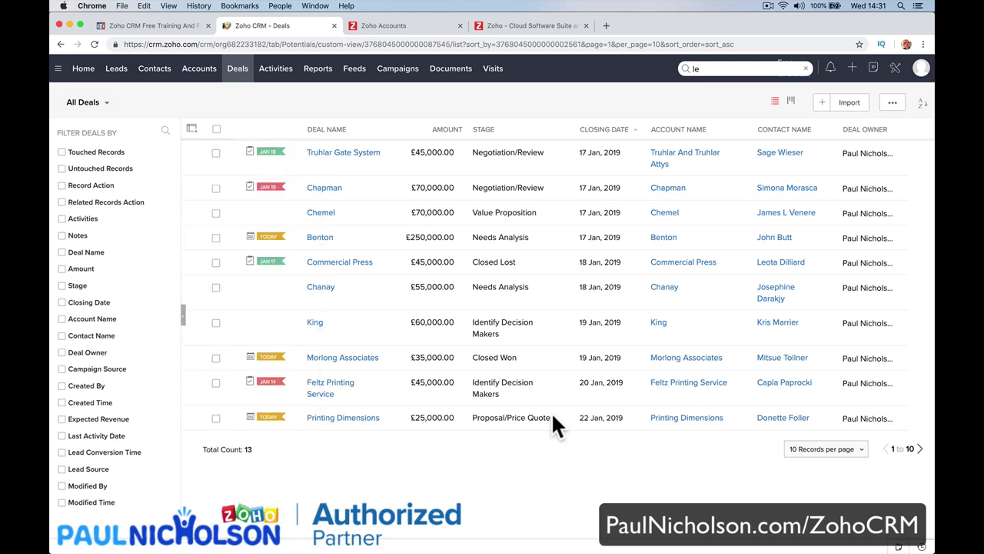
pyautogui.click(93, 46)
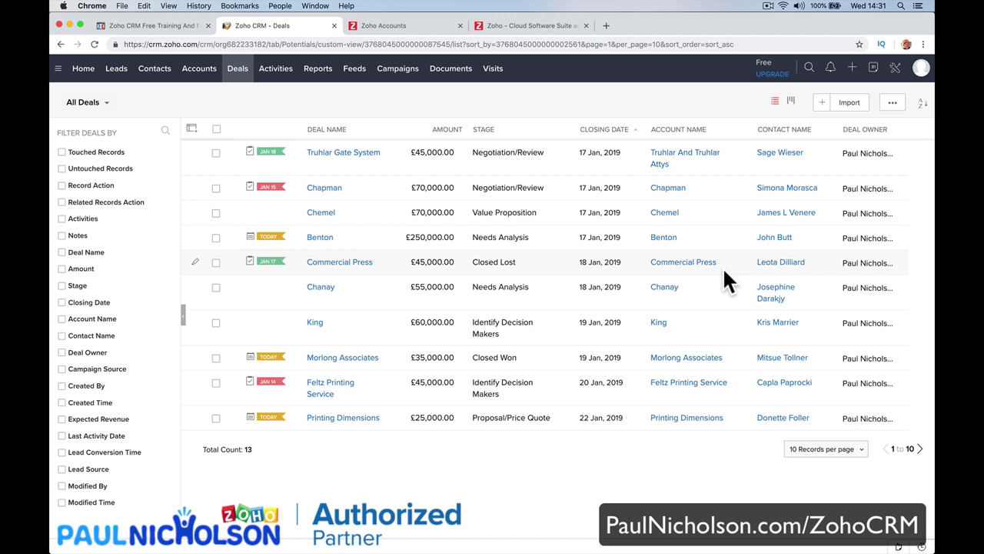
# Switch Deals back to Kanban view, scroll across the stages, and go to Reports.
pyautogui.click(790, 101)
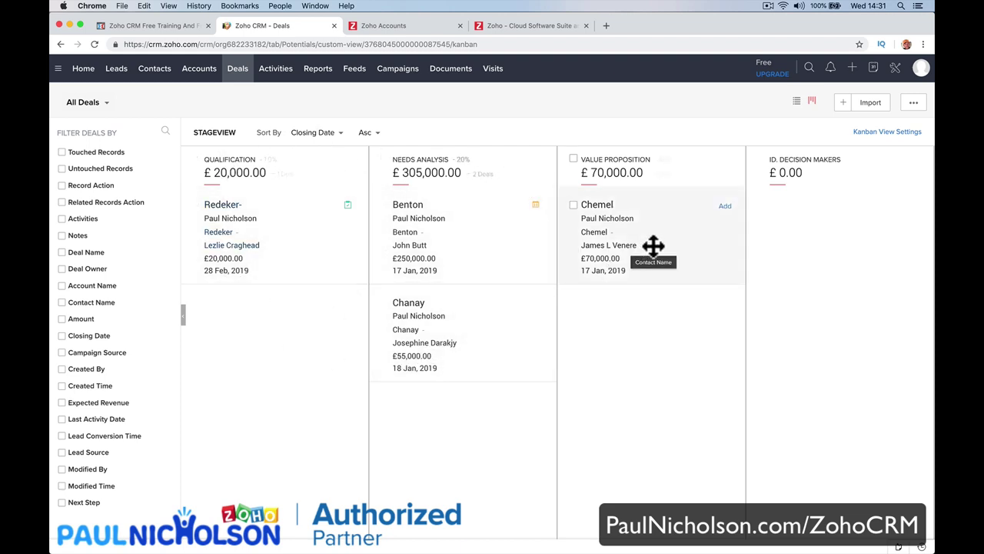
pyautogui.hscroll(10, 768, 242)
pyautogui.hscroll(3, 766, 232)
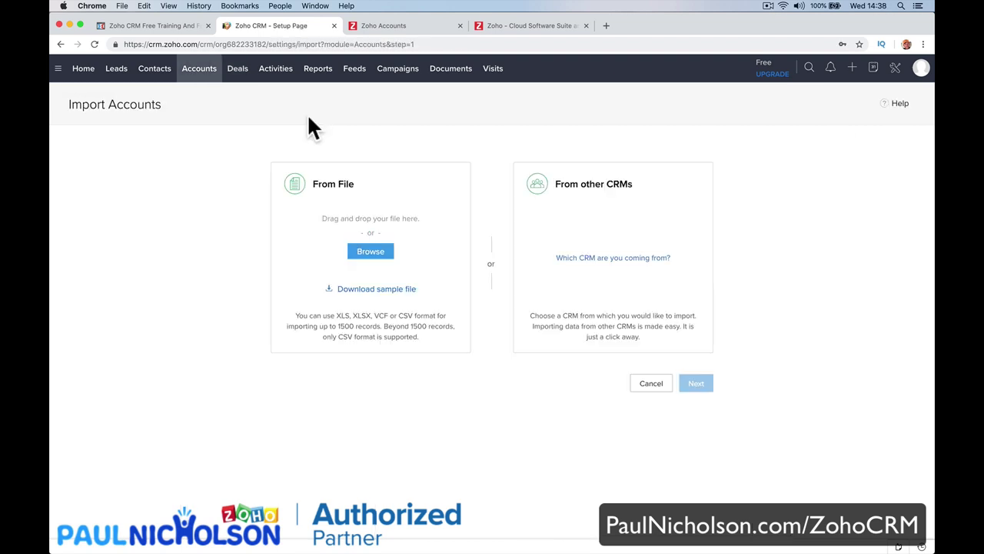
pyautogui.click(318, 74)
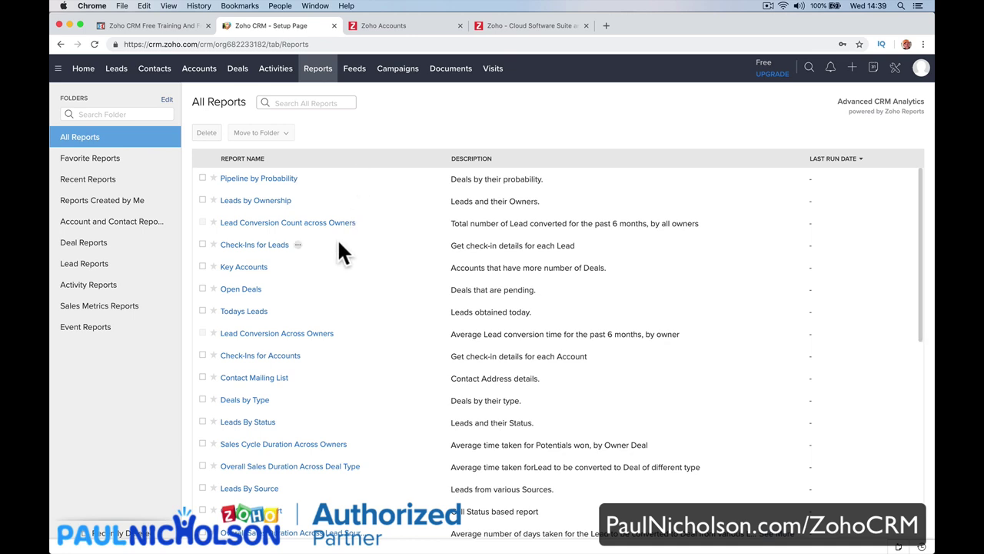
# Open the Open Deals report in the editor and remove its Stage column.
pyautogui.click(244, 286)
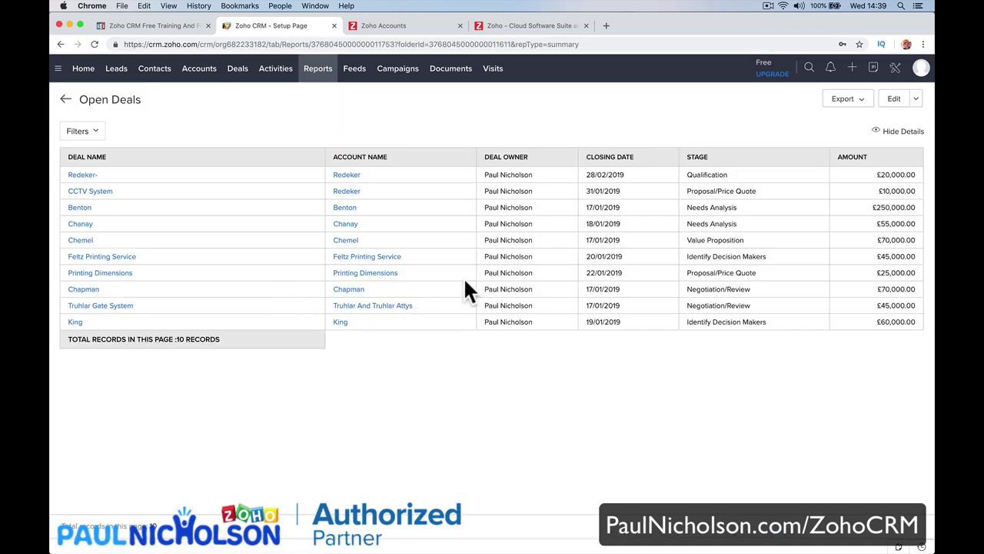
pyautogui.click(890, 100)
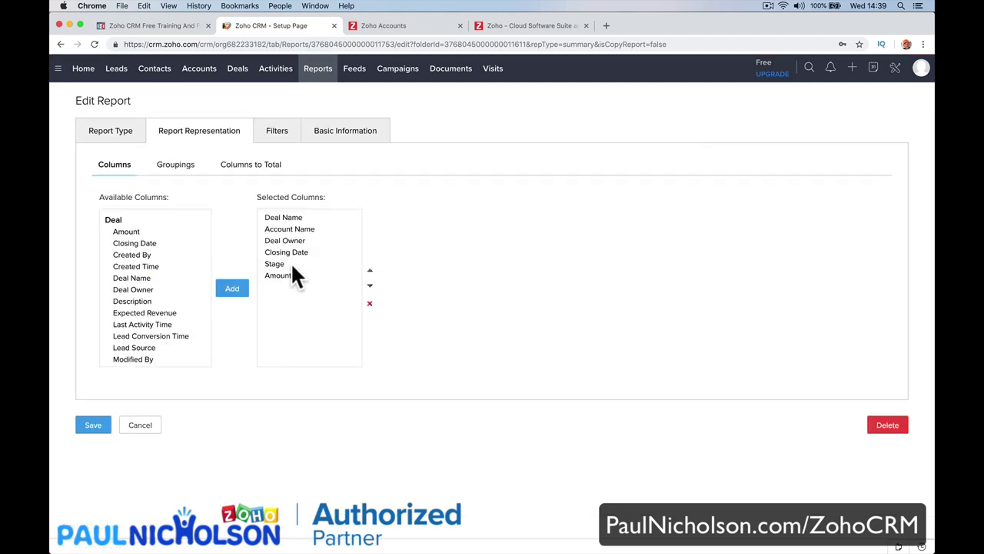
pyautogui.click(290, 264)
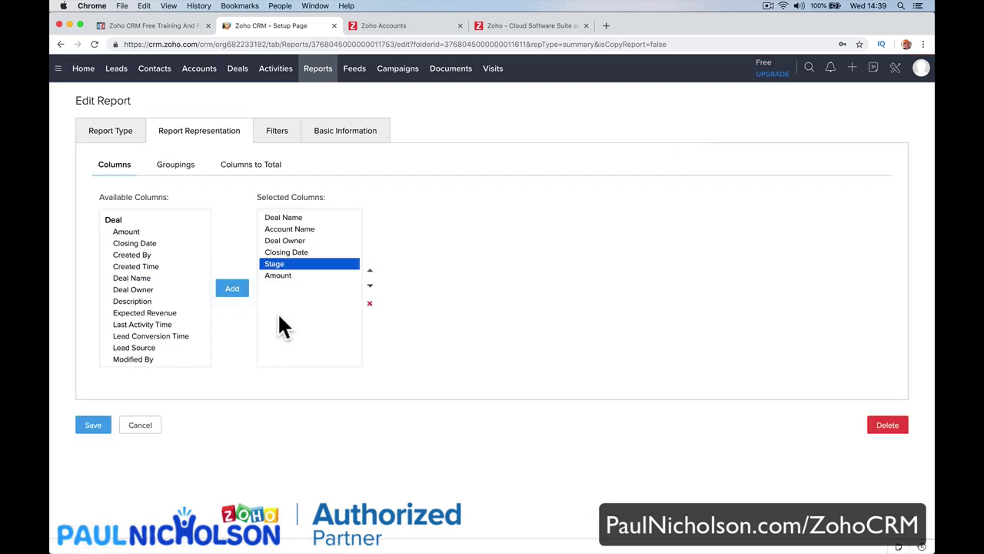
pyautogui.click(370, 304)
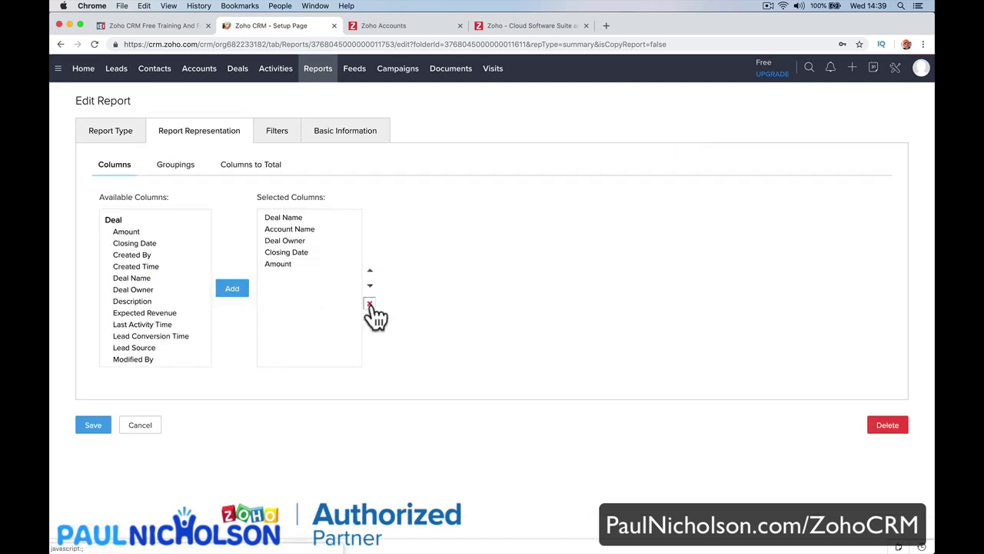
# Add Deal Owner and Lead Source columns, save the report, and return to All Reports.
pyautogui.click(165, 280)
pyautogui.click(168, 289)
pyautogui.click(230, 290)
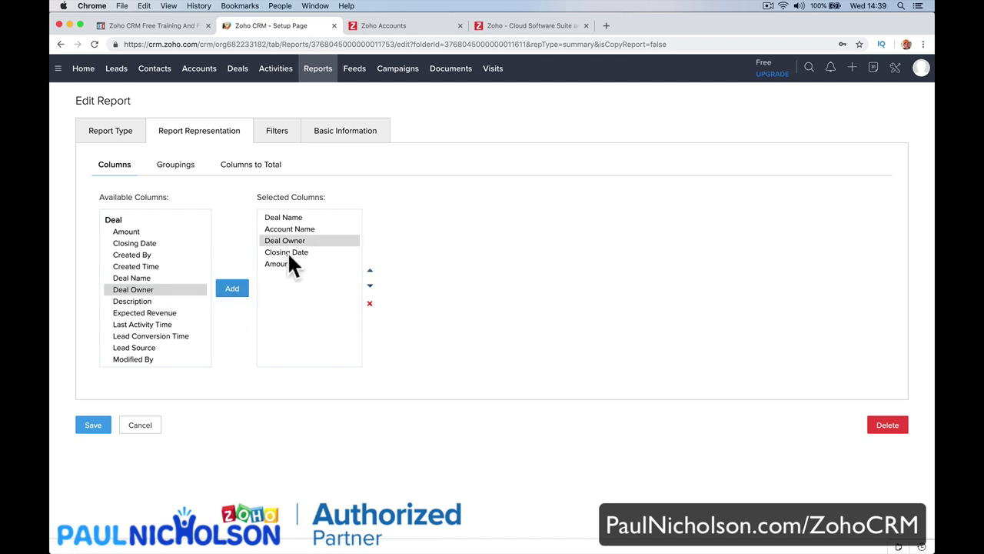
pyautogui.scroll(-3, 169, 340)
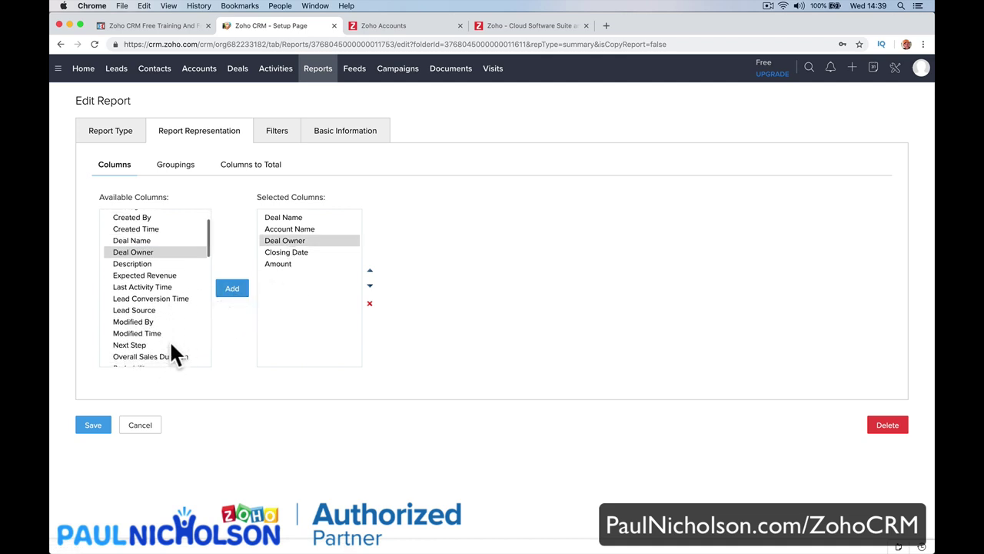
pyautogui.click(152, 278)
pyautogui.click(232, 289)
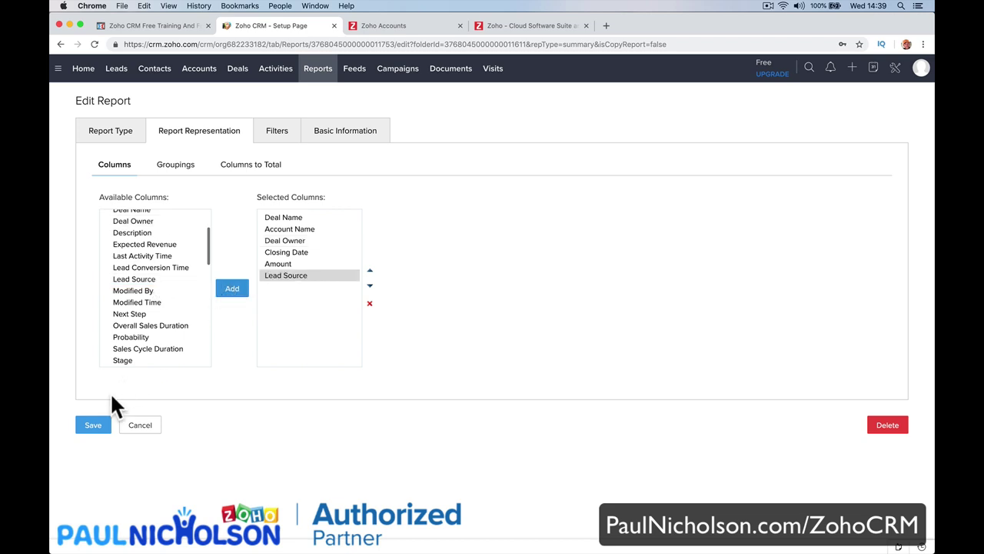
pyautogui.click(93, 426)
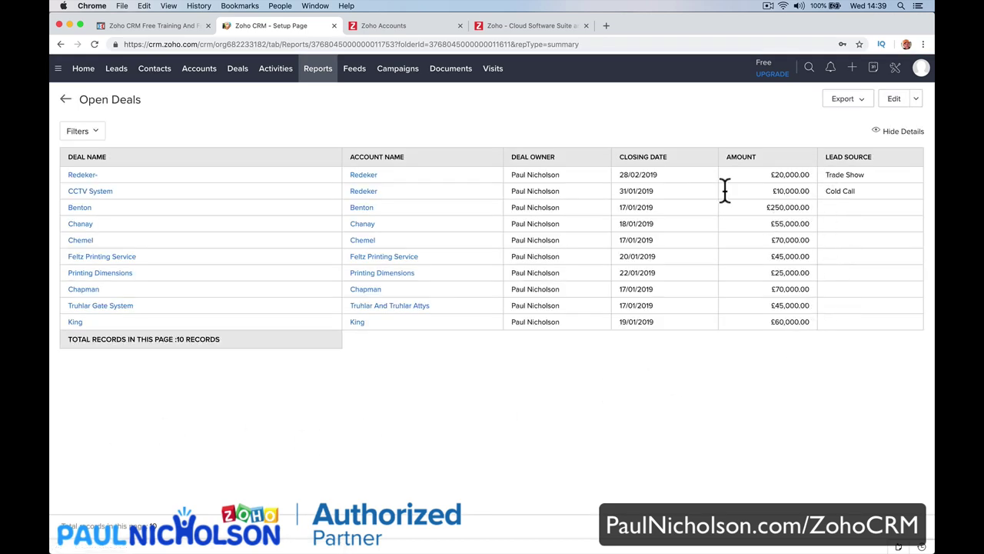
pyautogui.click(314, 77)
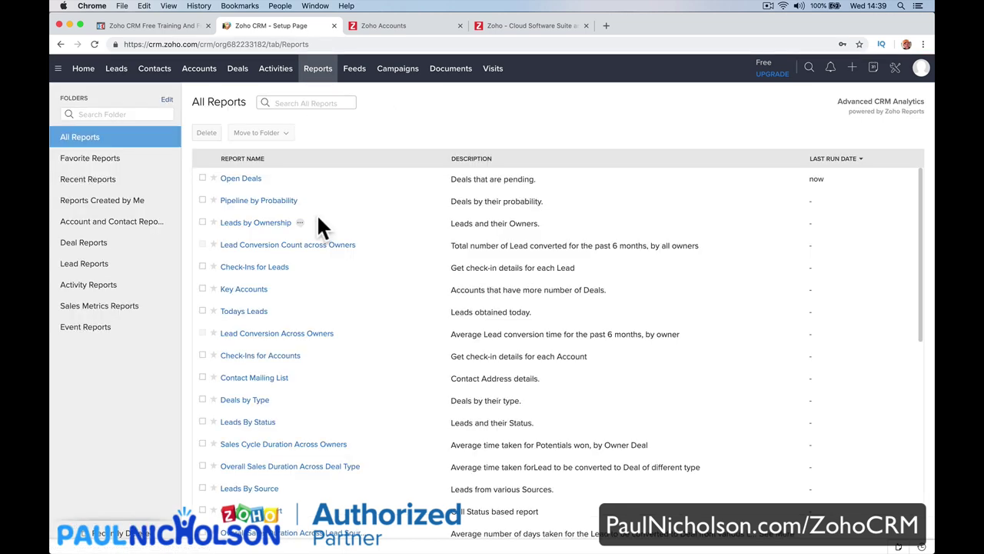
# Open the Open Deals and Todays Leads reports, returning to the reports list each time.
pyautogui.click(243, 179)
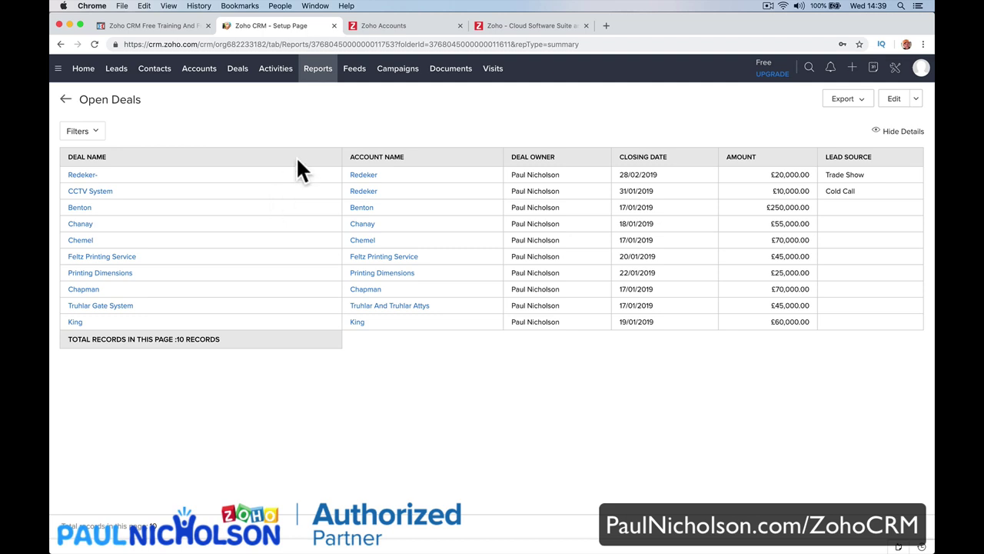
pyautogui.click(317, 80)
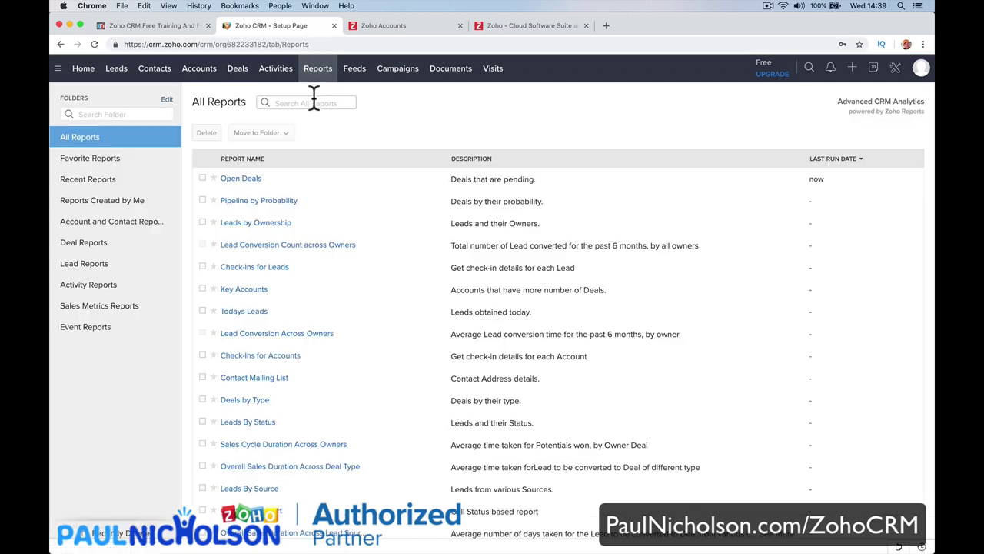
pyautogui.scroll(-1, 326, 215)
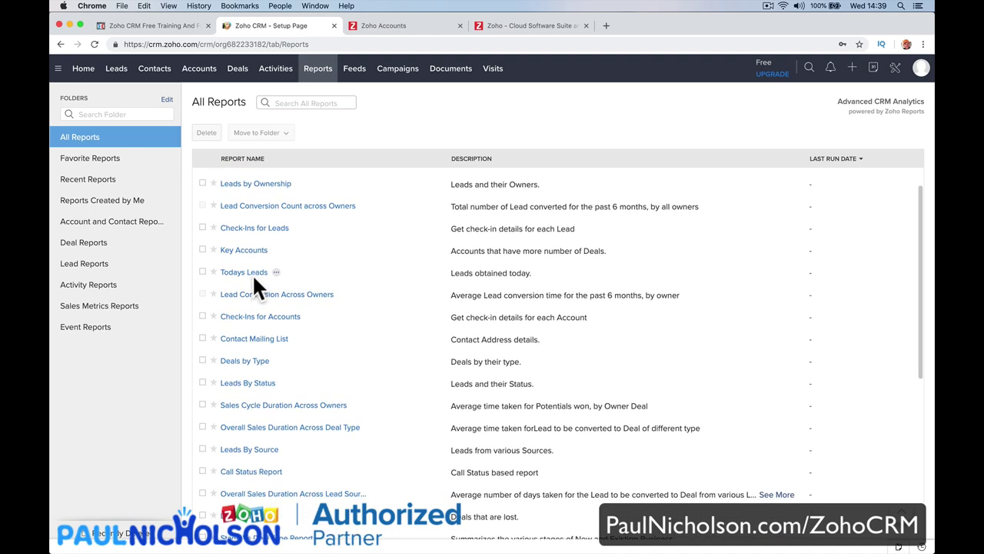
pyautogui.click(252, 274)
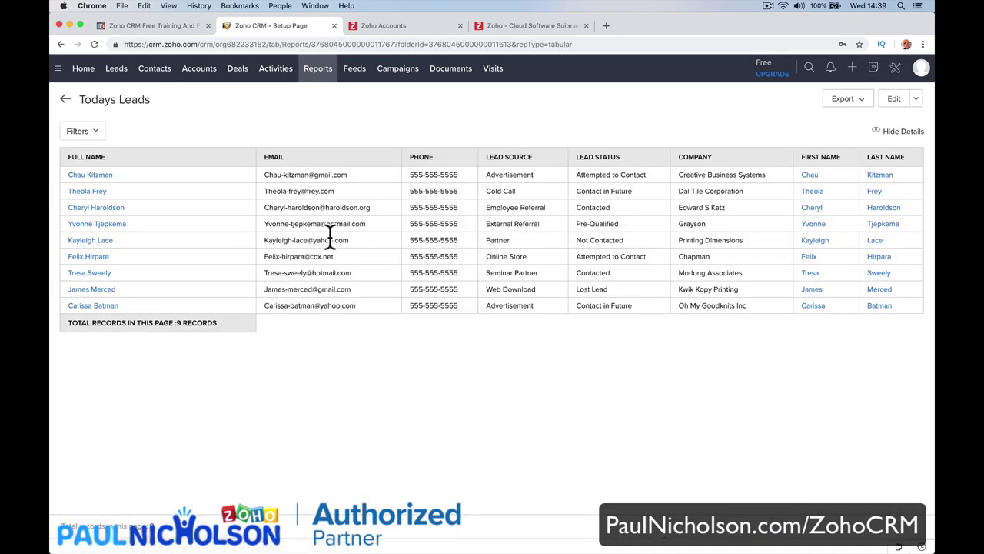
pyautogui.click(318, 71)
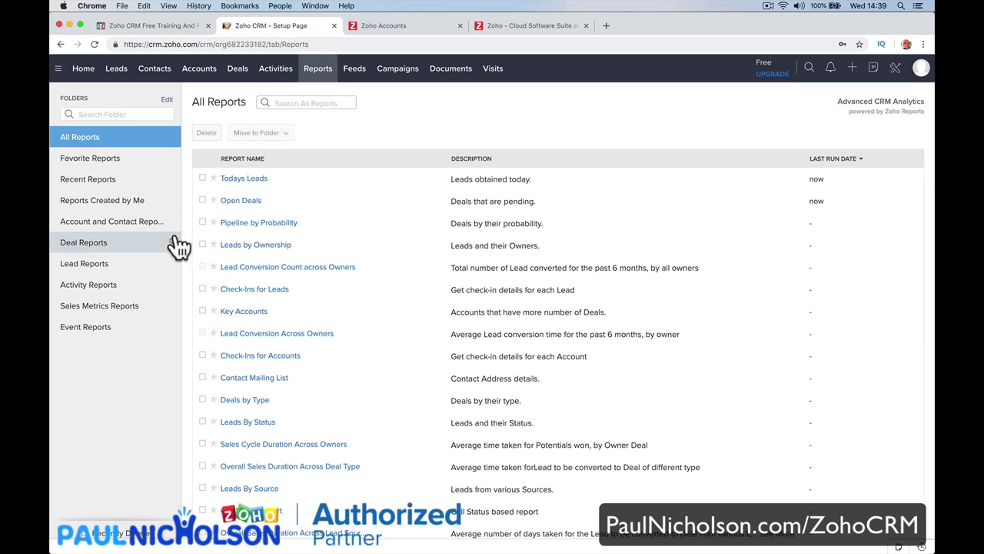
# Browse the Activity, Recent, Created by Me and Account and Contact report folders, viewing All Calls Today and Key Accounts.
pyautogui.click(146, 288)
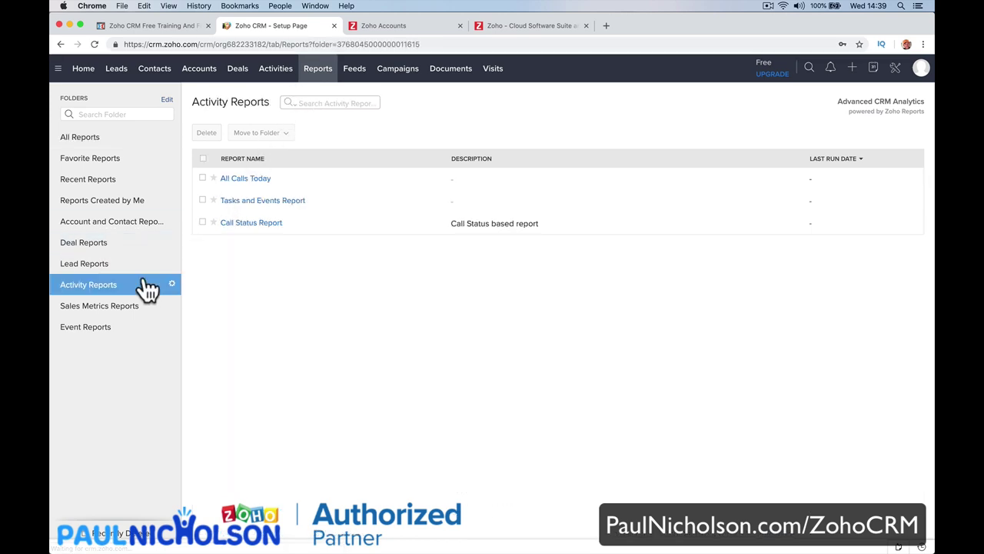
pyautogui.click(258, 183)
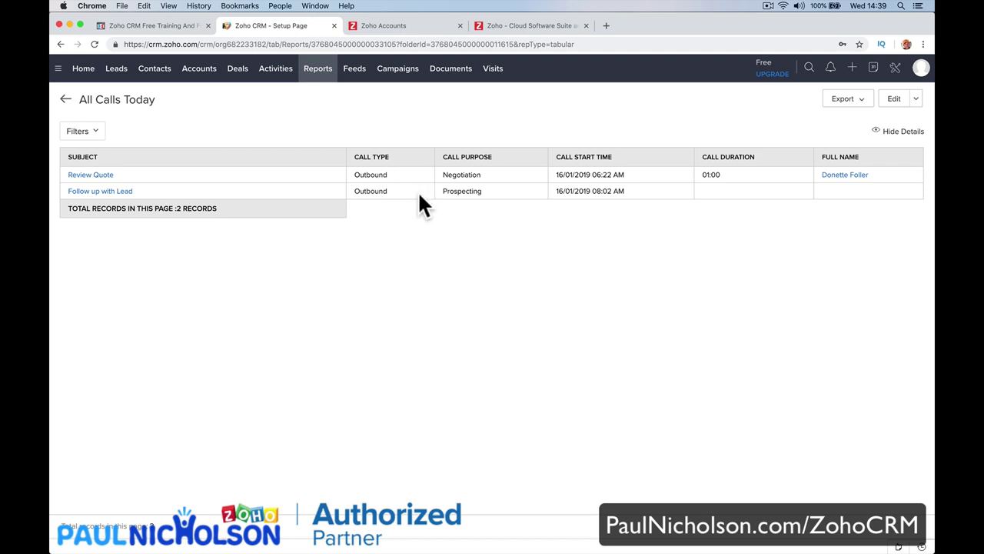
pyautogui.click(321, 77)
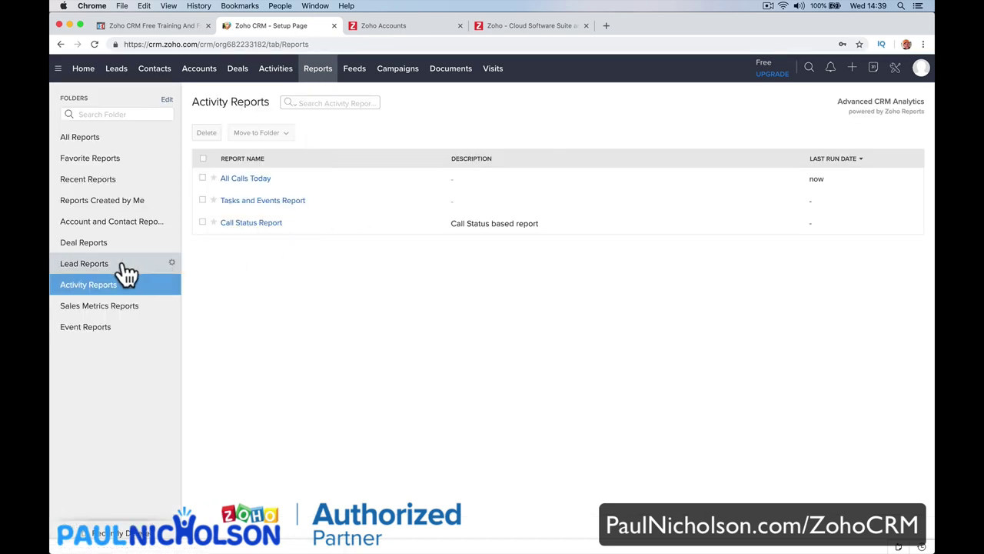
pyautogui.click(119, 188)
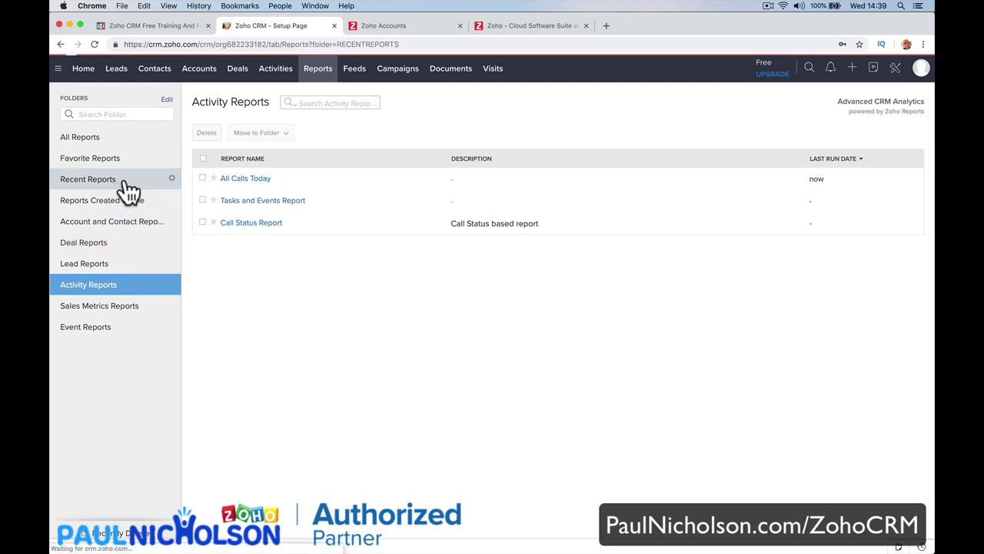
pyautogui.click(128, 203)
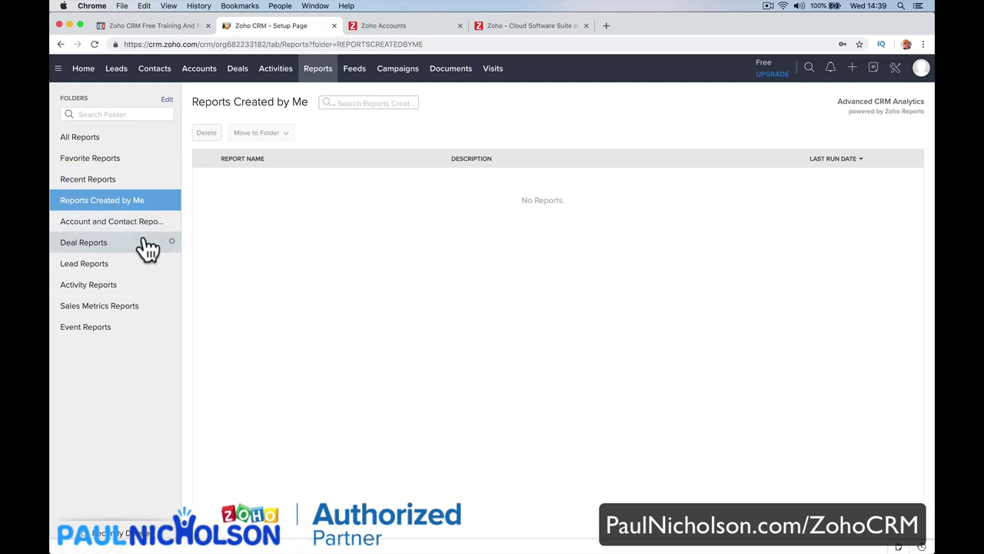
pyautogui.click(120, 223)
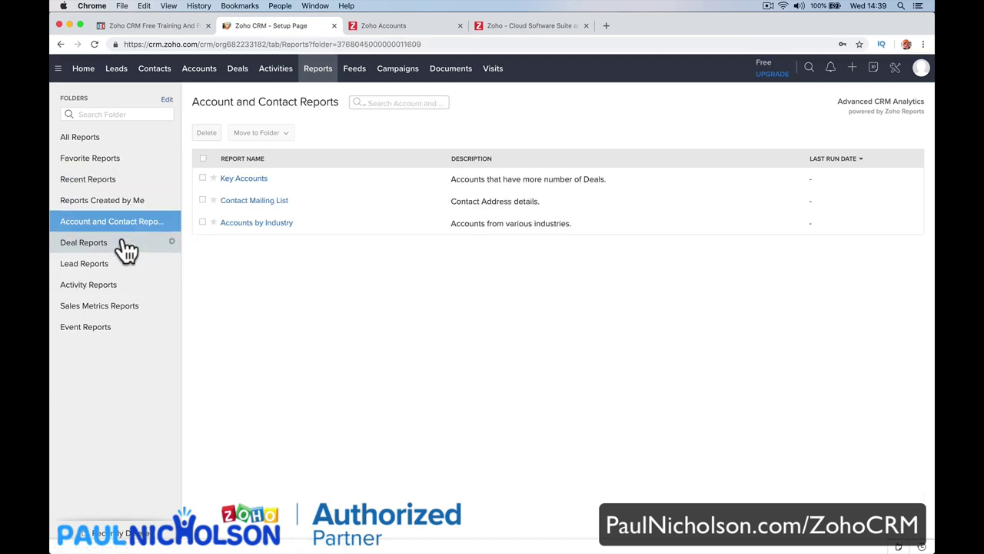
pyautogui.click(235, 178)
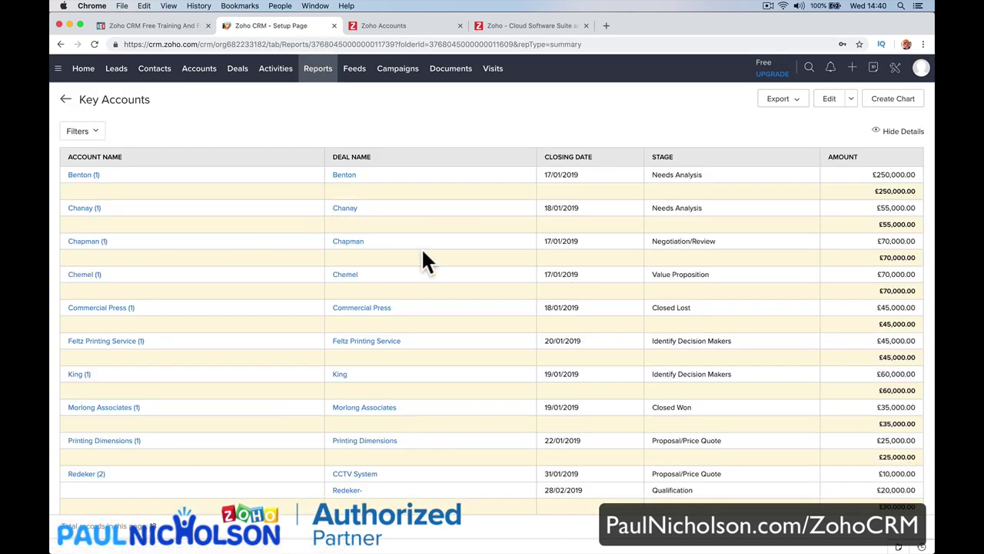
pyautogui.click(313, 77)
pyautogui.click(123, 161)
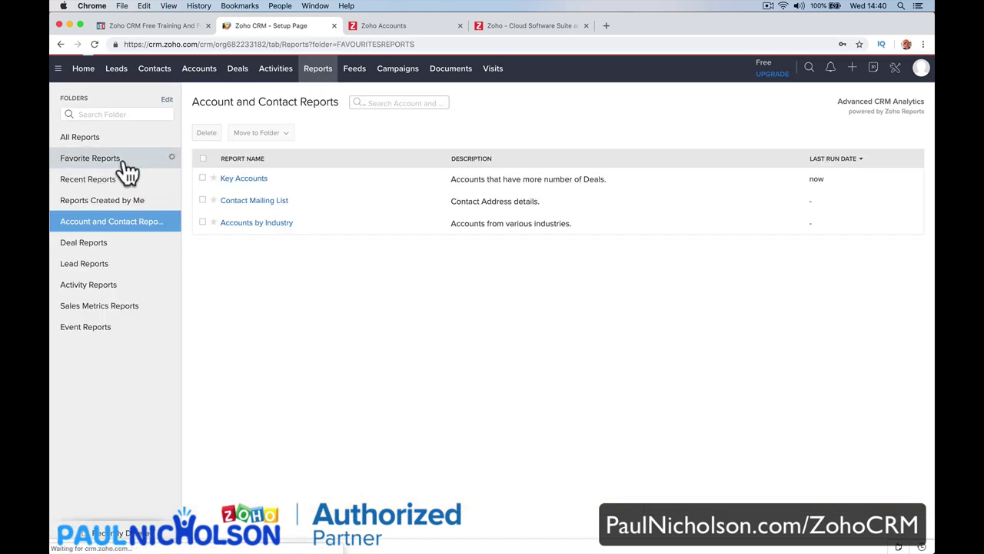
# Star Stage Vs Deal Type Report in Deal Reports and open it from Favorite Reports.
pyautogui.click(114, 245)
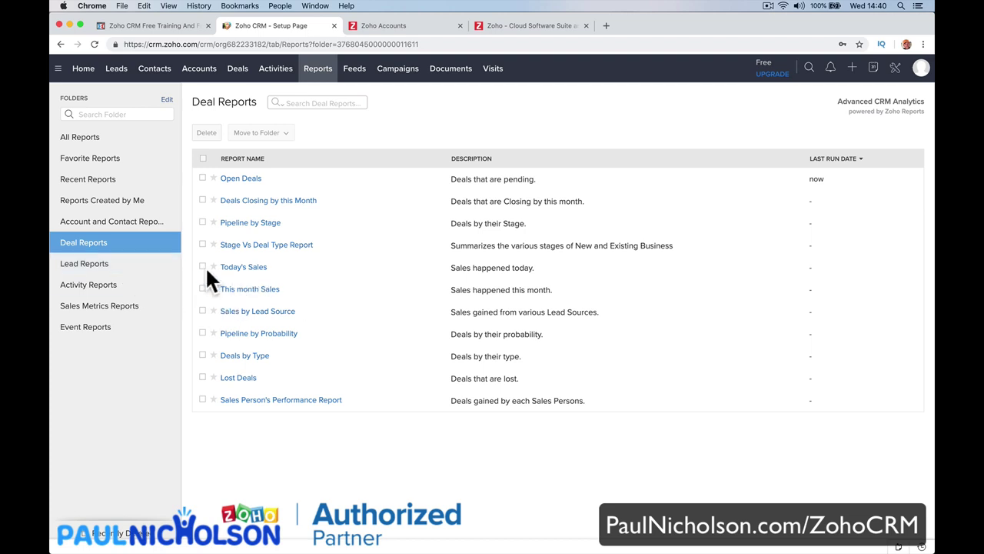
pyautogui.click(214, 246)
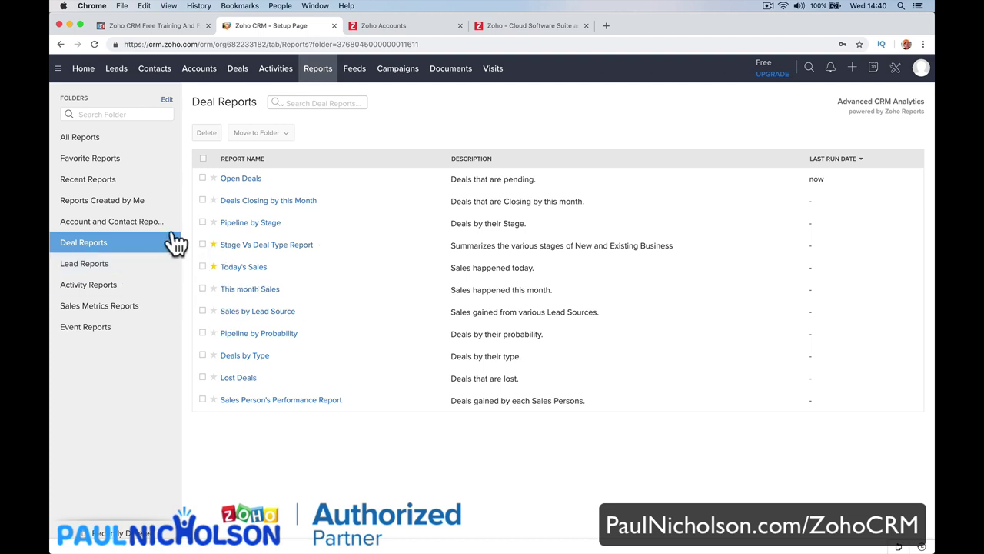
pyautogui.click(136, 268)
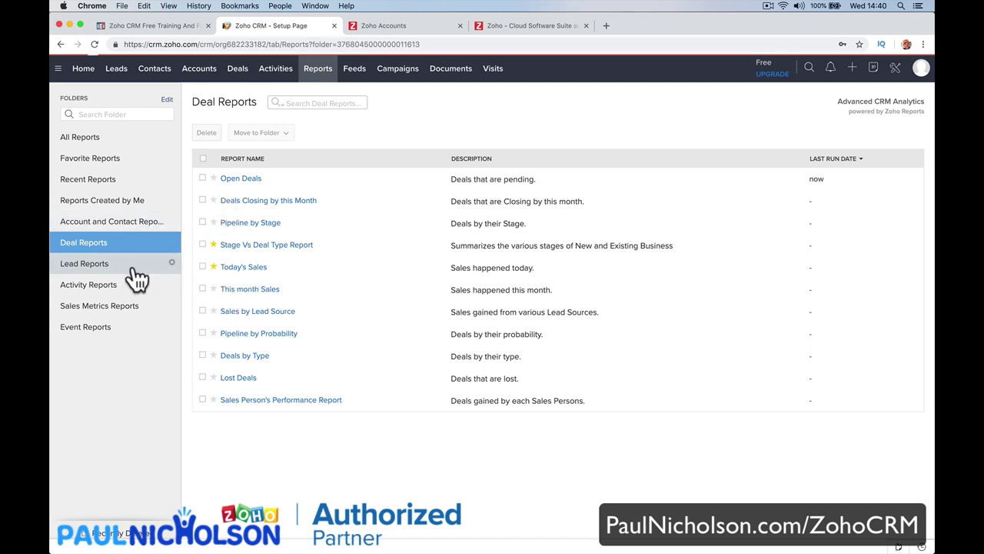
pyautogui.click(137, 284)
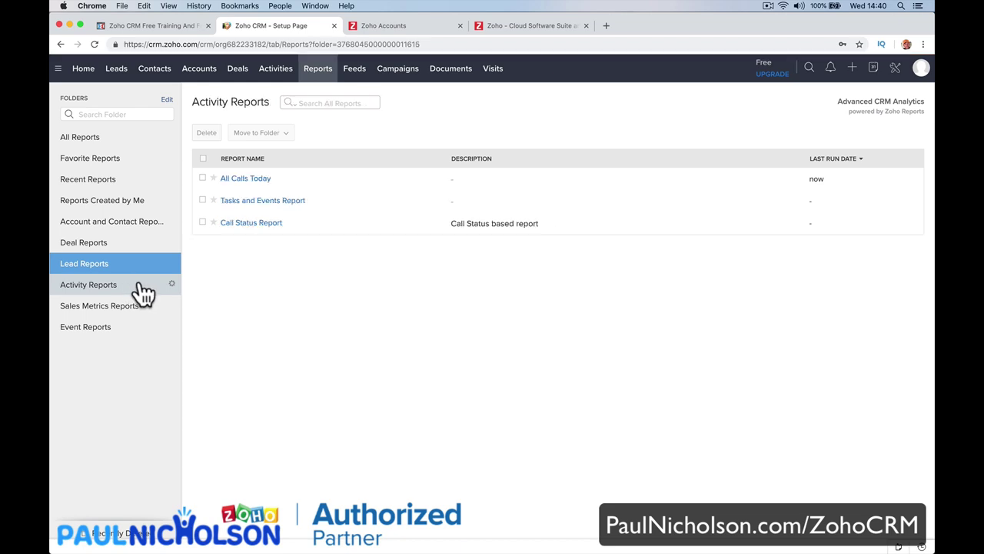
pyautogui.click(100, 159)
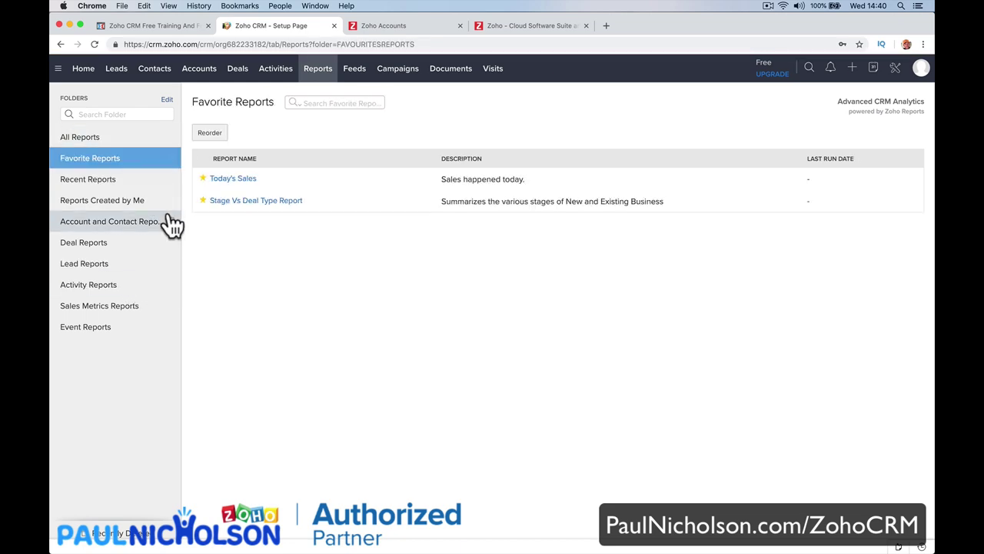
pyautogui.click(236, 202)
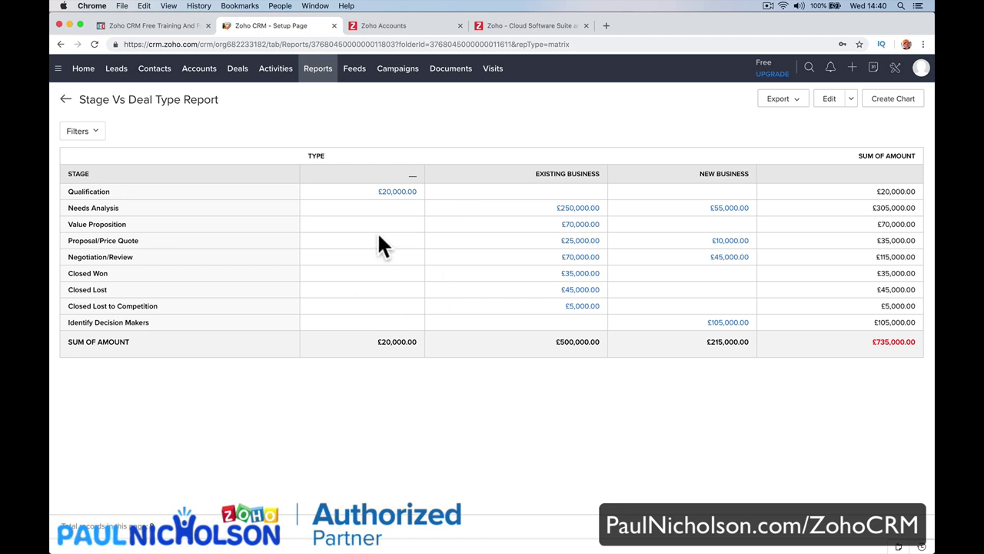
# Check the report's filter and basic information in the editor, cancel, then show export formats.
pyautogui.click(826, 101)
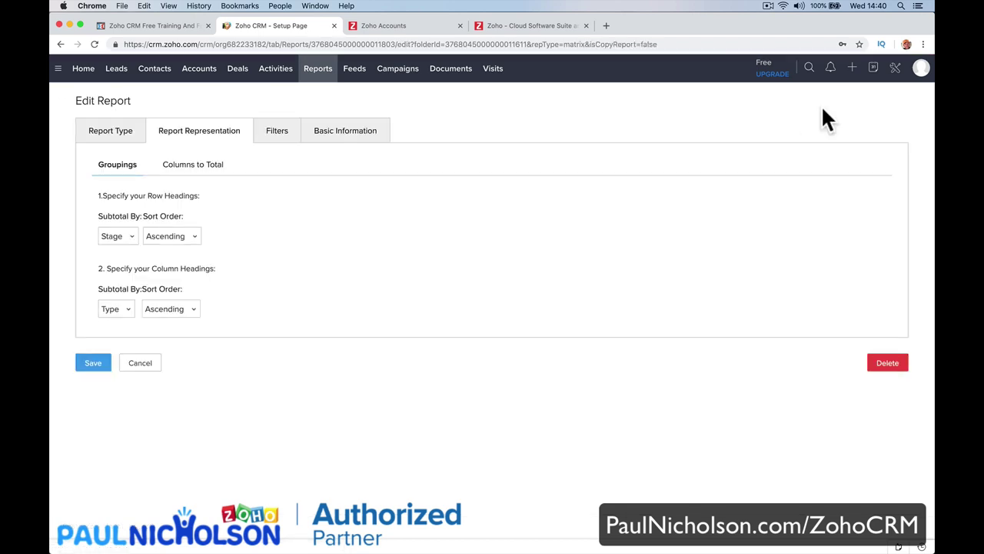
pyautogui.click(286, 143)
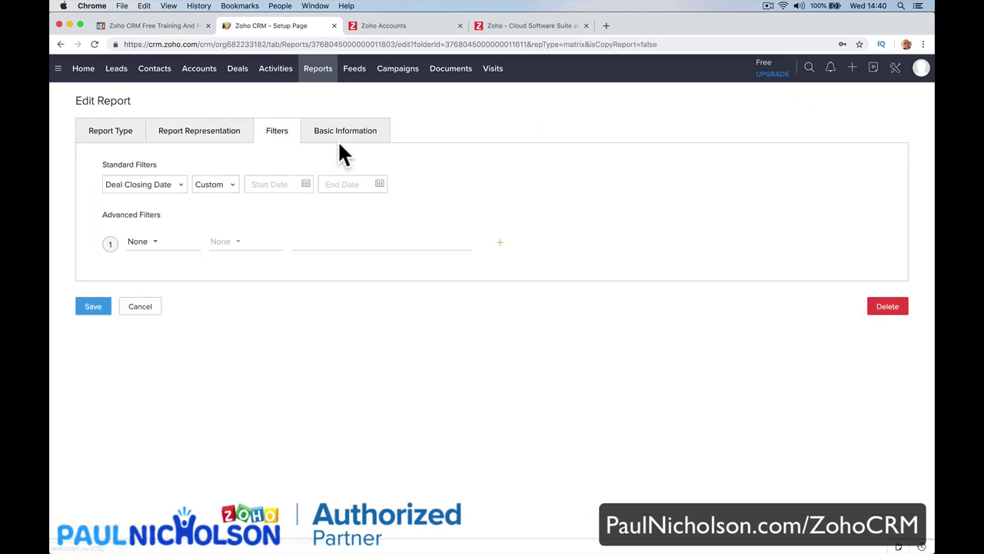
pyautogui.click(338, 142)
pyautogui.click(141, 330)
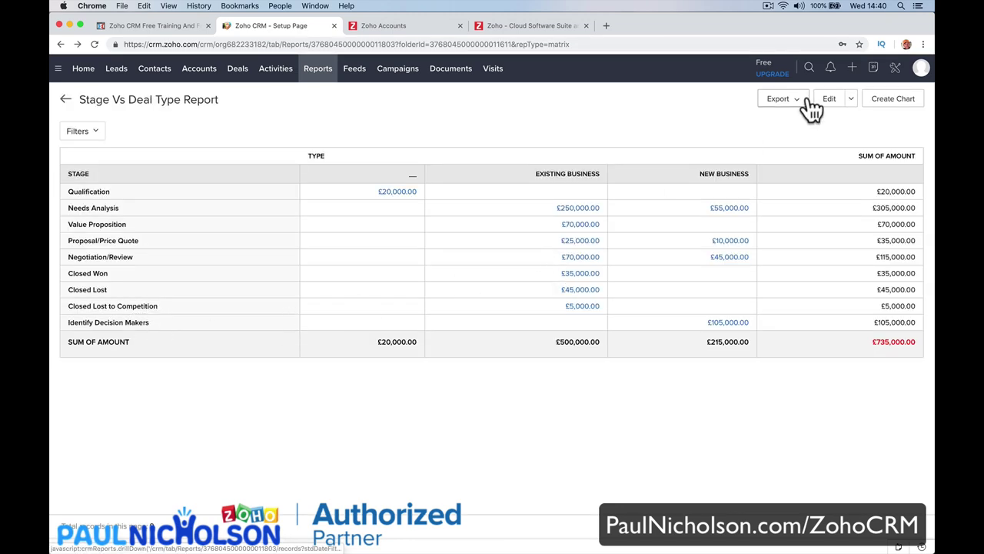
pyautogui.click(801, 105)
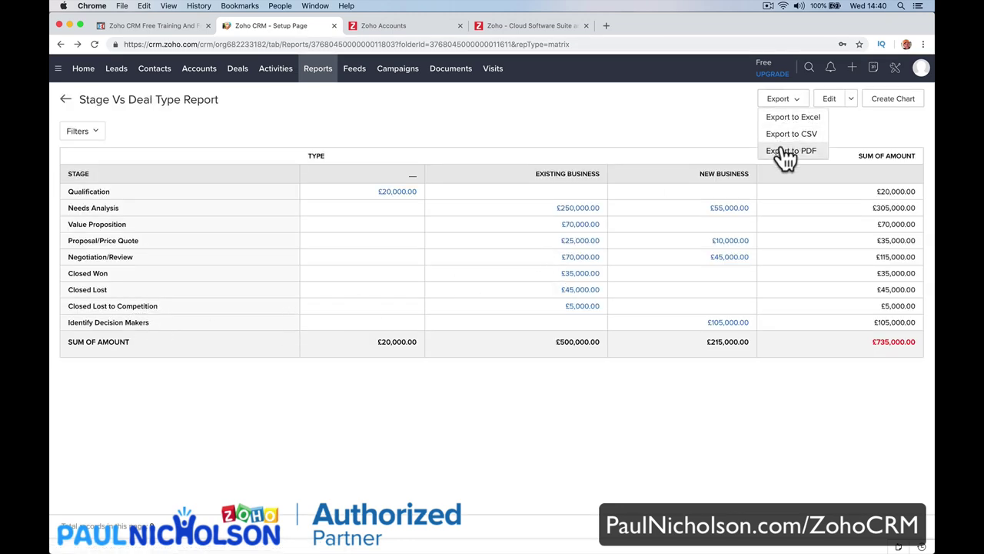
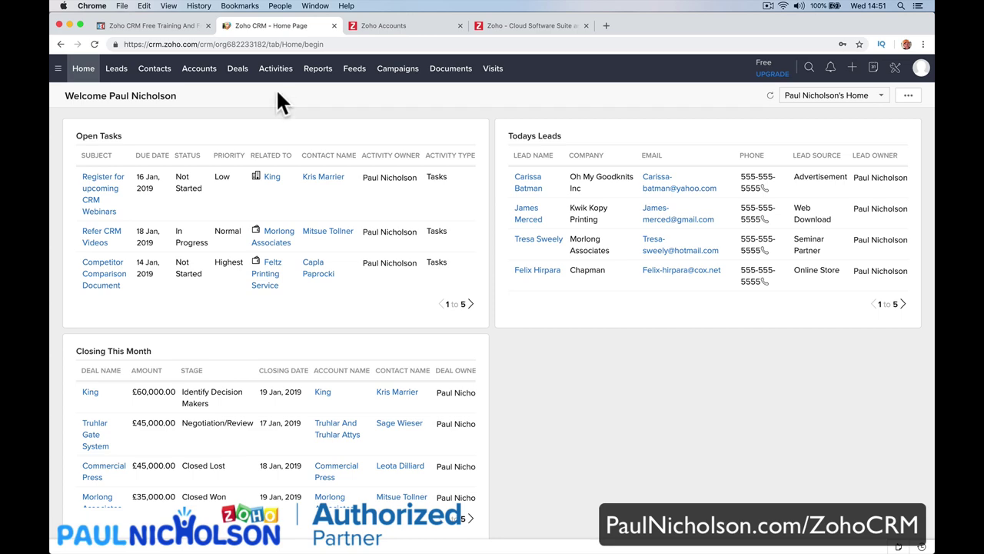
# Enter the signup email address into the Zoho CRM Free Training form.
pyautogui.click(185, 25)
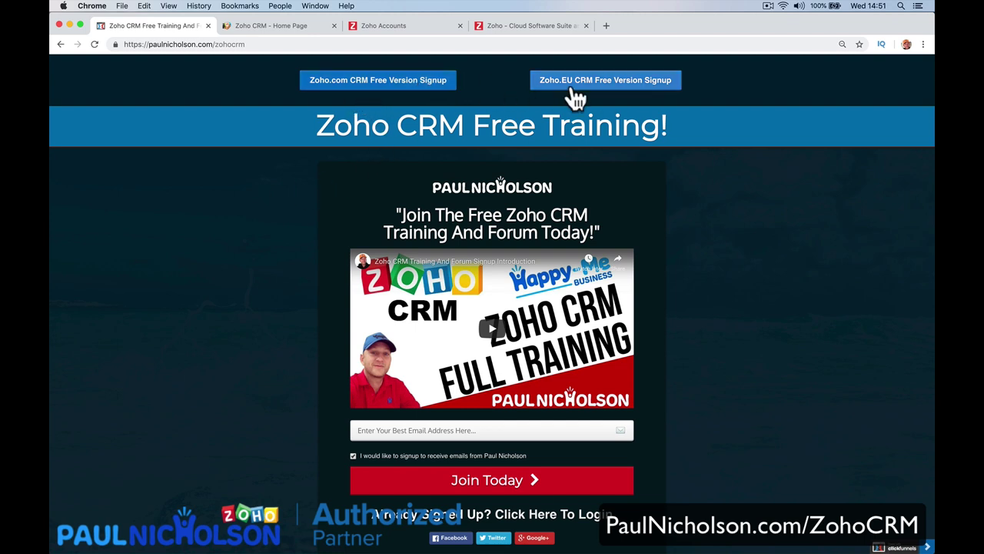
pyautogui.scroll(-3, 504, 194)
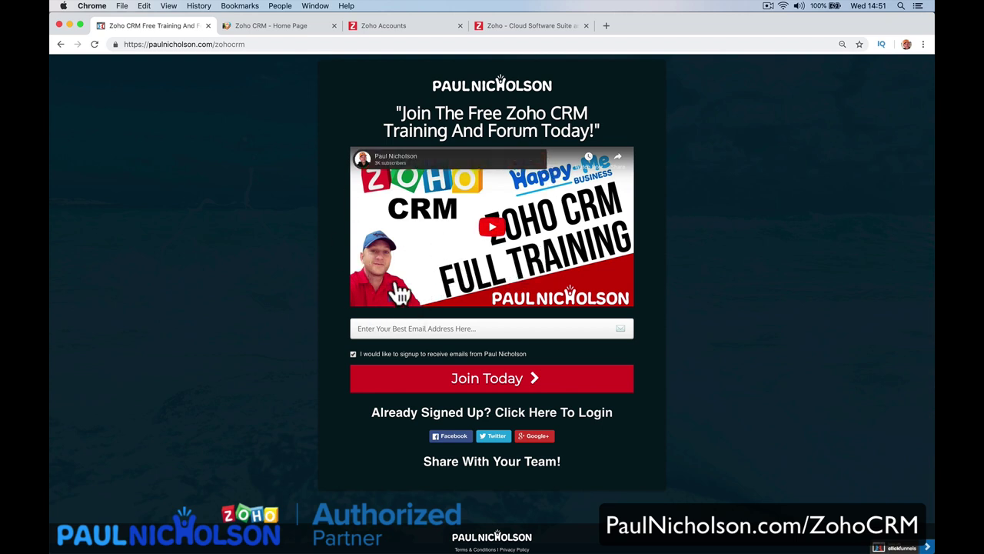
pyautogui.click(364, 329)
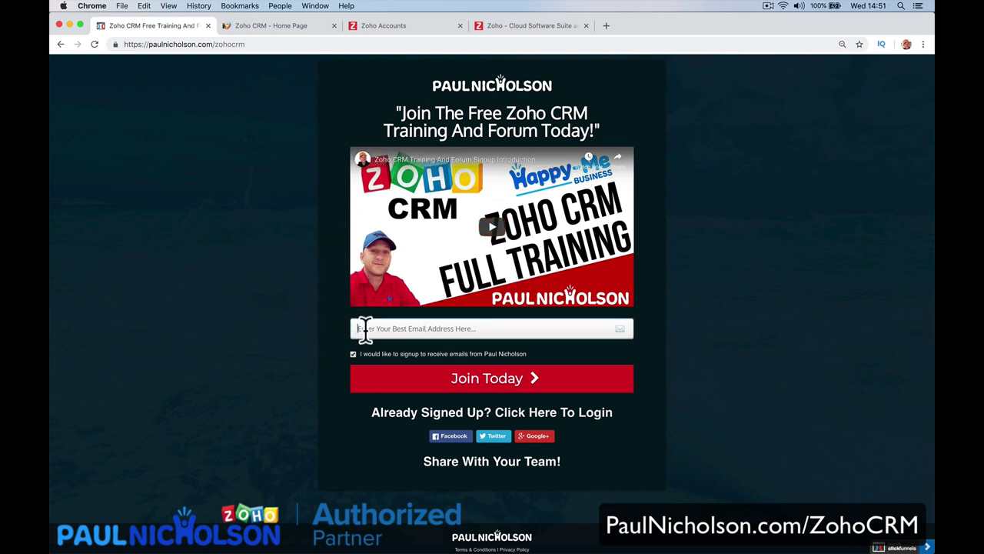
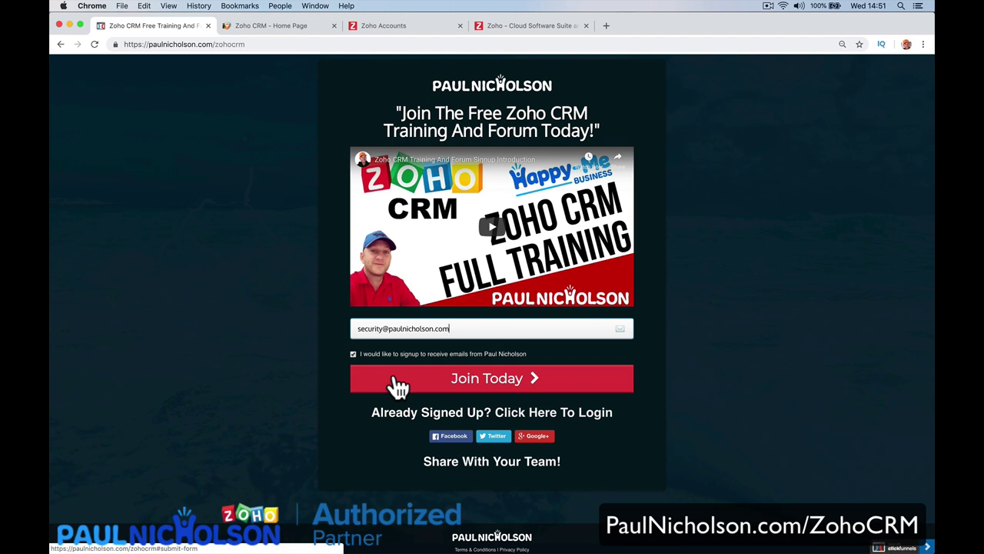
# Submit the training signup, then log the admin account out of the Z-ONE Club Forum.
pyautogui.click(419, 386)
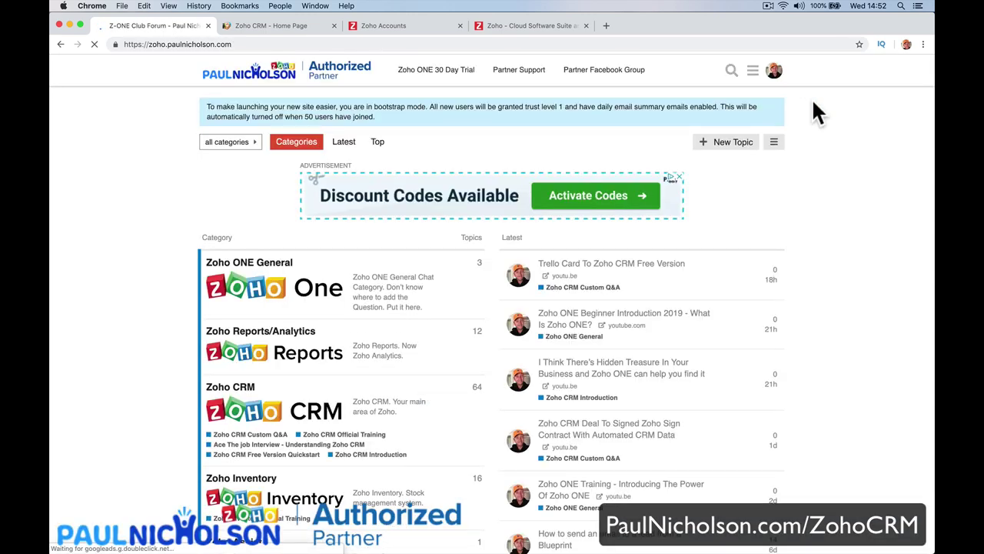
pyautogui.click(773, 71)
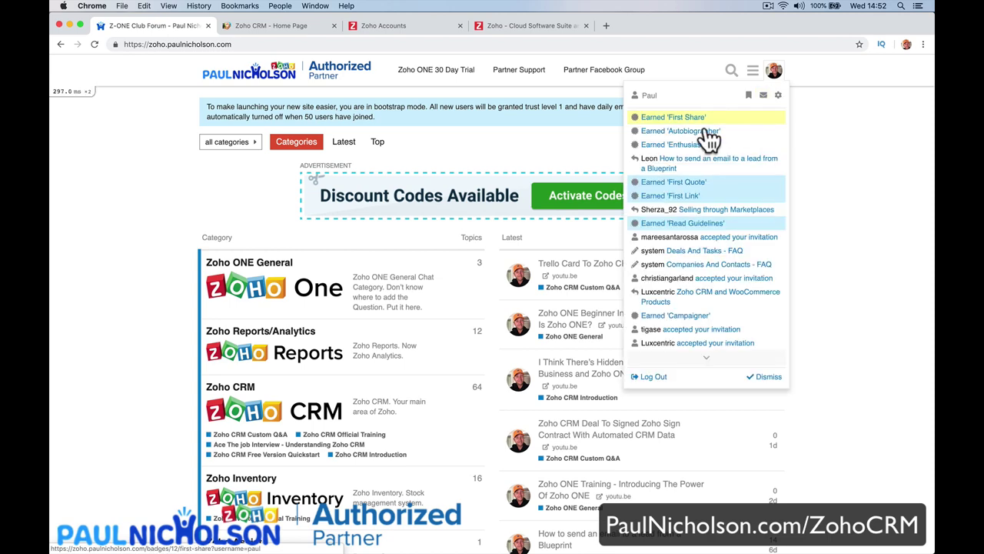
pyautogui.click(753, 70)
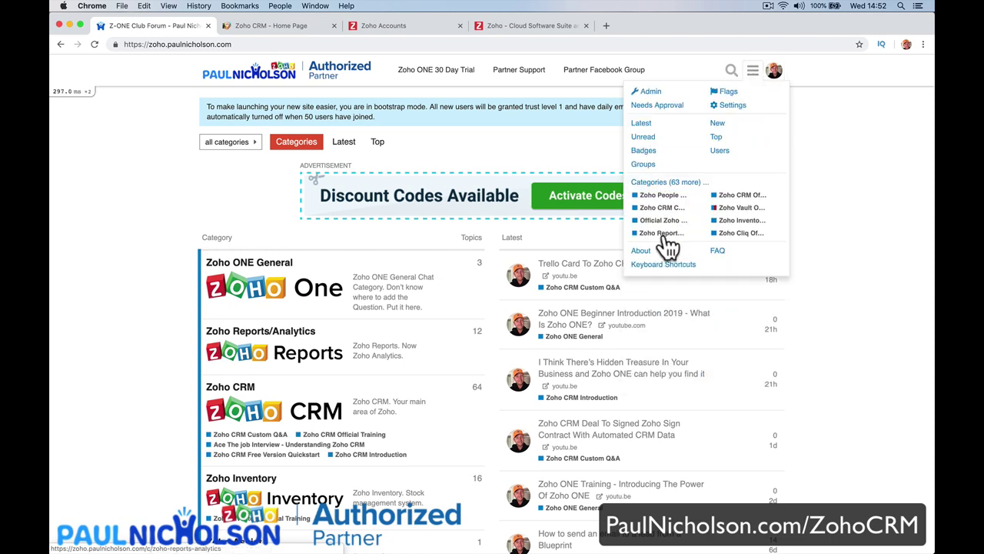
pyautogui.click(773, 73)
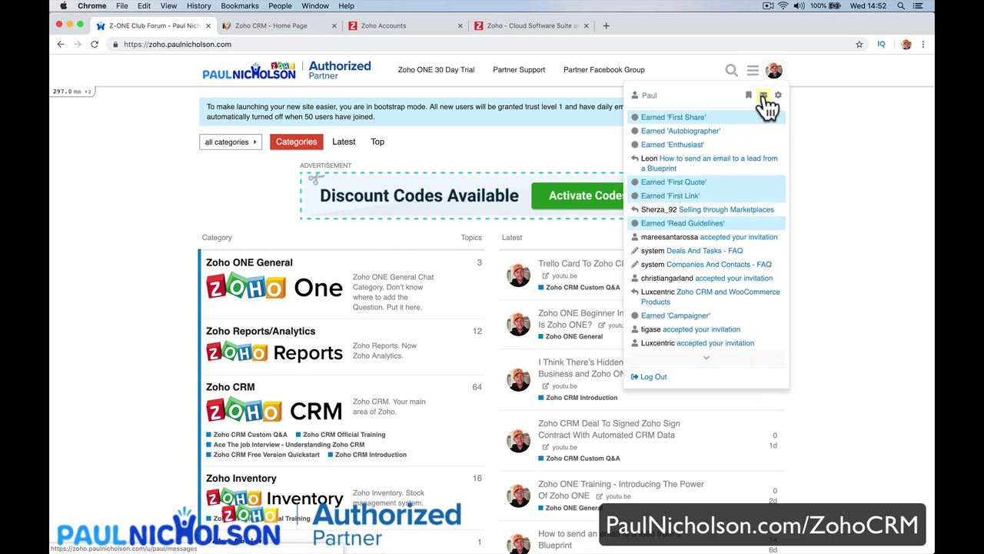
pyautogui.click(655, 377)
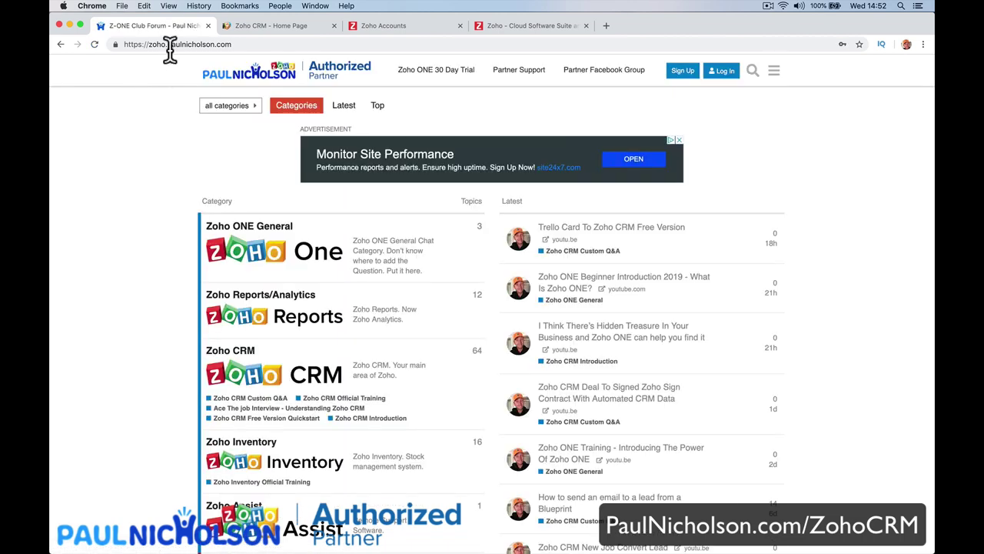
# Load the paulnicholson.com/zohocrm signup page.
pyautogui.click(168, 44)
pyautogui.write('paulnich')
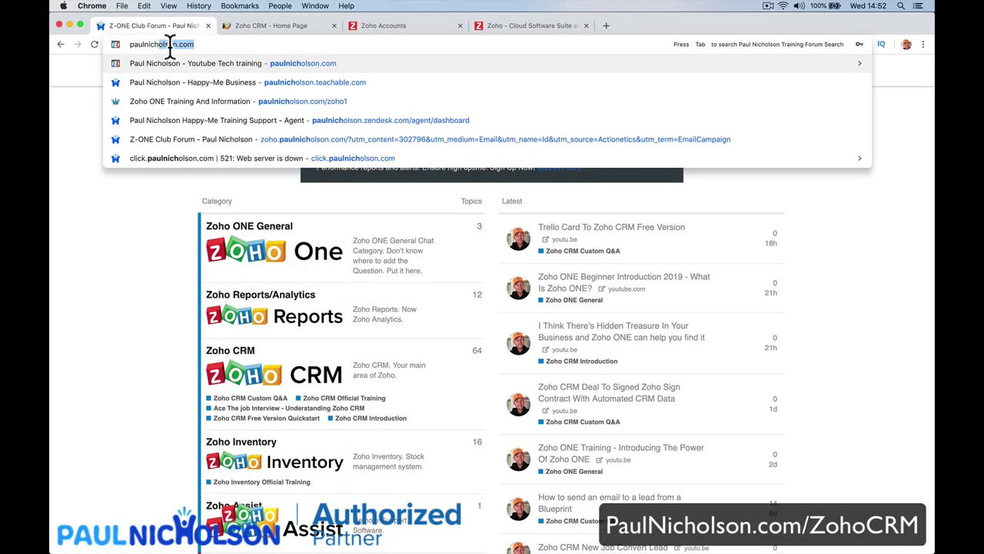
pyautogui.write('olson.com/zohocrm')
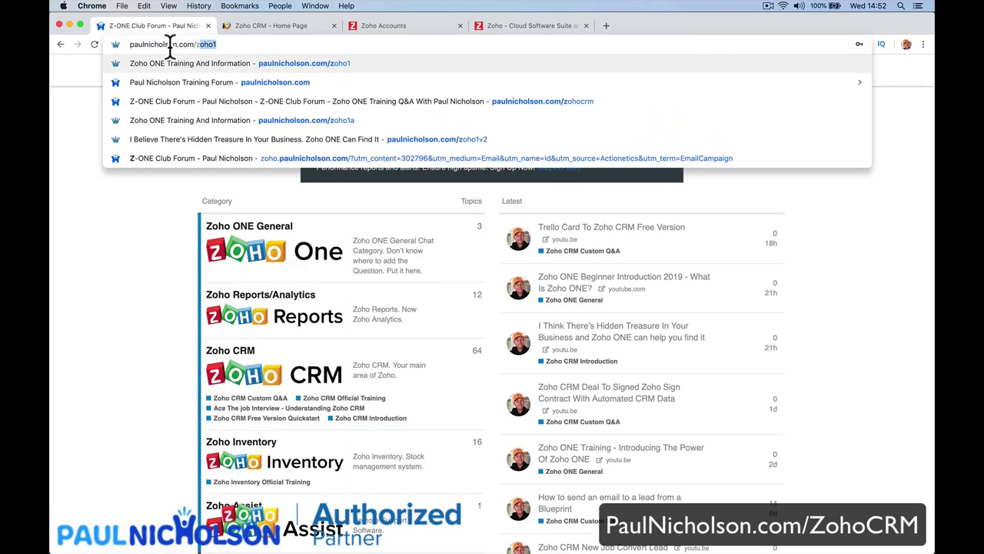
pyautogui.press('Return')
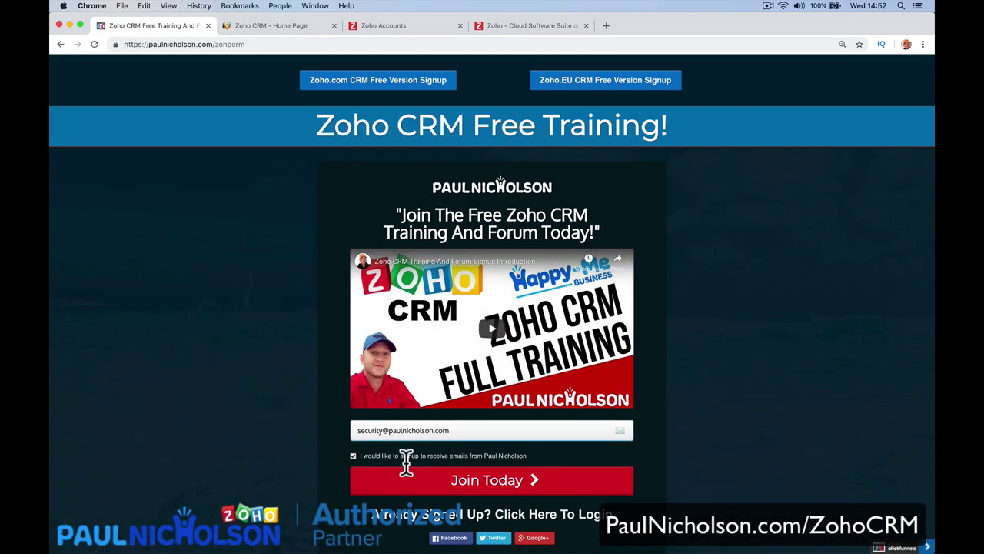
# Register a forum account with the email, a username and first name, declining to save the password.
pyautogui.click(422, 483)
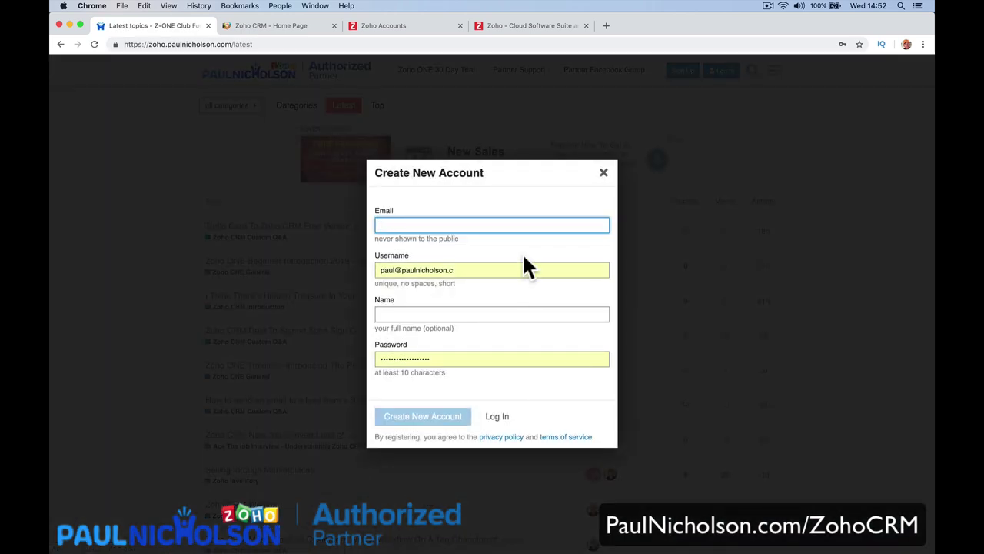
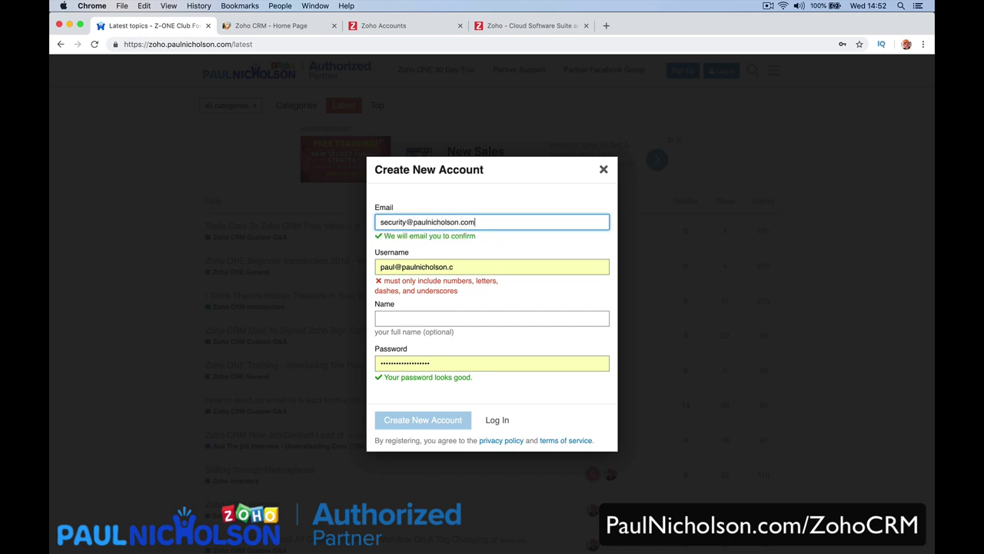
pyautogui.press('Tab')
pyautogui.write('hap')
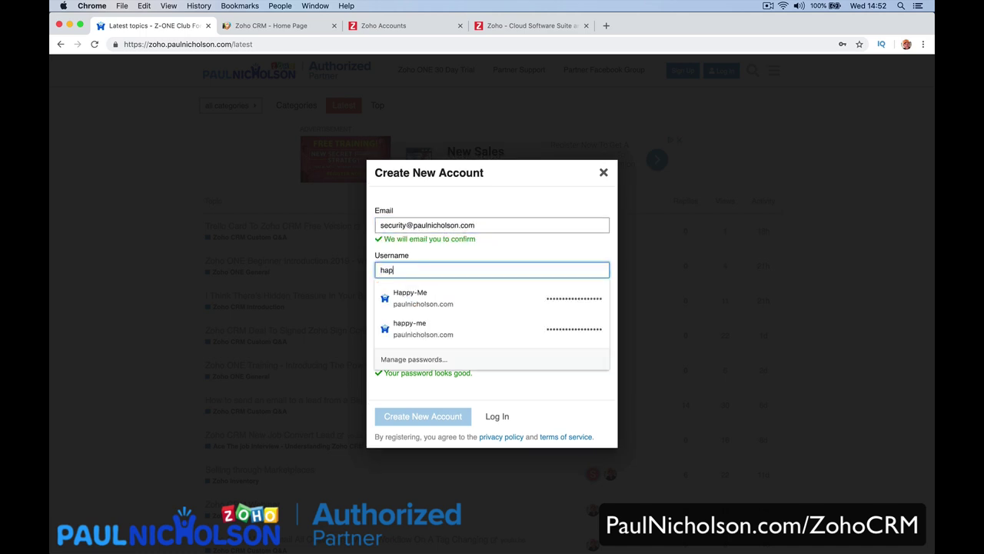
pyautogui.write('pymese')
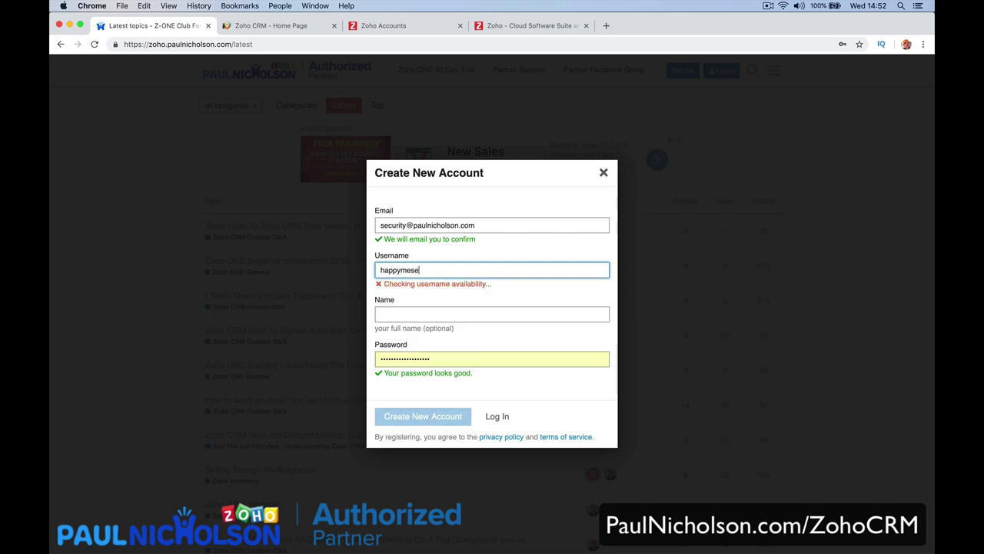
pyautogui.write('curity')
pyautogui.press('Tab')
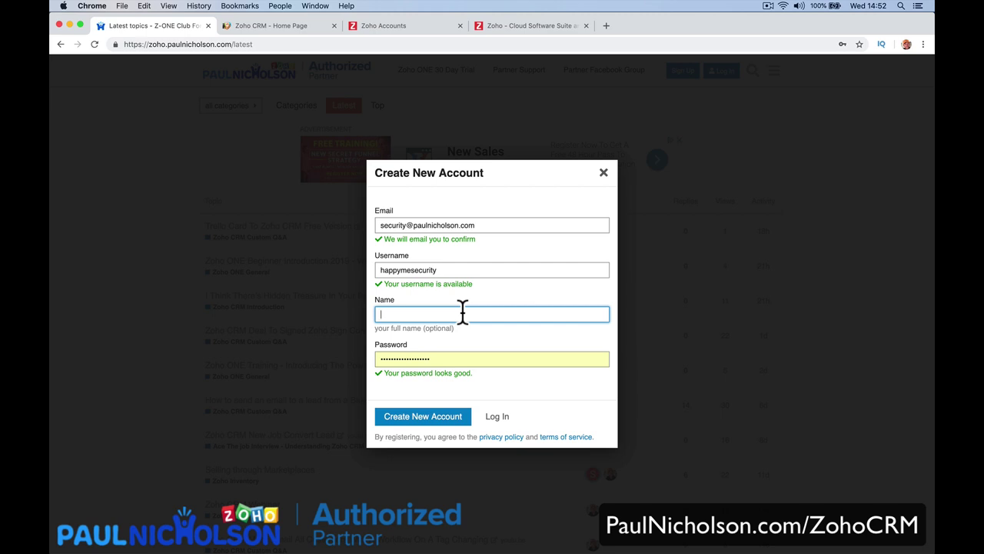
pyautogui.write('Paul N')
pyautogui.click(443, 418)
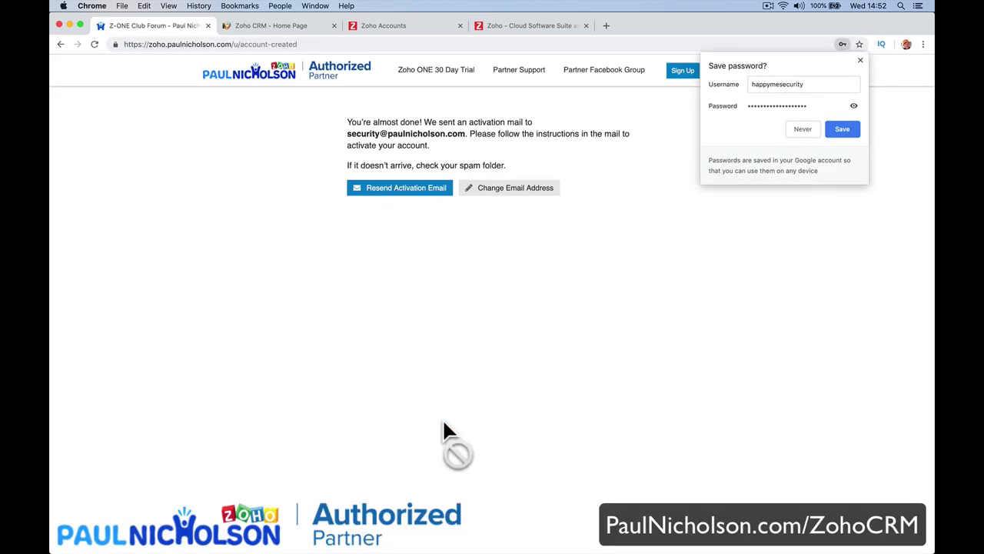
pyautogui.click(614, 185)
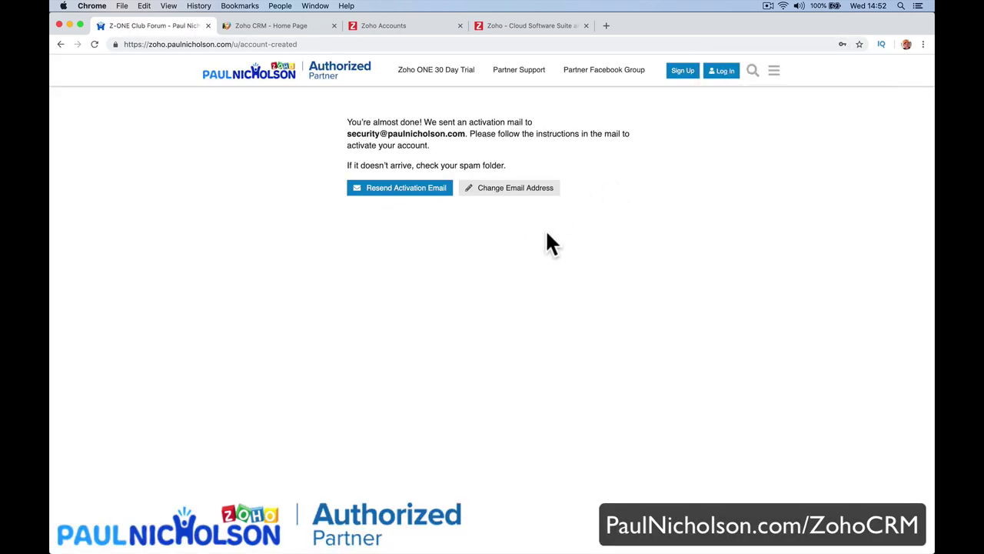
# Open the Z-ONE Club Forum confirmation email in Mail and follow its activation link.
pyautogui.click(316, 533)
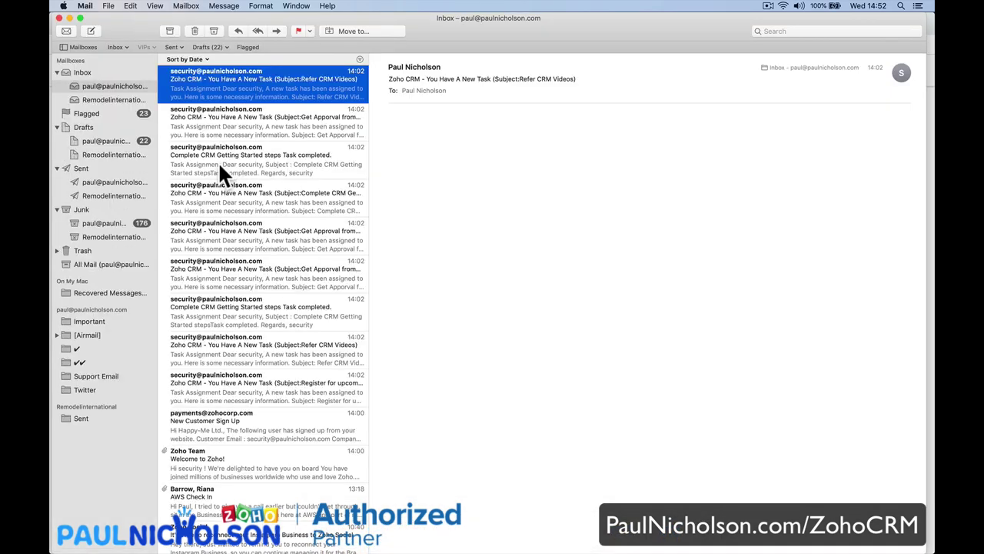
pyautogui.click(243, 83)
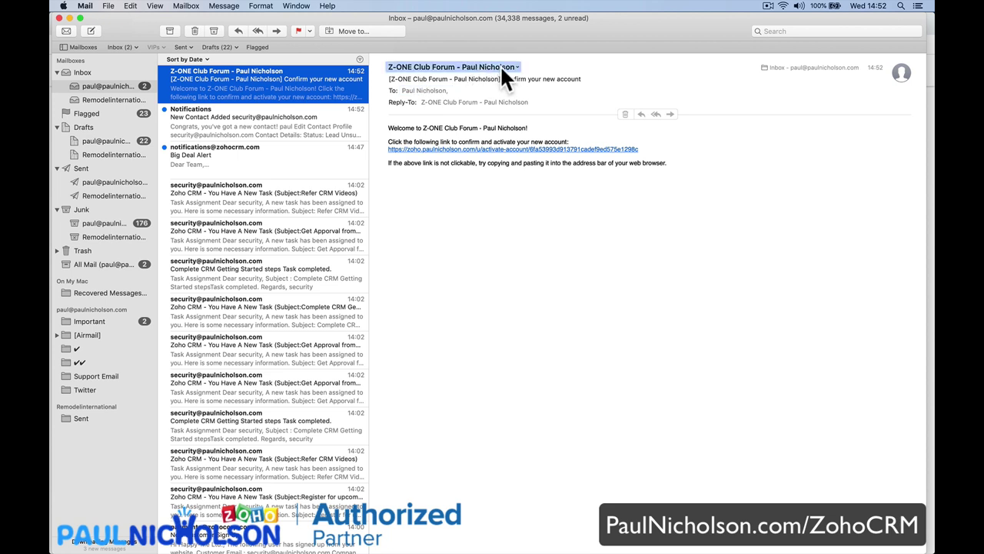
pyautogui.click(464, 150)
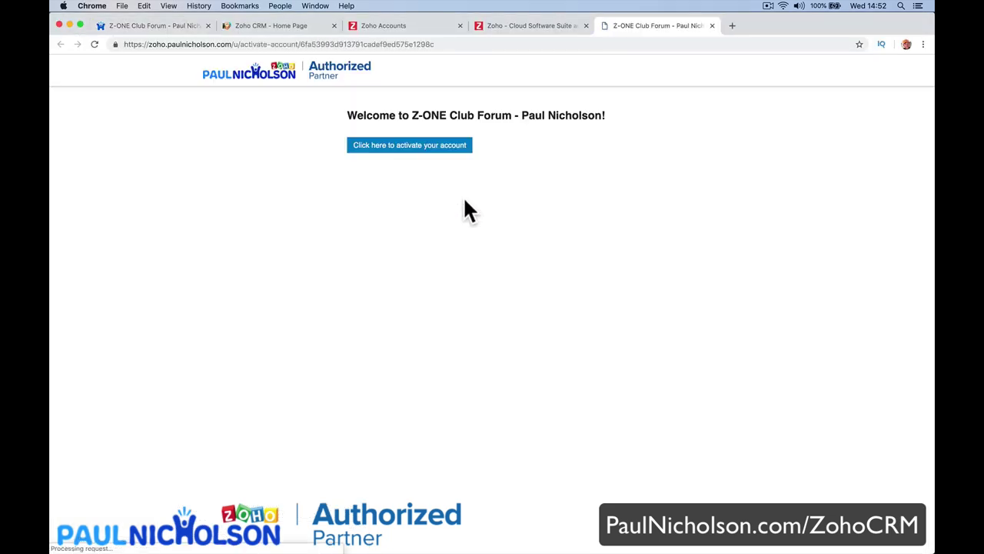
# Activate the new account, read the Greetings! welcome message, and return to the forum home.
pyautogui.click(444, 148)
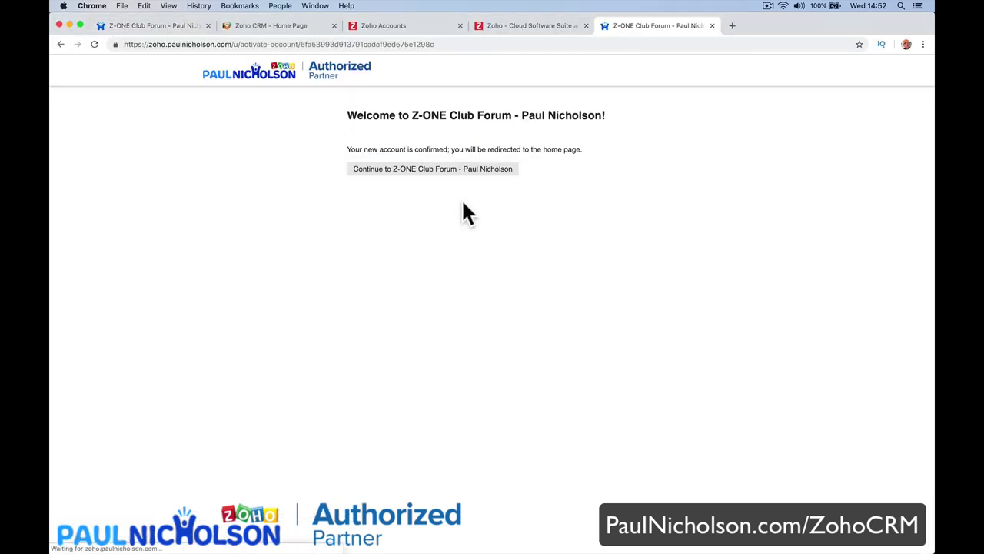
pyautogui.click(458, 171)
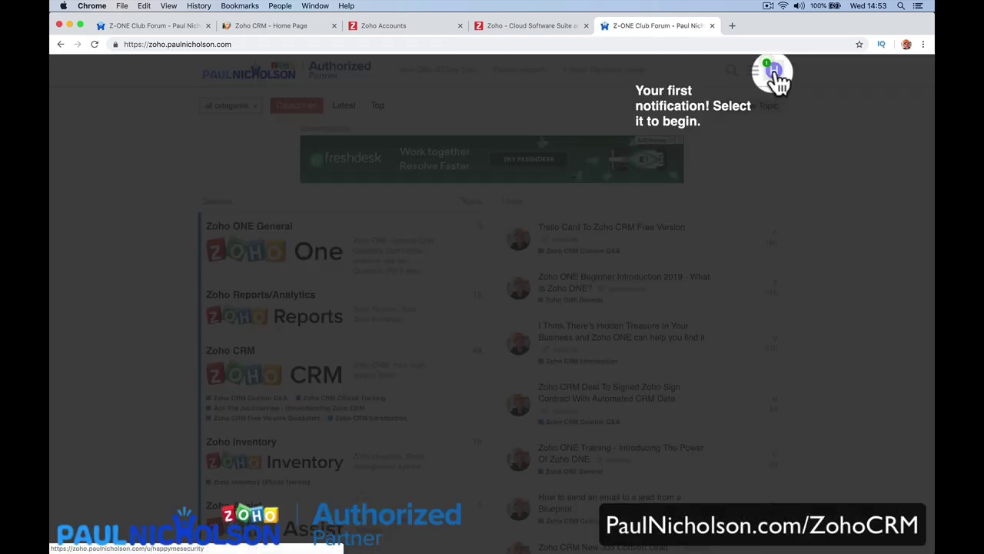
pyautogui.click(774, 71)
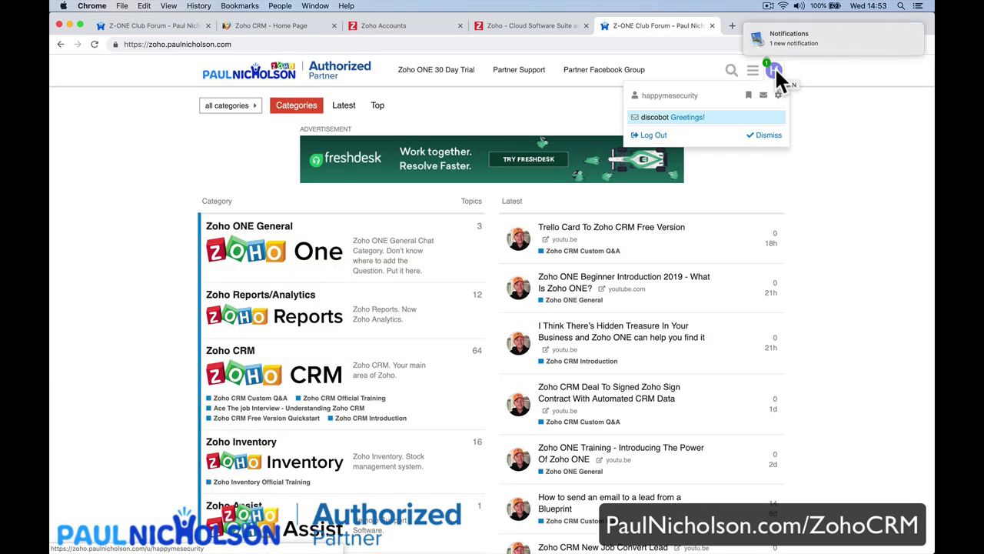
pyautogui.click(721, 119)
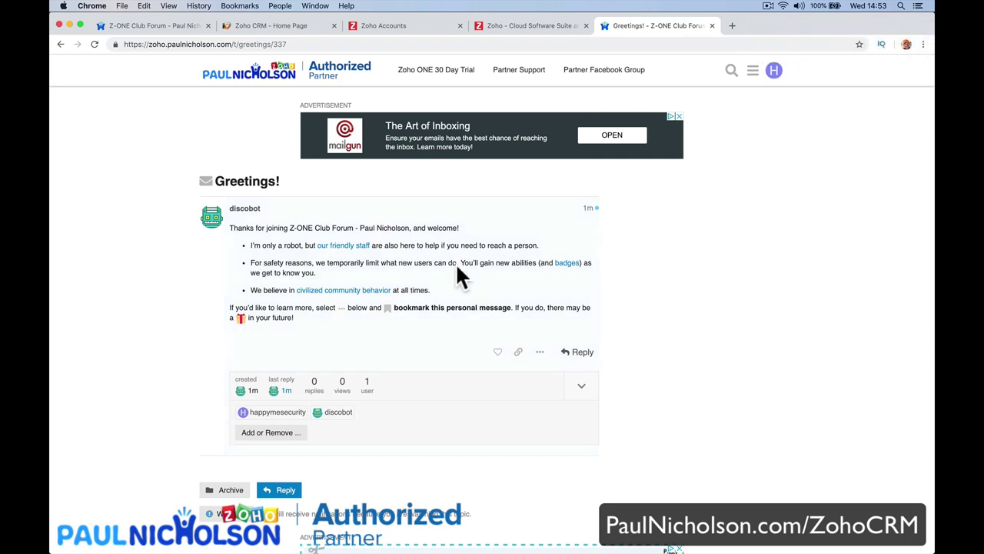
pyautogui.click(278, 76)
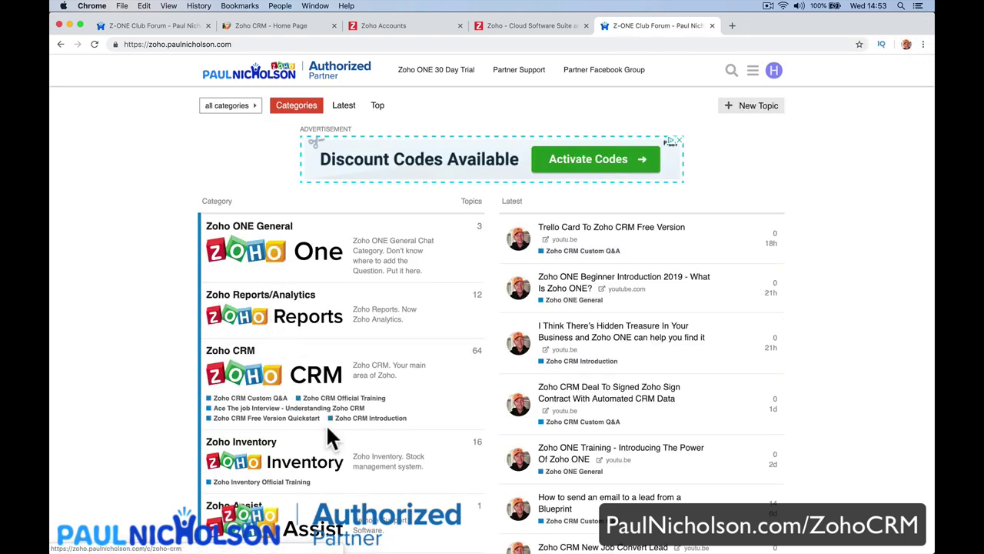
# Find and open the Zoho CRM category from the forum home page.
pyautogui.scroll(-10, 346, 478)
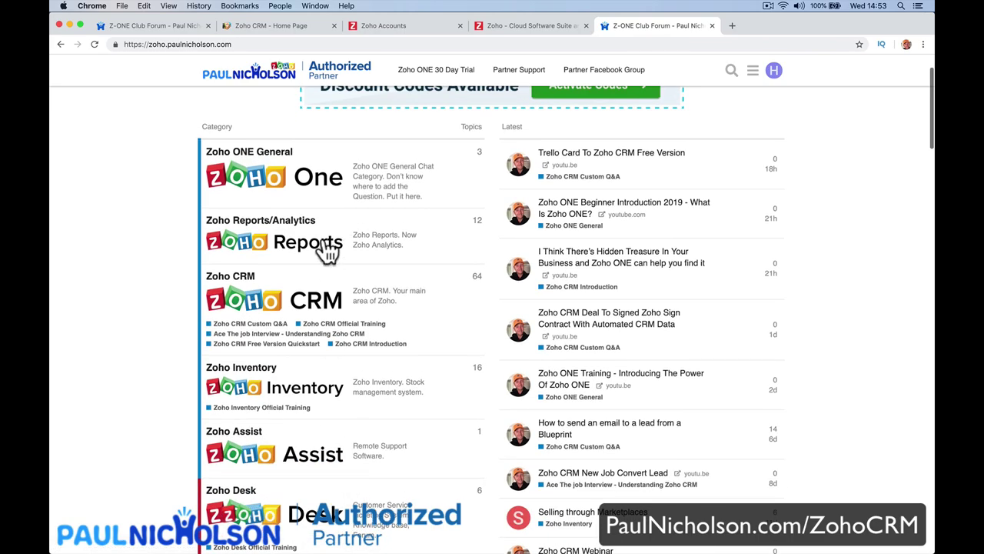
pyautogui.scroll(-15, 327, 250)
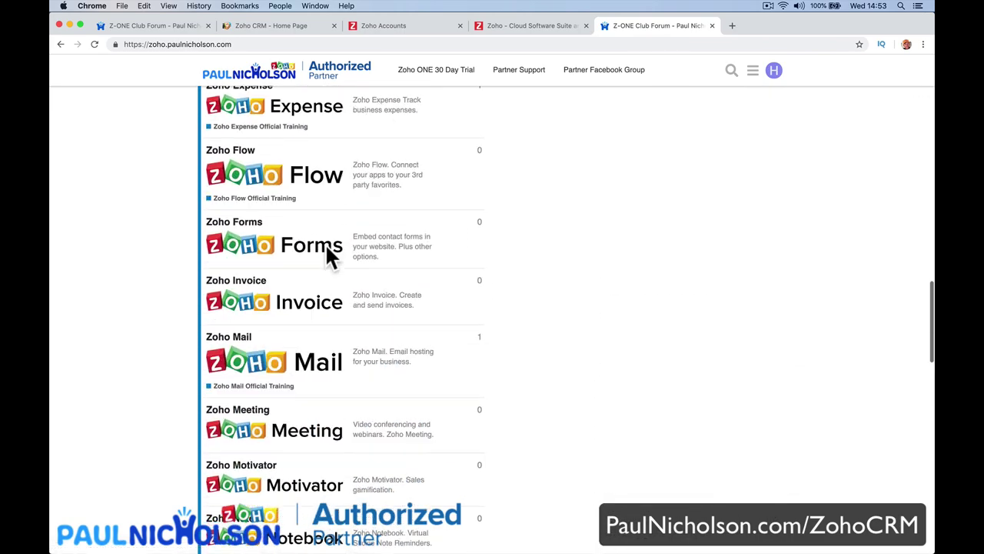
pyautogui.scroll(20, 325, 256)
pyautogui.click(308, 253)
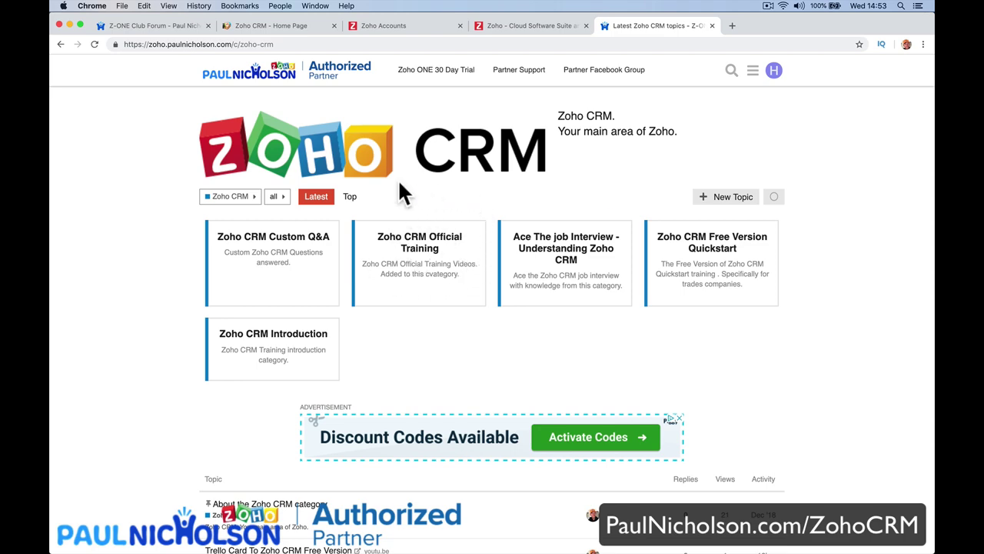
# Browse the Zoho CRM Official Training subcategory, then return to the Zoho CRM category.
pyautogui.click(477, 265)
pyautogui.scroll(-5, 422, 323)
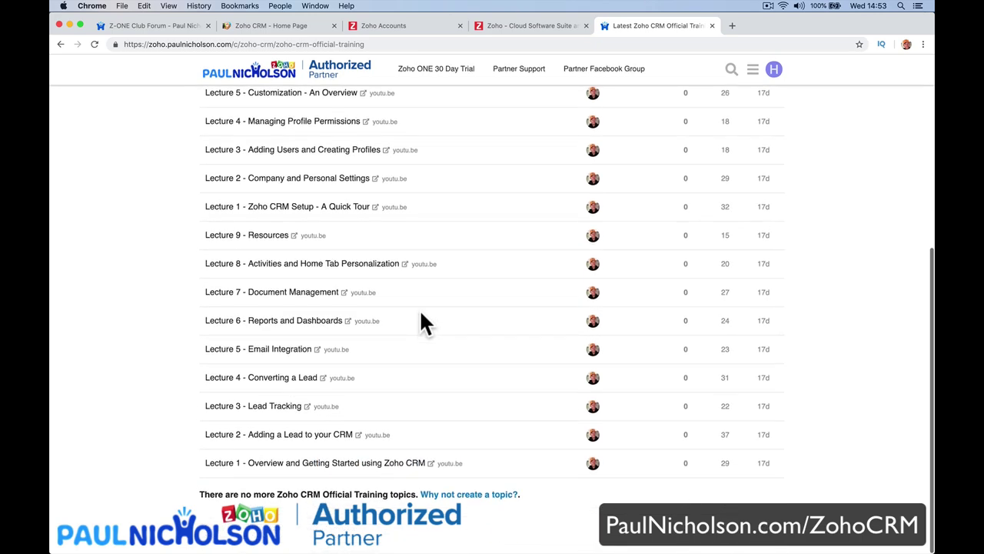
pyautogui.scroll(3, 246, 180)
pyautogui.scroll(-3, 345, 223)
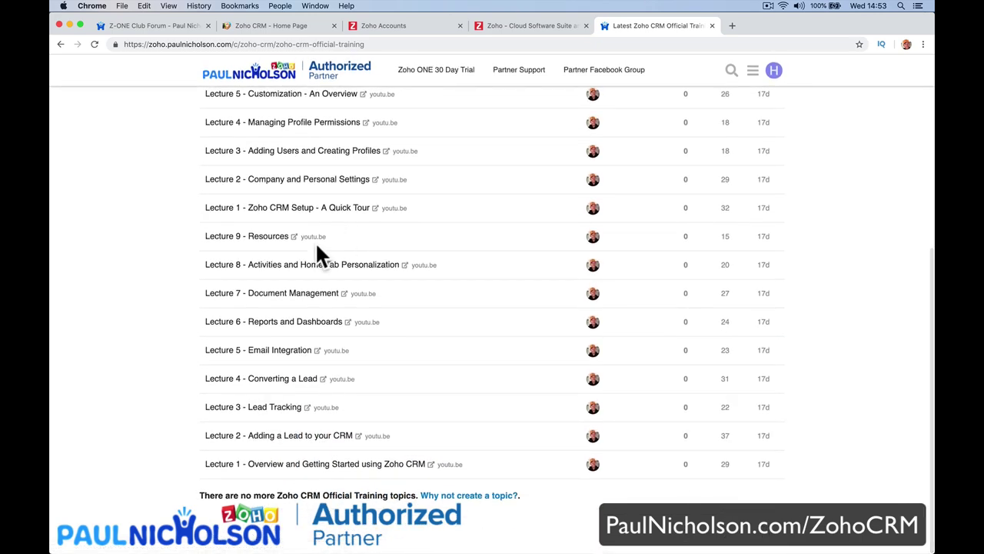
pyautogui.hscroll(-5, 289, 317)
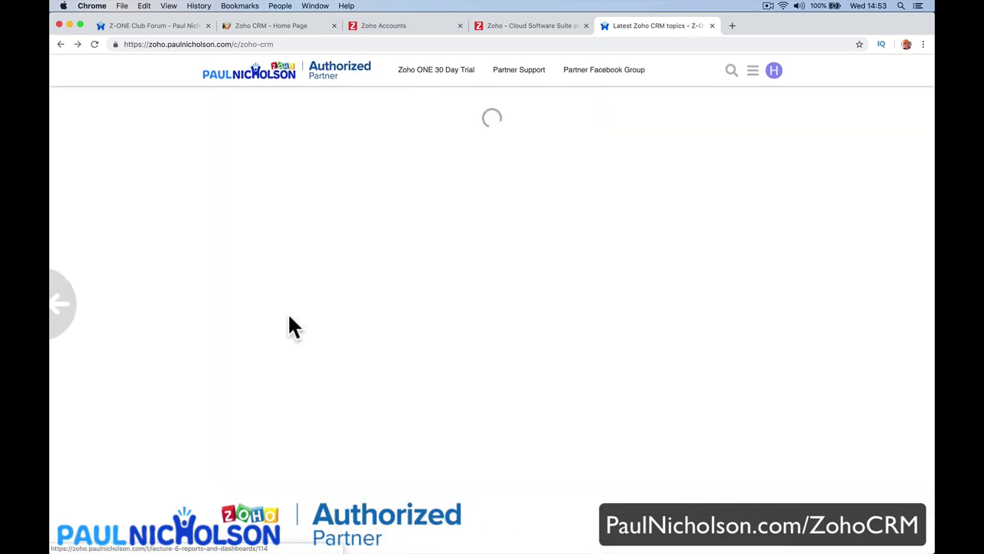
pyautogui.scroll(2, 308, 238)
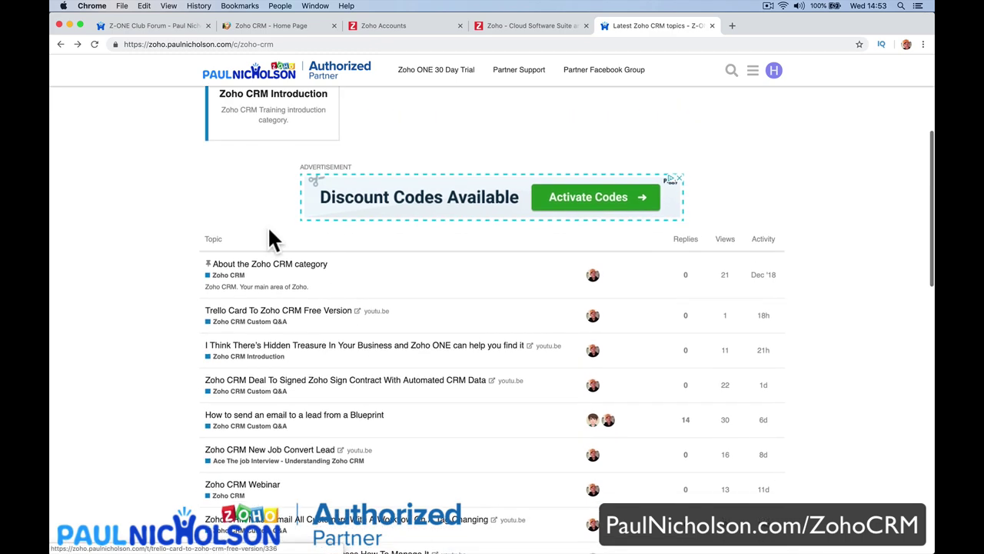
pyautogui.click(228, 274)
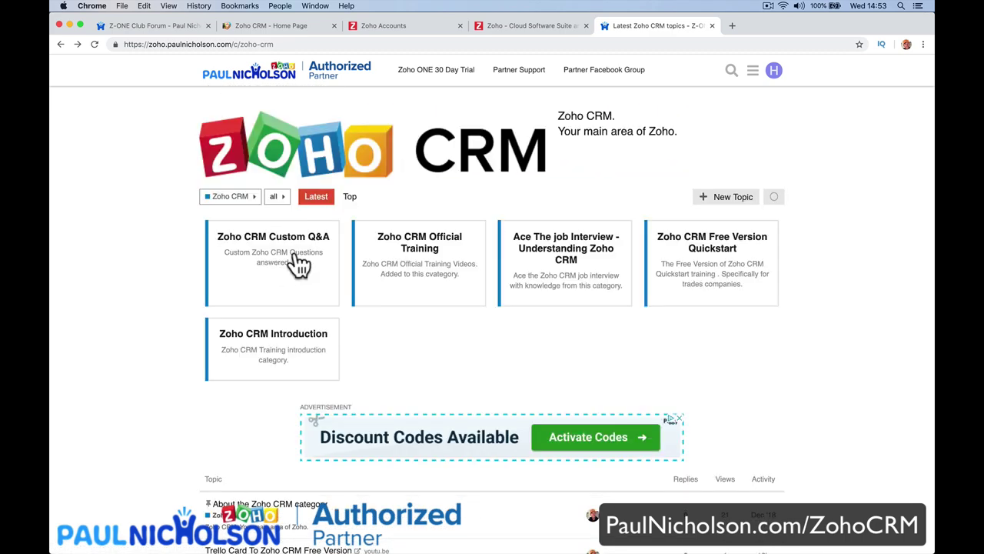
# Browse Custom Q&A and read the Zoho Books sales commission rant topic.
pyautogui.click(304, 256)
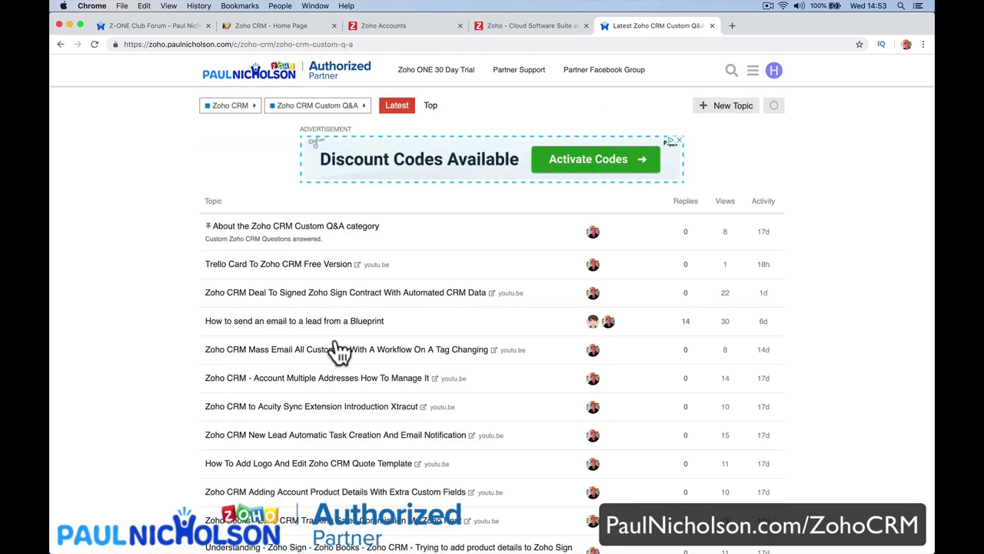
pyautogui.scroll(-5, 339, 352)
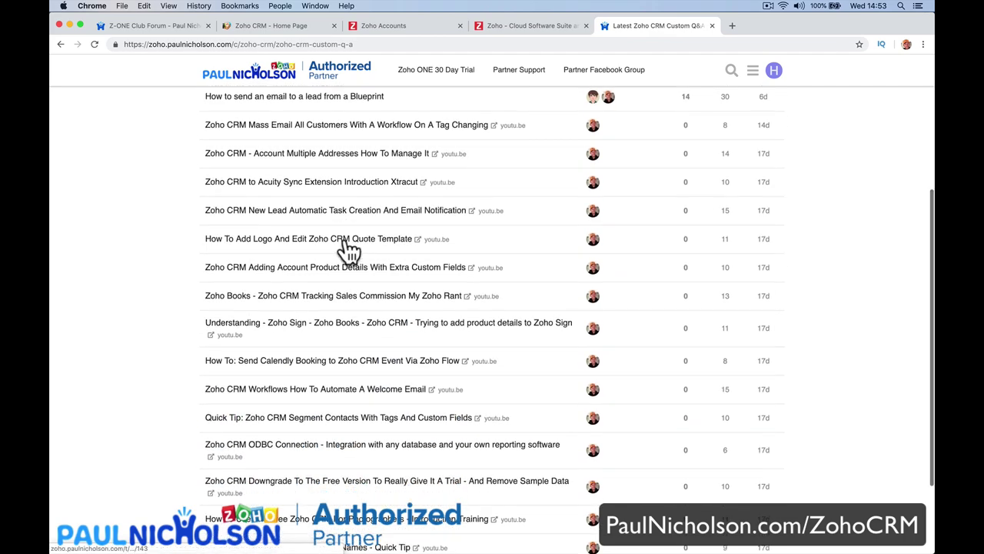
pyautogui.scroll(-3, 347, 247)
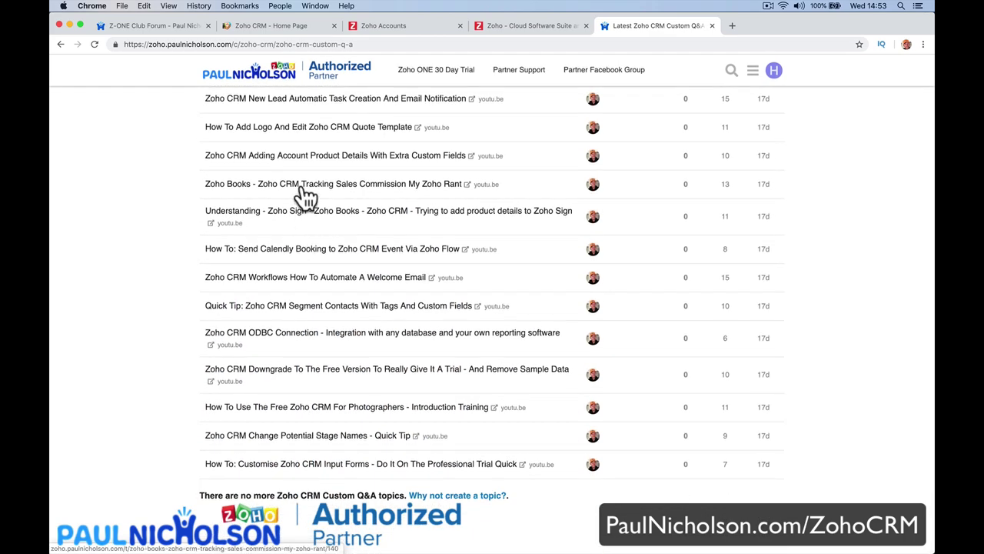
pyautogui.click(306, 196)
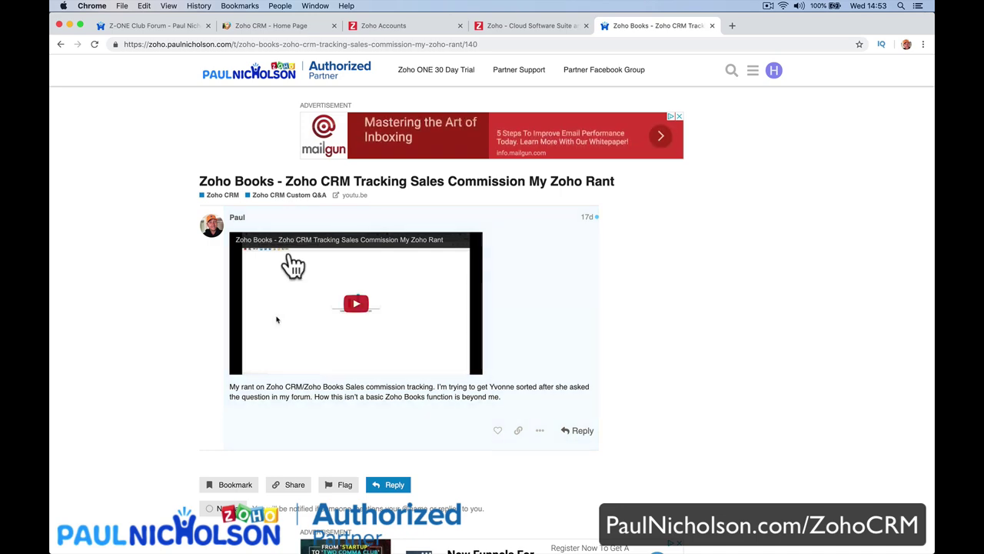
pyautogui.hscroll(-5, 289, 264)
pyautogui.scroll(-1, 323, 185)
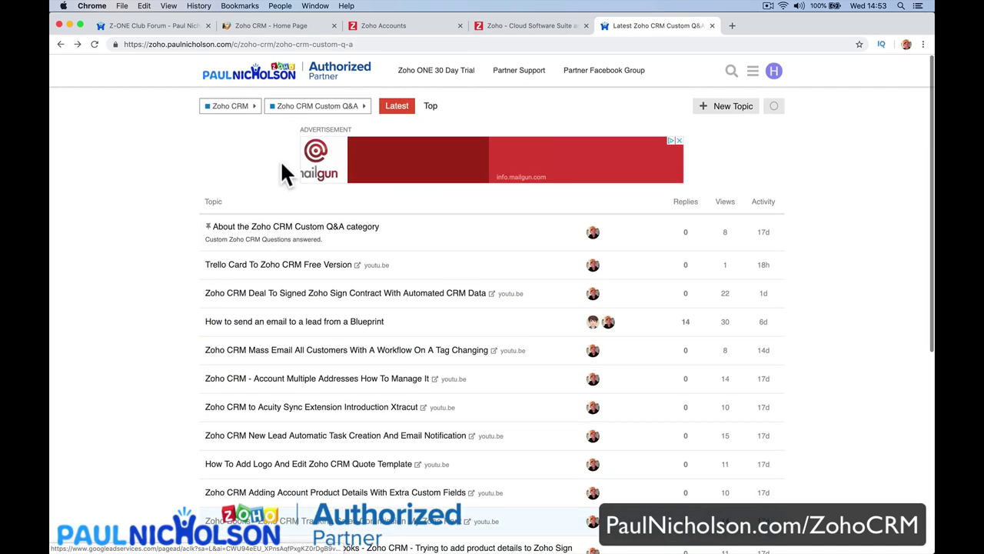
pyautogui.scroll(-2, 307, 296)
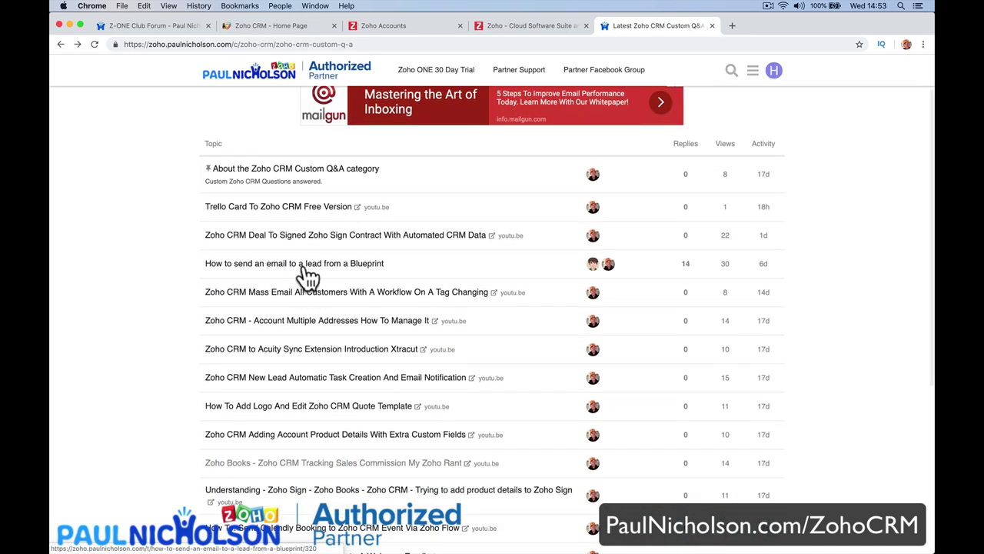
# Read the Blueprint lead-emailing topic, then open the Zoho Sign contract topic from the list.
pyautogui.click(304, 267)
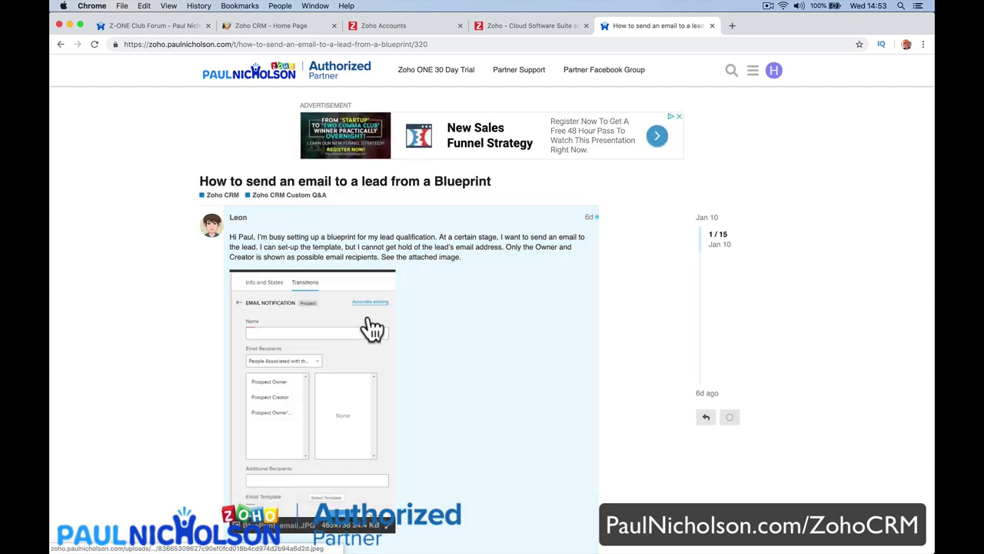
pyautogui.scroll(-9, 369, 330)
pyautogui.scroll(5, 449, 318)
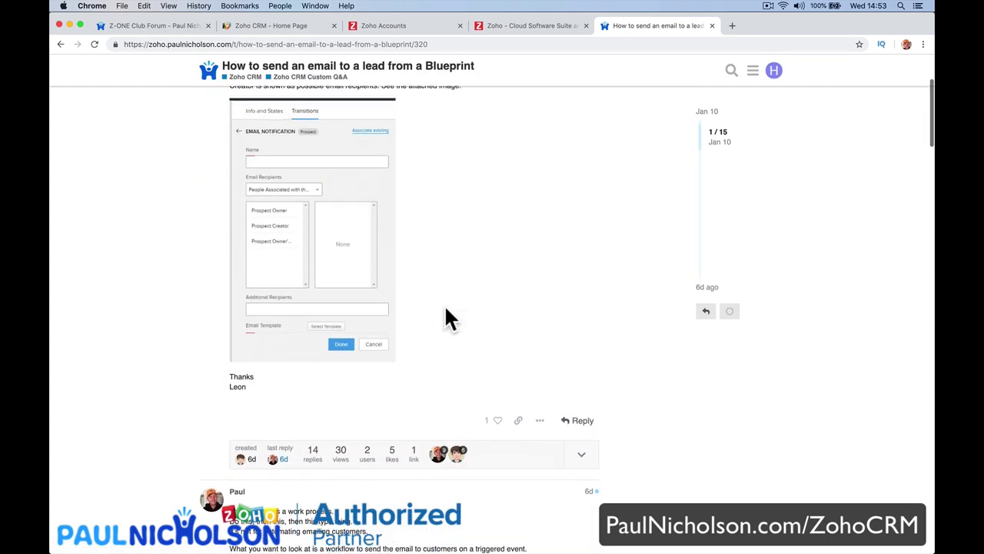
pyautogui.press('super+bracketleft')
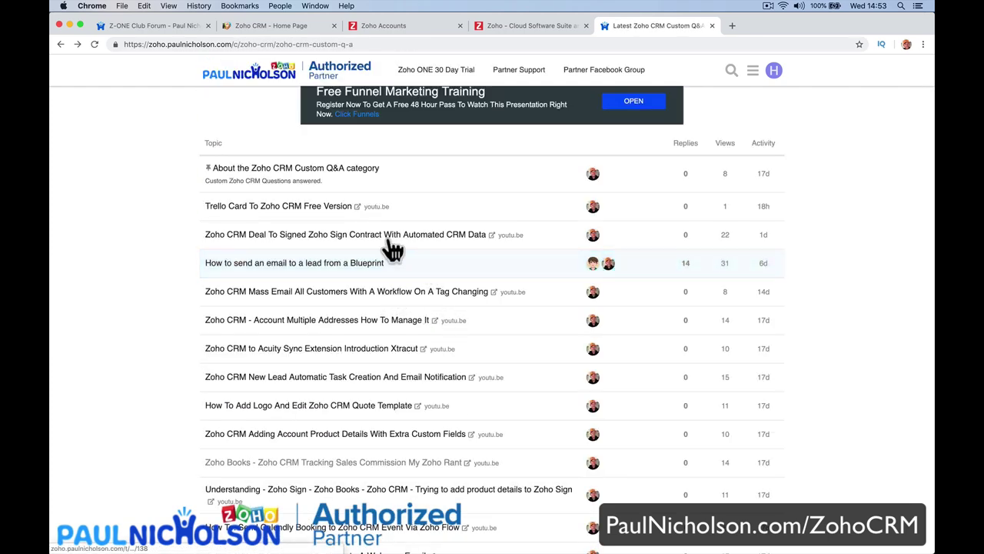
pyautogui.click(388, 234)
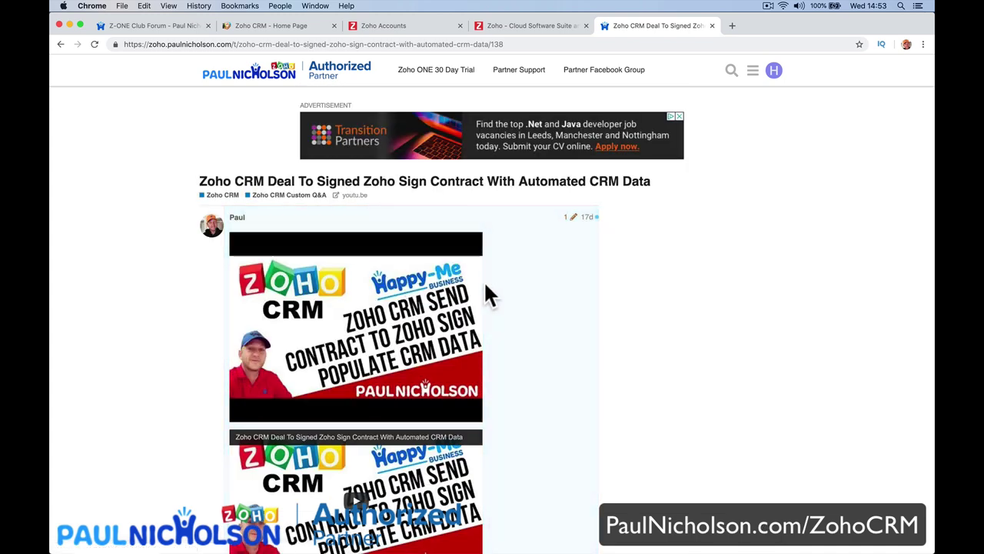
# Post the reply 'That's cool. Does it work on the free version?' and return to Custom Q&A.
pyautogui.scroll(-12, 488, 292)
pyautogui.click(574, 168)
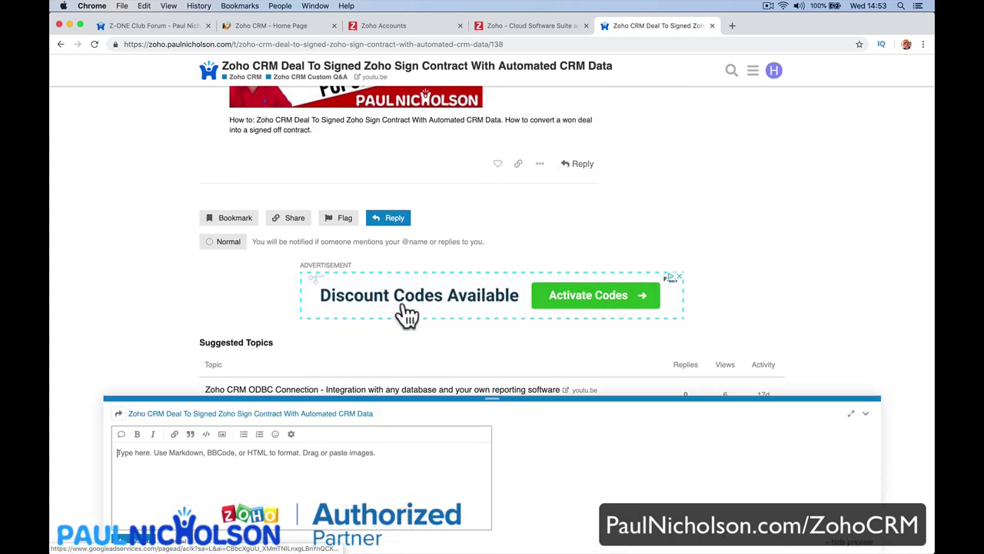
pyautogui.write("That's cool.")
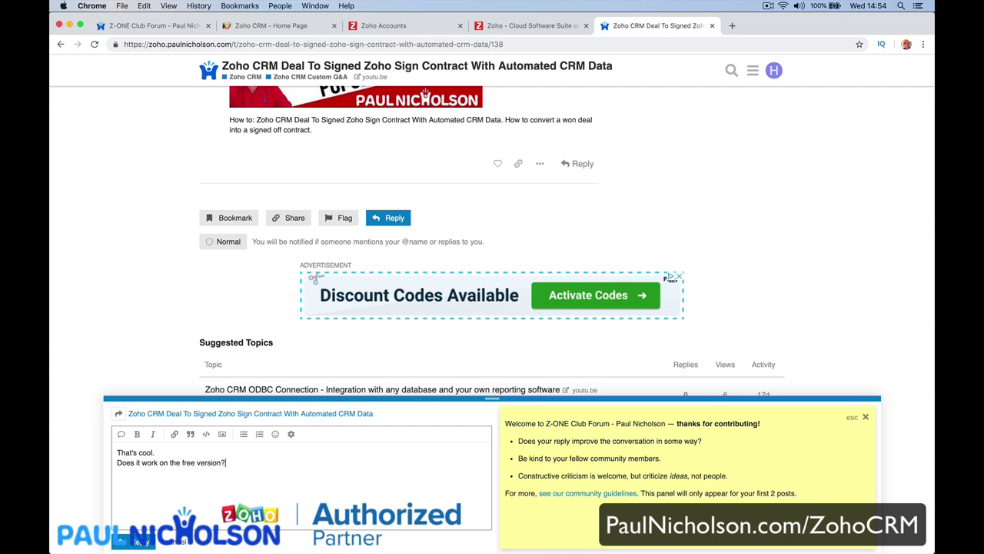
pyautogui.click(153, 542)
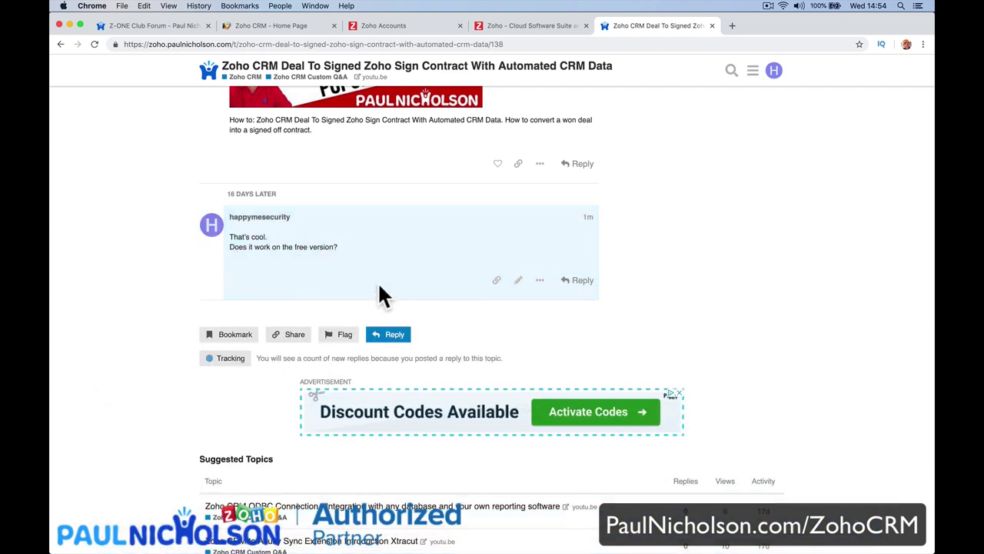
pyautogui.scroll(8, 373, 208)
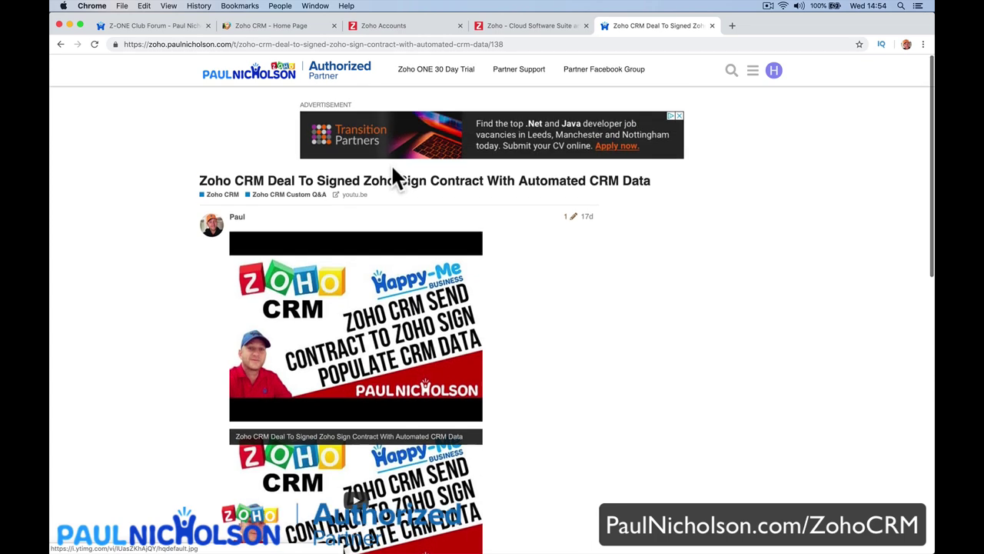
pyautogui.click(290, 194)
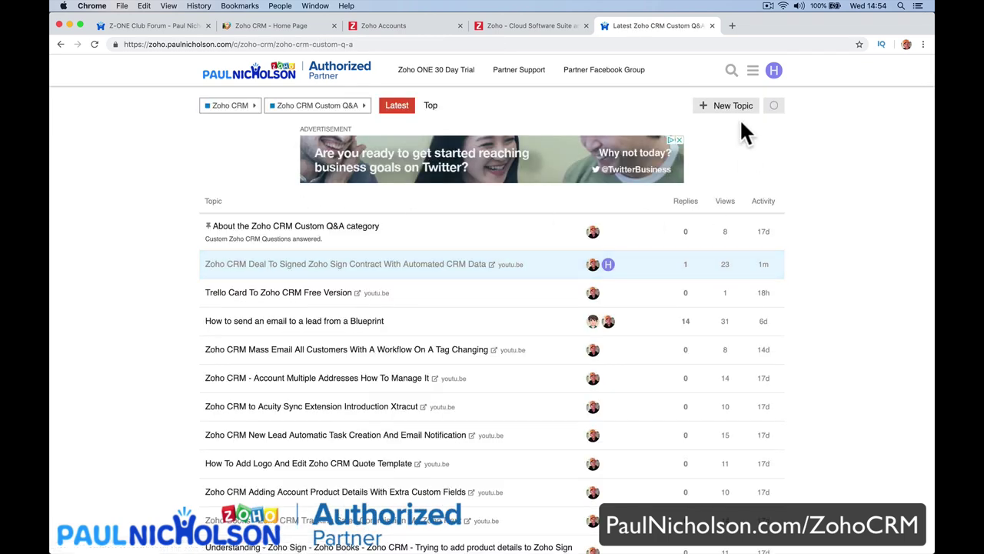
# Draft a Custom Q&A topic 'How Do I Import Contacts?' repeating the title in the body with a user mention.
pyautogui.click(742, 115)
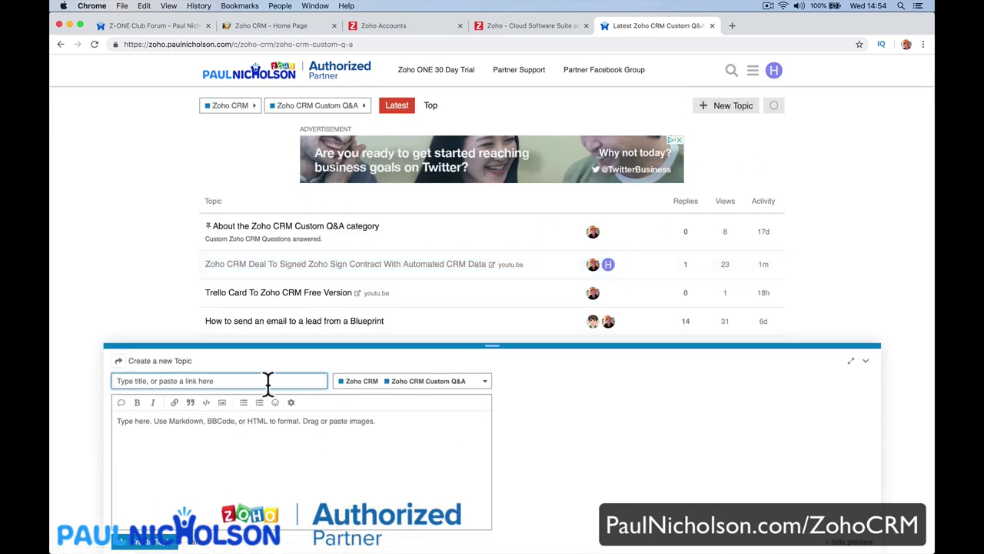
pyautogui.write('How Do I Import Cont')
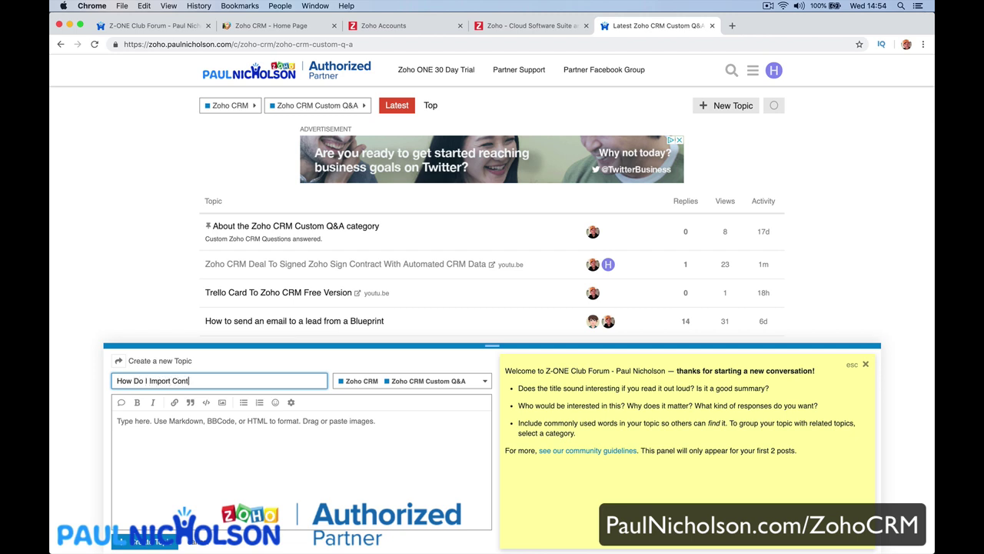
pyautogui.press('Tab')
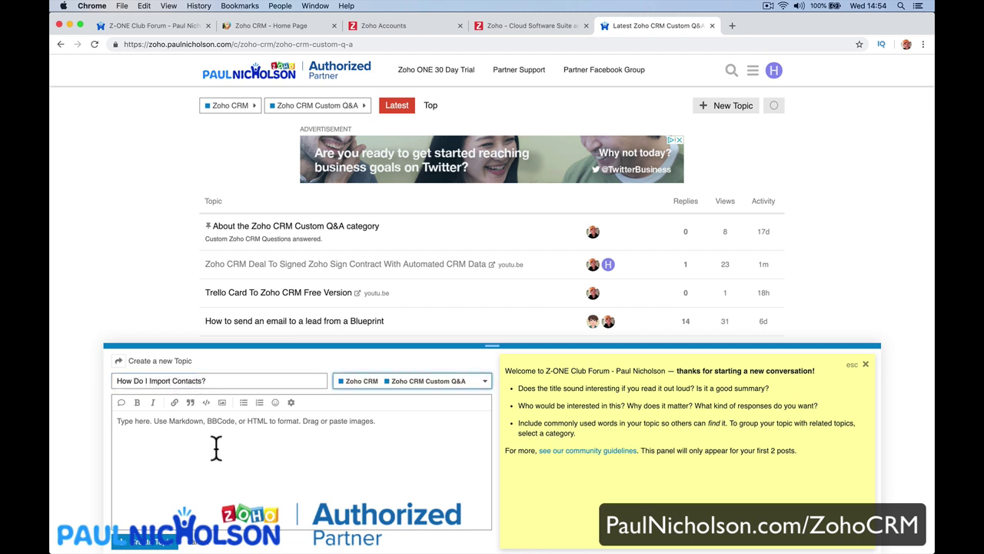
pyautogui.tripleClick(223, 382)
pyautogui.press('cmd+c')
pyautogui.click(194, 444)
pyautogui.press('cmd+v')
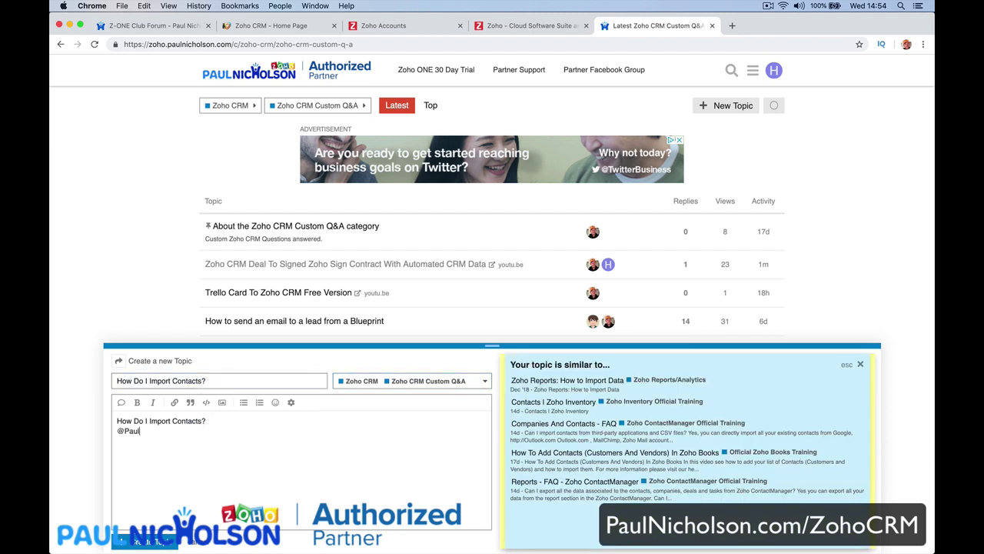
pyautogui.click(196, 466)
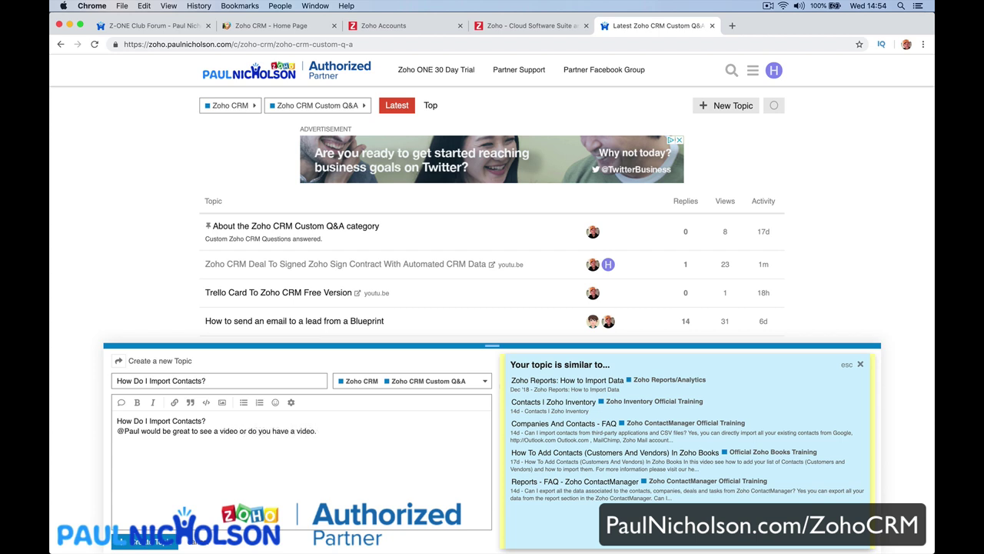
# Post the topic past the replying-too-quickly warning, discard an empty reply, and reopen Custom Q&A.
pyautogui.click(133, 542)
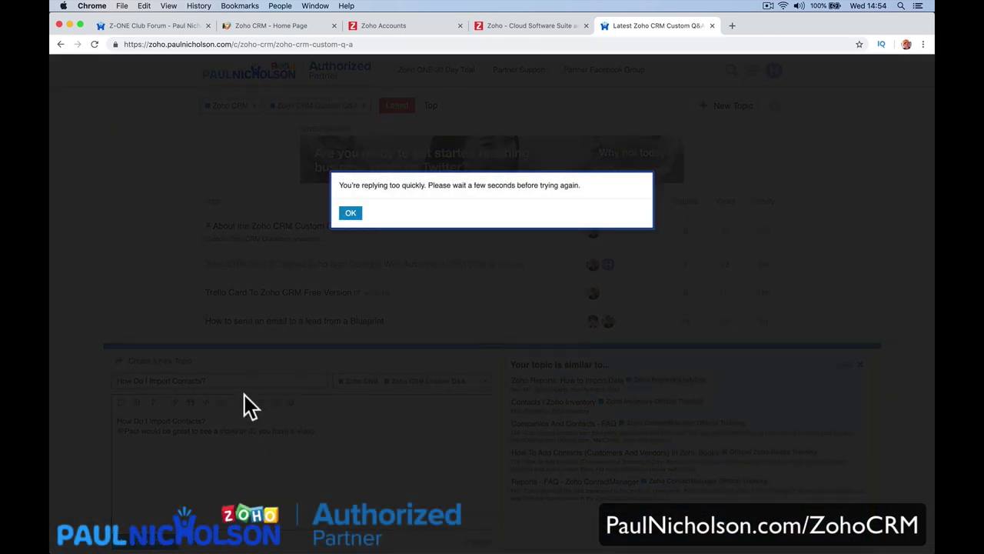
pyautogui.click(350, 213)
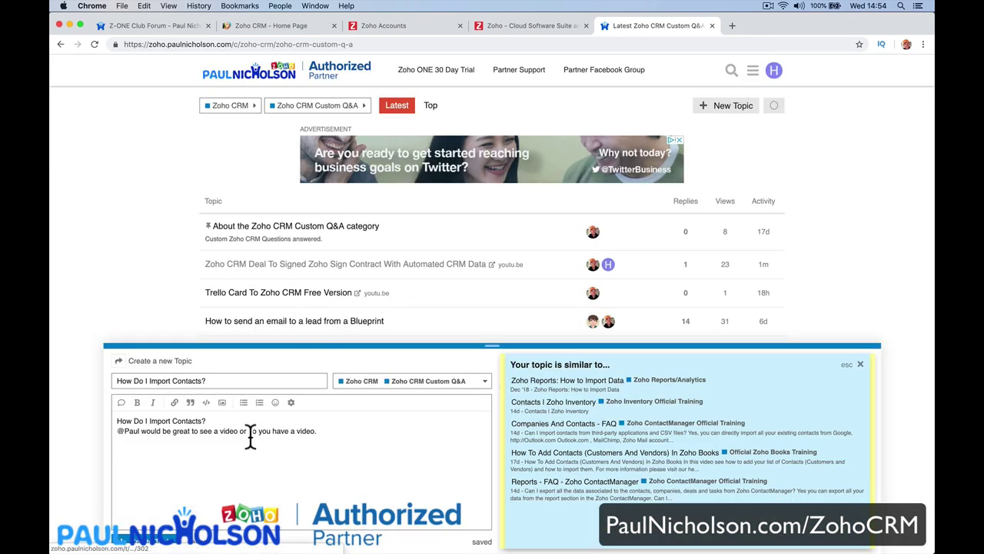
pyautogui.click(162, 542)
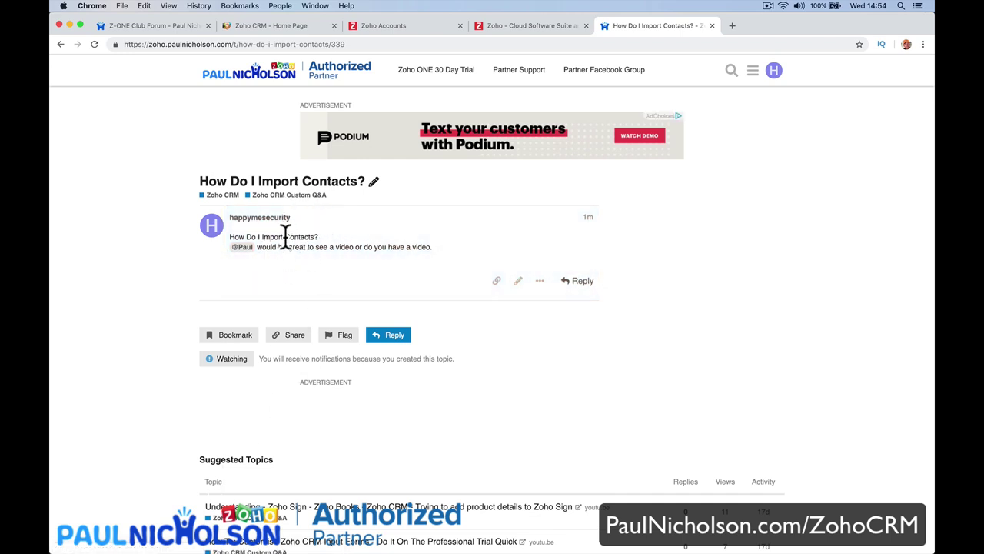
pyautogui.click(577, 282)
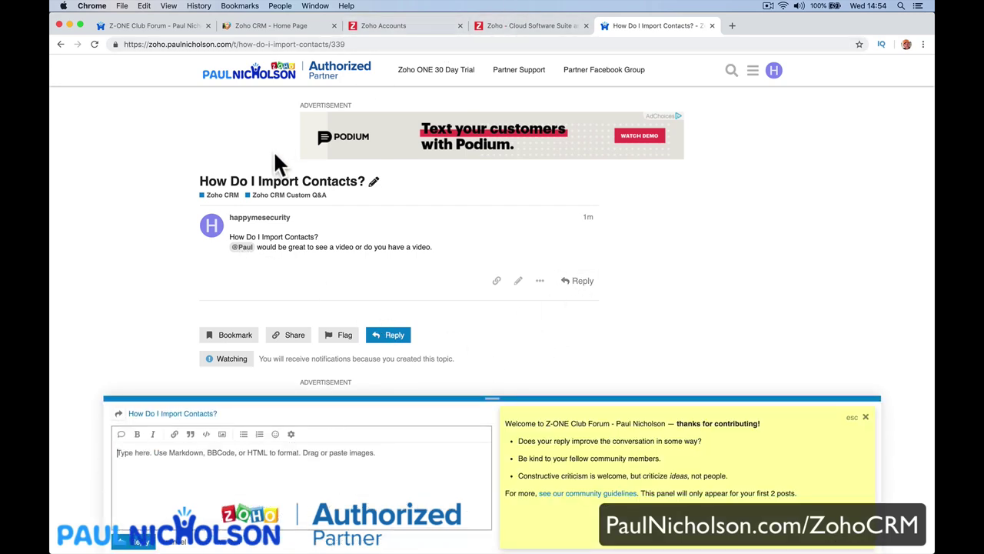
pyautogui.click(181, 542)
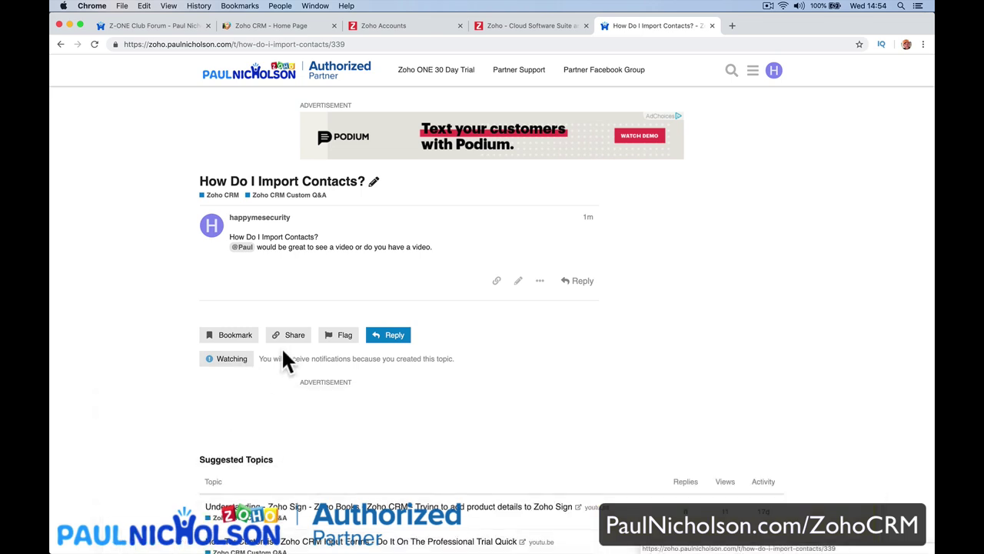
pyautogui.click(284, 196)
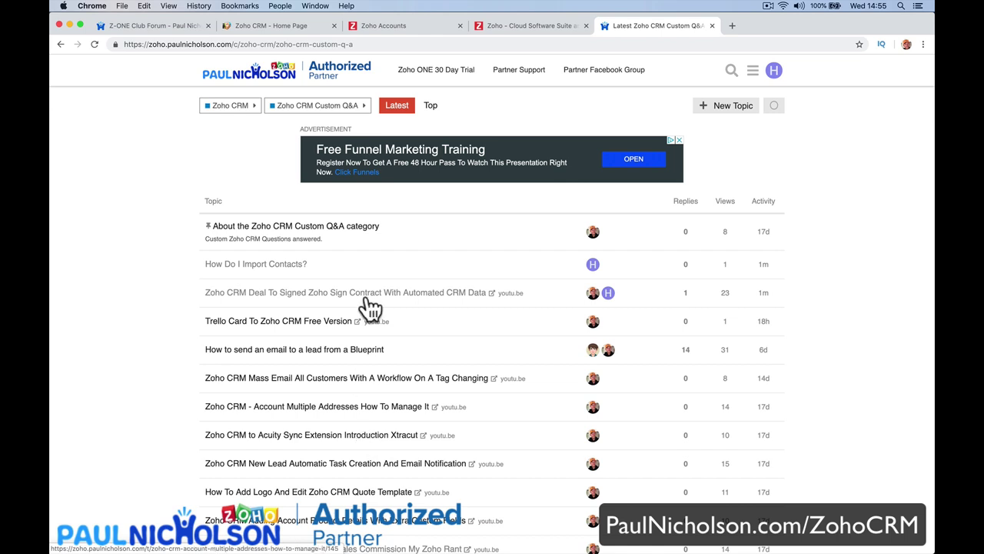
# Return to the forum home page and scroll through the full category list and back up.
pyautogui.click(288, 77)
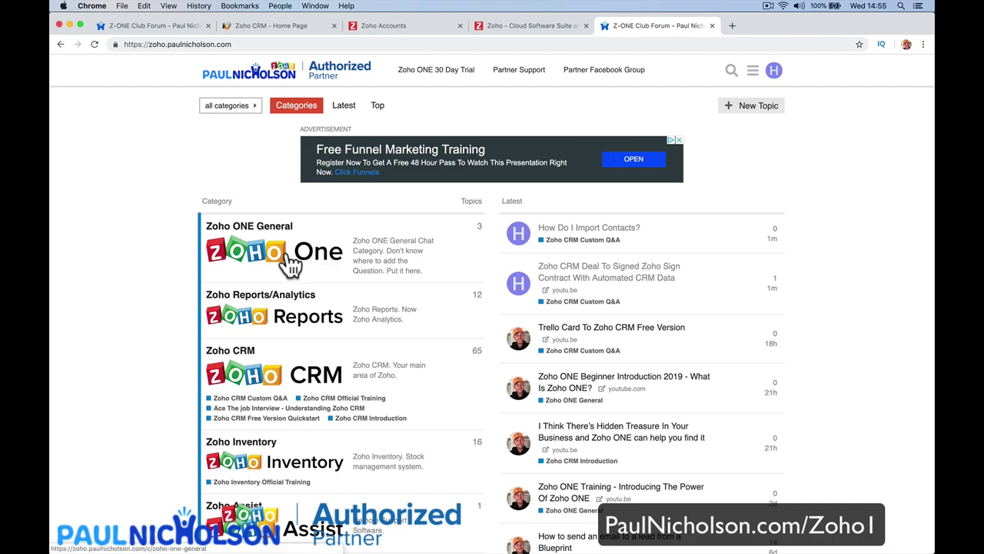
pyautogui.scroll(-4, 298, 344)
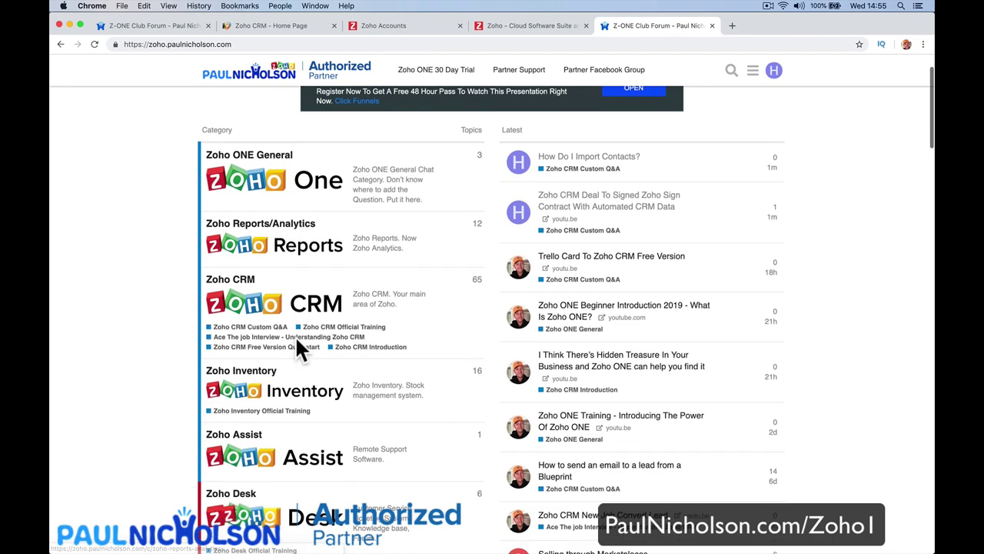
pyautogui.scroll(-15, 297, 339)
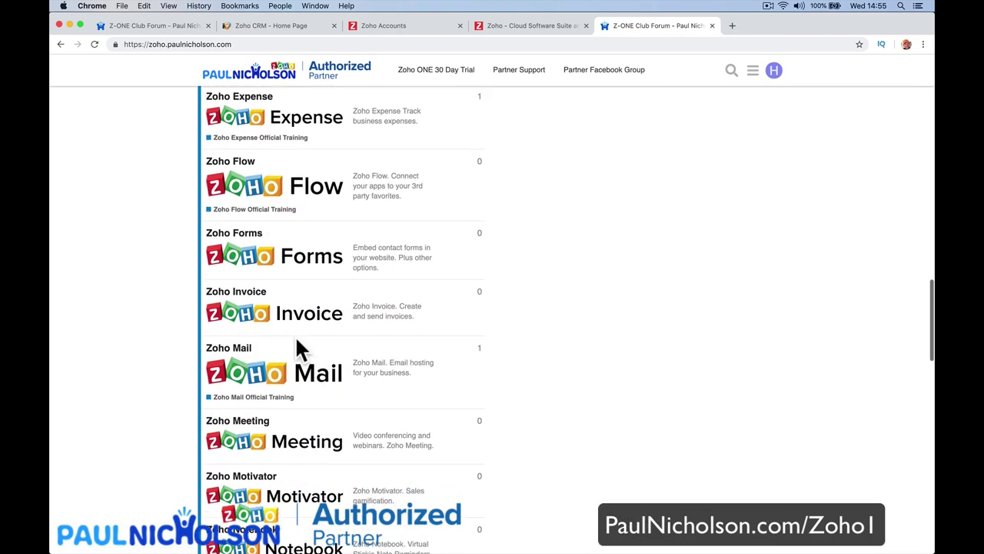
pyautogui.scroll(-10, 299, 350)
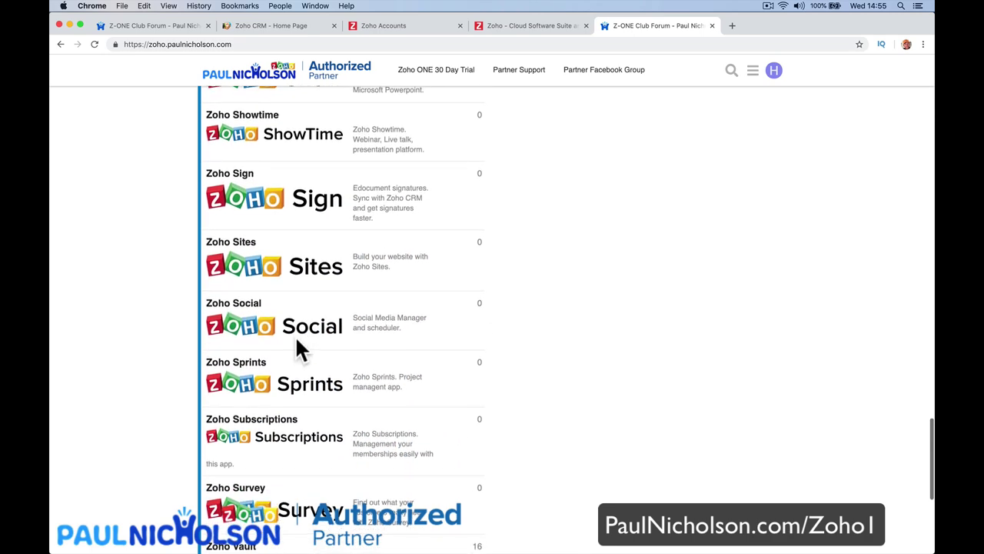
pyautogui.scroll(-6, 300, 350)
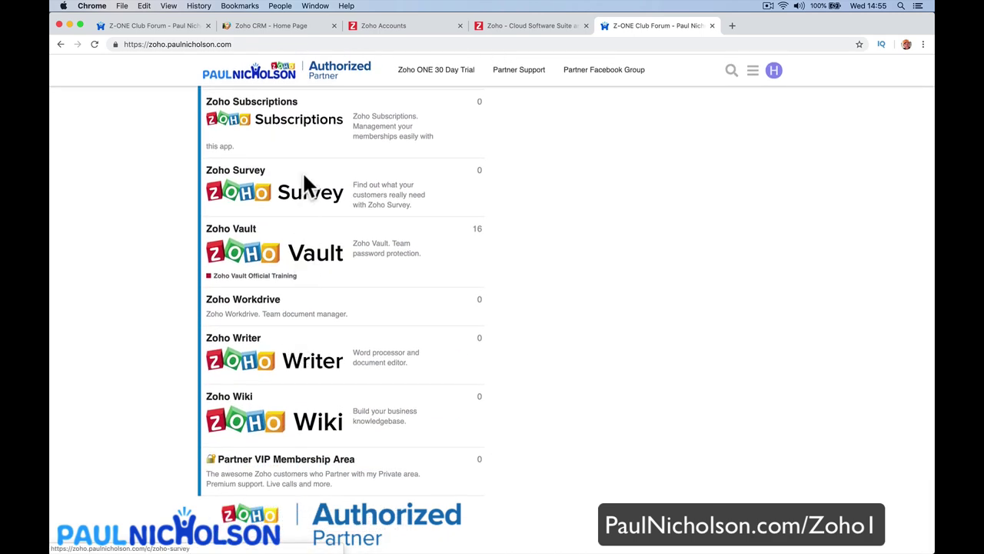
pyautogui.scroll(15, 303, 315)
pyautogui.scroll(15, 305, 308)
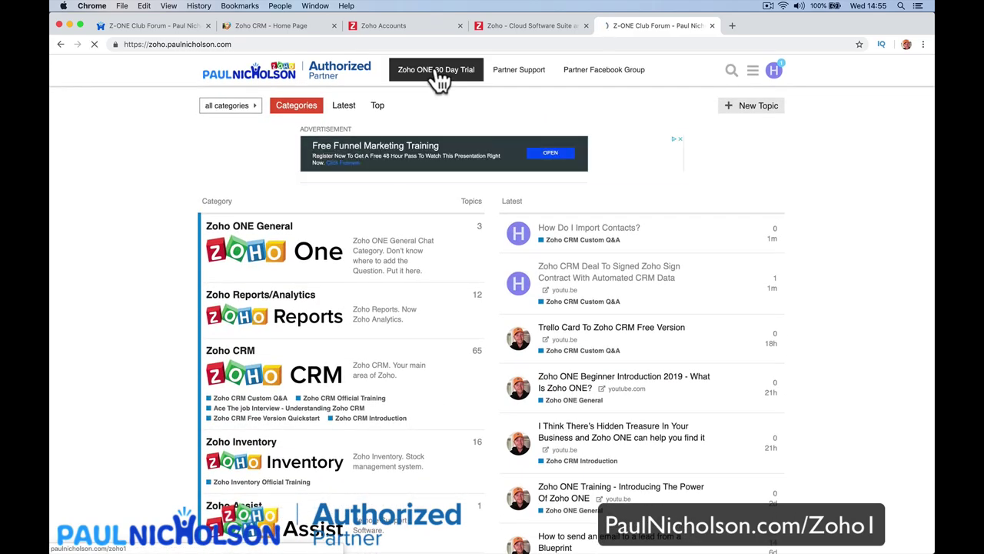
# Submit the Zoho ONE 30 Day Trial form with an edited email and opt-in, then return to Zoho CRM.
pyautogui.click(427, 71)
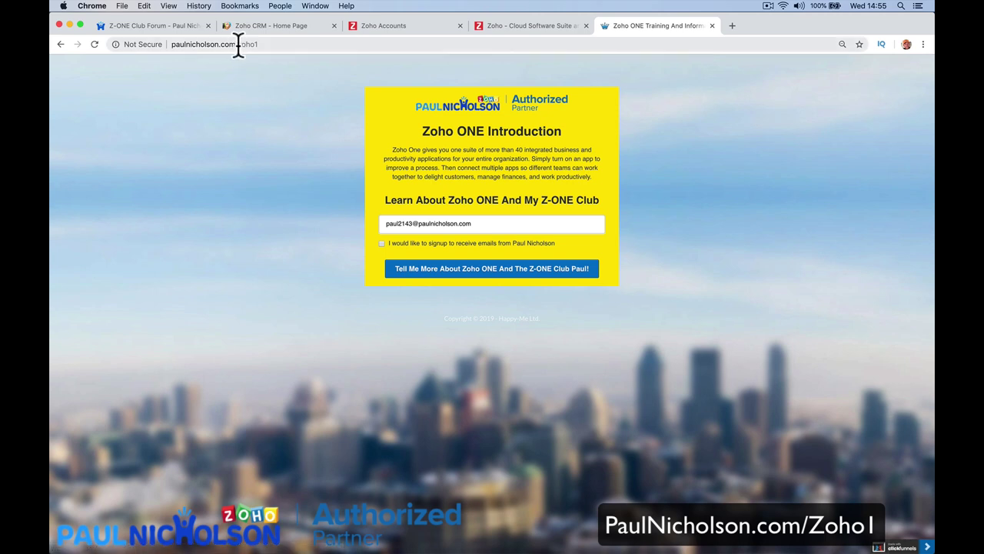
pyautogui.doubleClick(408, 223)
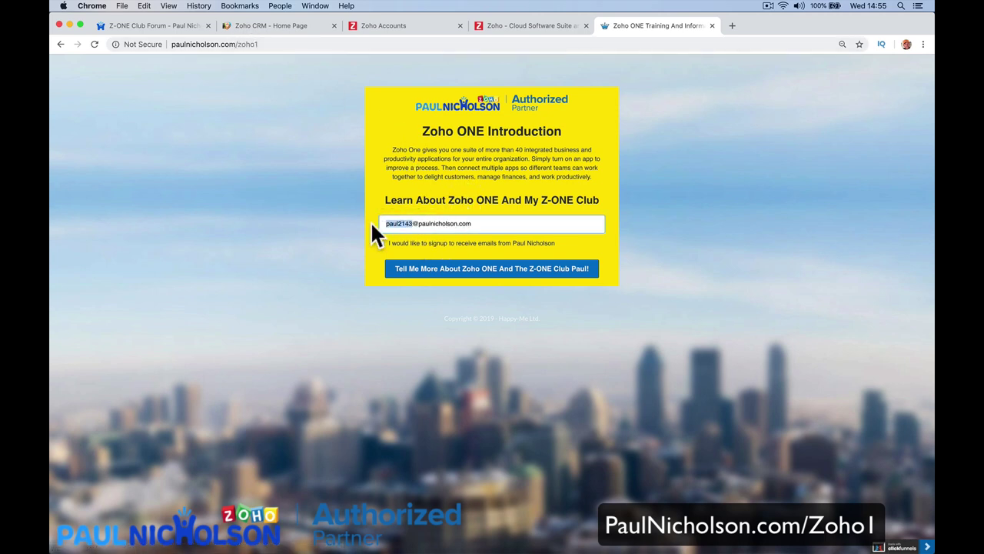
pyautogui.write('security')
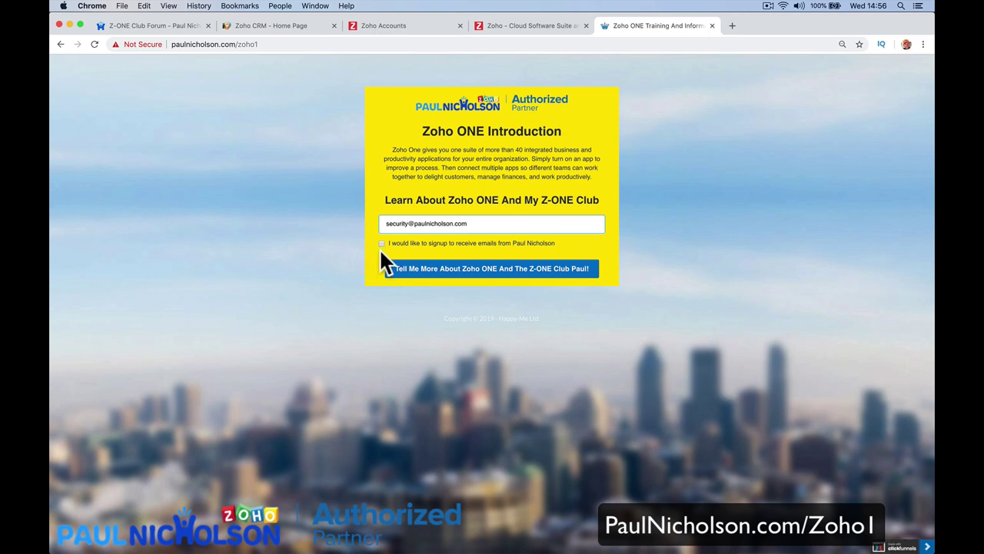
pyautogui.click(384, 243)
pyautogui.click(399, 267)
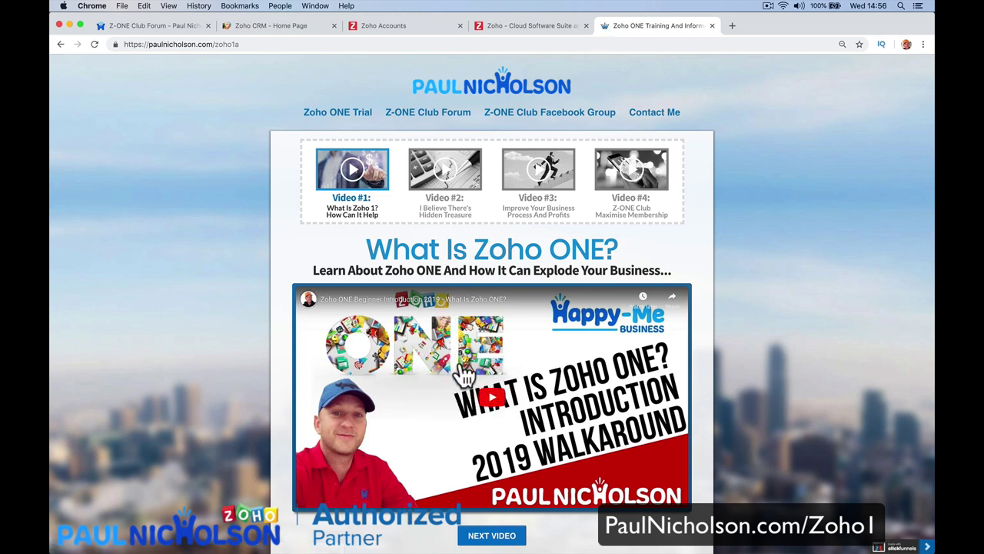
pyautogui.click(270, 25)
# Load YouTube in the current tab and search for 'zoho one'.
pyautogui.click(269, 44)
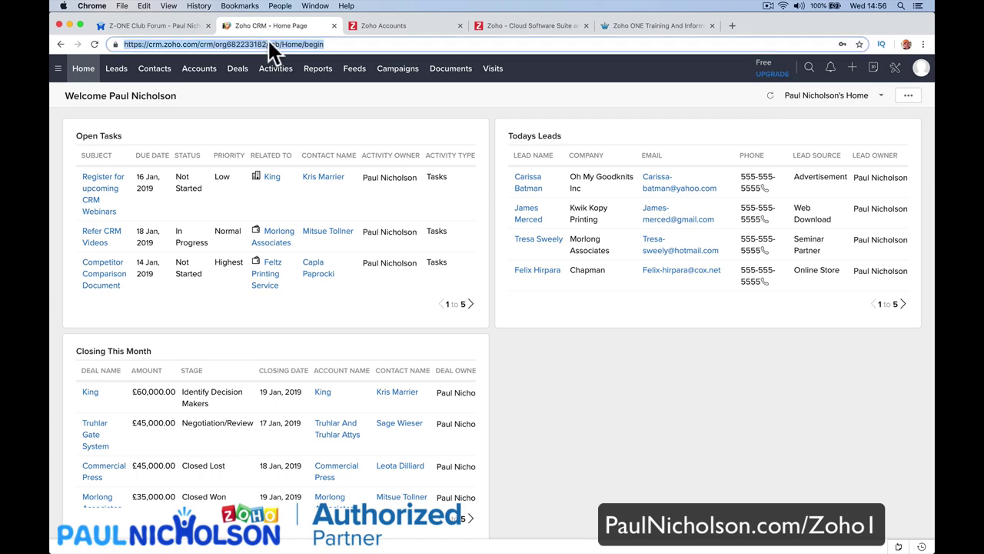
pyautogui.write('youtube.co')
pyautogui.press('Return')
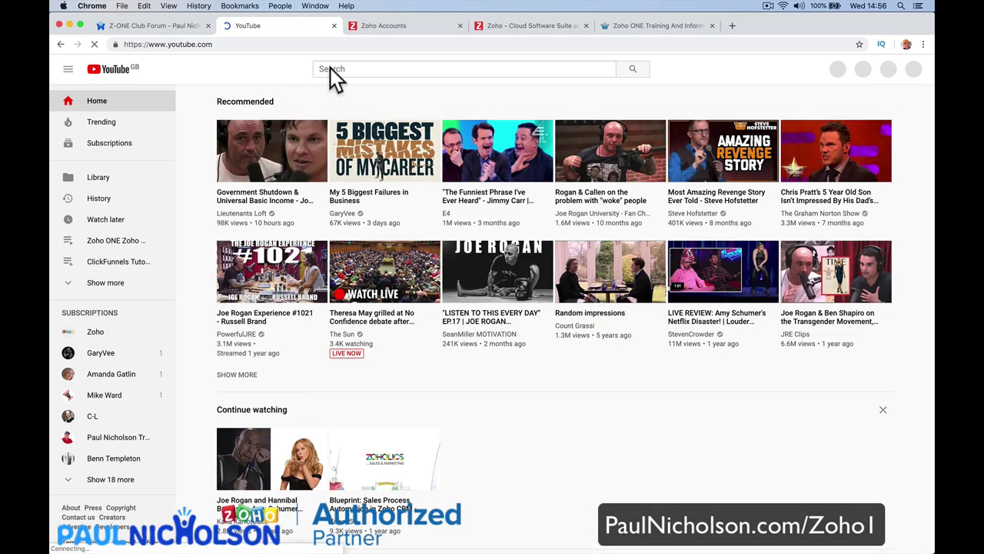
pyautogui.click(330, 68)
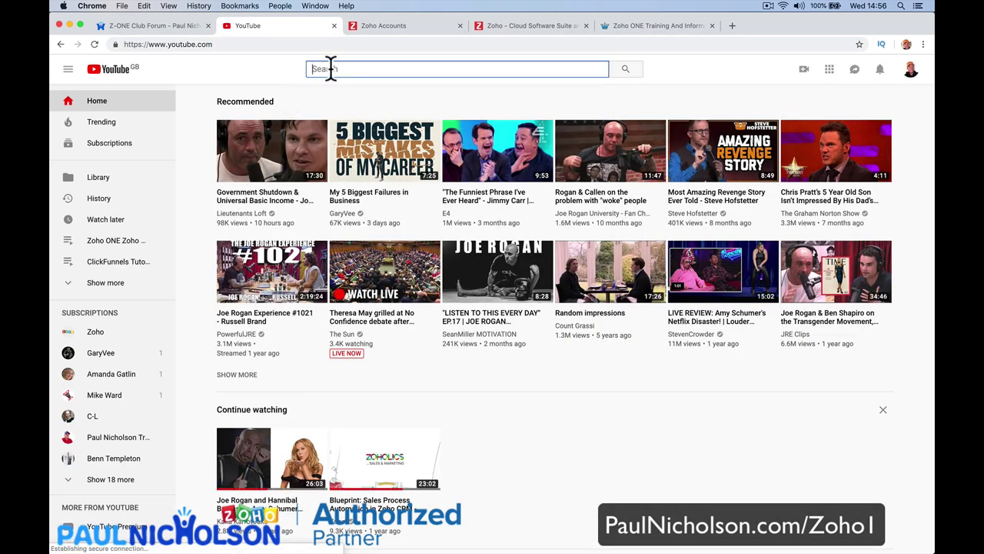
pyautogui.write('zoho one')
pyautogui.press('Return')
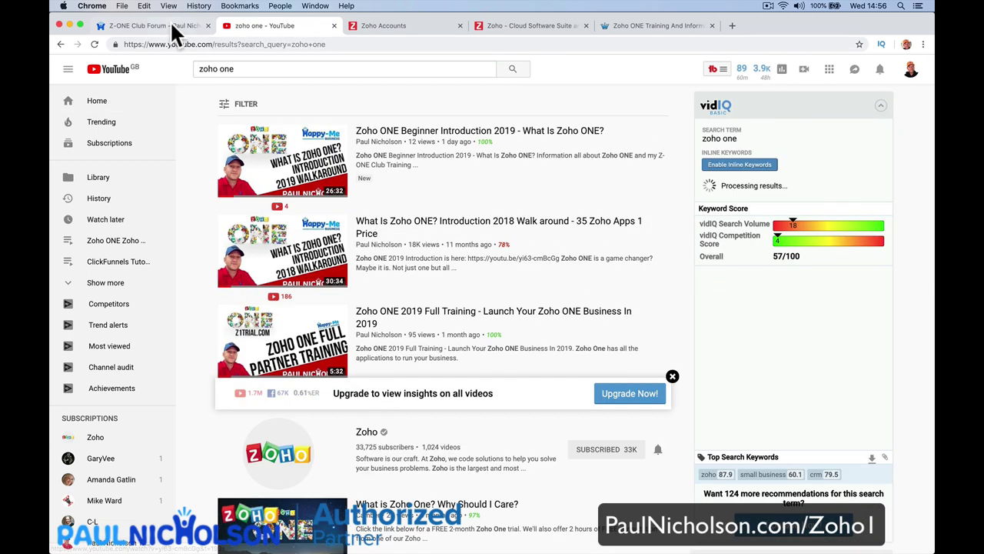
# Open the Zoho ONE Beginner Introduction 2019 video, pause it, and return to the Zoho ONE training page.
pyautogui.click(171, 26)
pyautogui.click(389, 26)
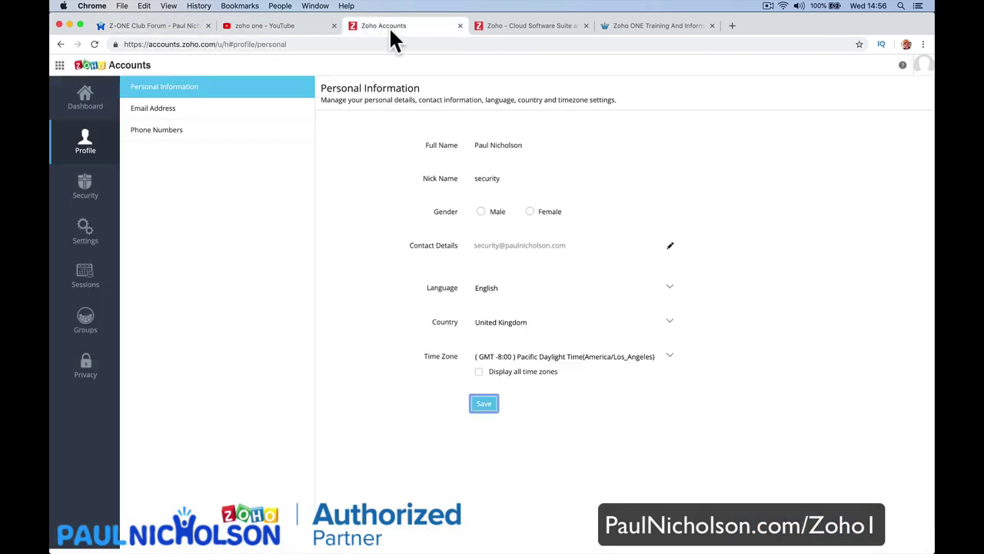
pyautogui.click(642, 28)
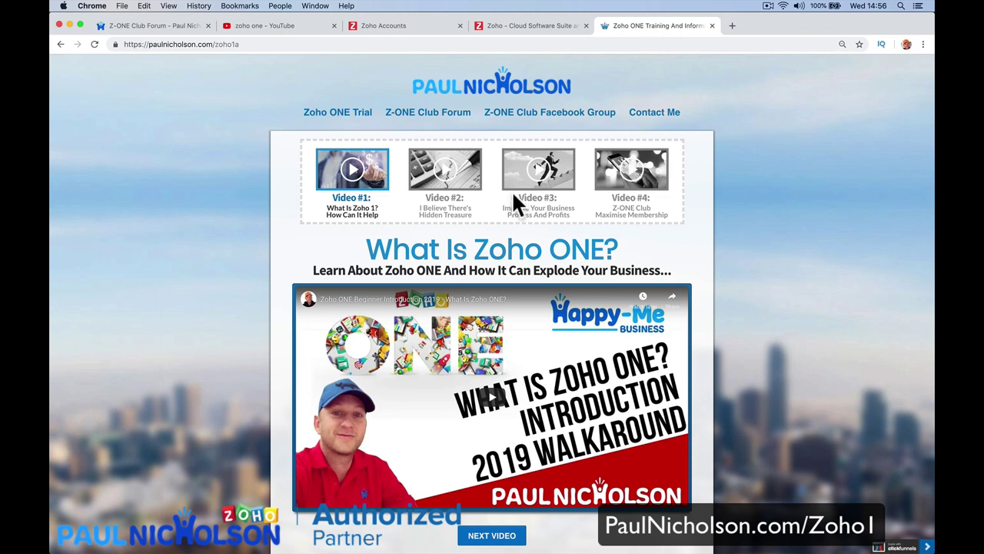
pyautogui.click(289, 28)
pyautogui.click(305, 183)
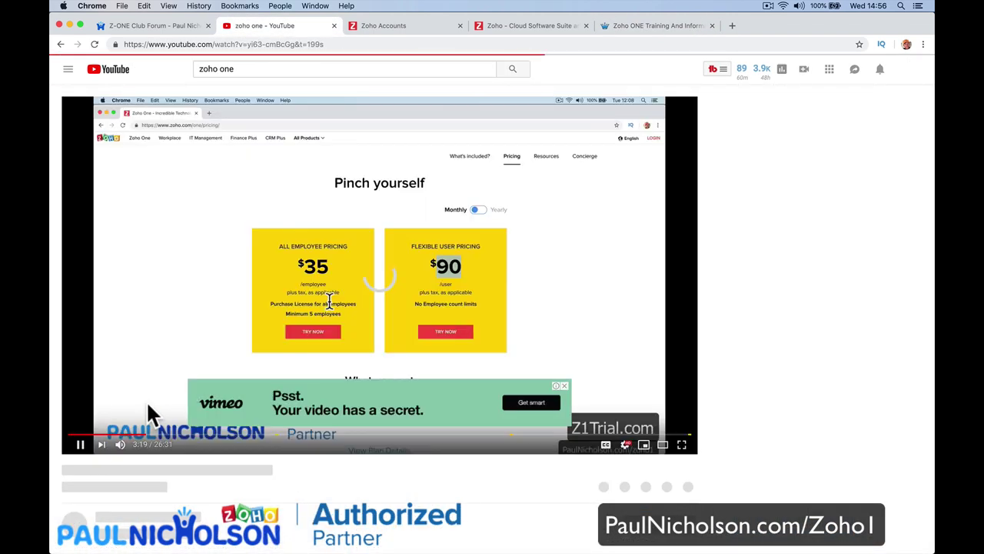
pyautogui.click(80, 444)
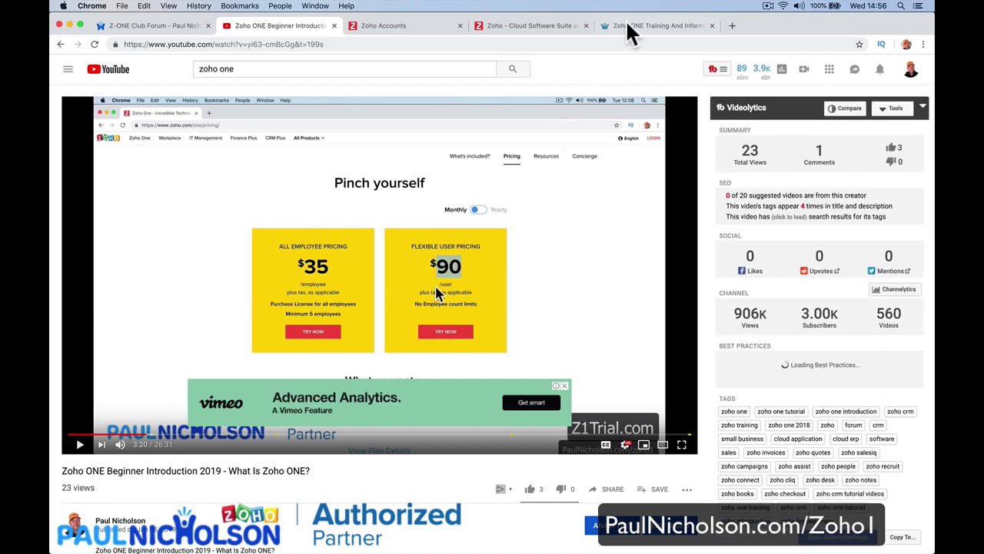
pyautogui.click(626, 24)
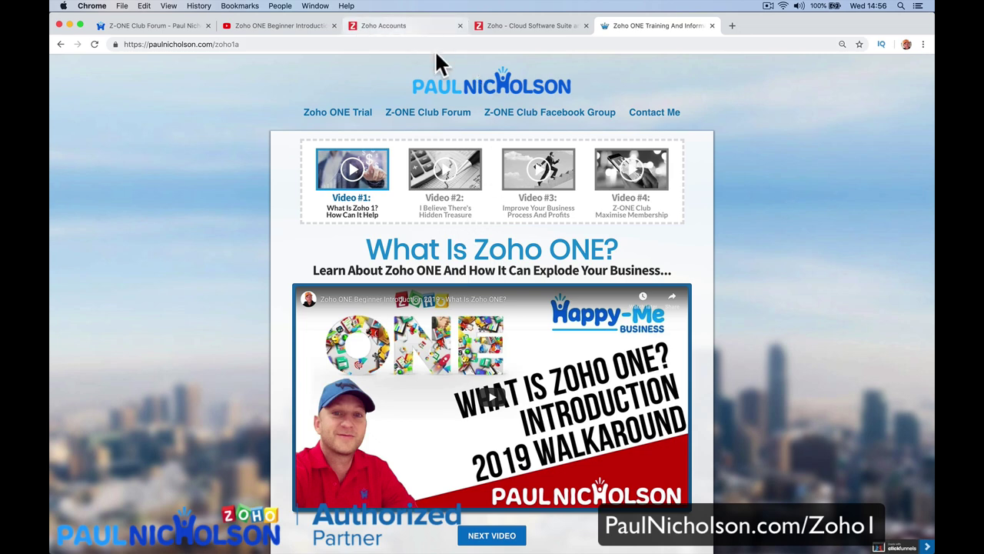
# Review the pricing boxes on the Zoho ONE page, mute the sound, and go back to the paused YouTube video.
pyautogui.scroll(-3, 435, 359)
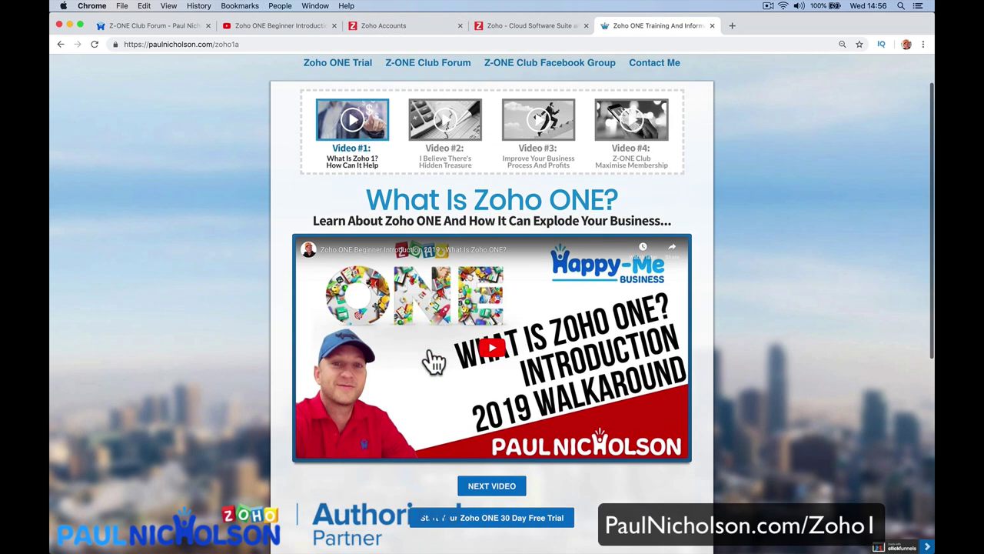
pyautogui.scroll(-5, 531, 307)
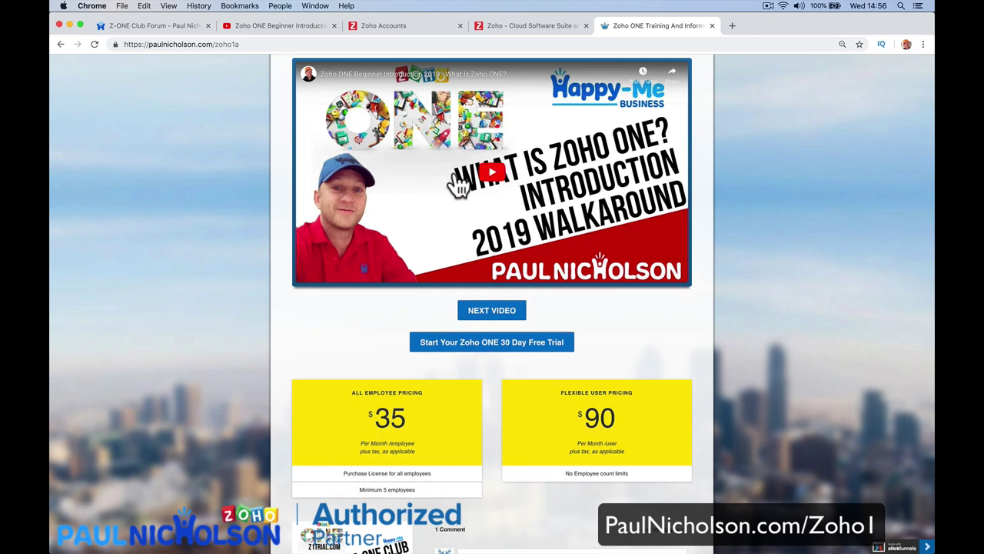
pyautogui.scroll(1, 437, 210)
pyautogui.scroll(4, 436, 211)
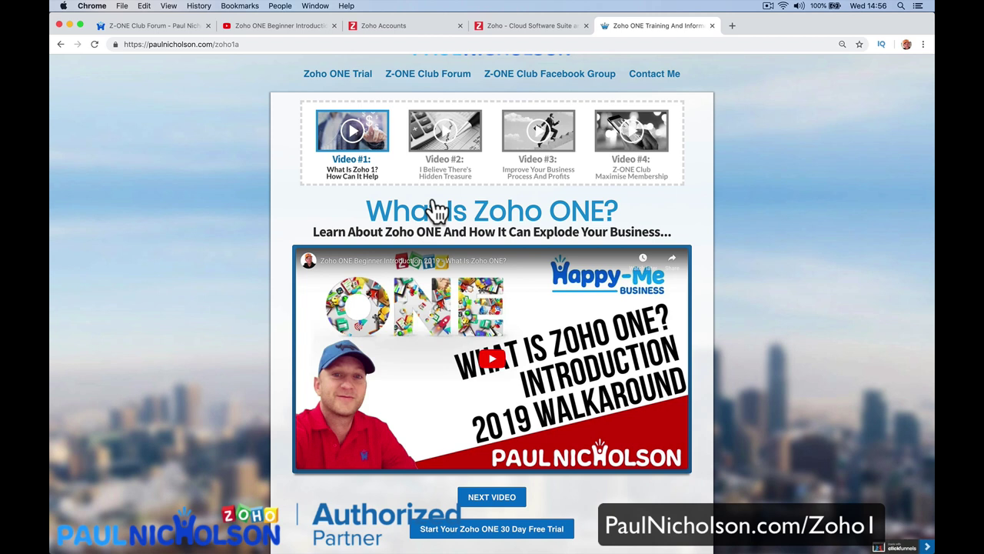
pyautogui.press('XF86AudioMute')
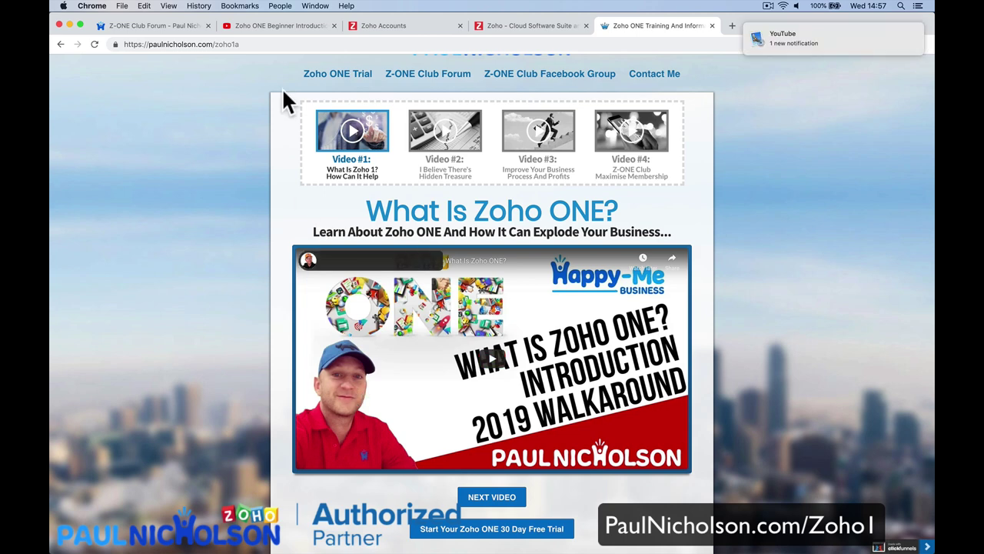
pyautogui.click(270, 26)
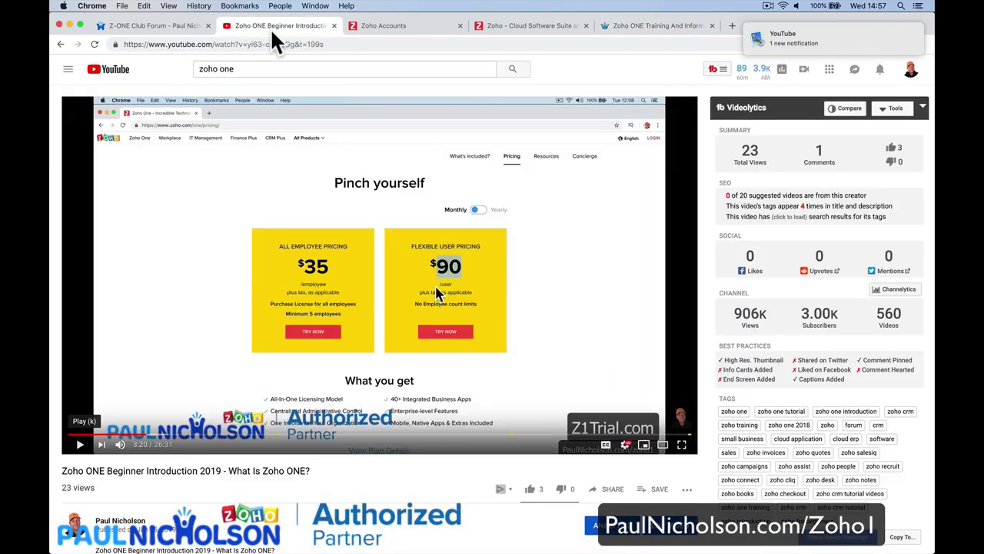
# Load crm.zoho.com in the Zoho tab to reach the Zoho CRM home page.
pyautogui.click(378, 28)
pyautogui.click(473, 26)
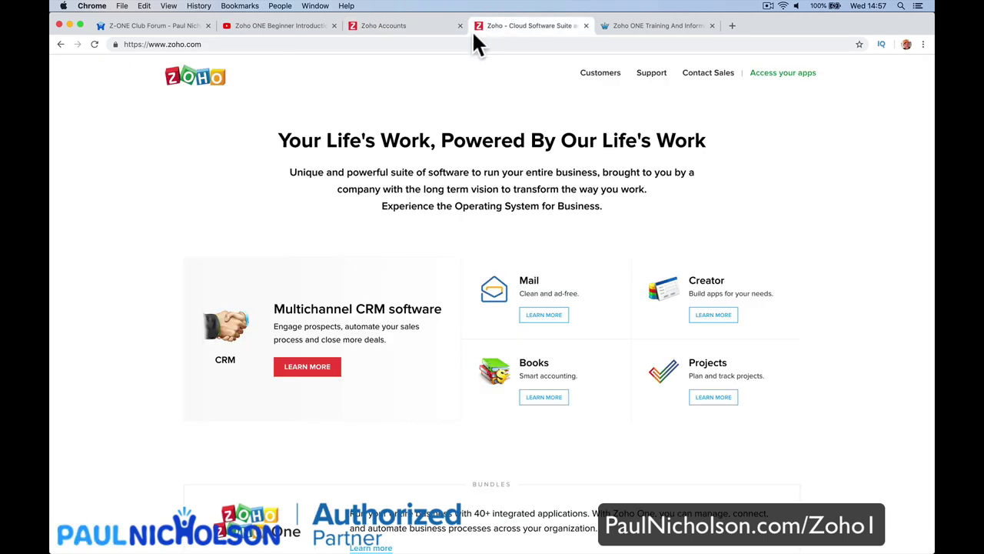
pyautogui.click(464, 43)
pyautogui.write('crm.p')
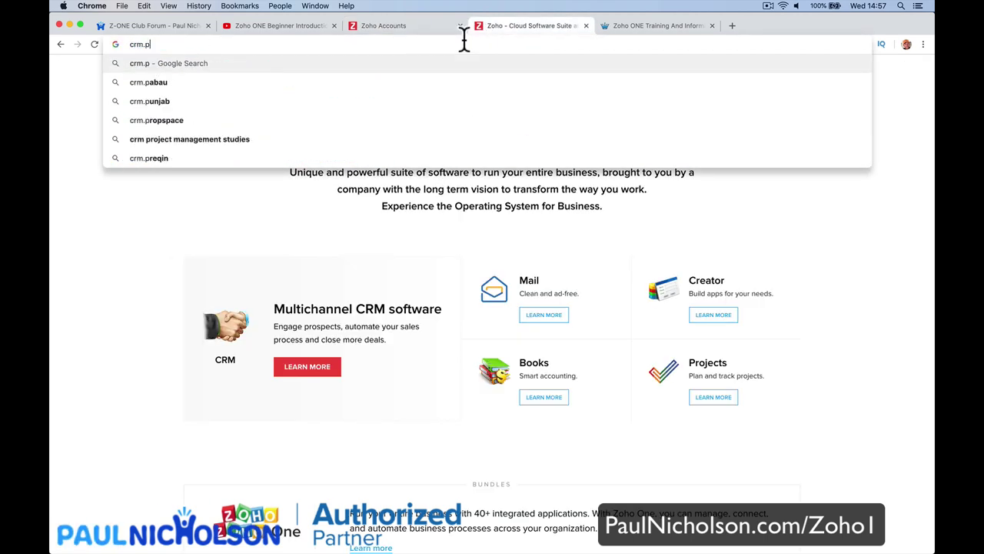
pyautogui.press('BackSpace')
pyautogui.write('zoho.com')
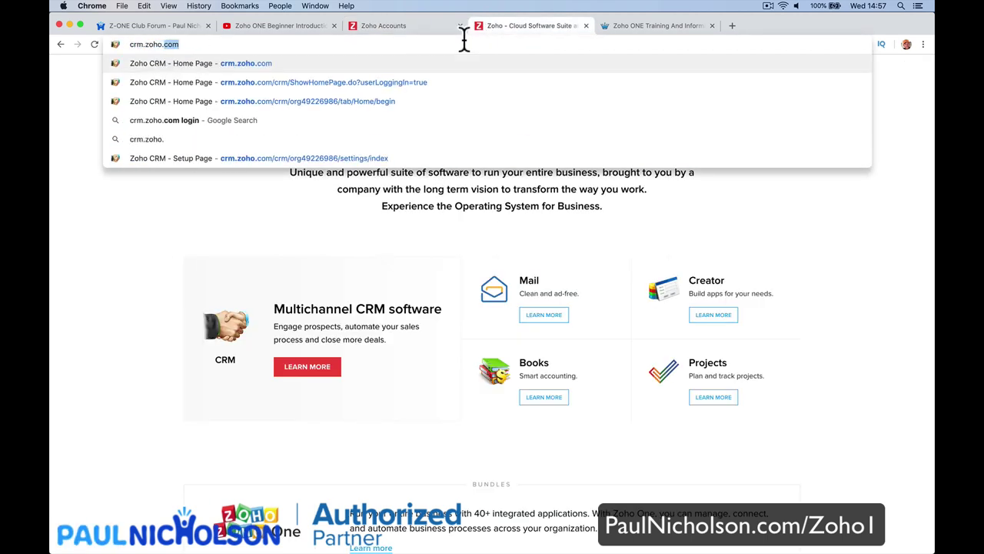
pyautogui.press('Return')
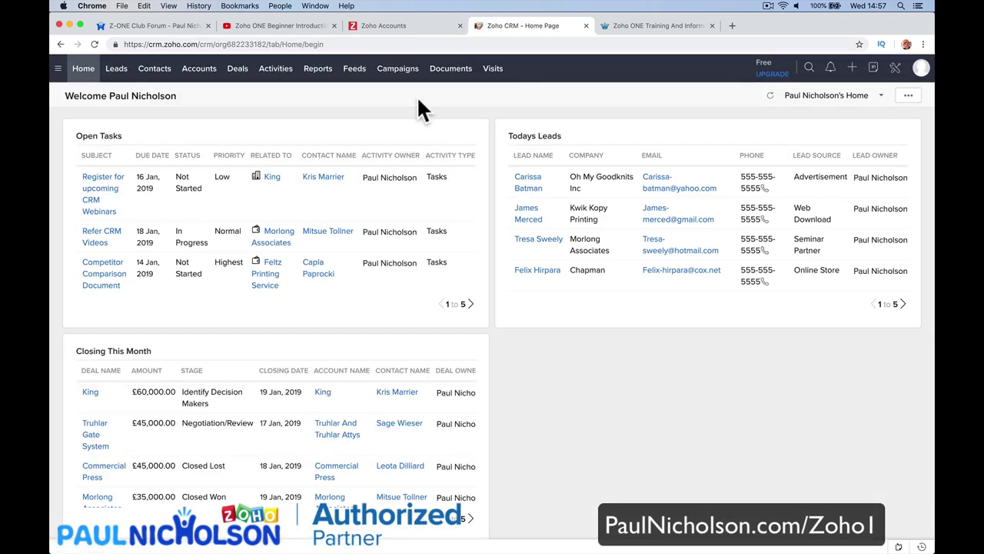
# Open the Deals stage board, then open and close the account profile menu.
pyautogui.click(244, 77)
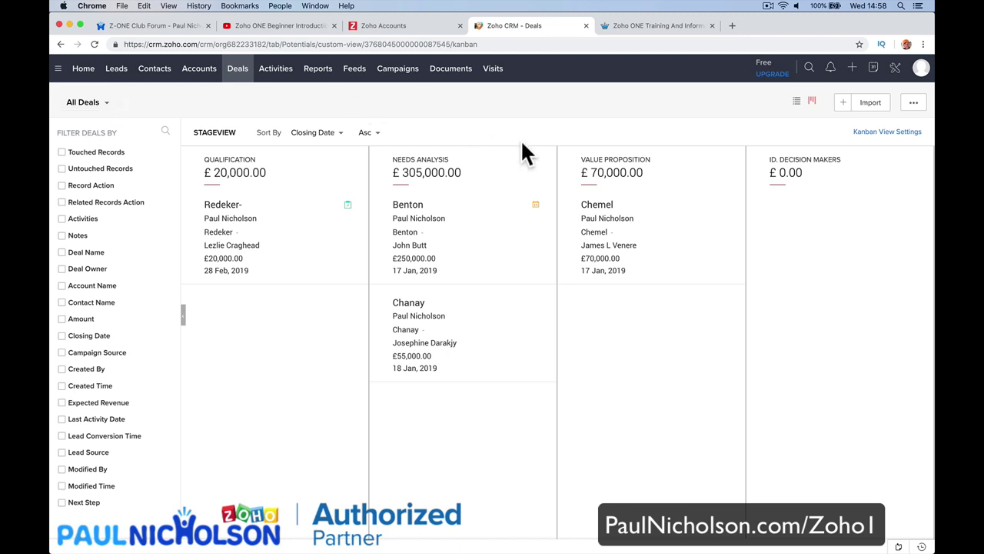
pyautogui.click(920, 68)
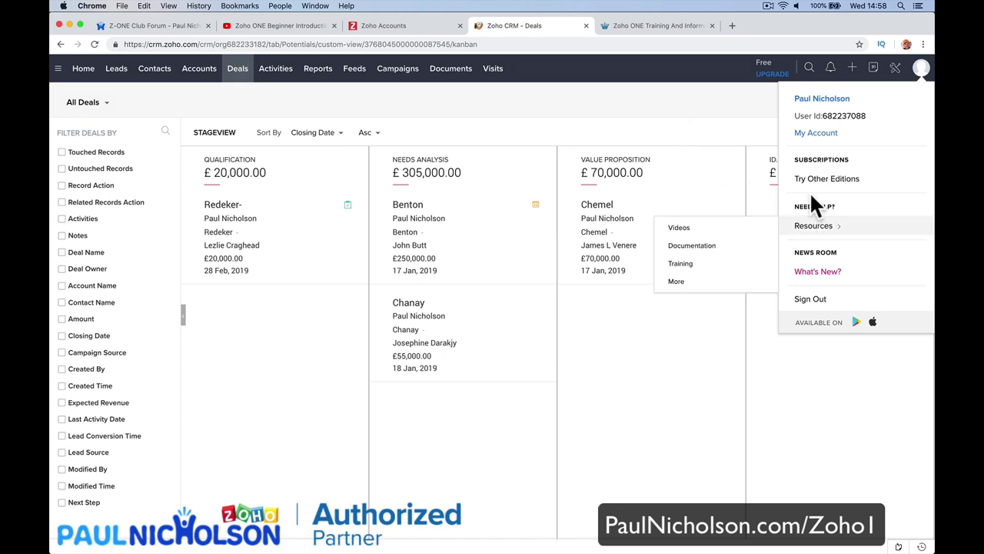
pyautogui.click(624, 123)
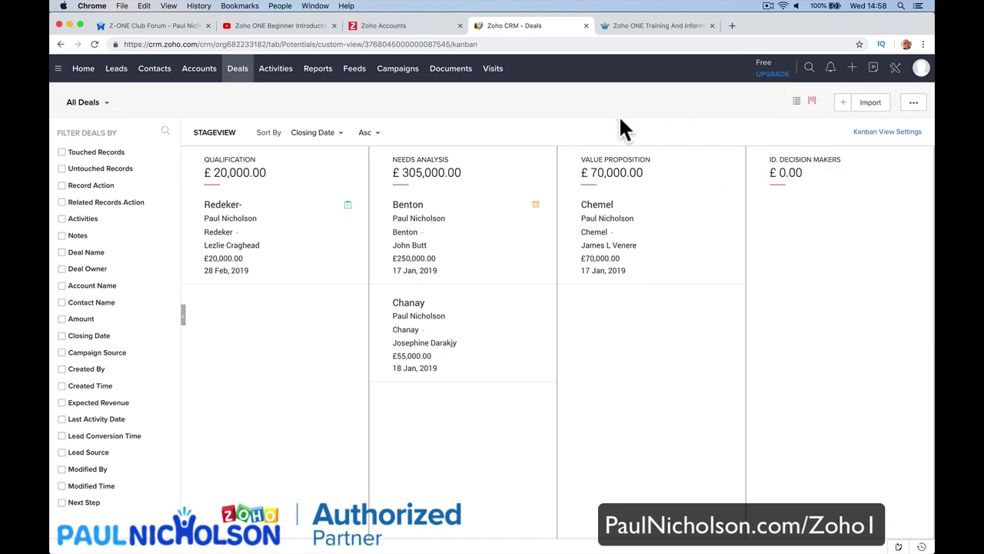